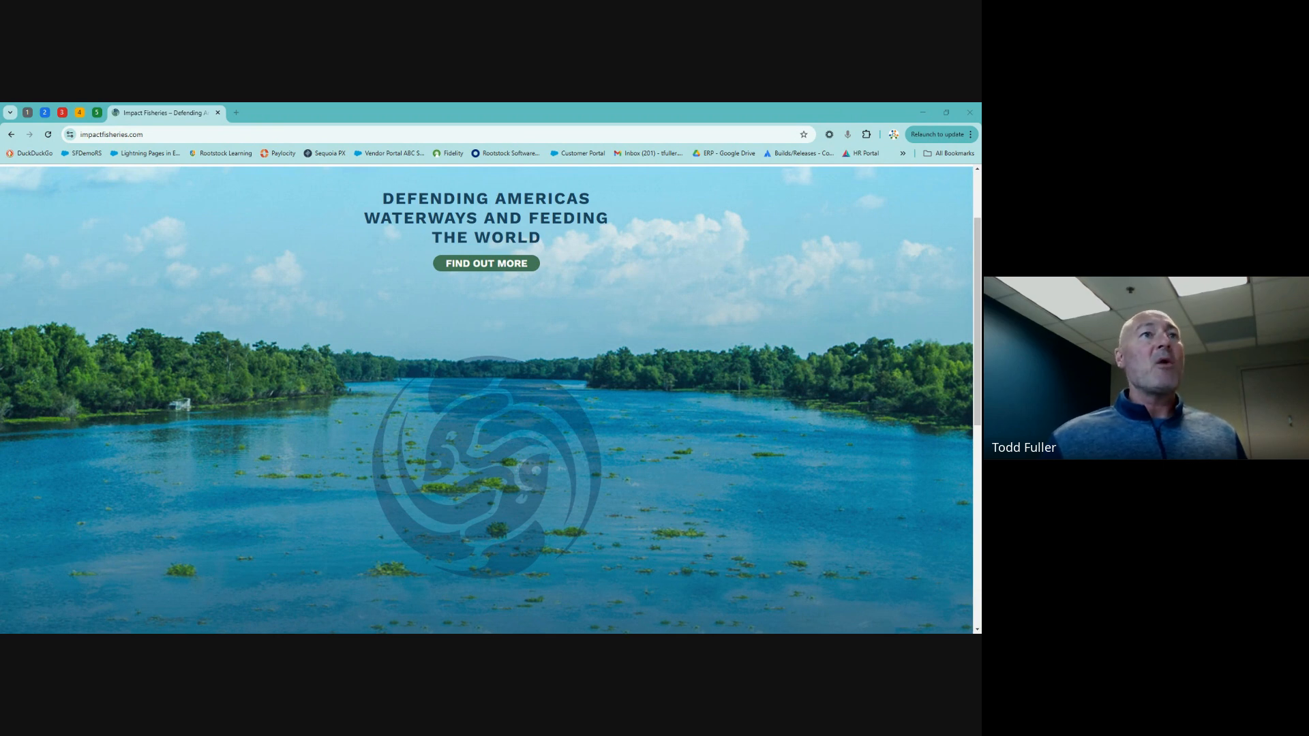
- Switch to the Salesforce home page and open the Rootstock TF app
{"action": "left_click", "coordinate": [27, 112]}
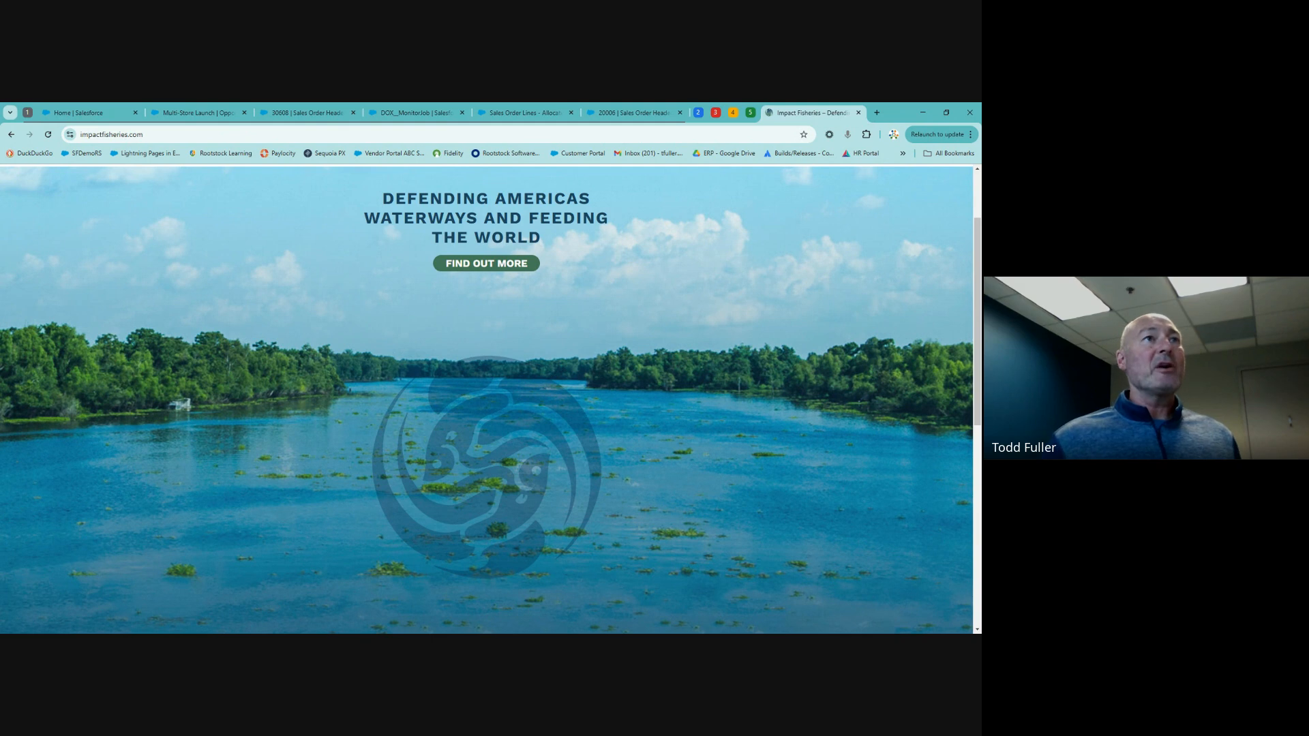
{"action": "left_click", "coordinate": [75, 112]}
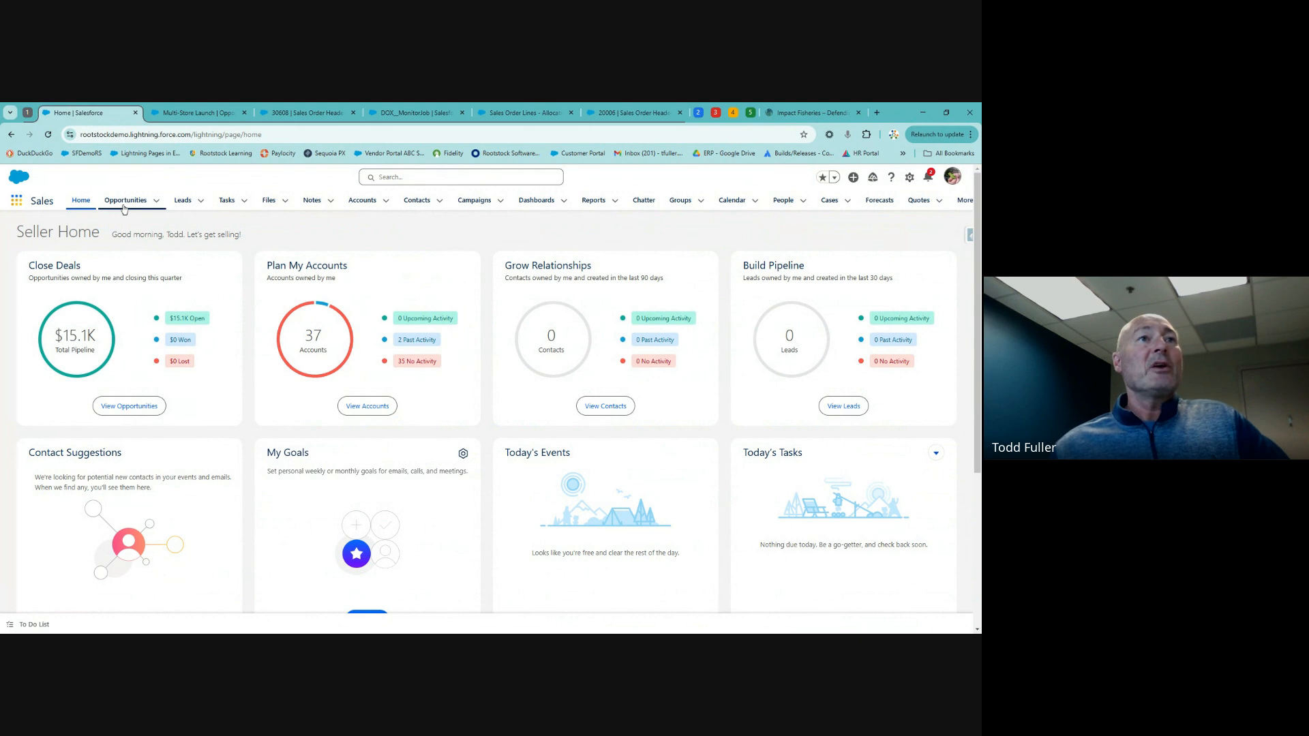
{"action": "left_click", "coordinate": [19, 203]}
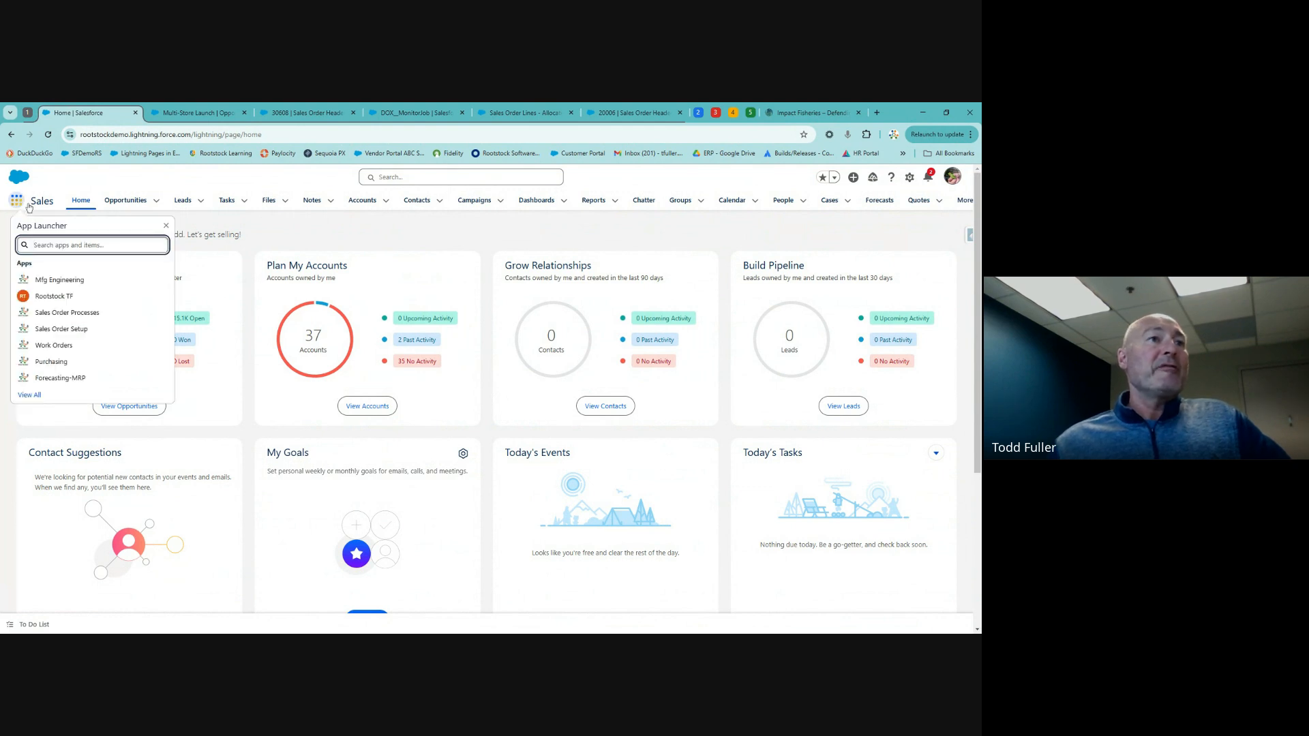
{"action": "left_click", "coordinate": [56, 301]}
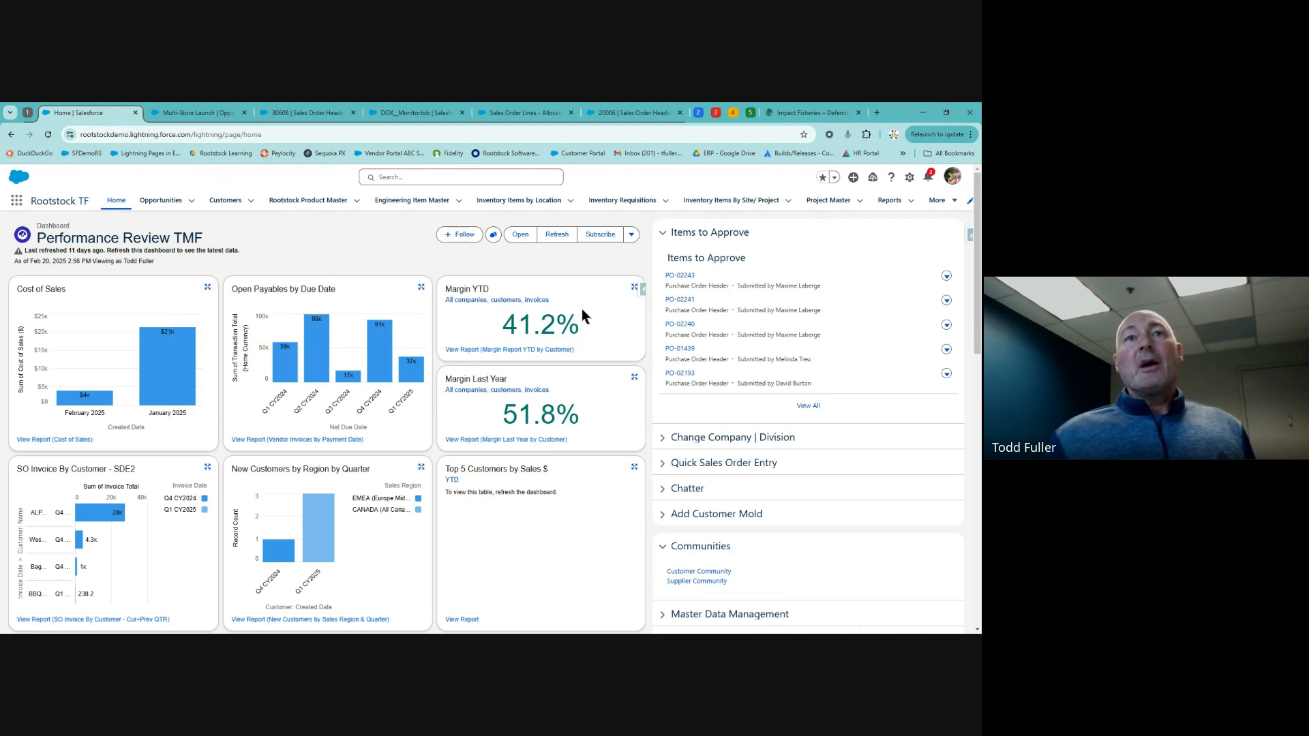
- Search all records for IF-18K and review the matching item, product and inventory records
{"action": "left_click", "coordinate": [399, 178]}
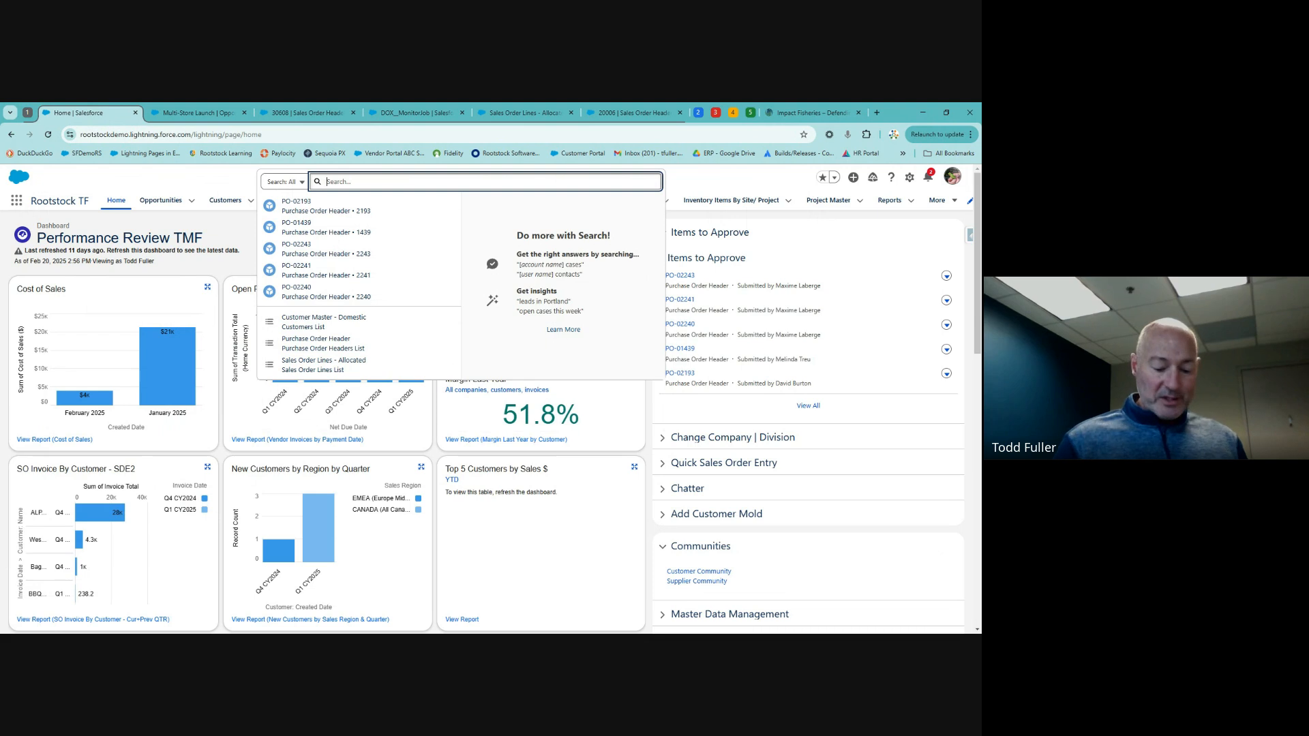
{"action": "type", "text": "IF"}
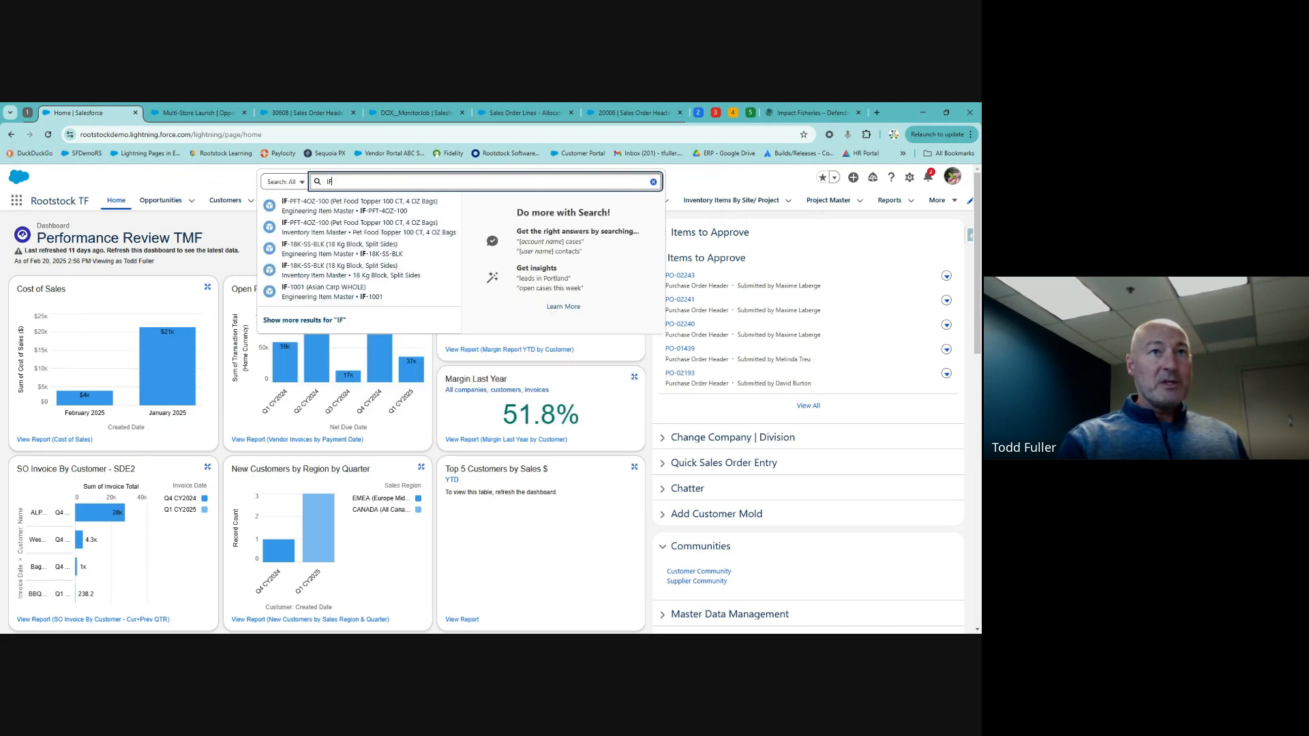
{"action": "type", "text": "-18K"}
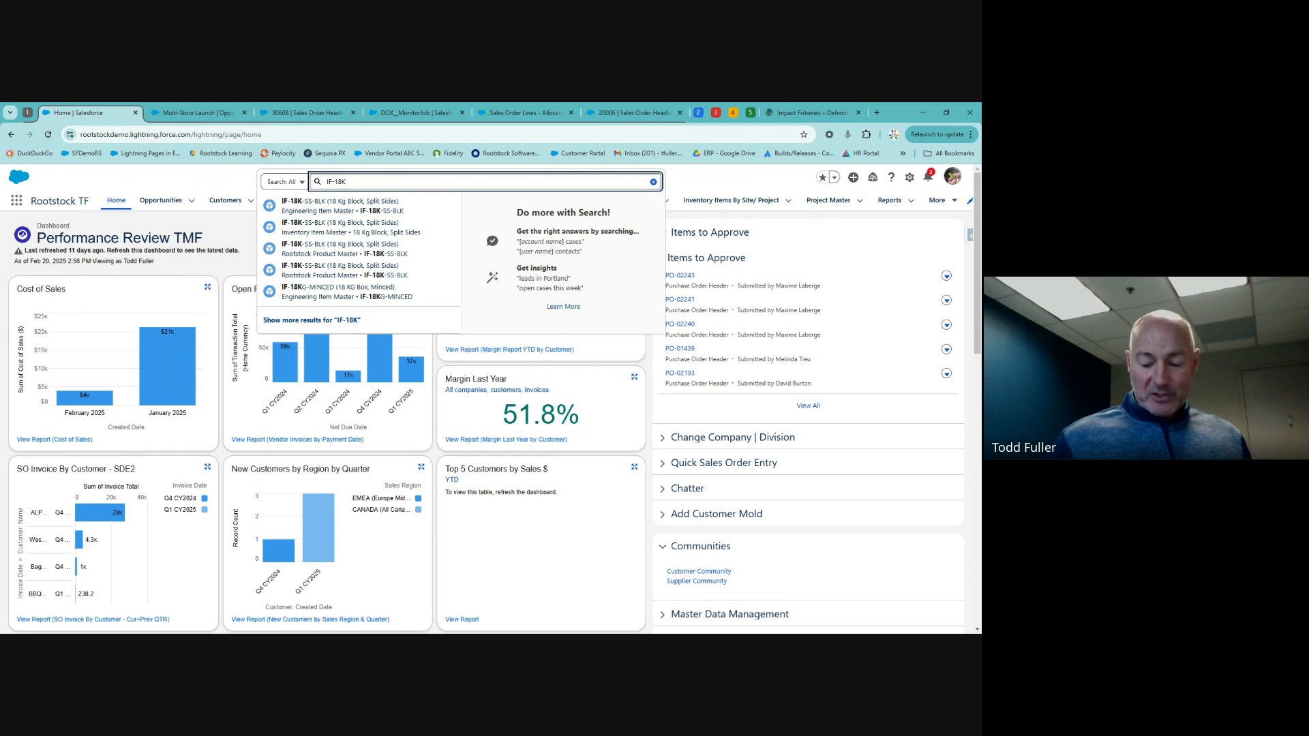
{"action": "key", "text": "Return"}
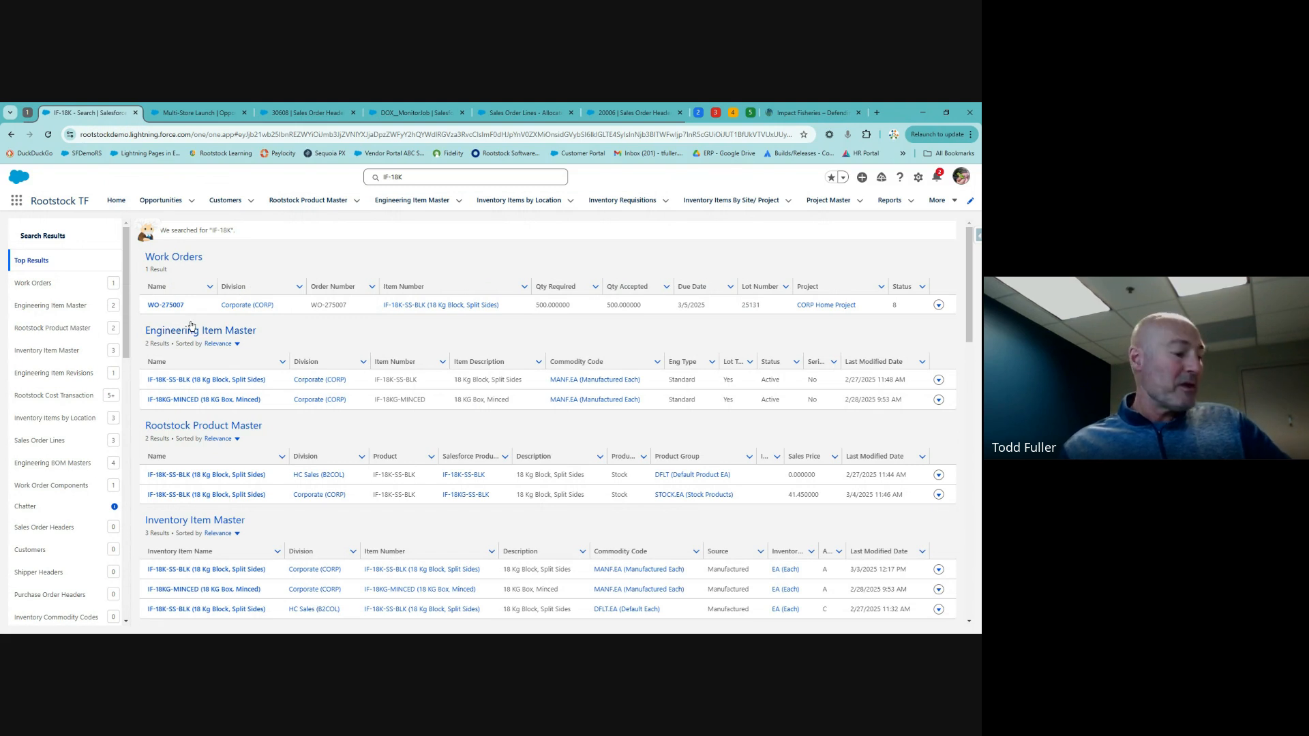
{"action": "scroll", "coordinate": [192, 326], "scroll_direction": "down", "scroll_amount": 1}
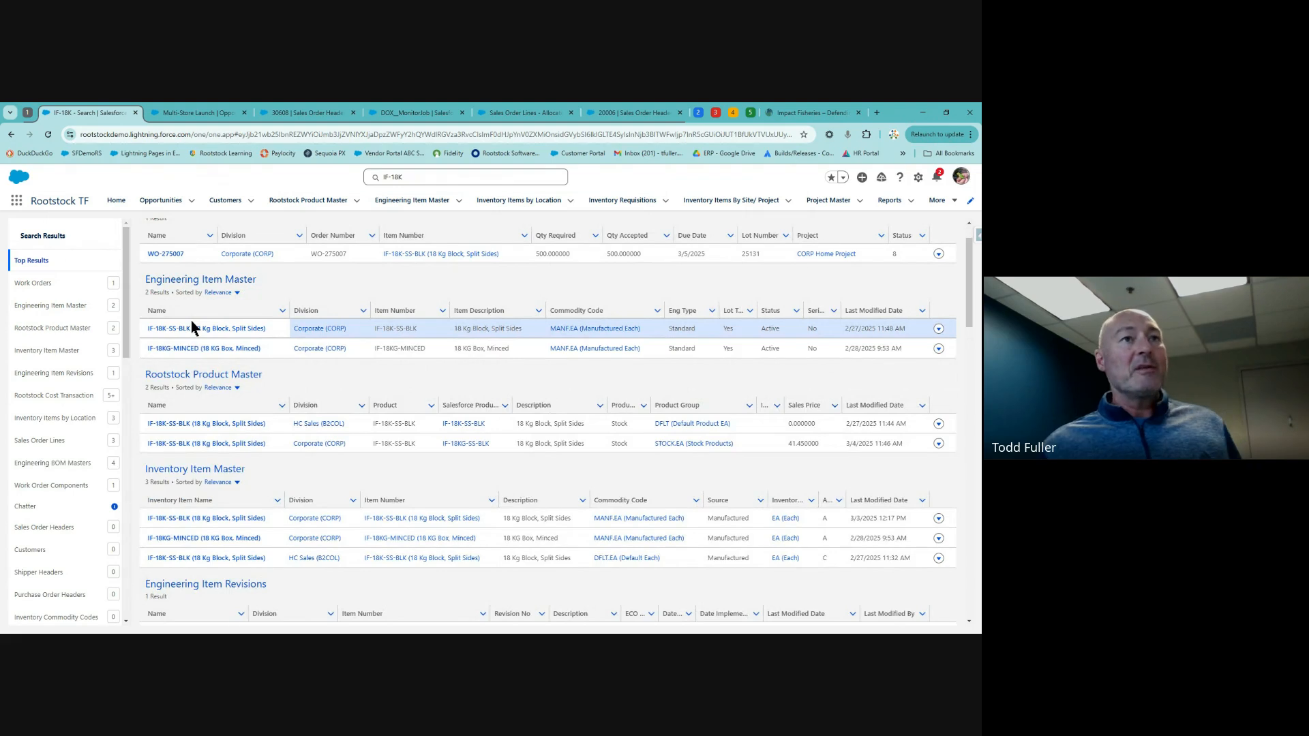
{"action": "scroll", "coordinate": [194, 325], "scroll_direction": "down", "scroll_amount": 1}
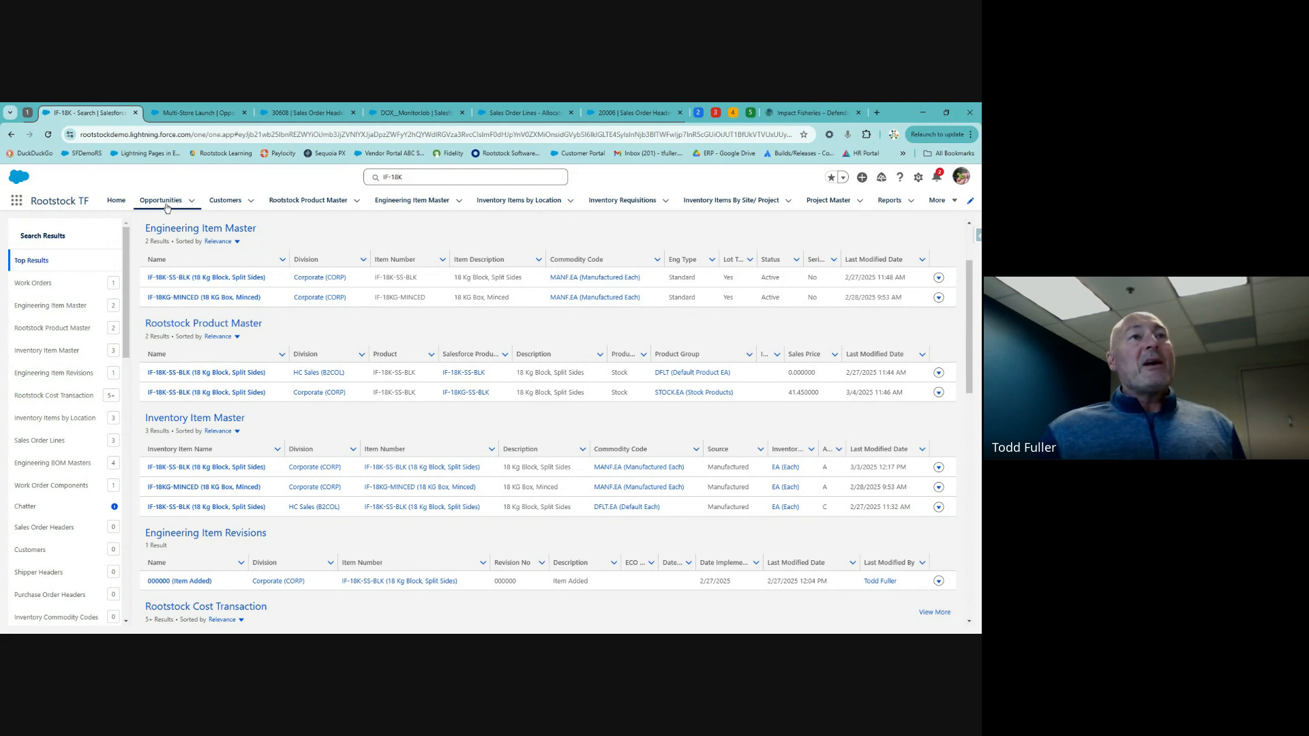
- Open the Multi-Store Launch opportunity and review its account, stage, products and quote
{"action": "left_click", "coordinate": [187, 113]}
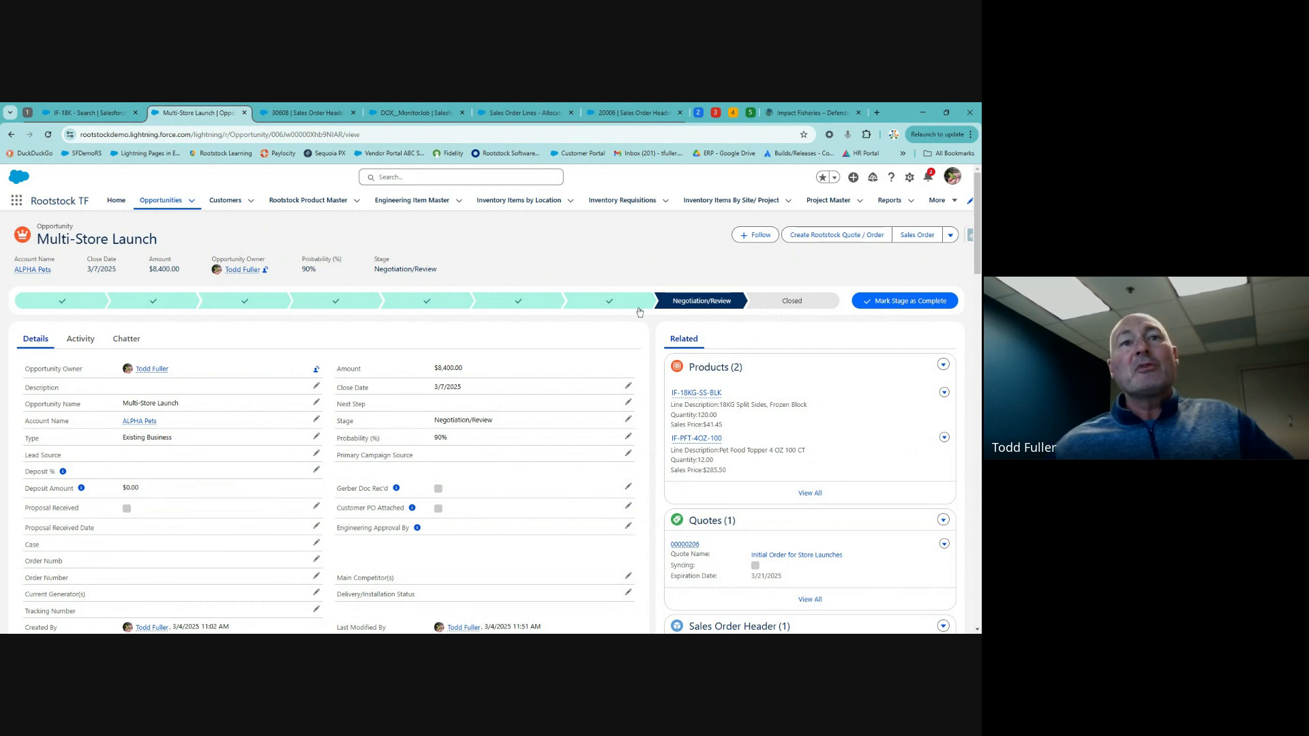
{"action": "scroll", "coordinate": [476, 354], "scroll_direction": "down", "scroll_amount": 1}
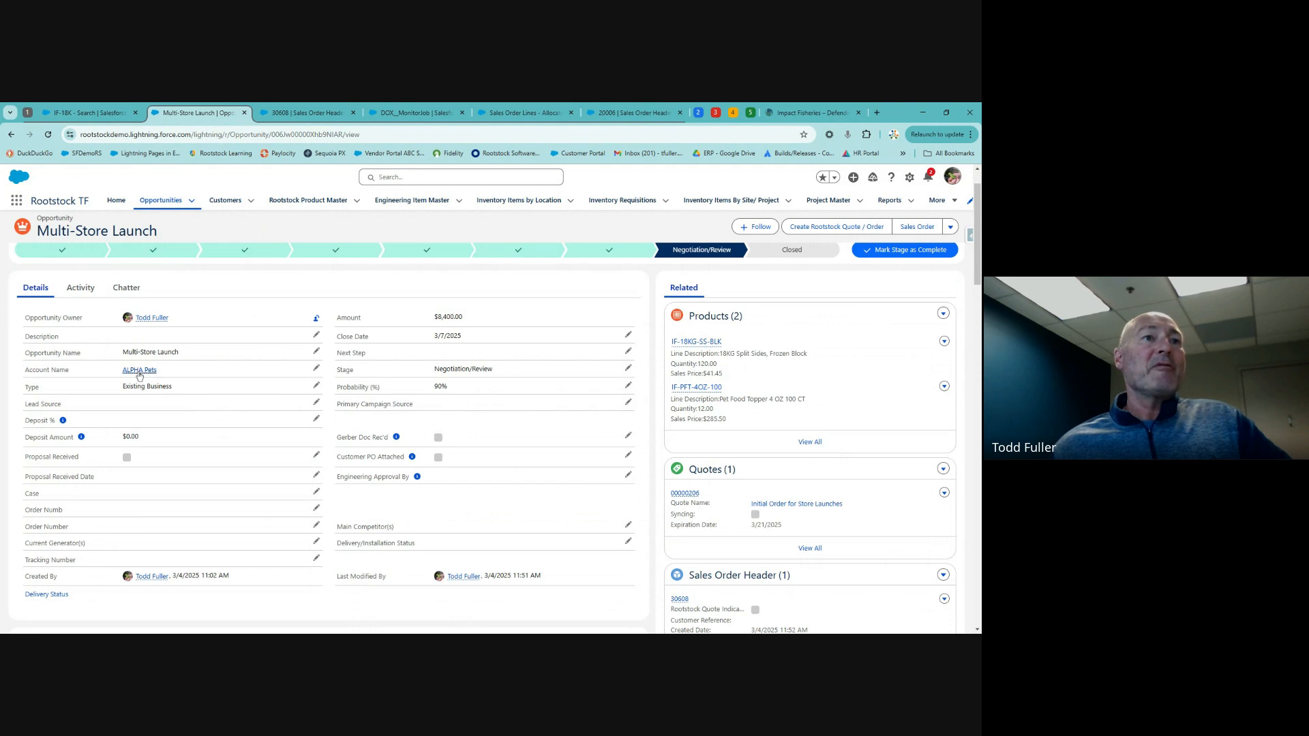
{"action": "mouse_move", "coordinate": [139, 375]}
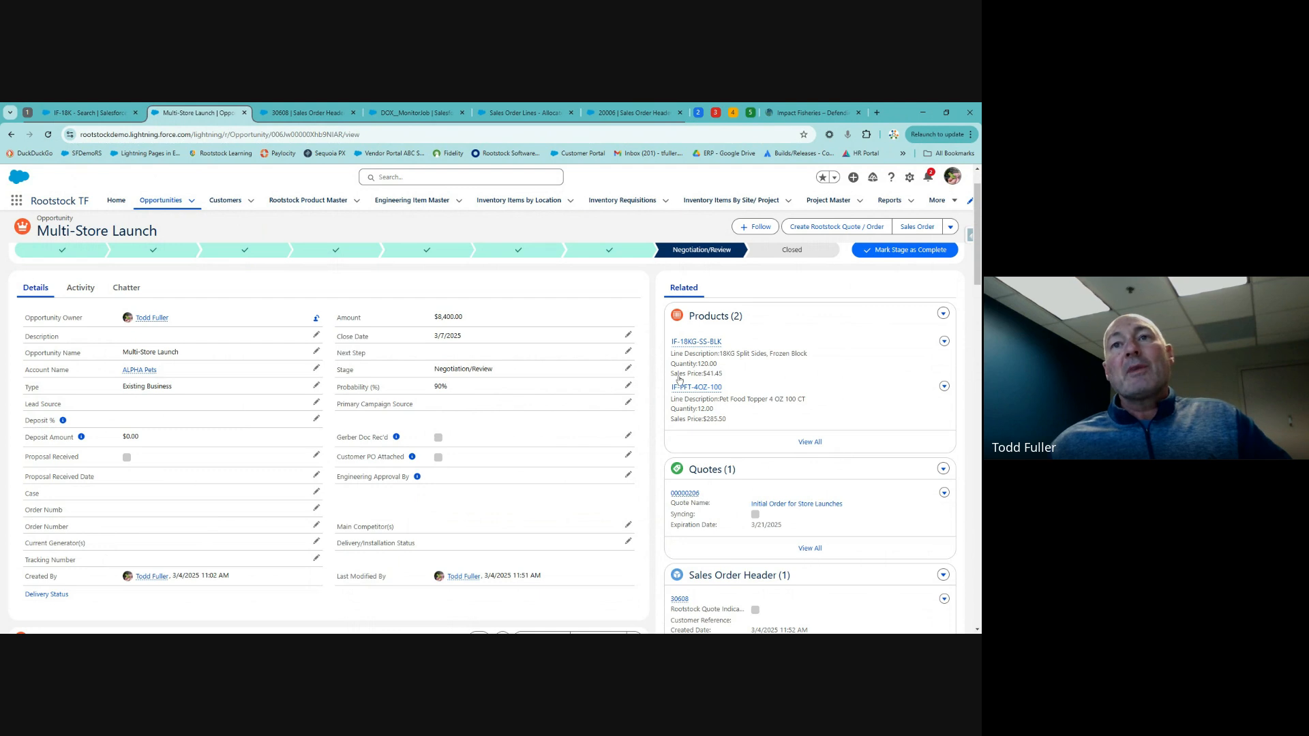
{"action": "mouse_move", "coordinate": [698, 390]}
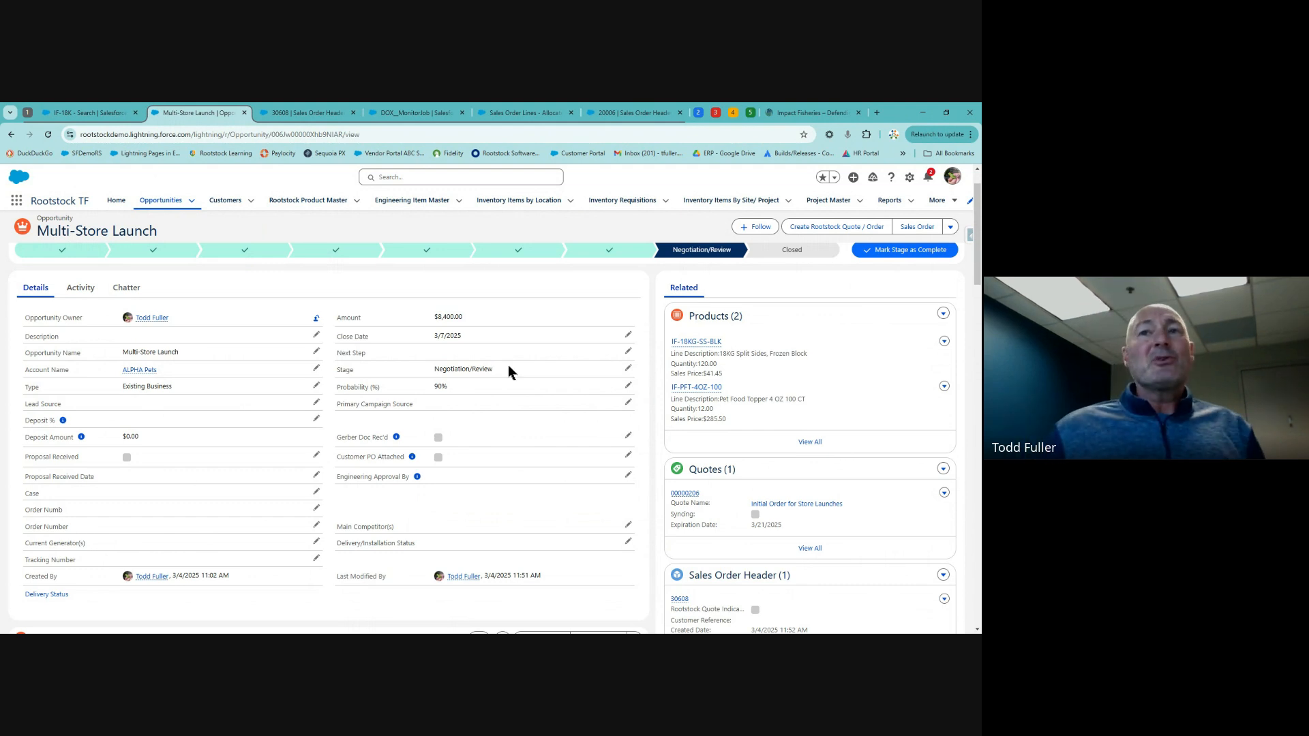
{"action": "mouse_move", "coordinate": [677, 342]}
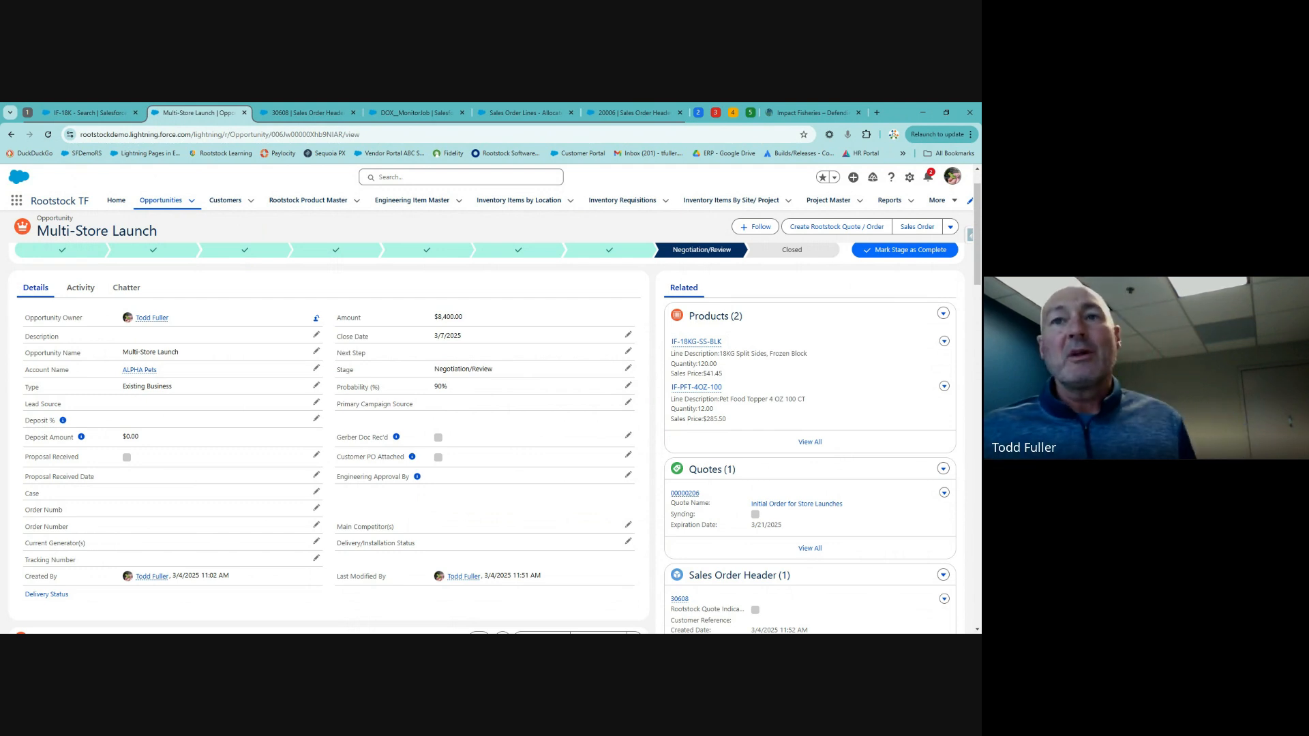
{"action": "mouse_move", "coordinate": [687, 496]}
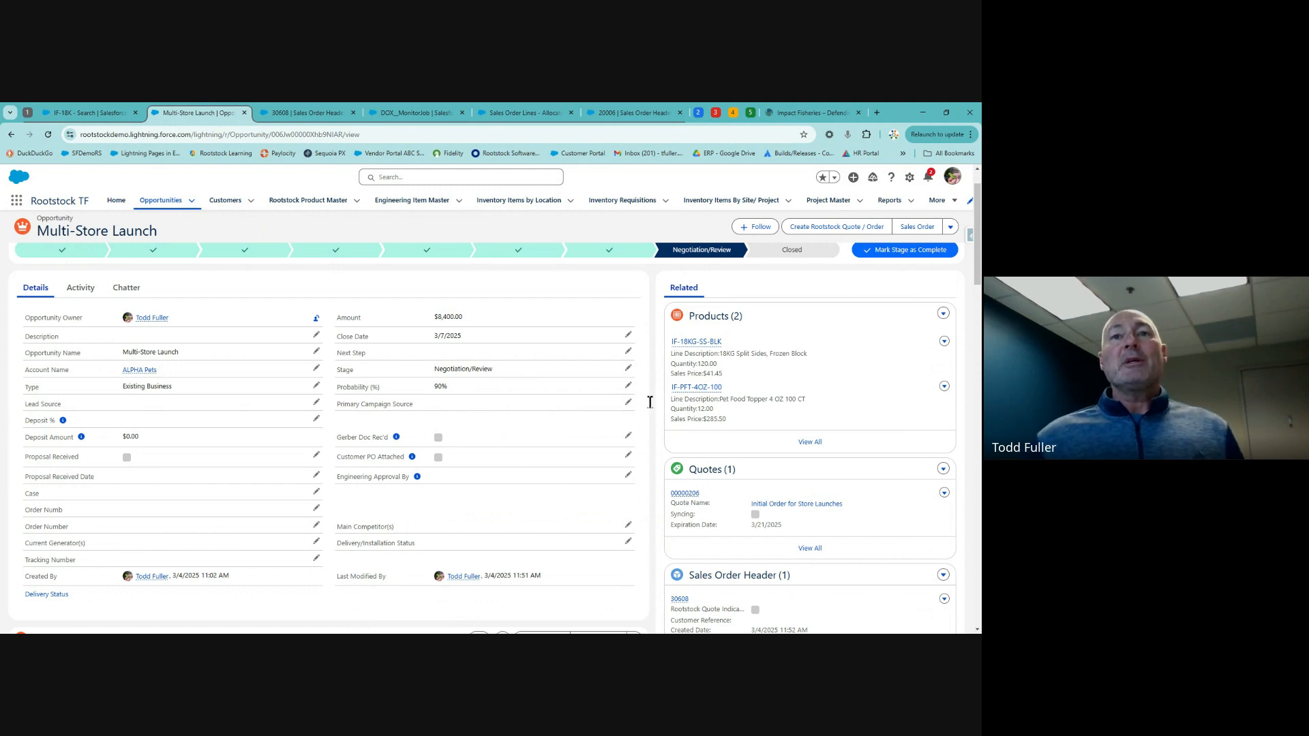
- Set the Multi-Store Launch opportunity's stage to Closed Won and save the record
{"action": "left_click", "coordinate": [628, 369]}
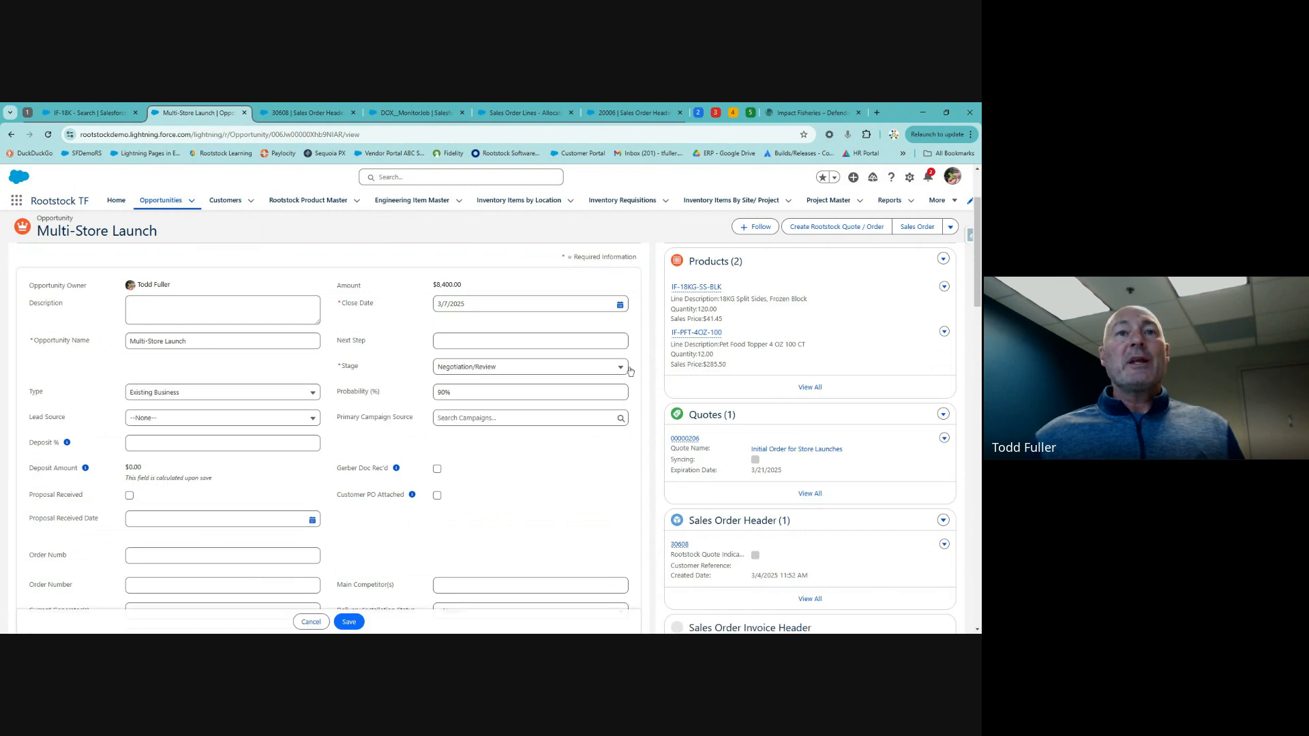
{"action": "left_click", "coordinate": [512, 368]}
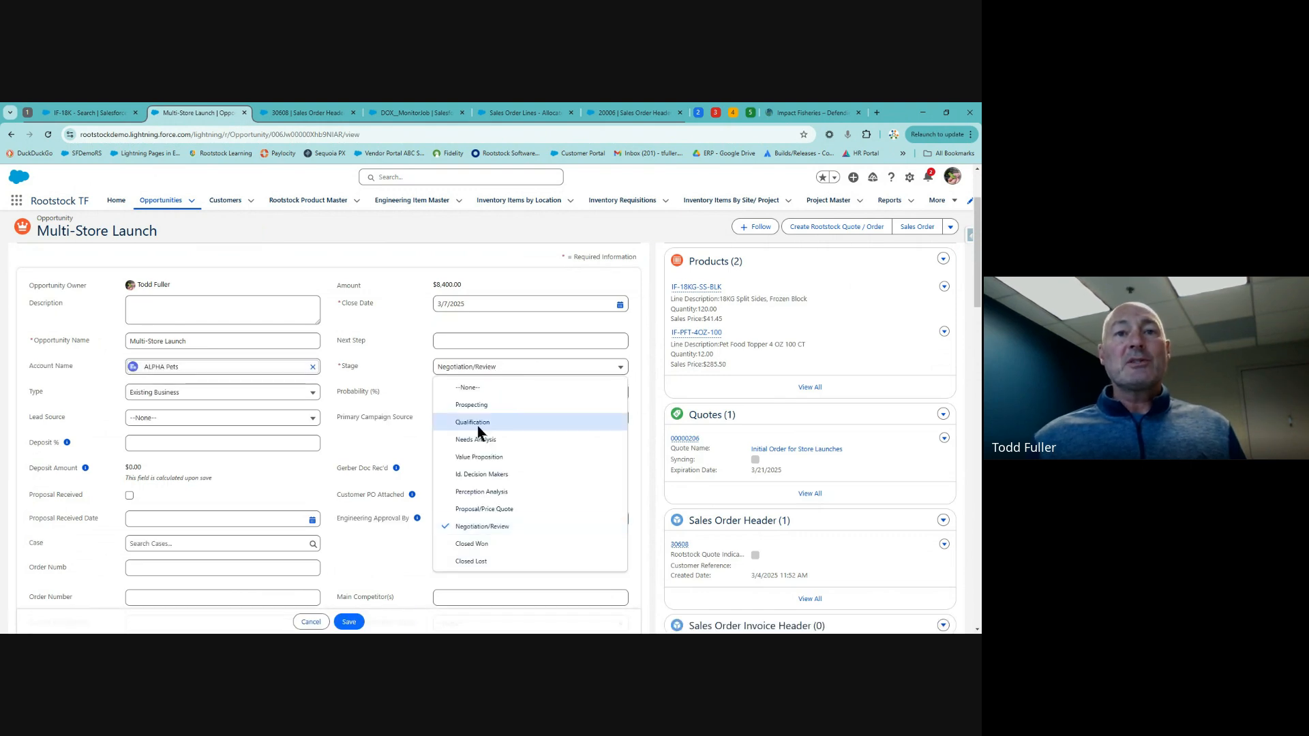
{"action": "left_click", "coordinate": [486, 543]}
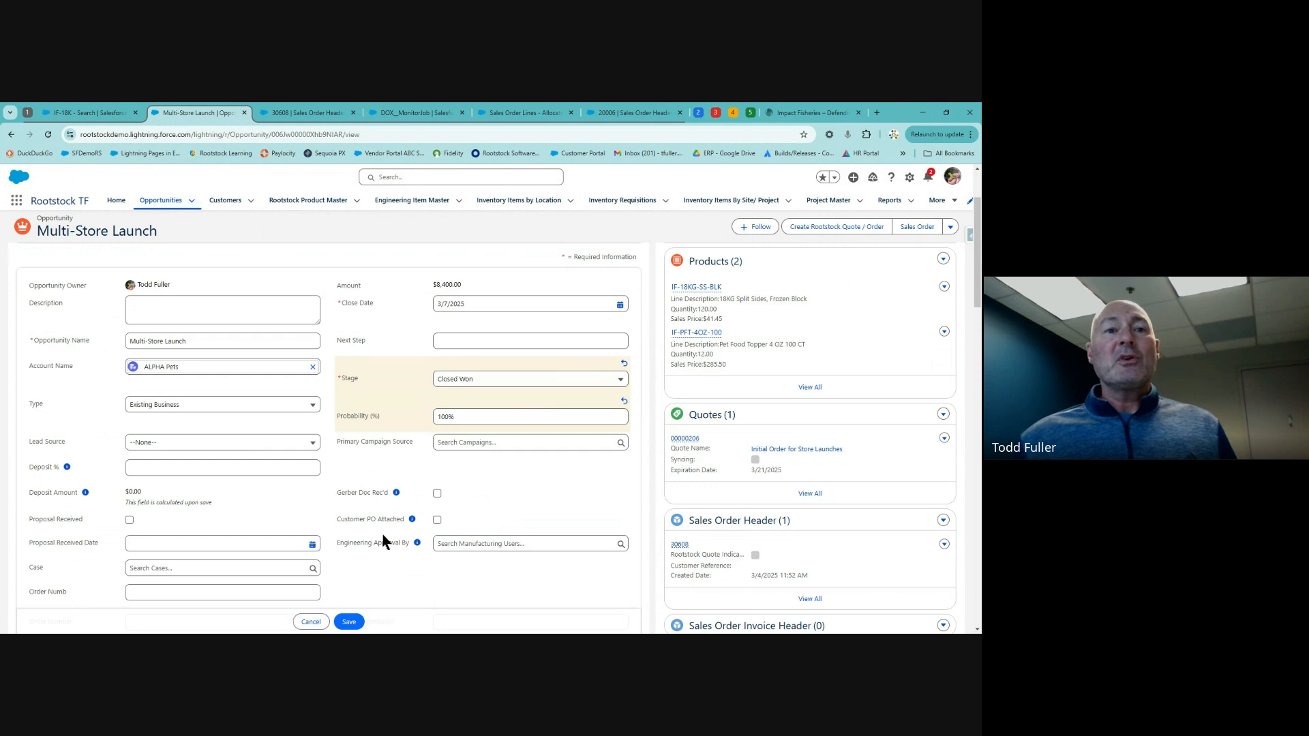
{"action": "left_click", "coordinate": [349, 621]}
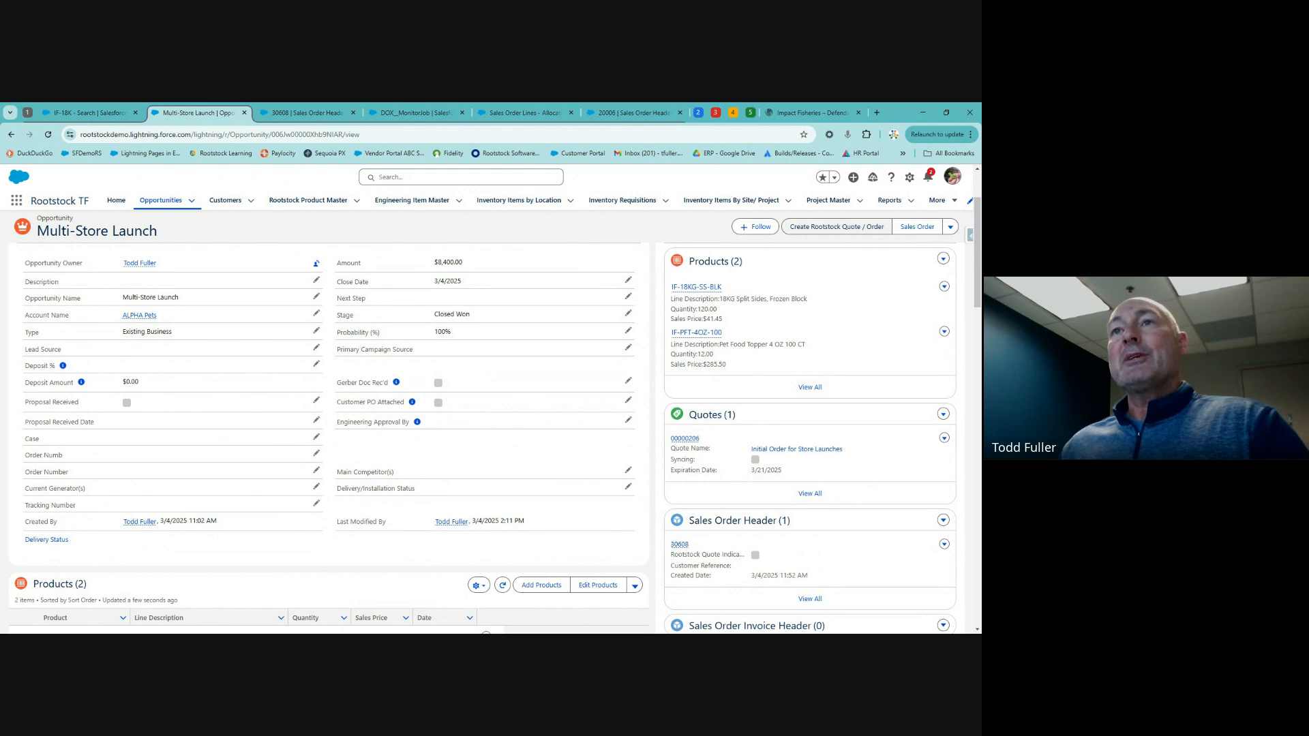
- Review the new Rootstock sales order form for the opportunity, including its product lines, and close it without saving
{"action": "left_click", "coordinate": [830, 227]}
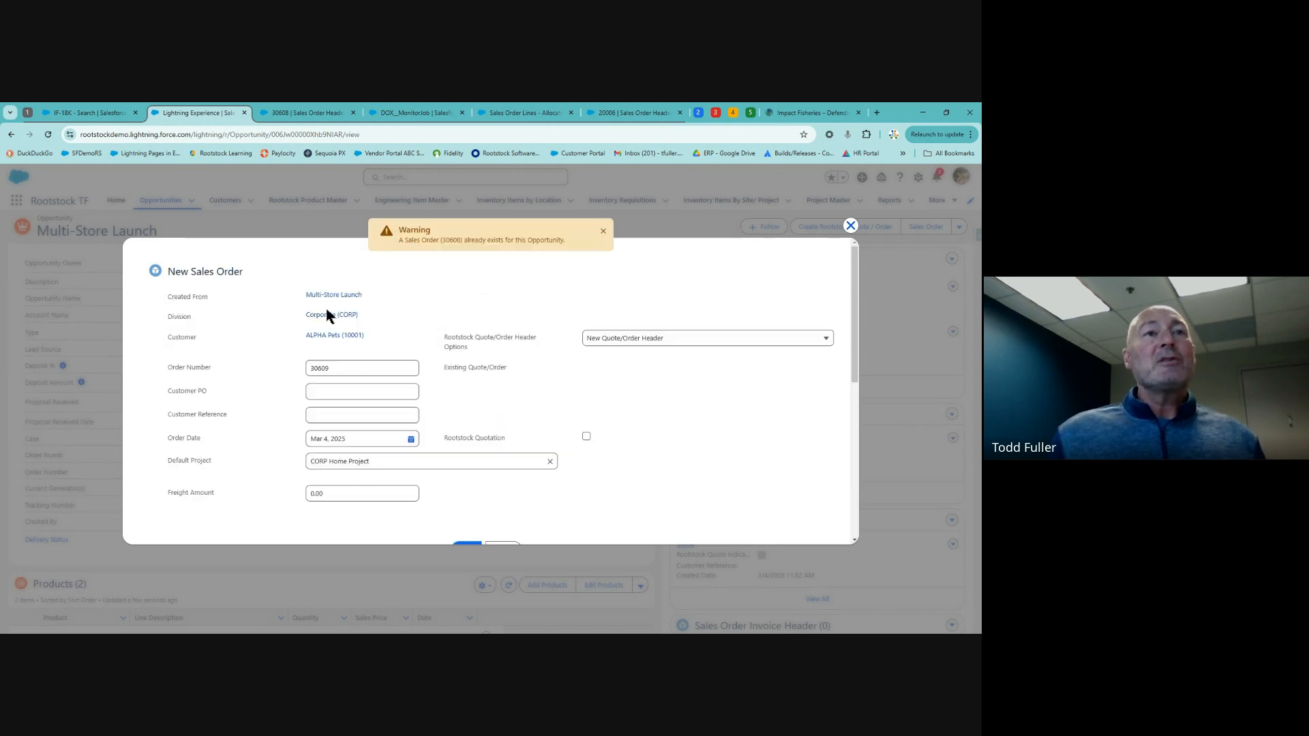
{"action": "left_click", "coordinate": [603, 233]}
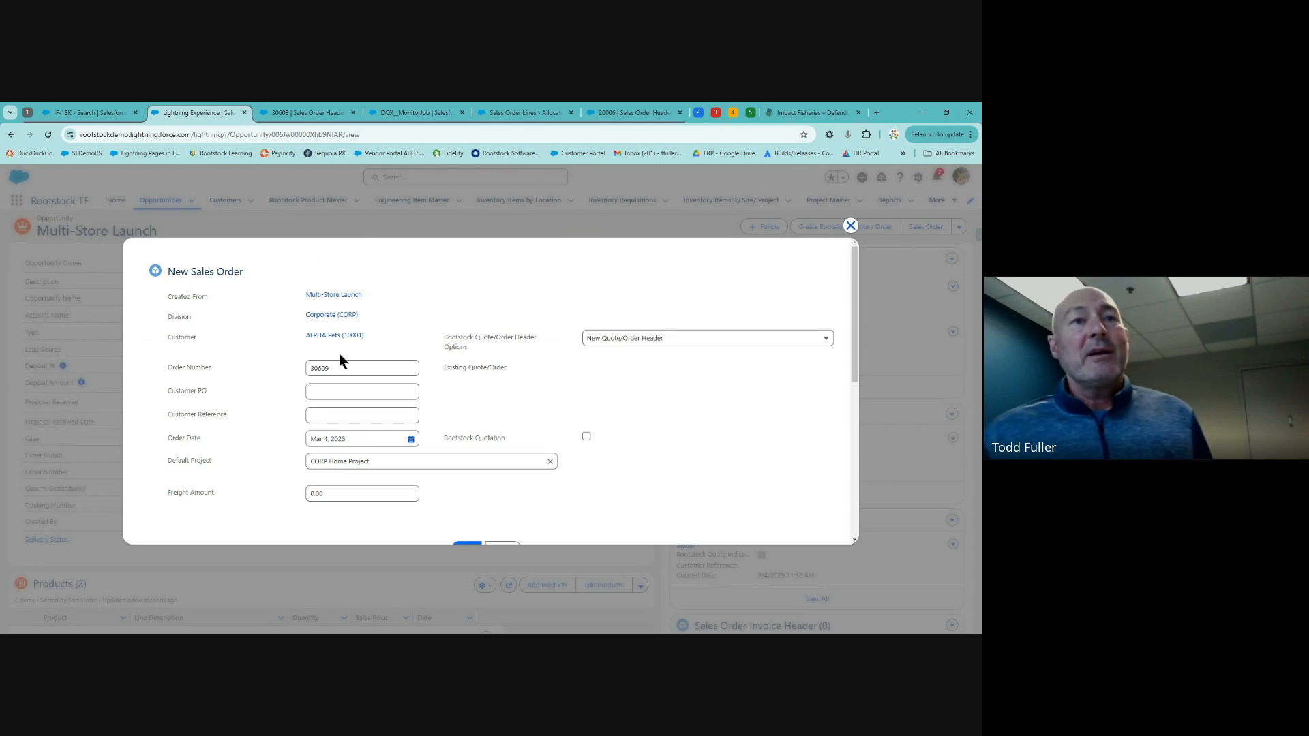
{"action": "scroll", "coordinate": [351, 358], "scroll_direction": "down", "scroll_amount": 1}
{"action": "scroll", "coordinate": [351, 357], "scroll_direction": "down", "scroll_amount": 1}
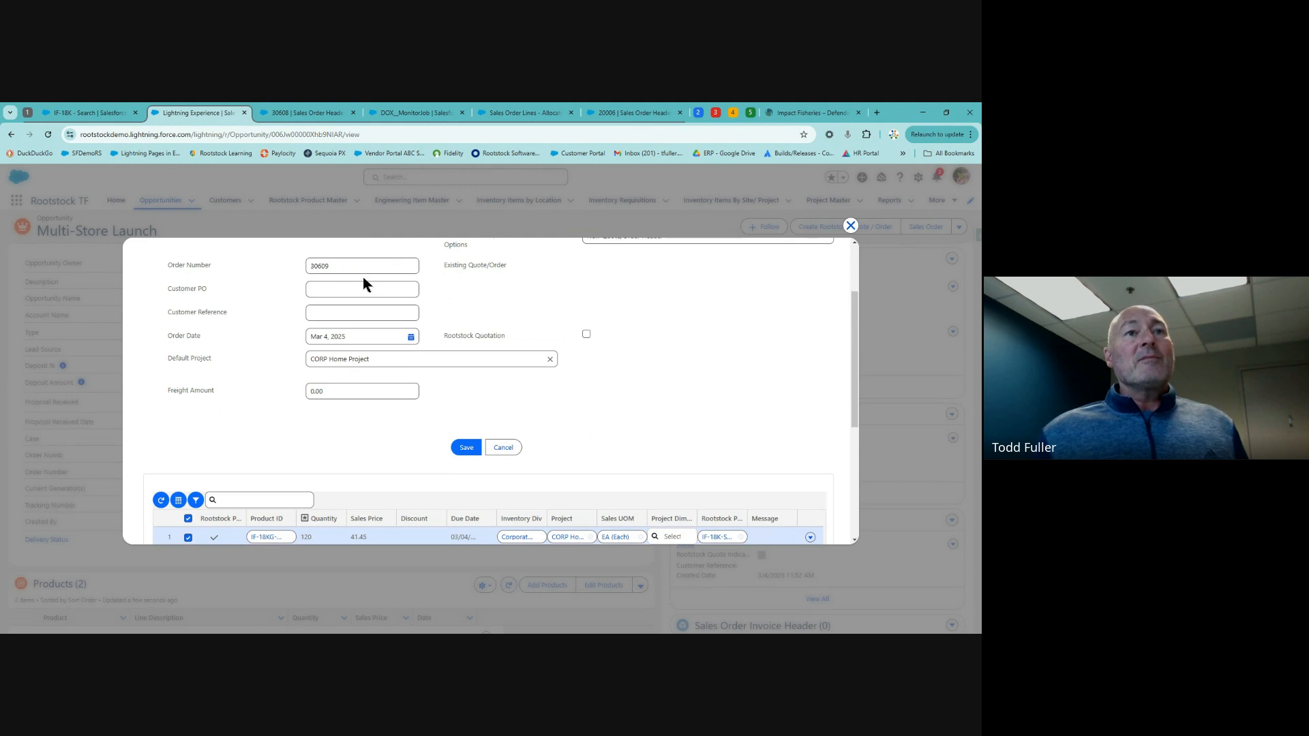
{"action": "scroll", "coordinate": [328, 426], "scroll_direction": "down", "scroll_amount": 1}
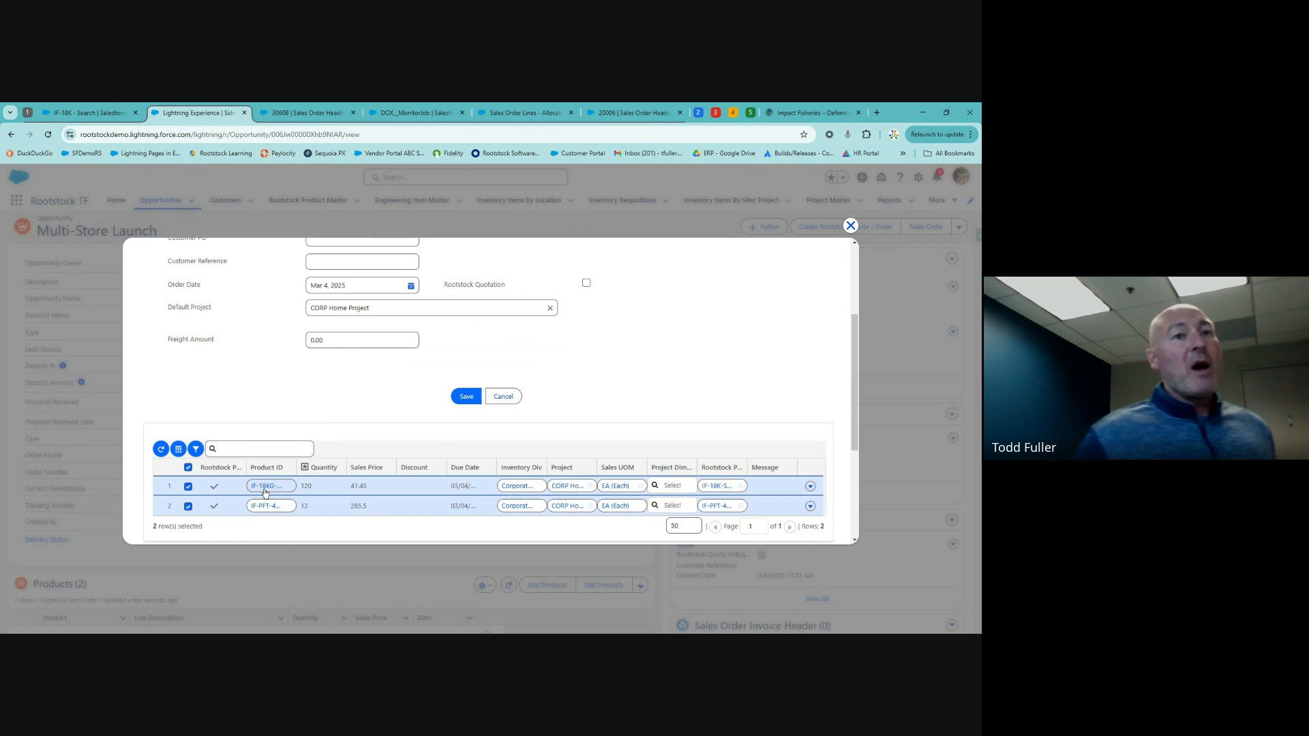
{"action": "left_click", "coordinate": [188, 488]}
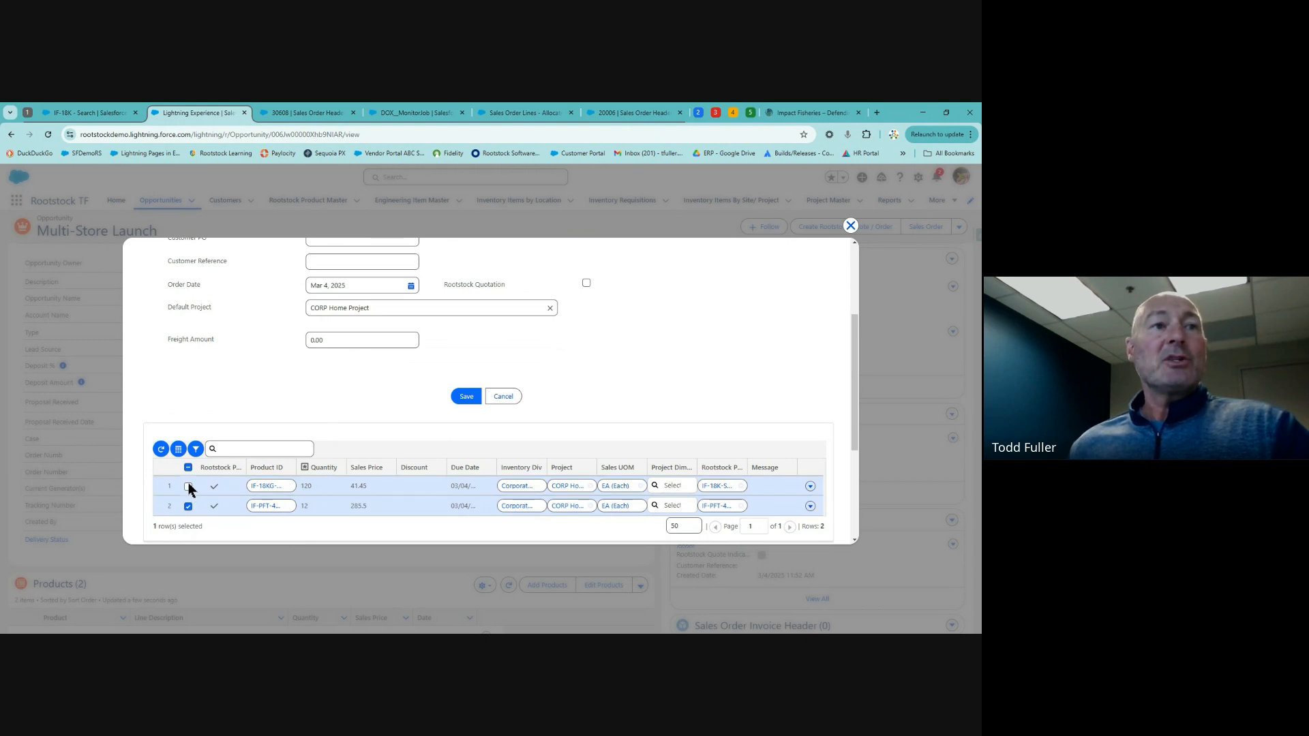
{"action": "left_click", "coordinate": [189, 487]}
{"action": "left_click", "coordinate": [338, 339]}
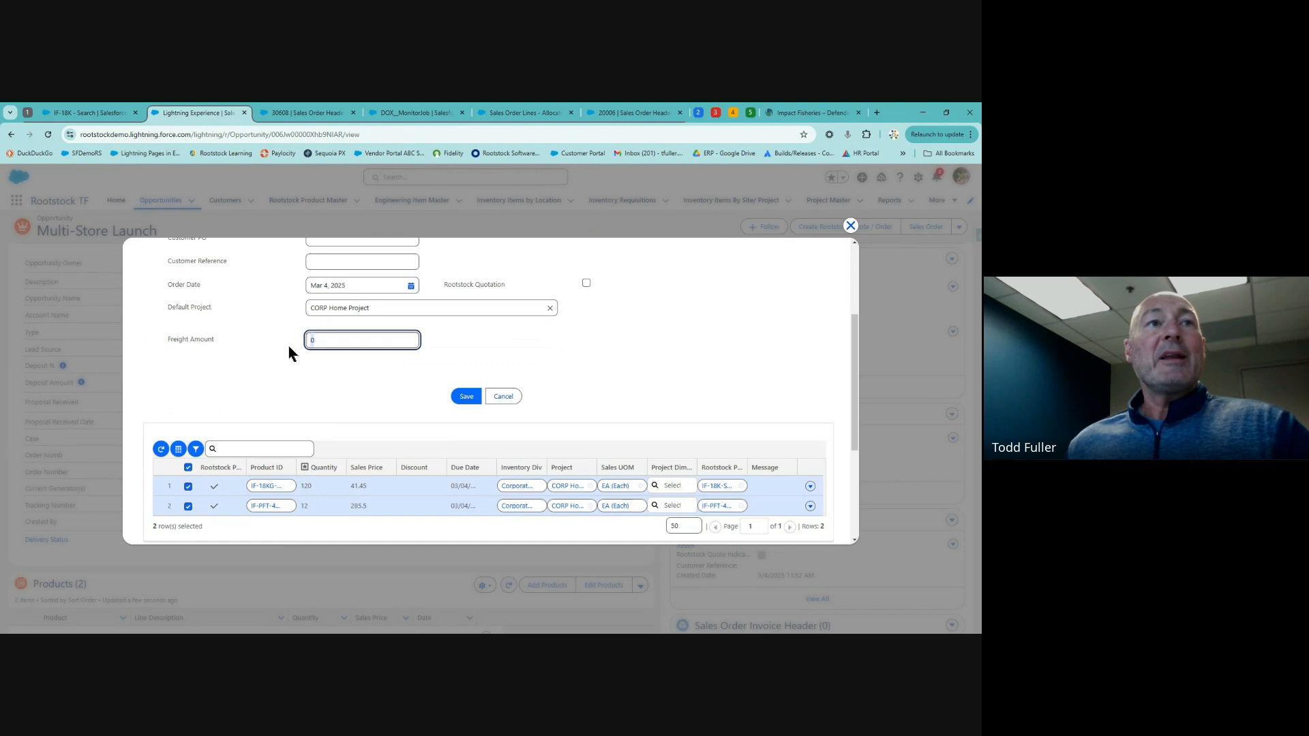
{"action": "scroll", "coordinate": [423, 402], "scroll_direction": "down", "scroll_amount": 1}
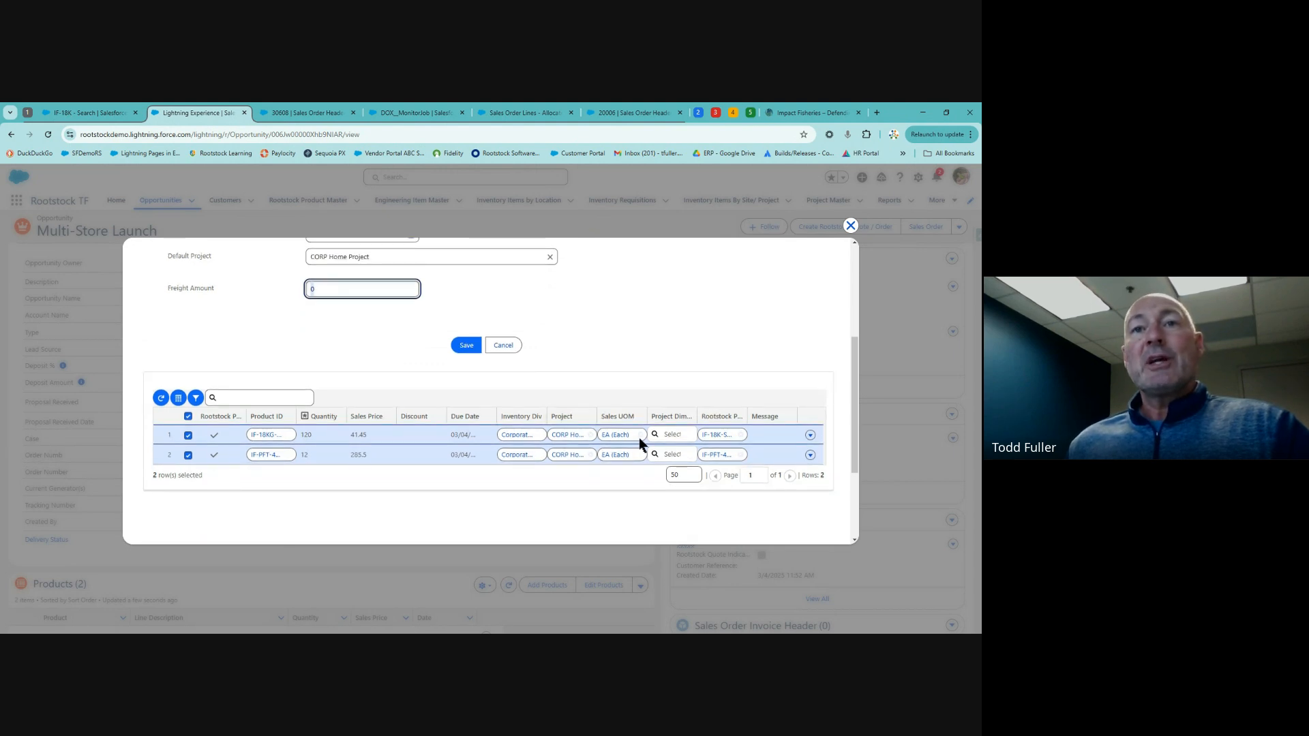
{"action": "mouse_move", "coordinate": [637, 439]}
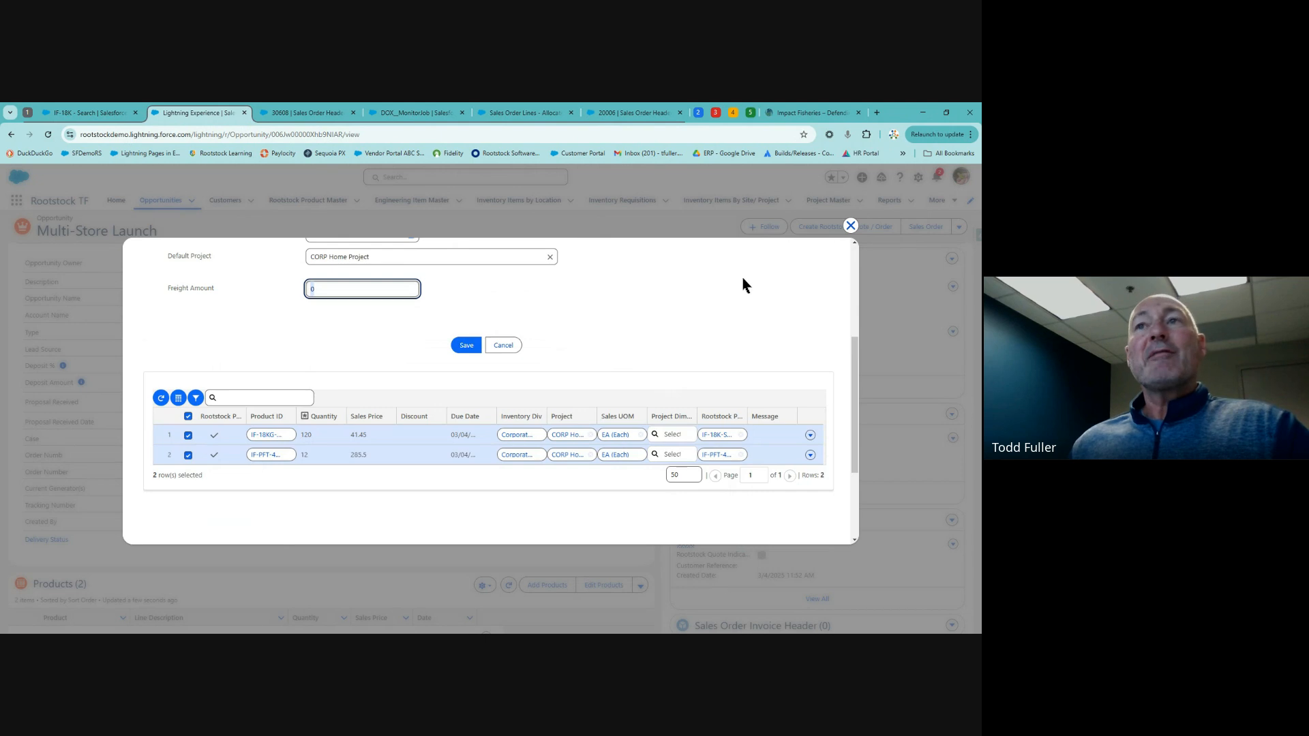
{"action": "left_click", "coordinate": [851, 226]}
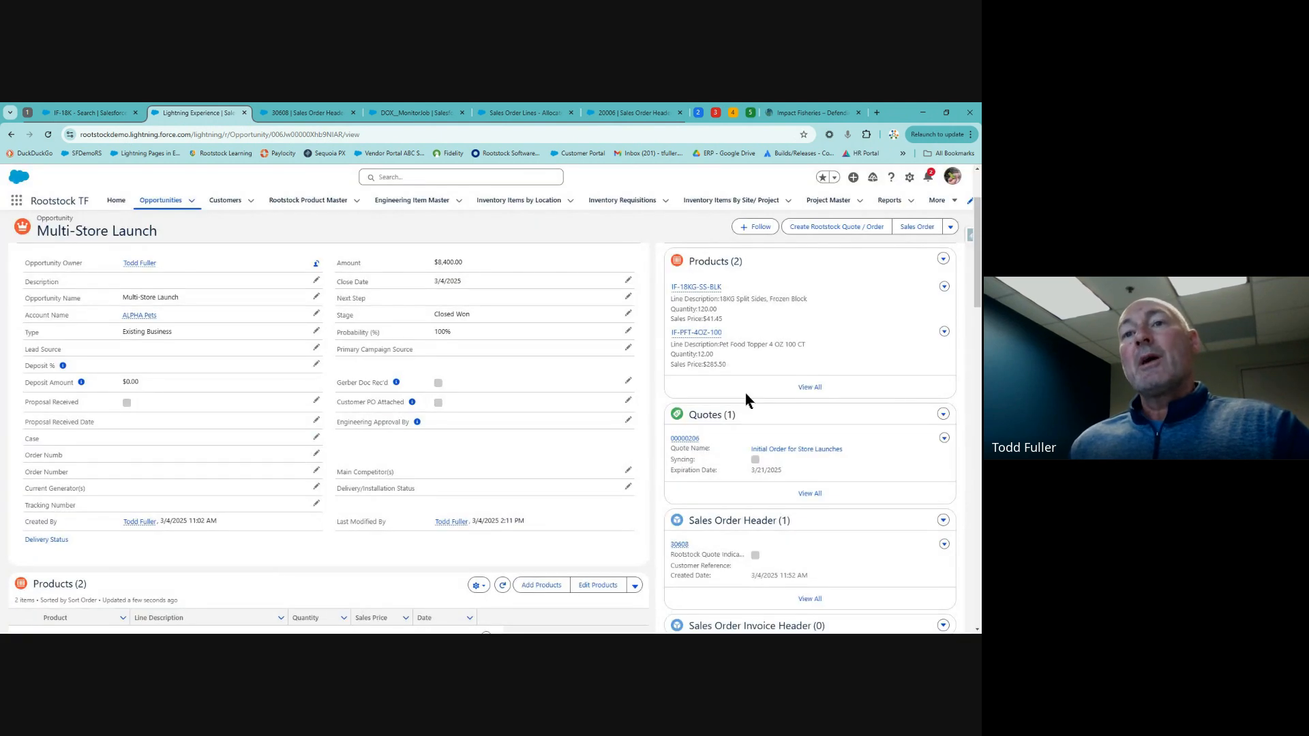
- Open the existing sales order linked to the Multi-Store Launch opportunity and inspect its order lines and product details
{"action": "scroll", "coordinate": [750, 402], "scroll_direction": "down", "scroll_amount": 1}
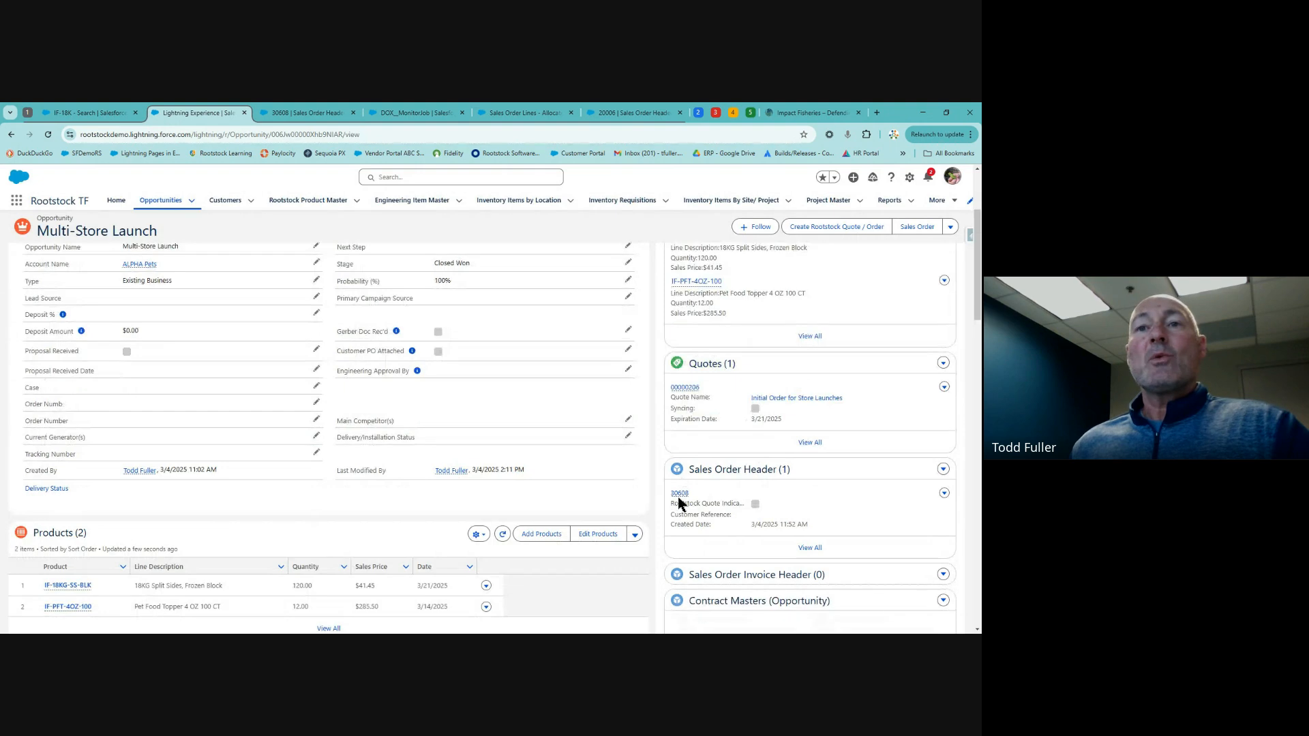
{"action": "mouse_move", "coordinate": [679, 494]}
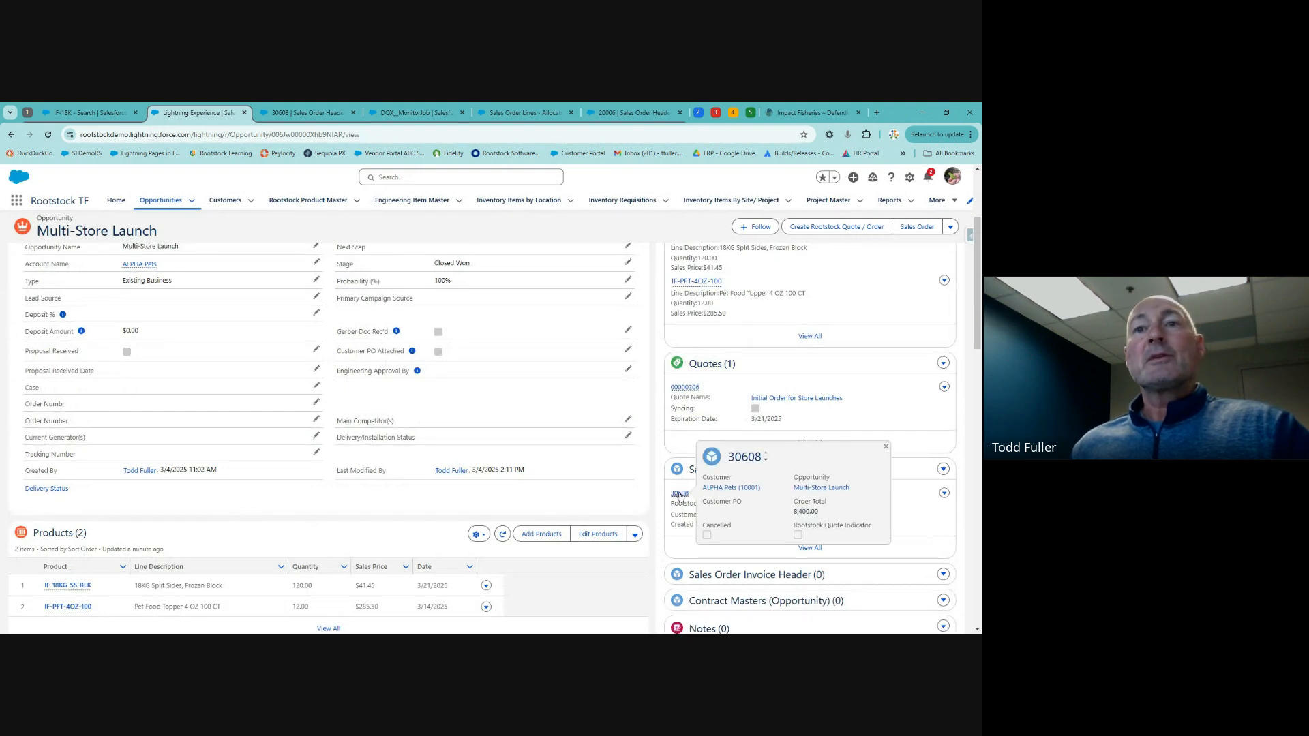
{"action": "left_click", "coordinate": [300, 114]}
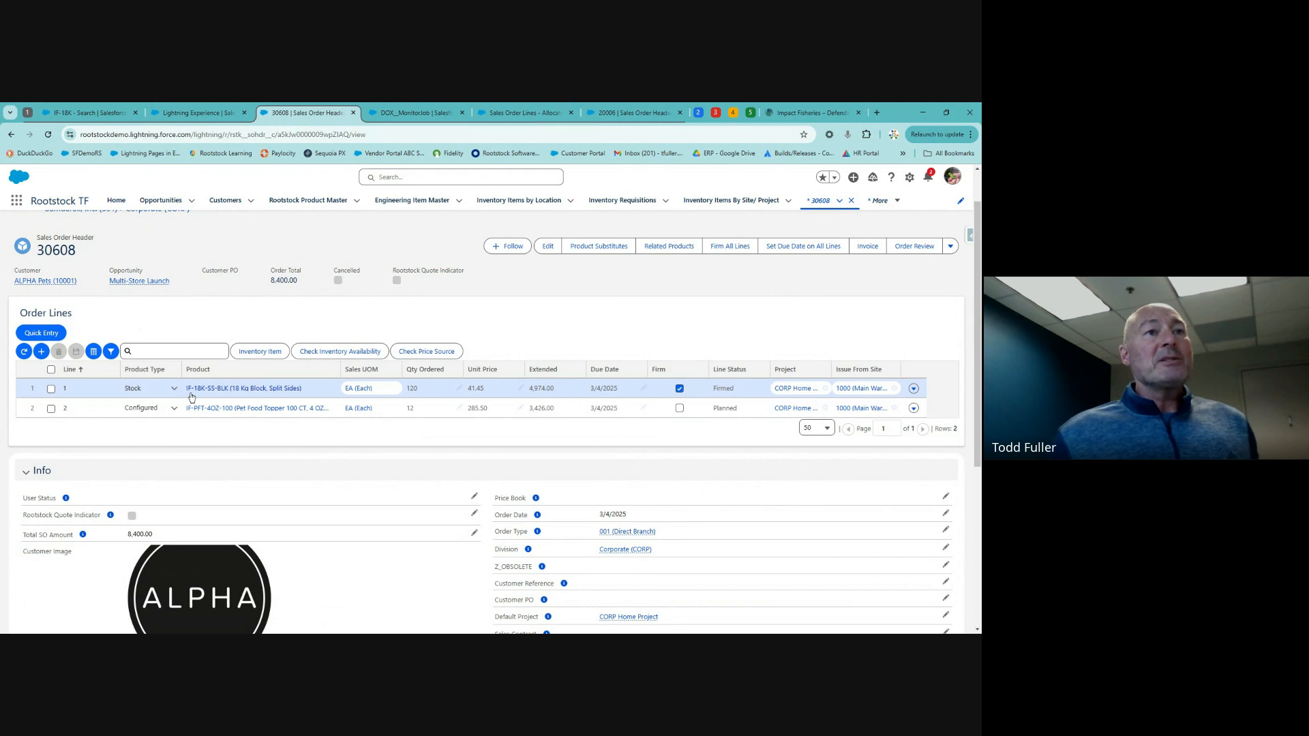
{"action": "mouse_move", "coordinate": [208, 396]}
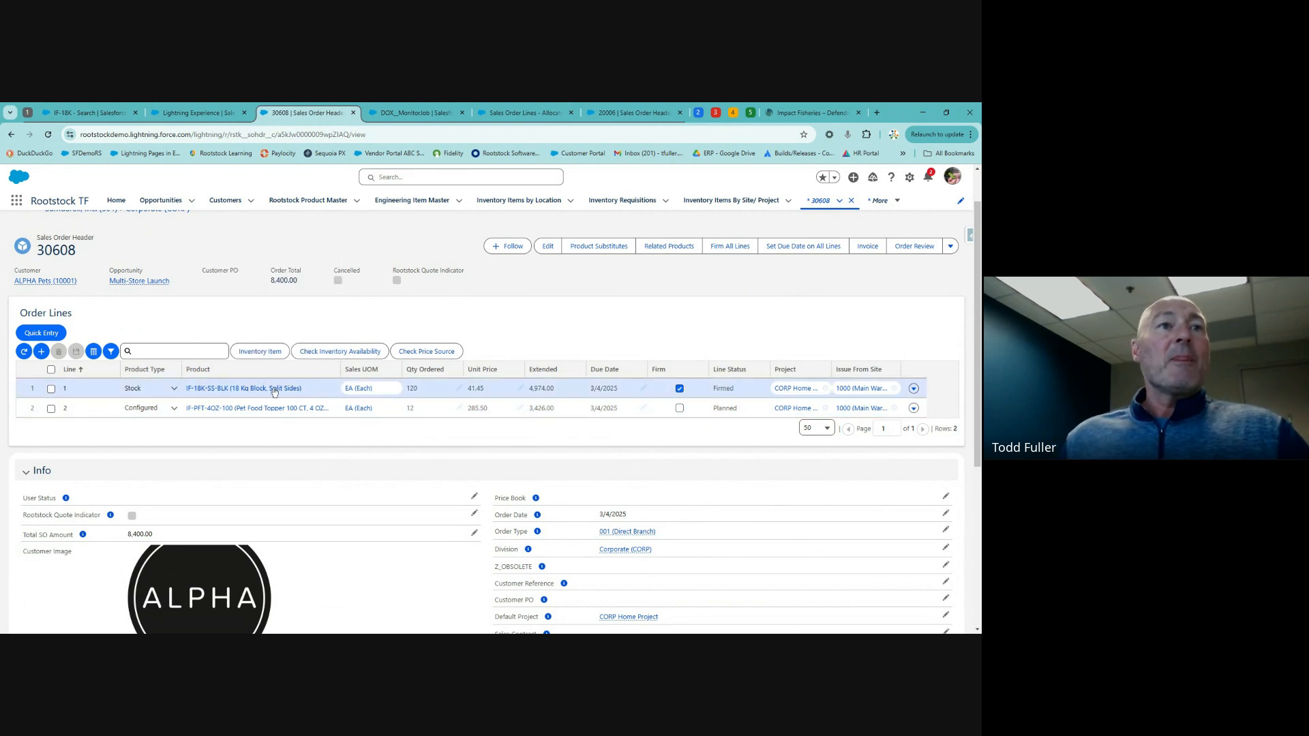
{"action": "mouse_move", "coordinate": [257, 411]}
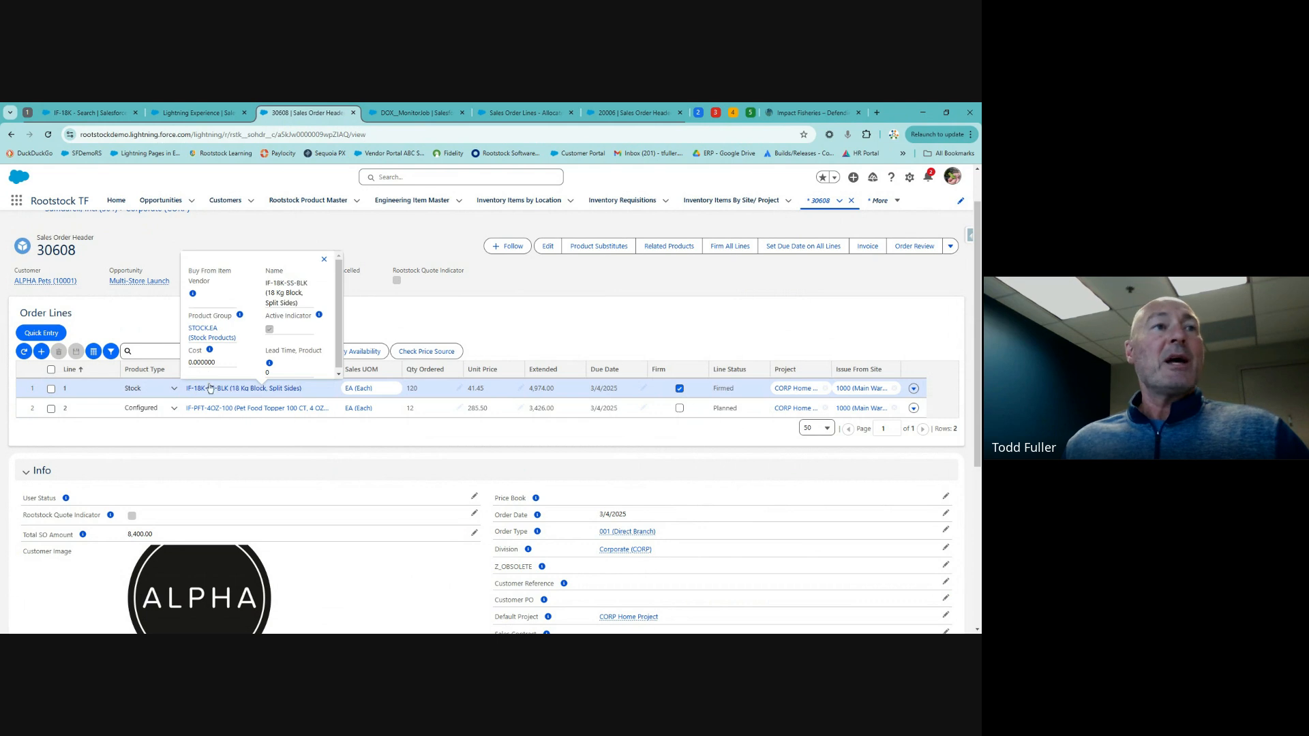
- Check the inventory availability of the IF-18K-SS-BLK (18 Kg Block, Split Sides) line across sites and close the quantity details
{"action": "left_click", "coordinate": [51, 389]}
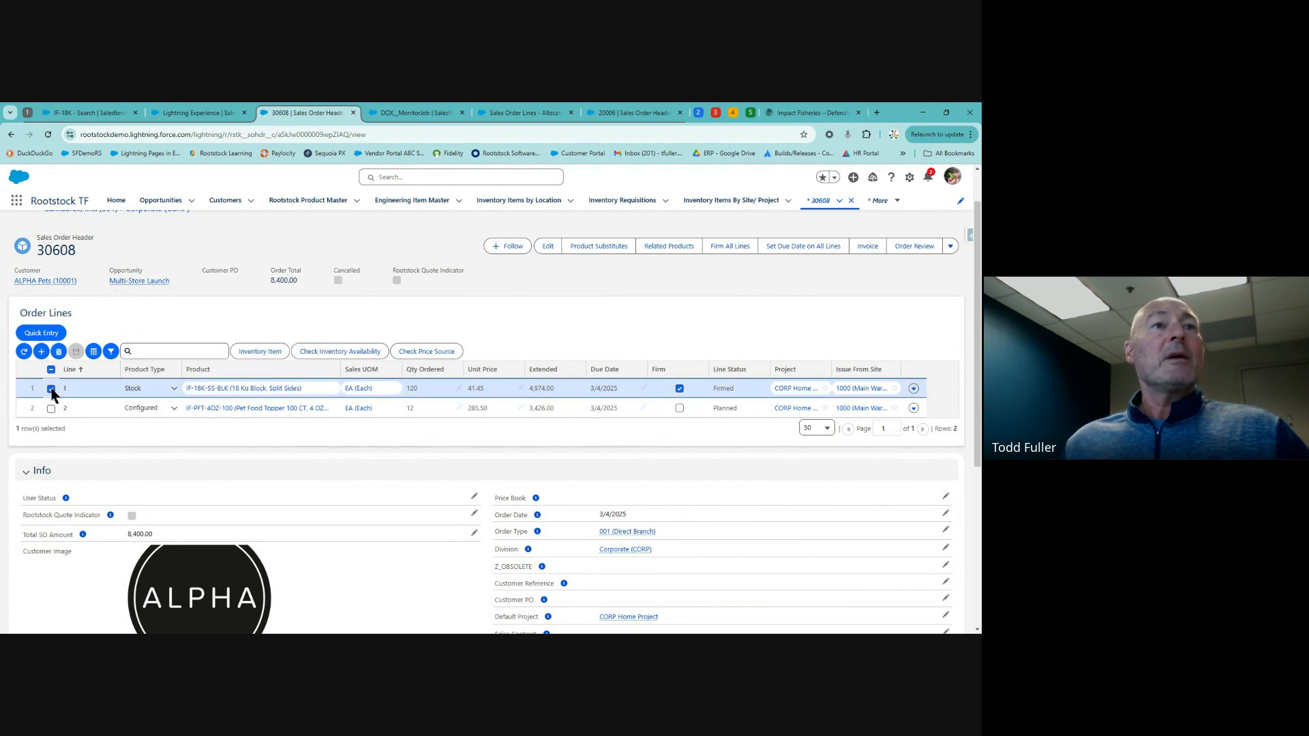
{"action": "left_click", "coordinate": [337, 351]}
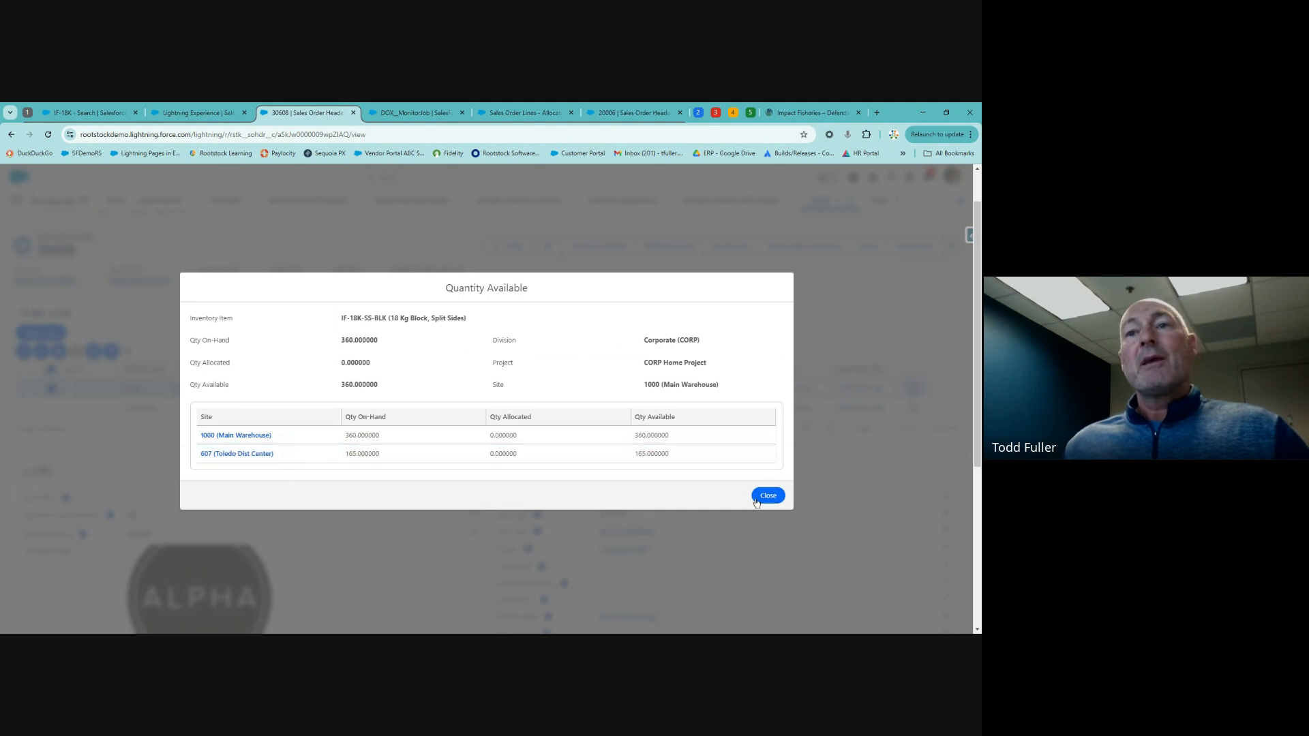
{"action": "left_click", "coordinate": [768, 495]}
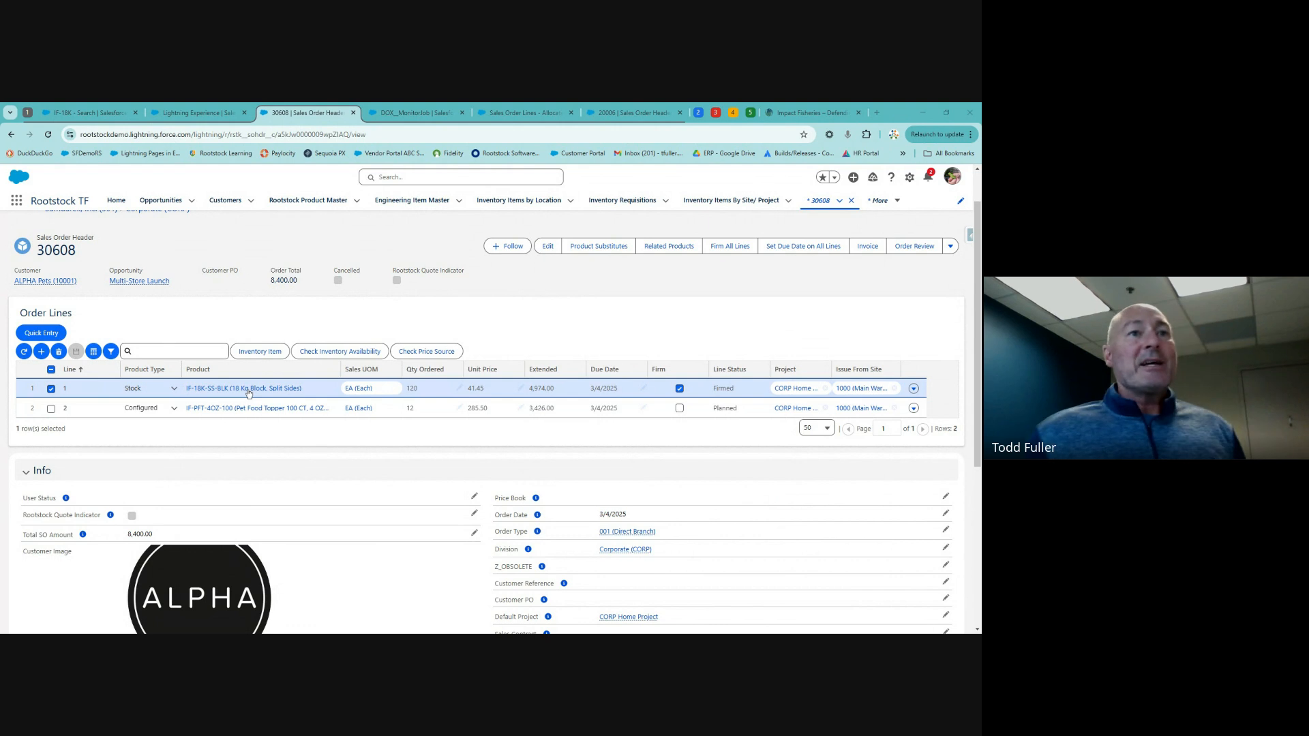
{"action": "mouse_move", "coordinate": [248, 393]}
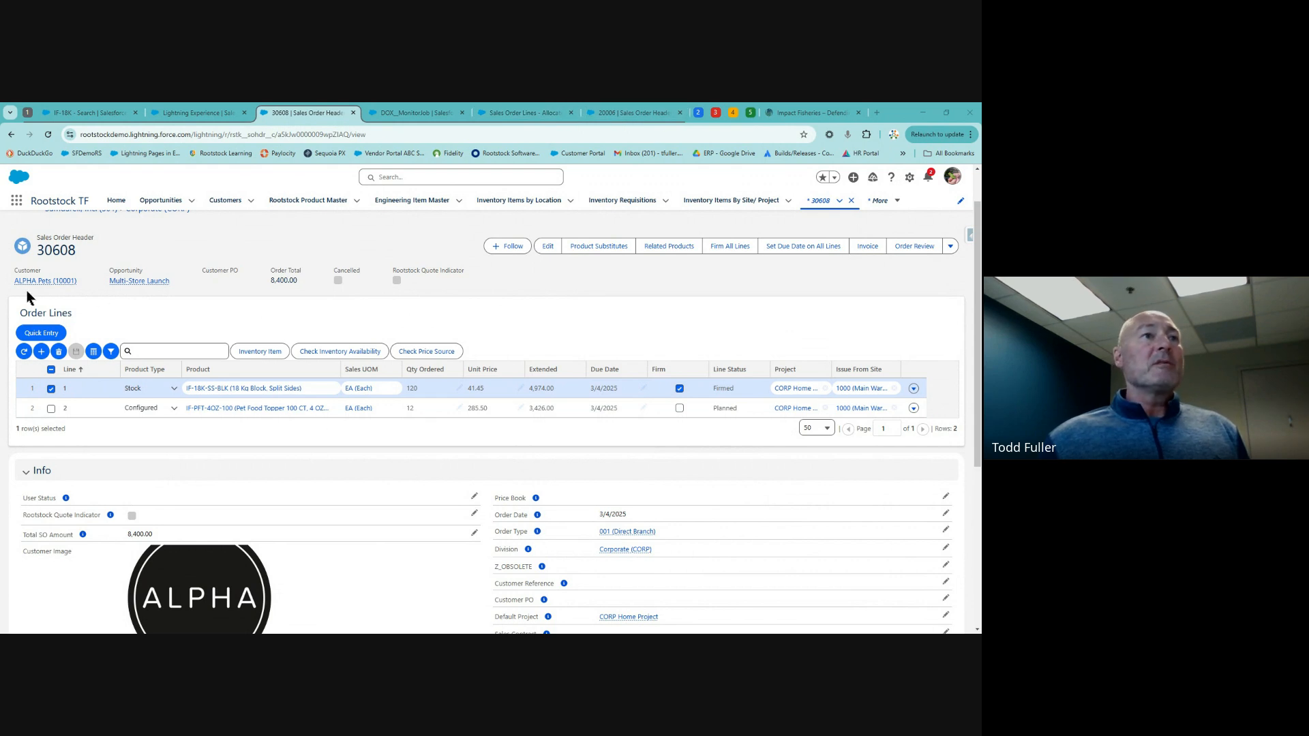
{"action": "mouse_move", "coordinate": [46, 286]}
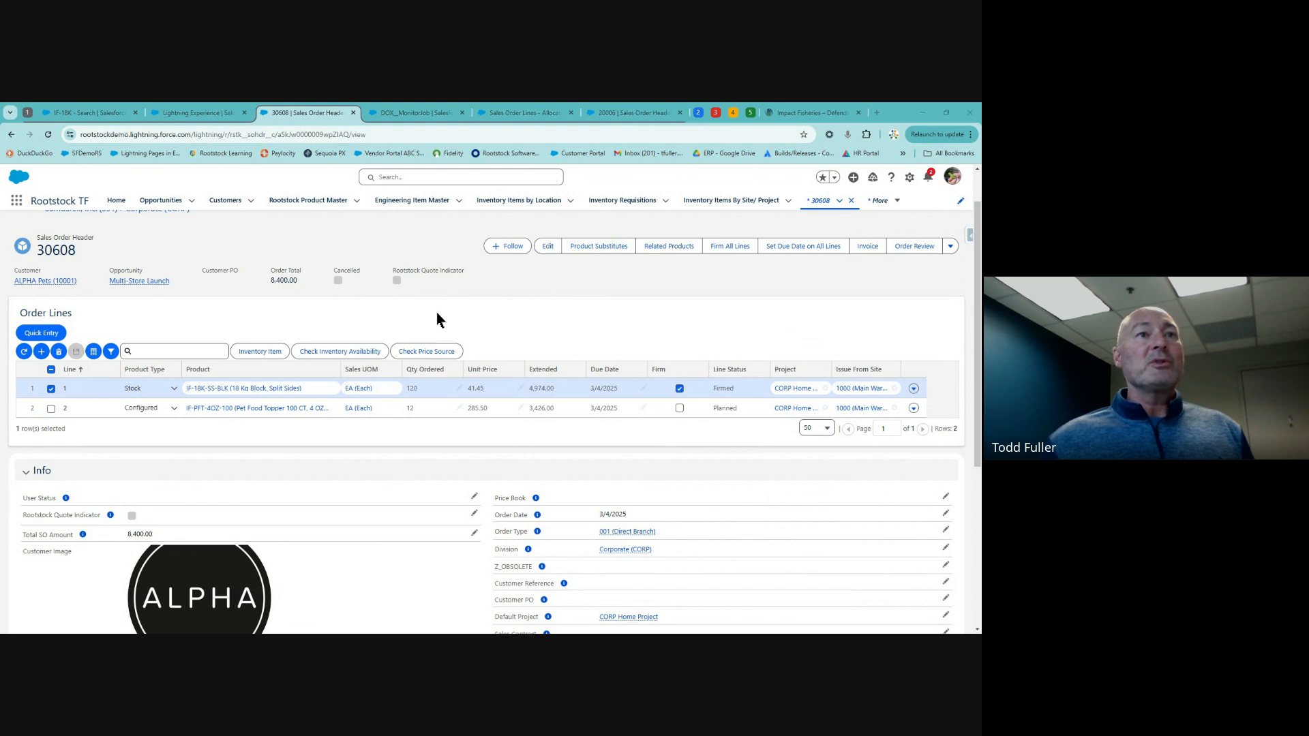
- Switch to the Dag Taaim, Ltd. sales order and review its IF-18K-SS-BLK order line
{"action": "left_click", "coordinate": [636, 117]}
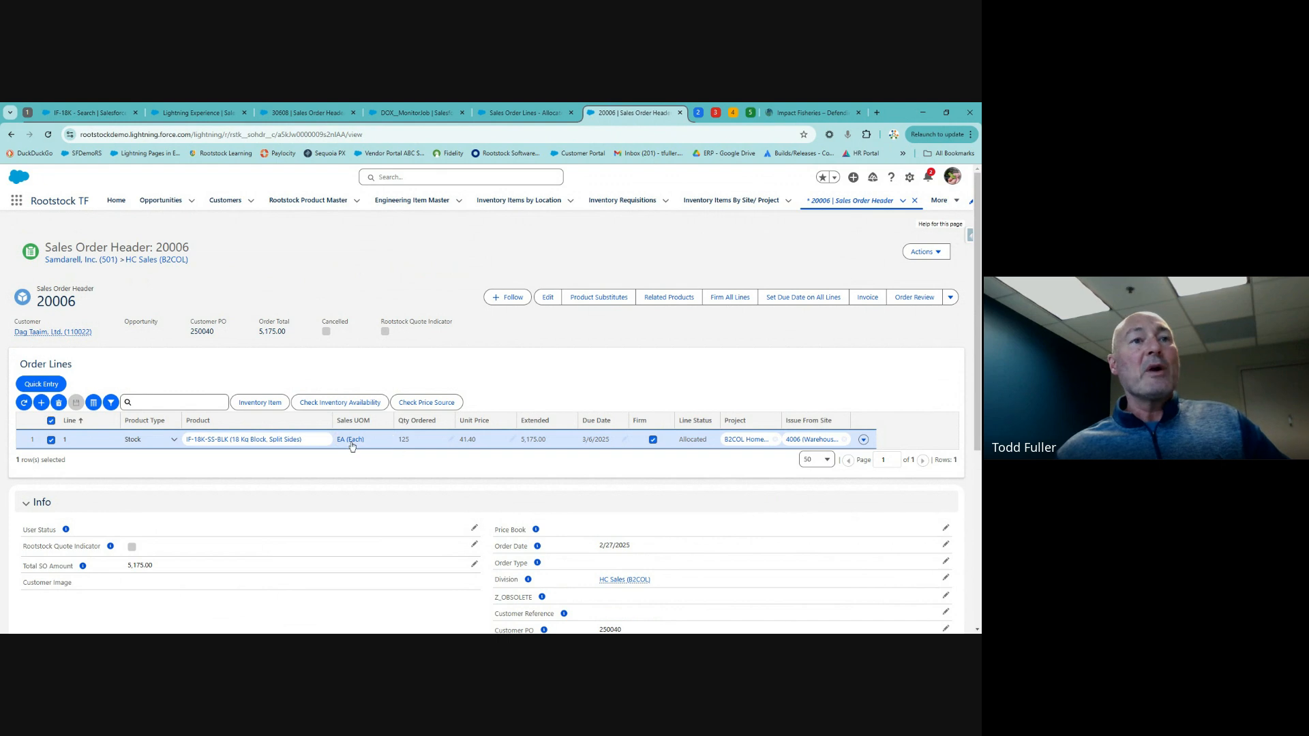
{"action": "mouse_move", "coordinate": [271, 444]}
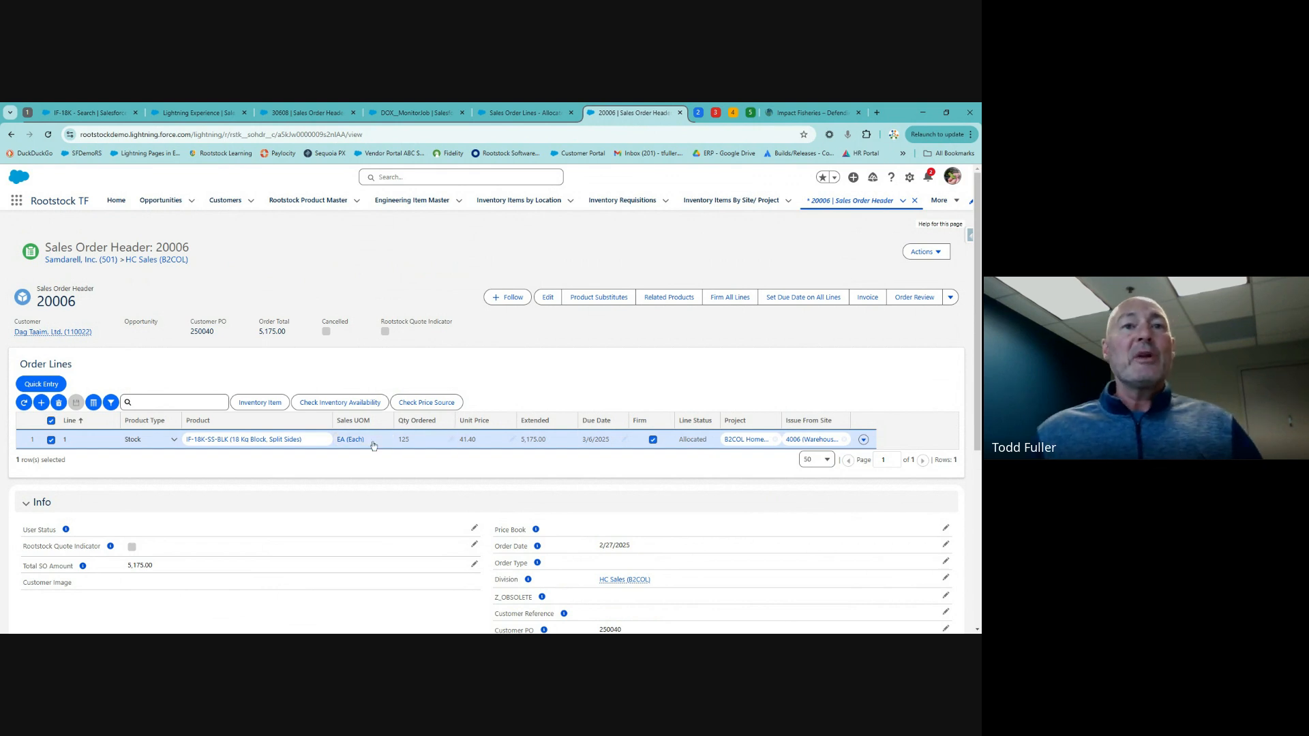
{"action": "mouse_move", "coordinate": [386, 447]}
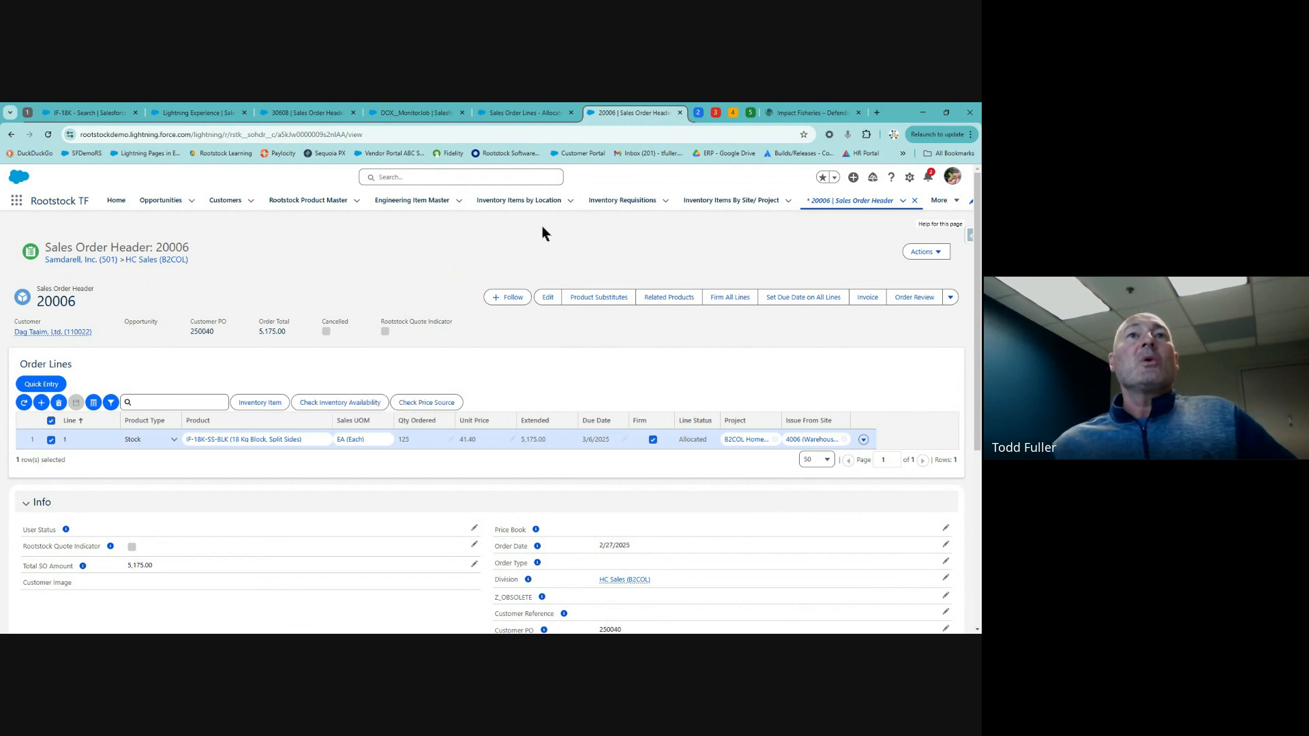
- Search the allocated sales order lines for "18K-"
{"action": "left_click", "coordinate": [526, 117]}
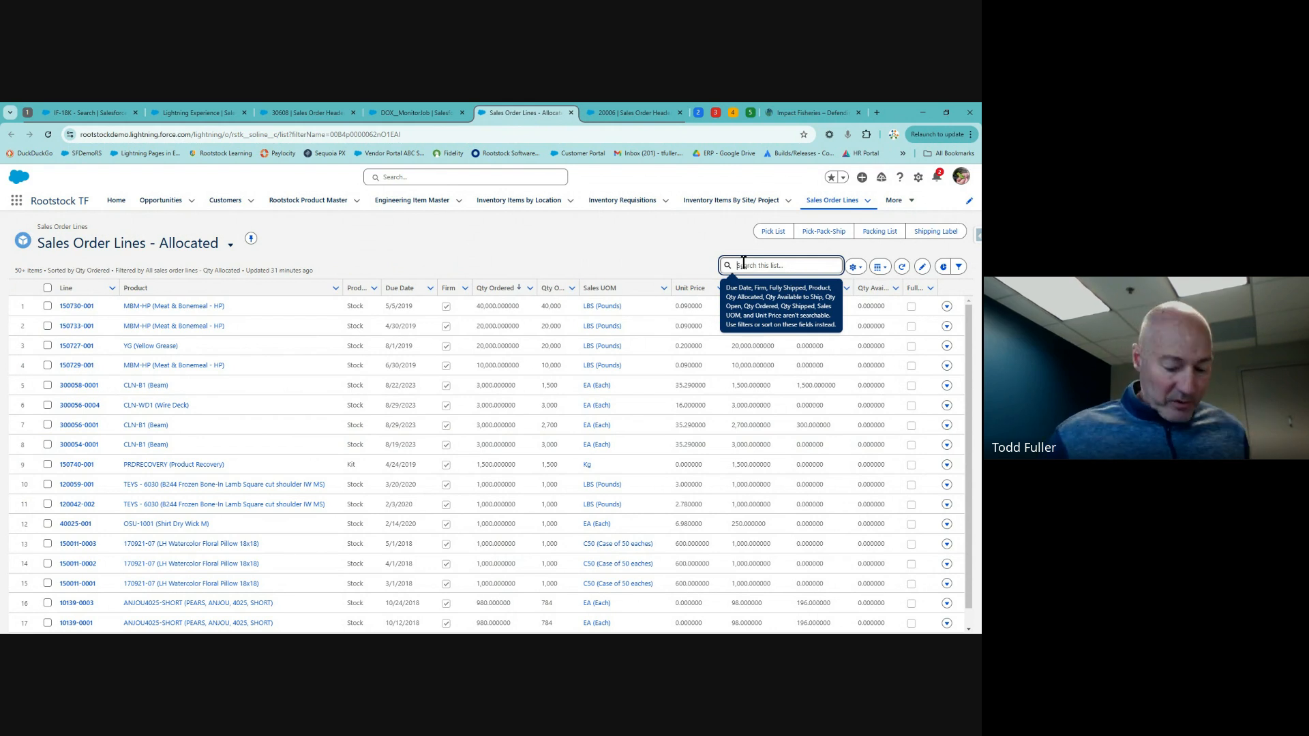
{"action": "type", "text": "18"}
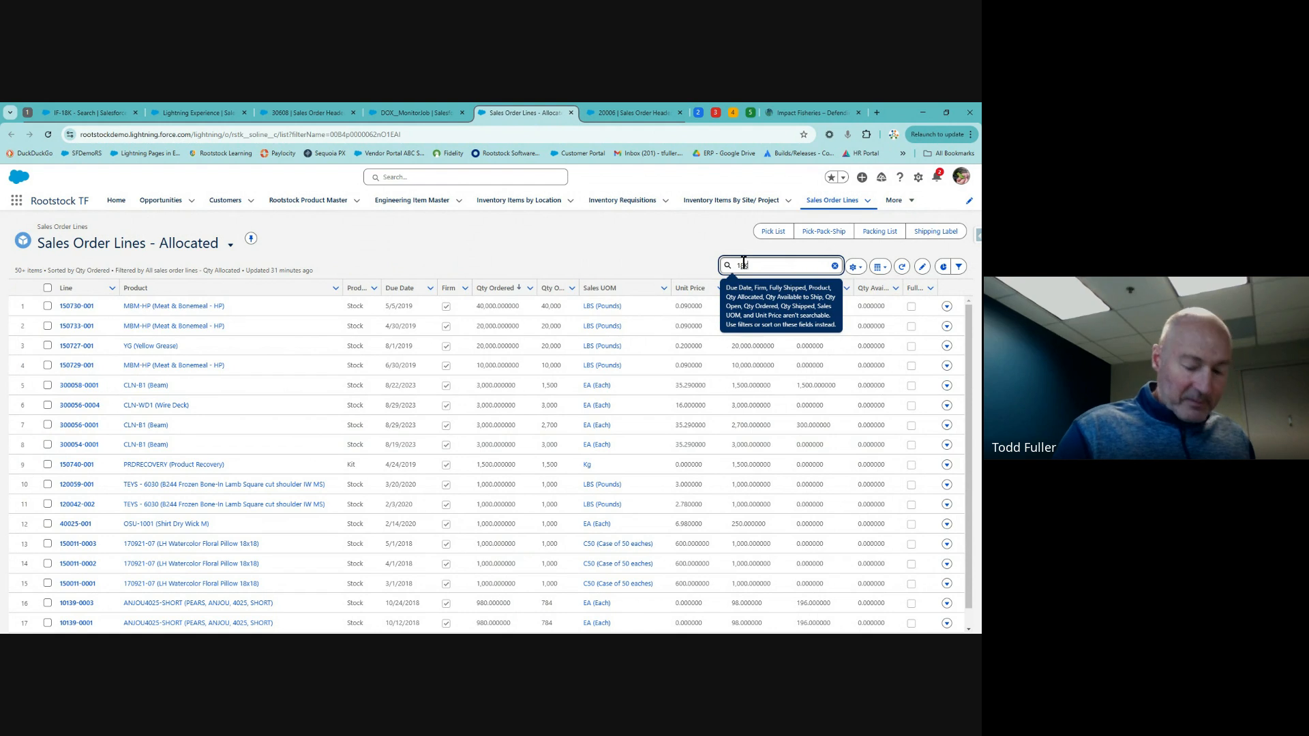
{"action": "type", "text": "K-"}
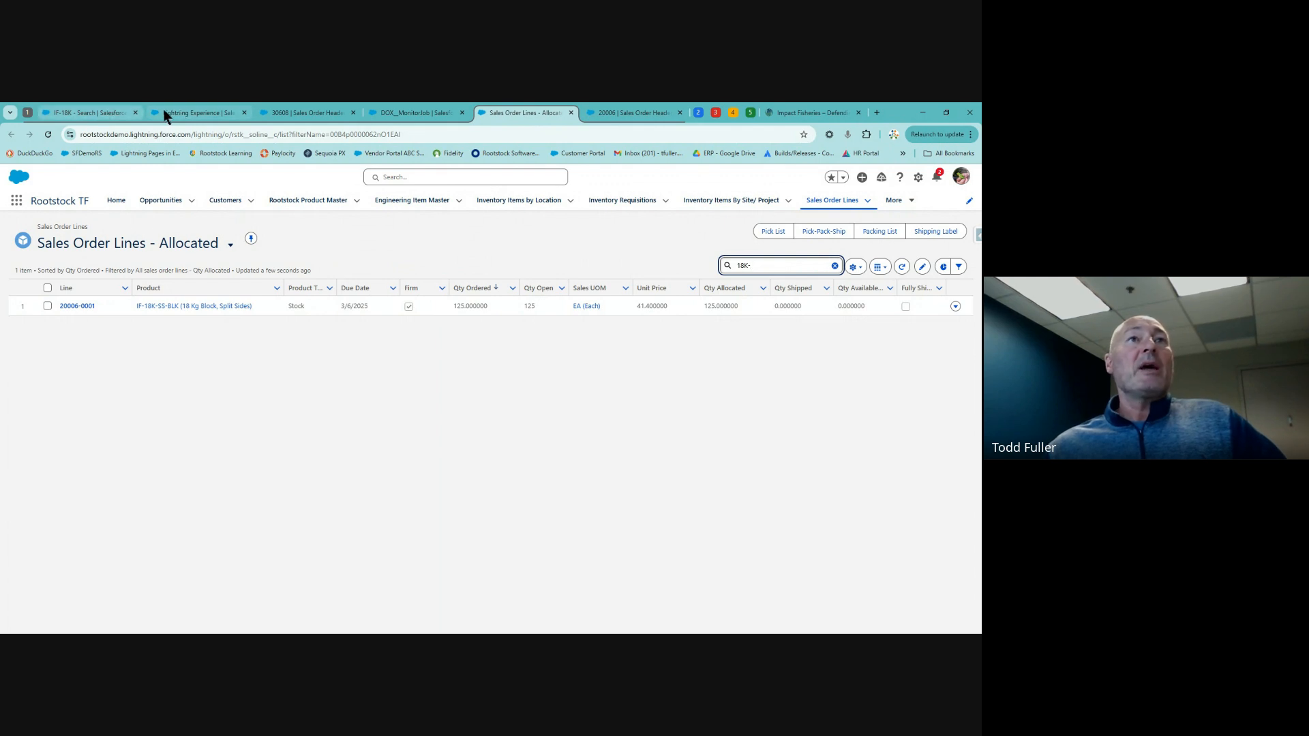
- Return to the Multi-Store Launch sales order and recheck the available quantity of its stock line, ending at the configured Pet Food Topper line
{"action": "left_click", "coordinate": [300, 115]}
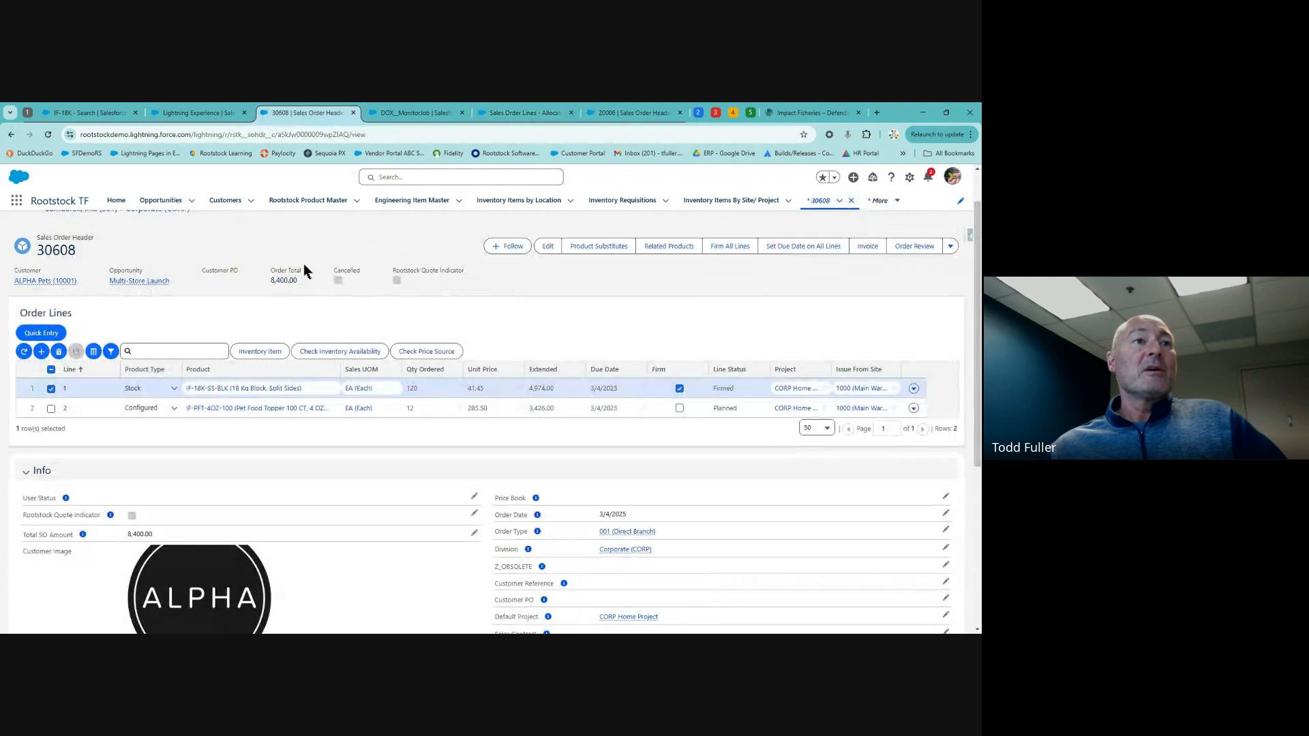
{"action": "left_click", "coordinate": [336, 353]}
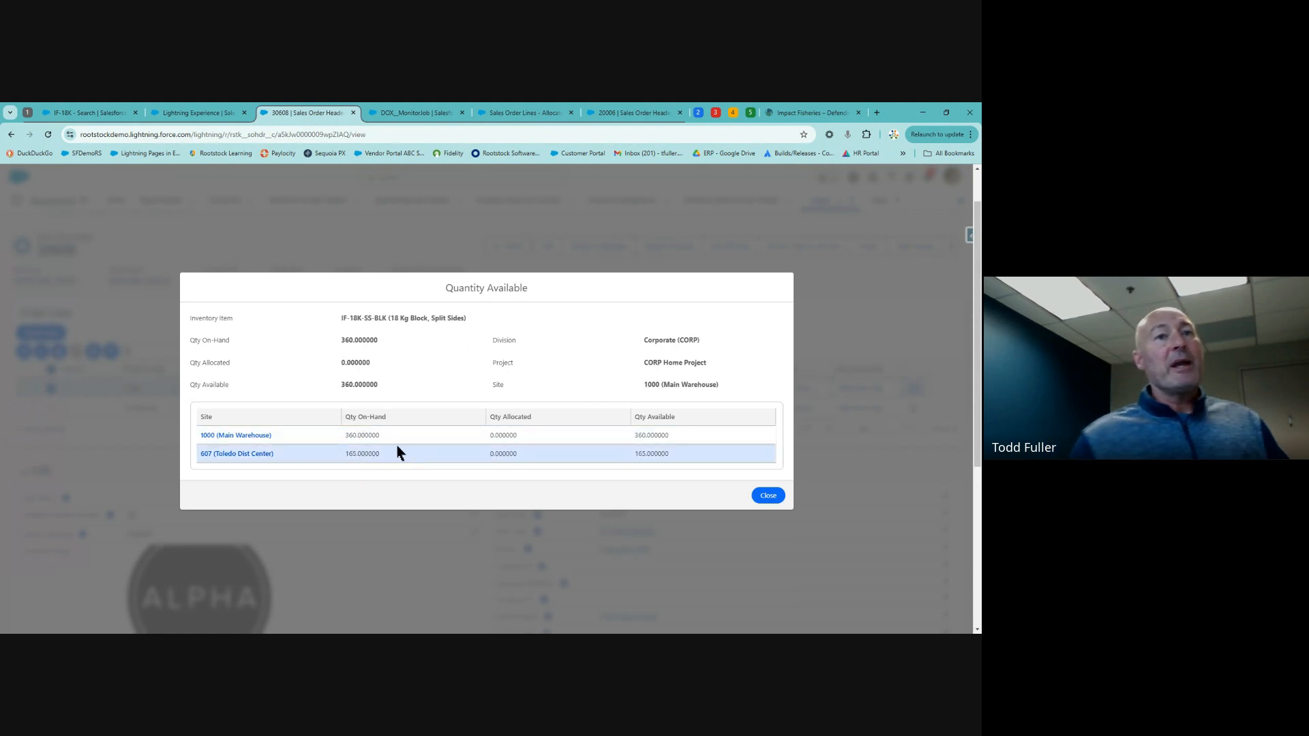
{"action": "left_click", "coordinate": [781, 499]}
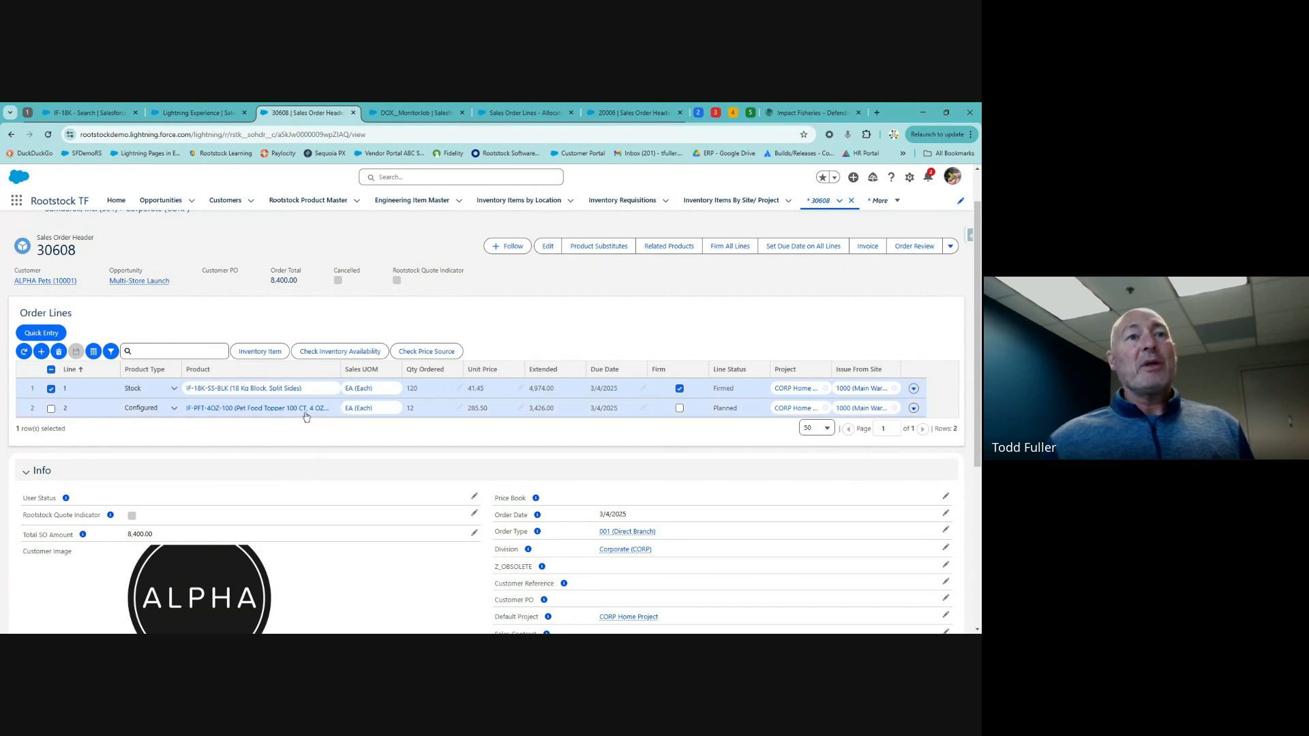
{"action": "mouse_move", "coordinate": [305, 416]}
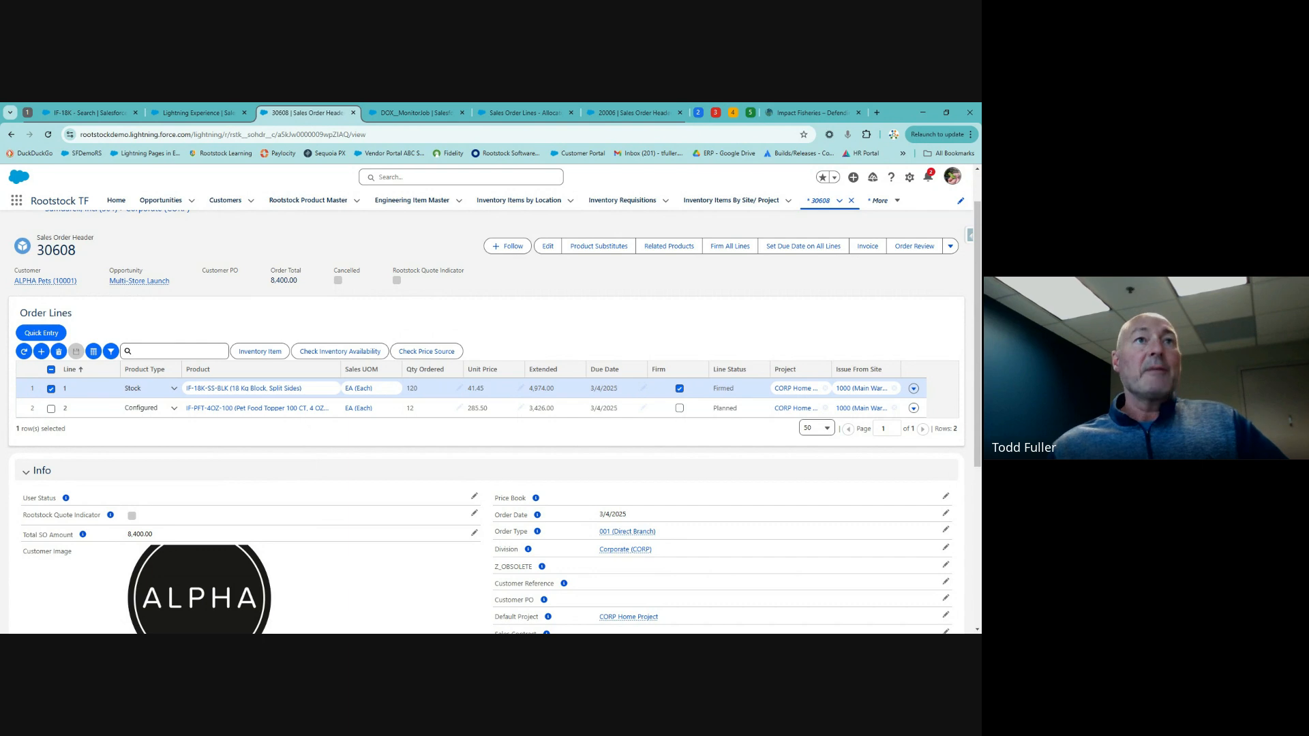
- Open the generated Sales Order Acknowledgement and review its header, addresses, terms, product lines and totals
{"action": "left_click", "coordinate": [432, 114]}
{"action": "scroll", "coordinate": [484, 334], "scroll_direction": "down", "scroll_amount": 1}
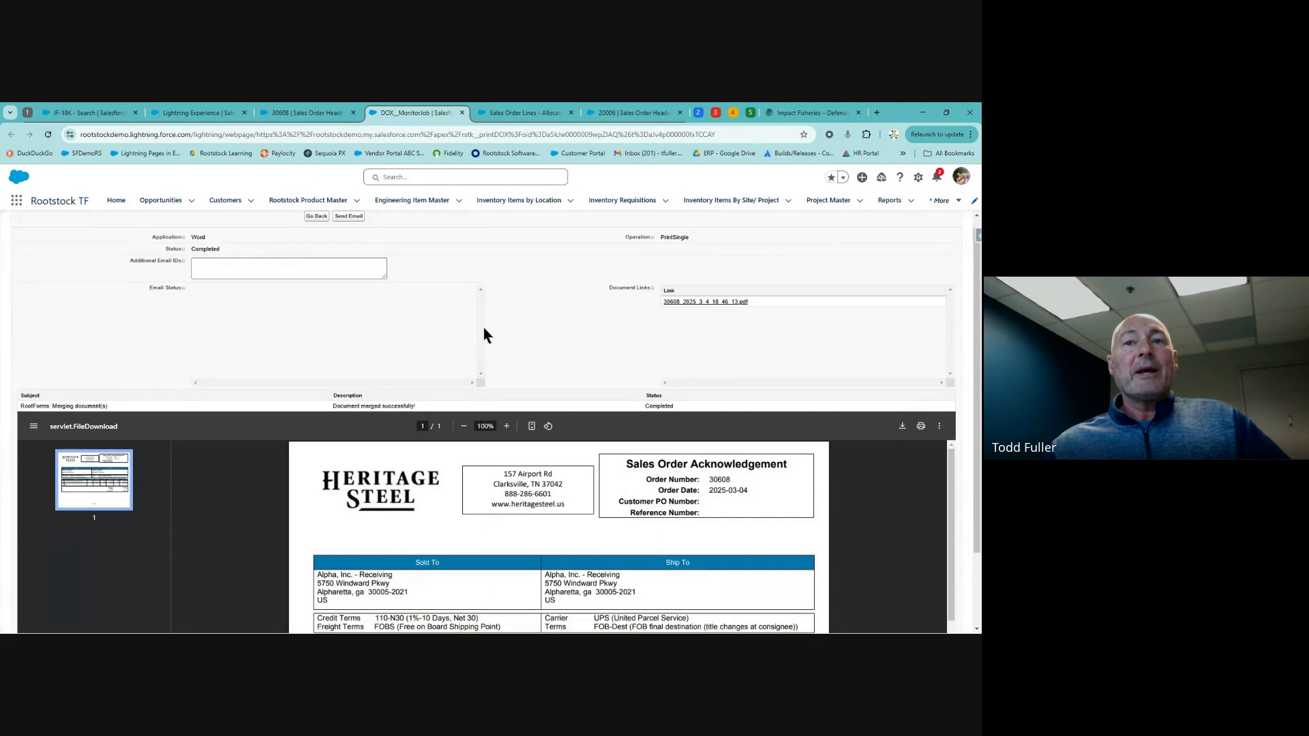
{"action": "scroll", "coordinate": [484, 334], "scroll_direction": "down", "scroll_amount": 2}
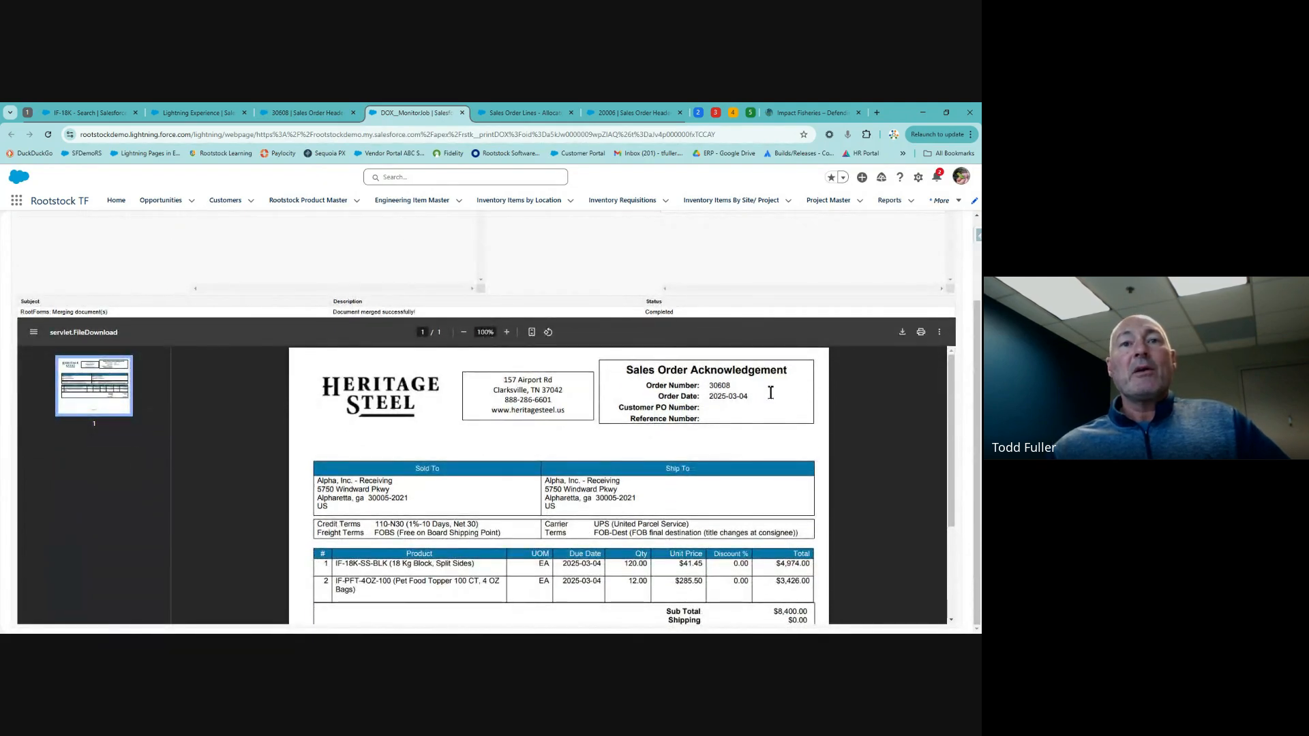
{"action": "scroll", "coordinate": [566, 471], "scroll_direction": "down", "scroll_amount": 1}
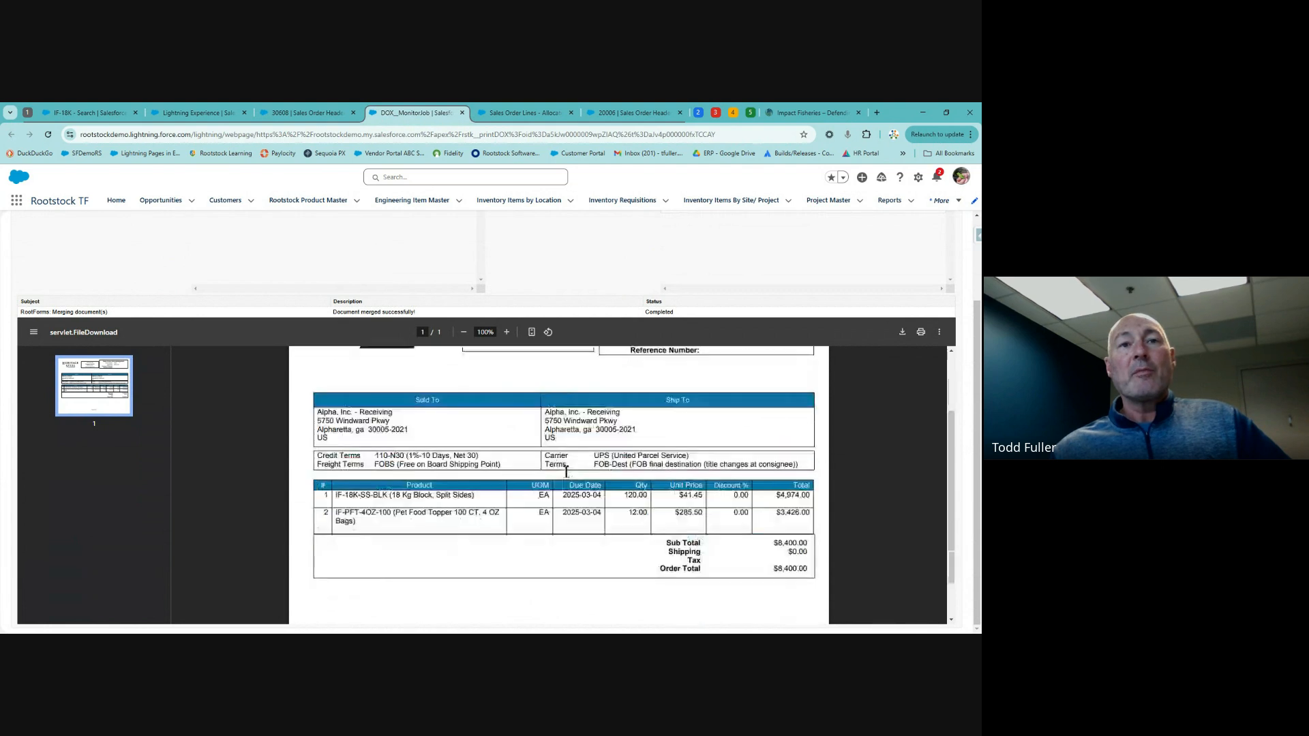
{"action": "scroll", "coordinate": [567, 471], "scroll_direction": "down", "scroll_amount": 1}
{"action": "scroll", "coordinate": [526, 443], "scroll_direction": "up", "scroll_amount": 2}
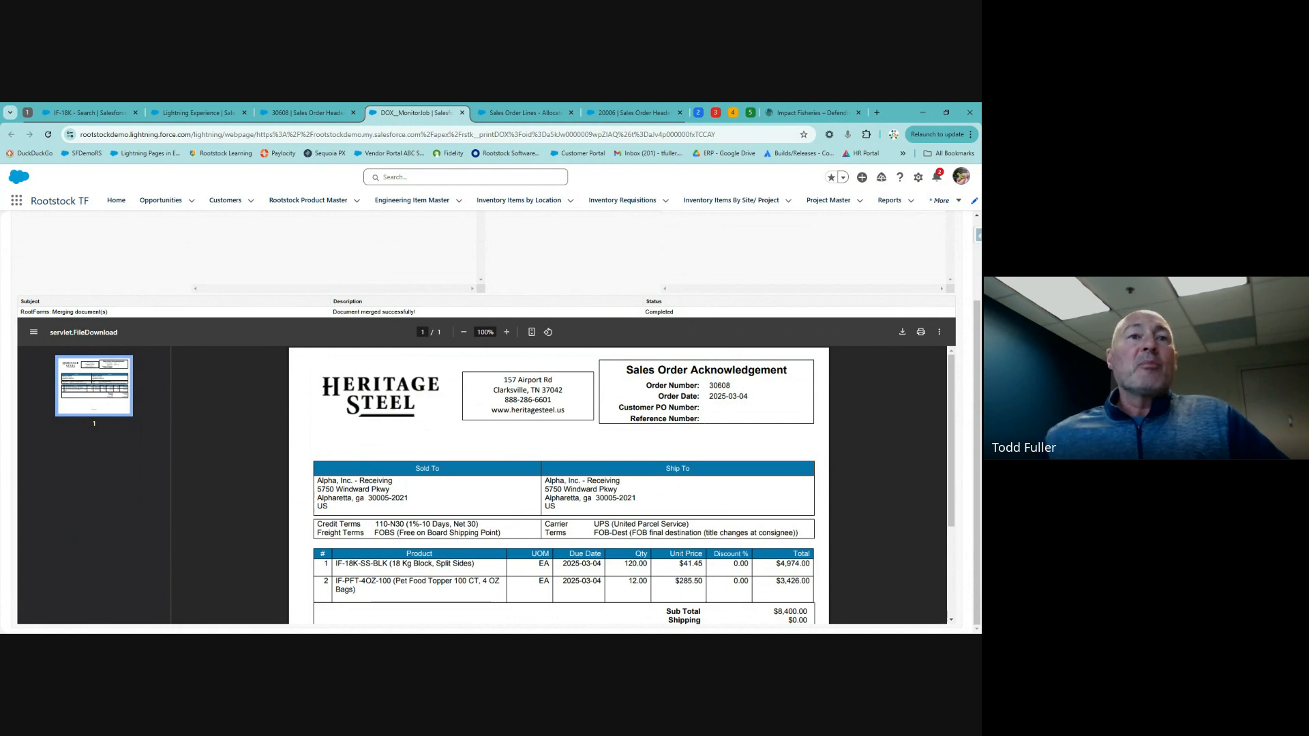
{"action": "scroll", "coordinate": [472, 402], "scroll_direction": "down", "scroll_amount": 1}
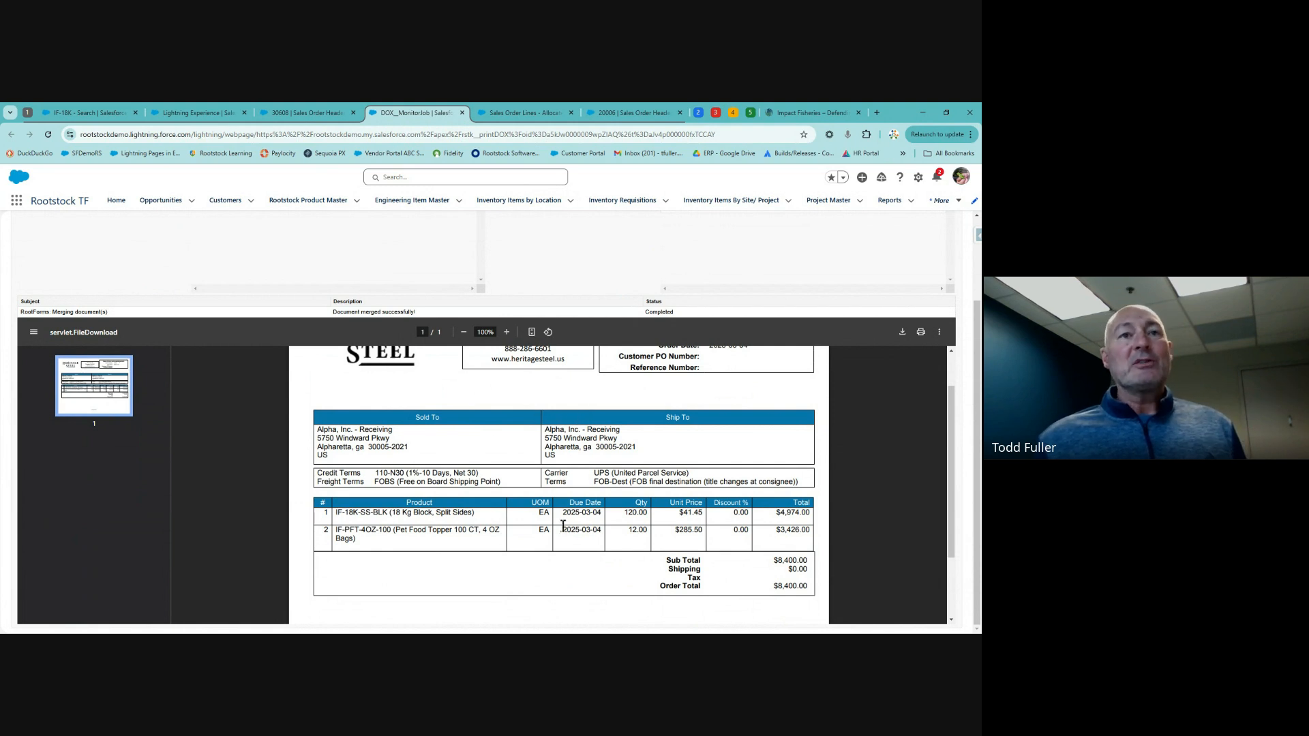
- Revisit the sales order's Order Review action, and inspect the acknowledgement page's document link and additional email field
{"action": "left_click", "coordinate": [320, 113]}
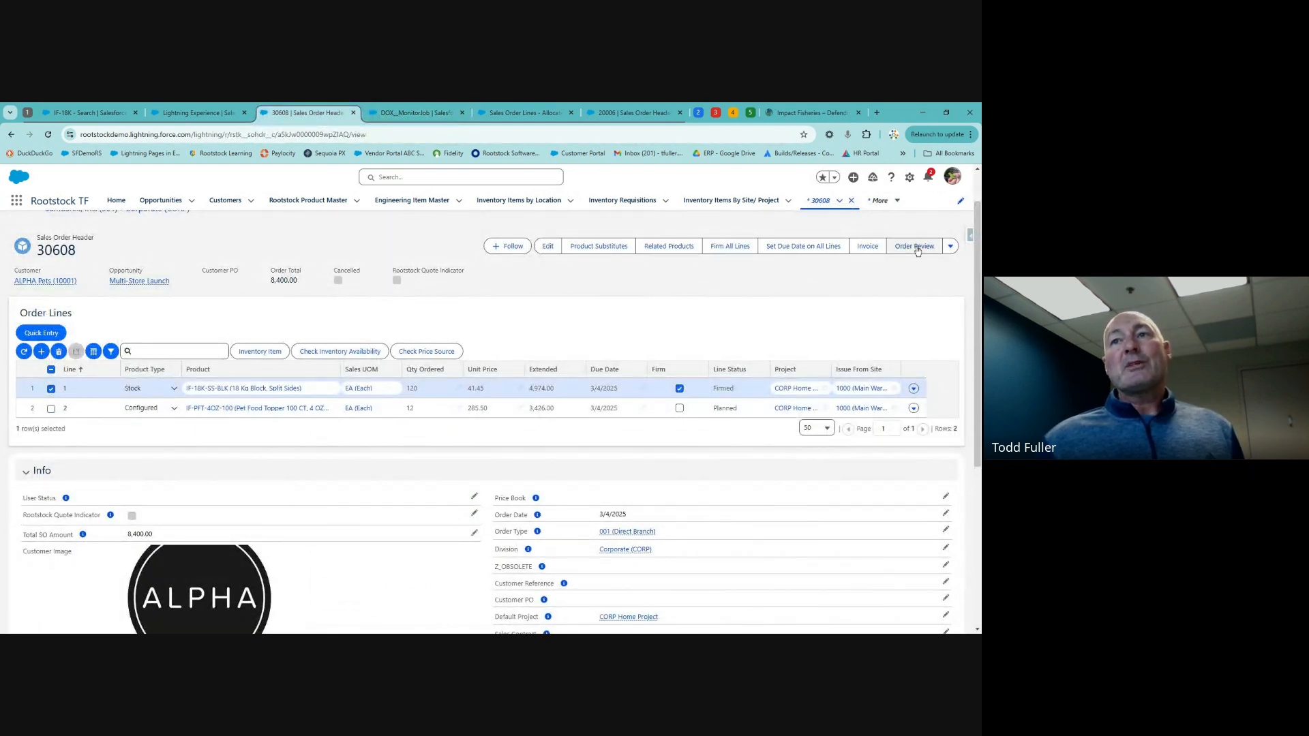
{"action": "left_click", "coordinate": [386, 114]}
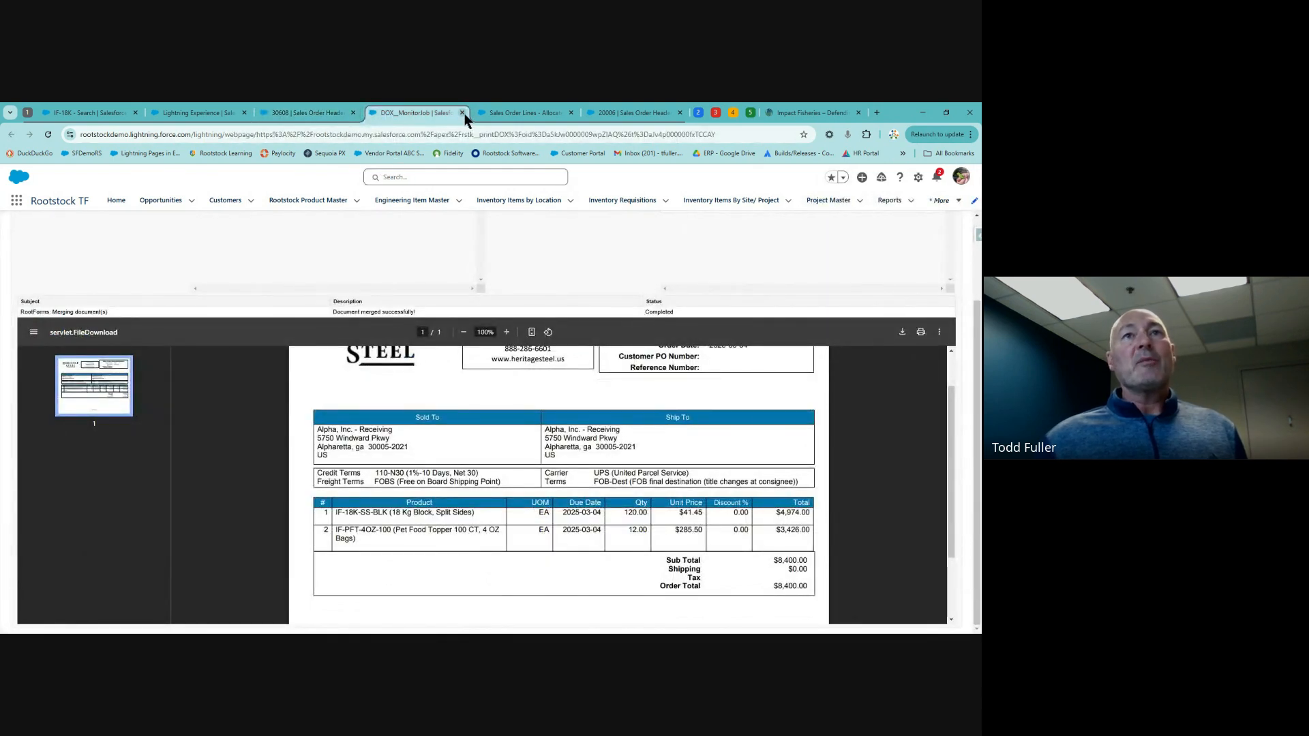
{"action": "scroll", "coordinate": [442, 273], "scroll_direction": "up", "scroll_amount": 2}
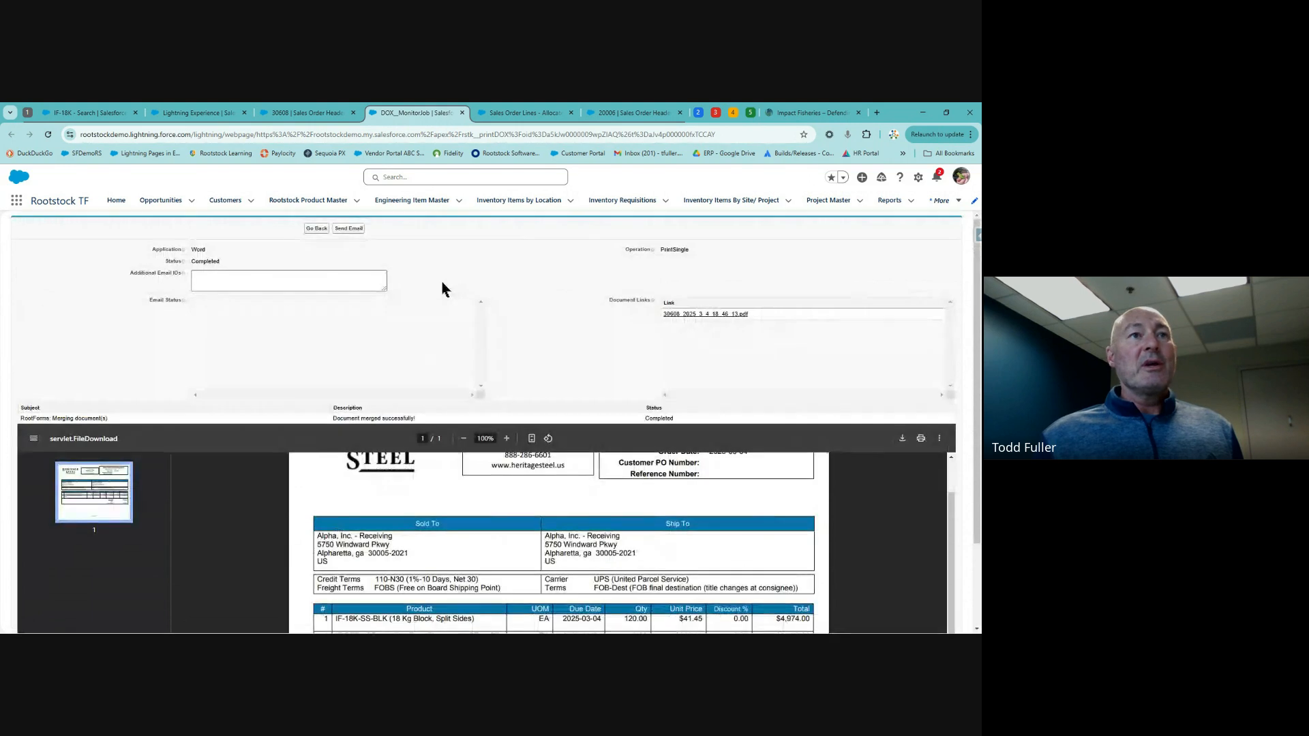
{"action": "left_click", "coordinate": [234, 276]}
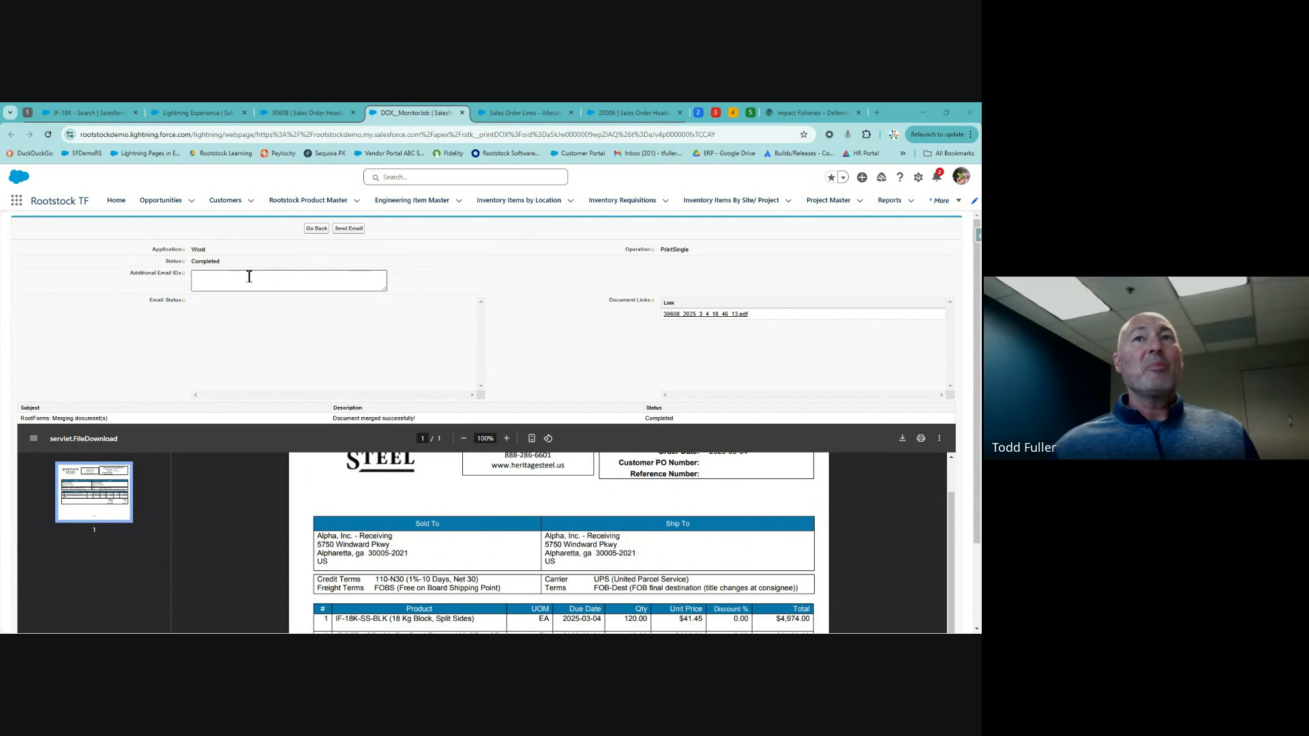
- Open the purchase order for IF-1001 (Asian Carp WHOLE), review it, and add and select a blank purchase order line
{"action": "left_click", "coordinate": [27, 113]}
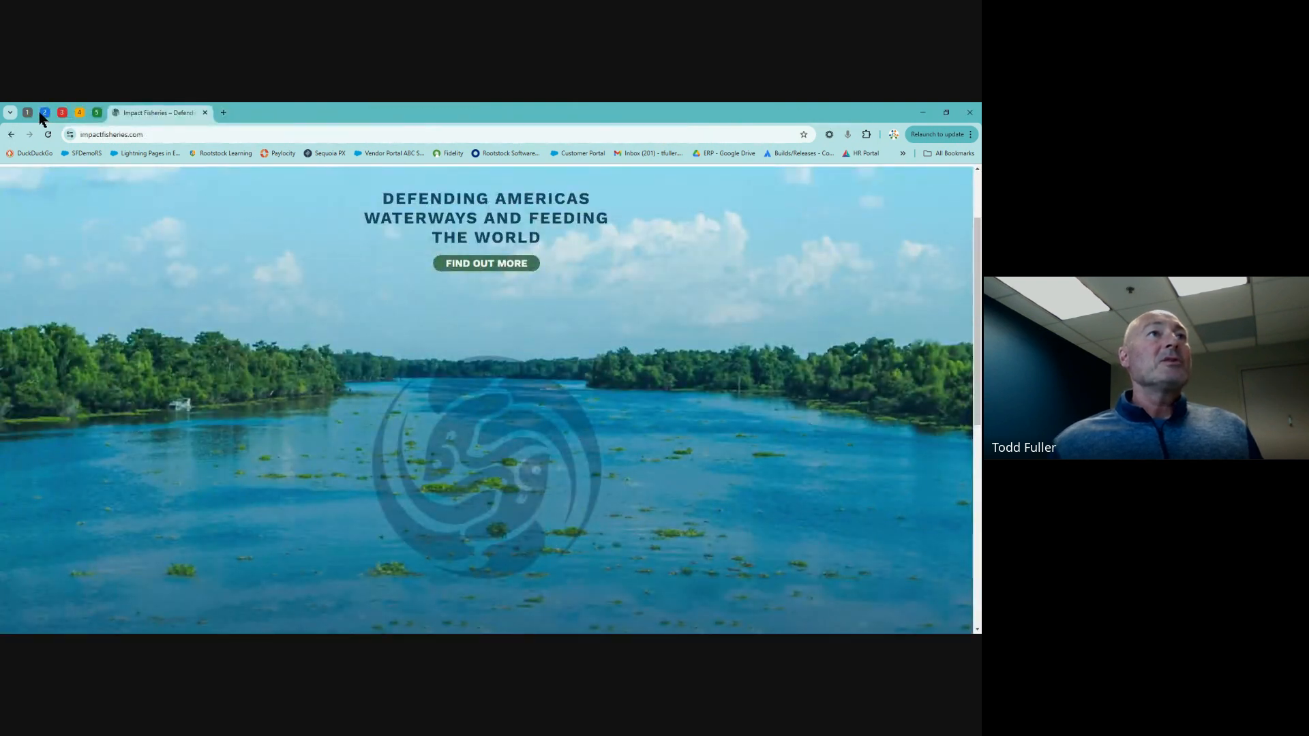
{"action": "left_click", "coordinate": [44, 113]}
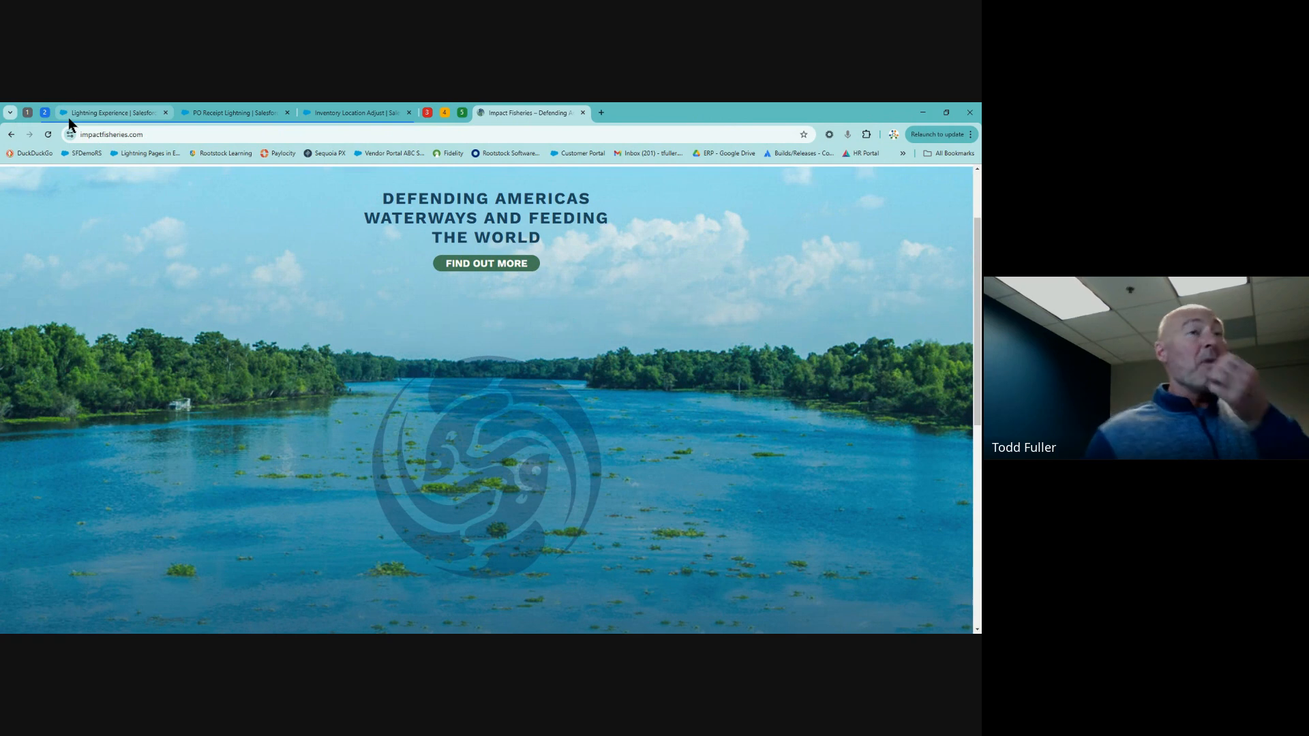
{"action": "left_click", "coordinate": [104, 114]}
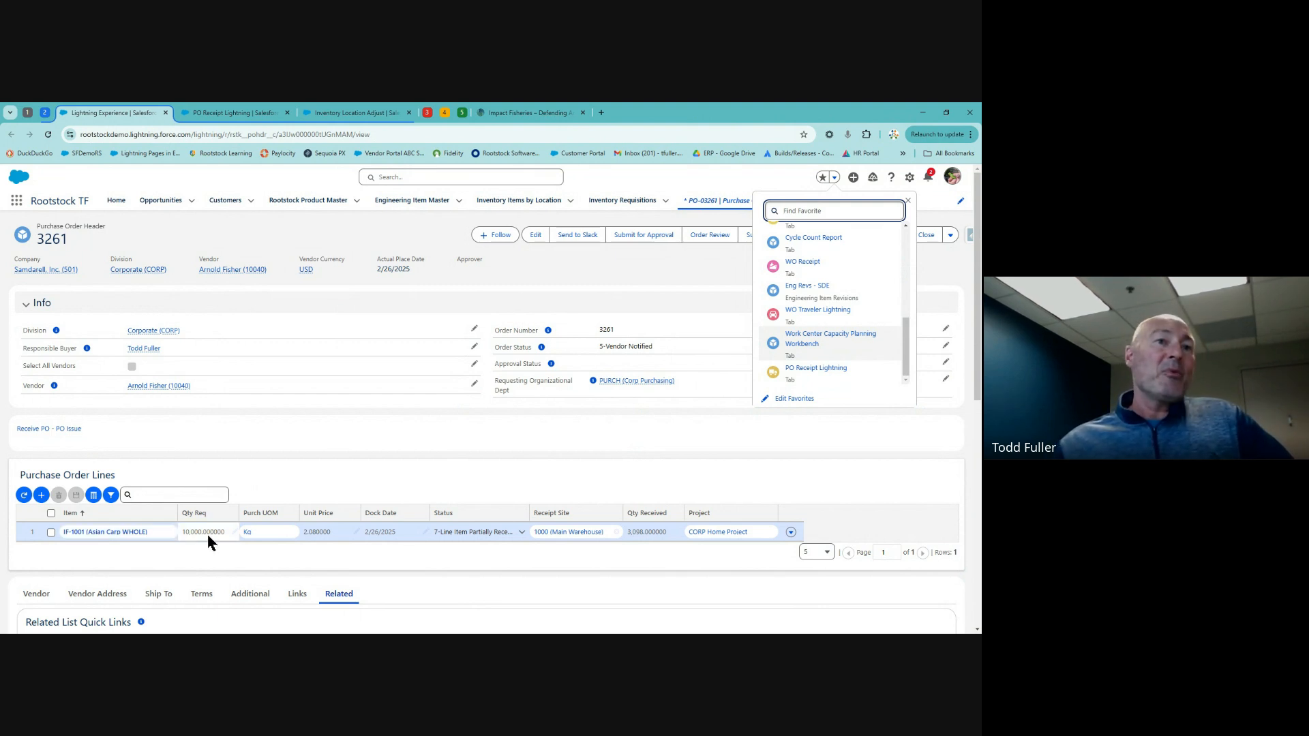
{"action": "left_click", "coordinate": [241, 518]}
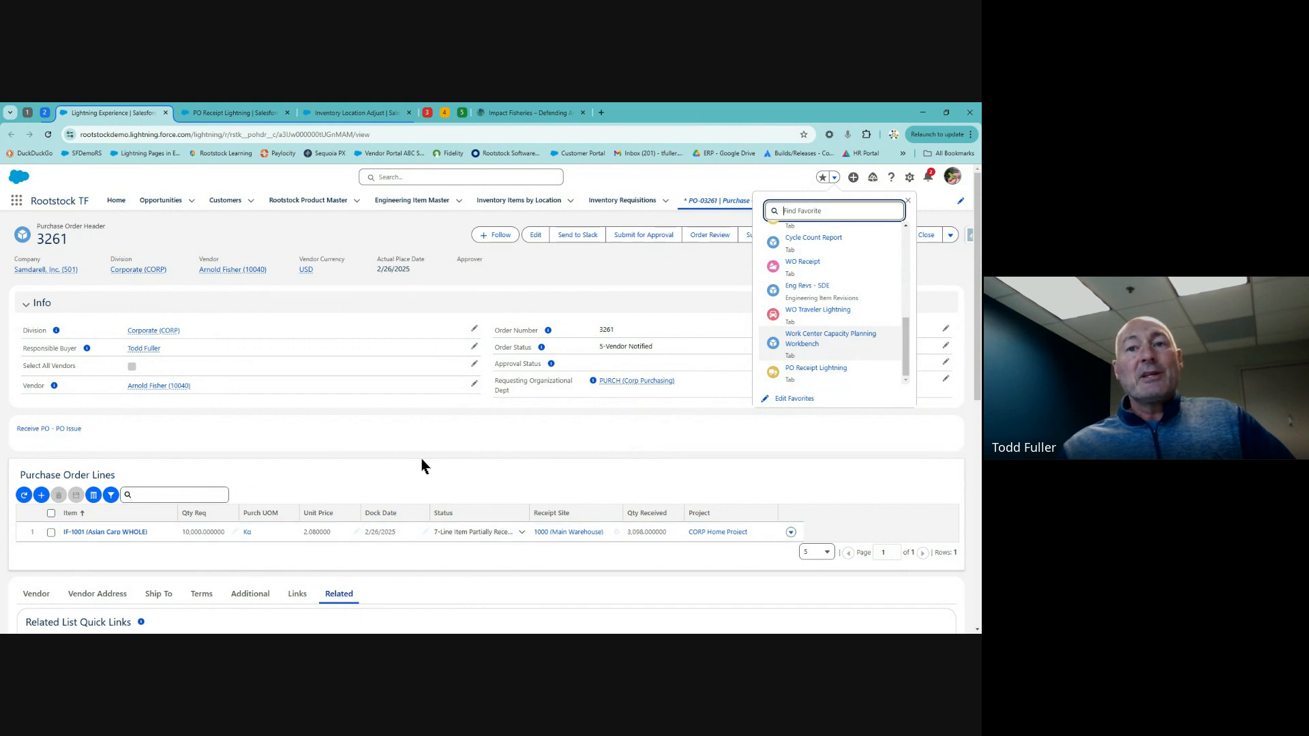
{"action": "scroll", "coordinate": [422, 466], "scroll_direction": "down", "scroll_amount": 1}
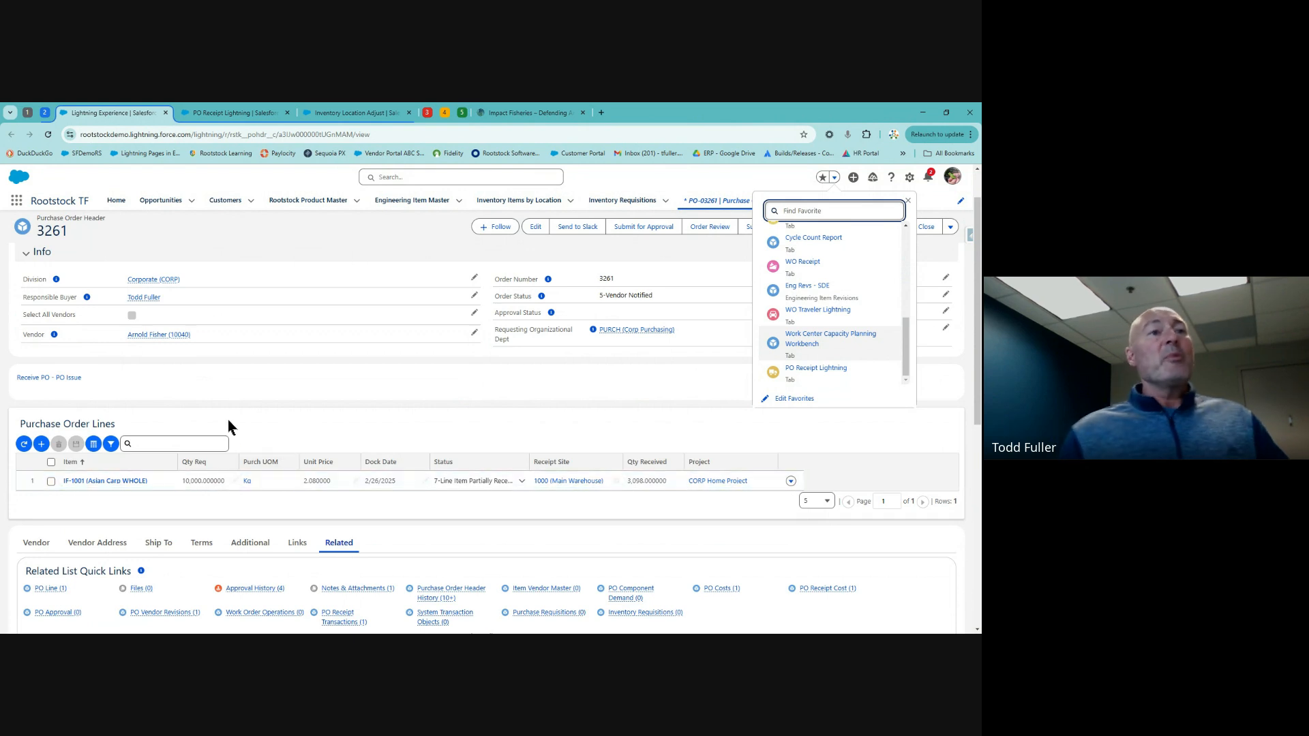
{"action": "left_click", "coordinate": [40, 443]}
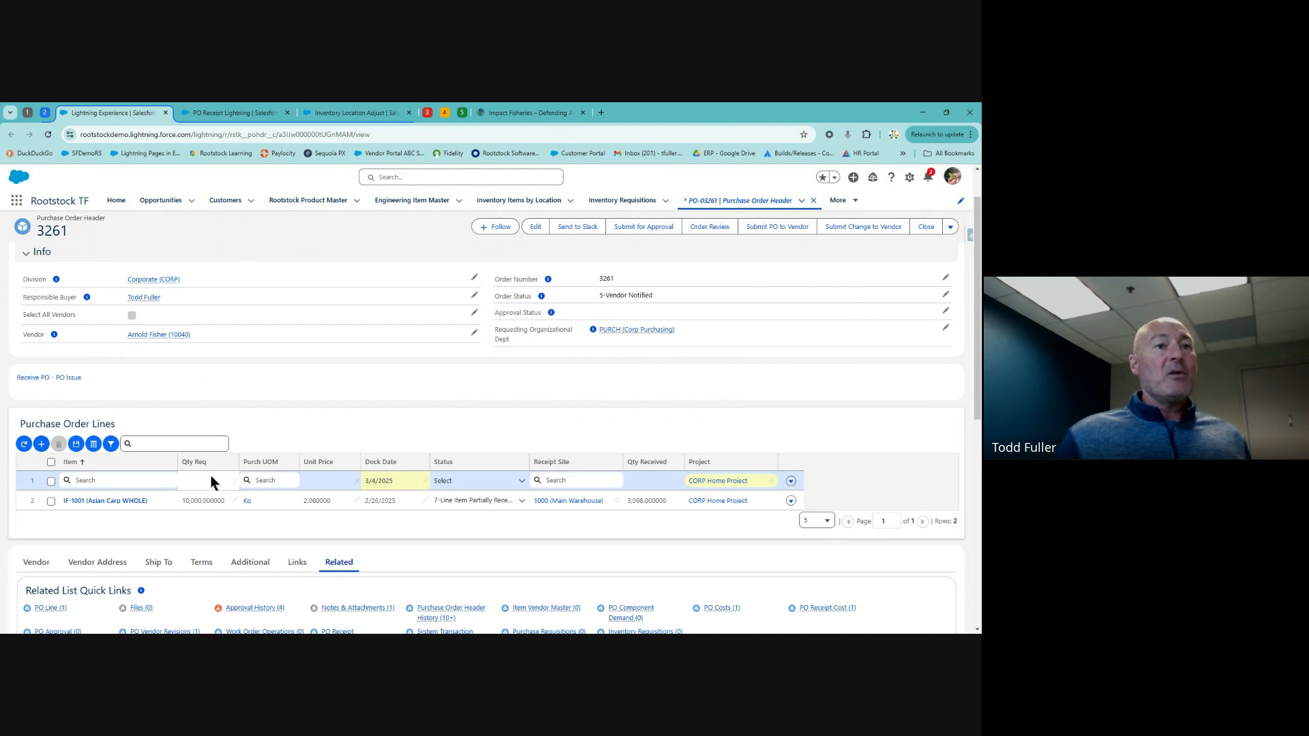
{"action": "left_click", "coordinate": [51, 481]}
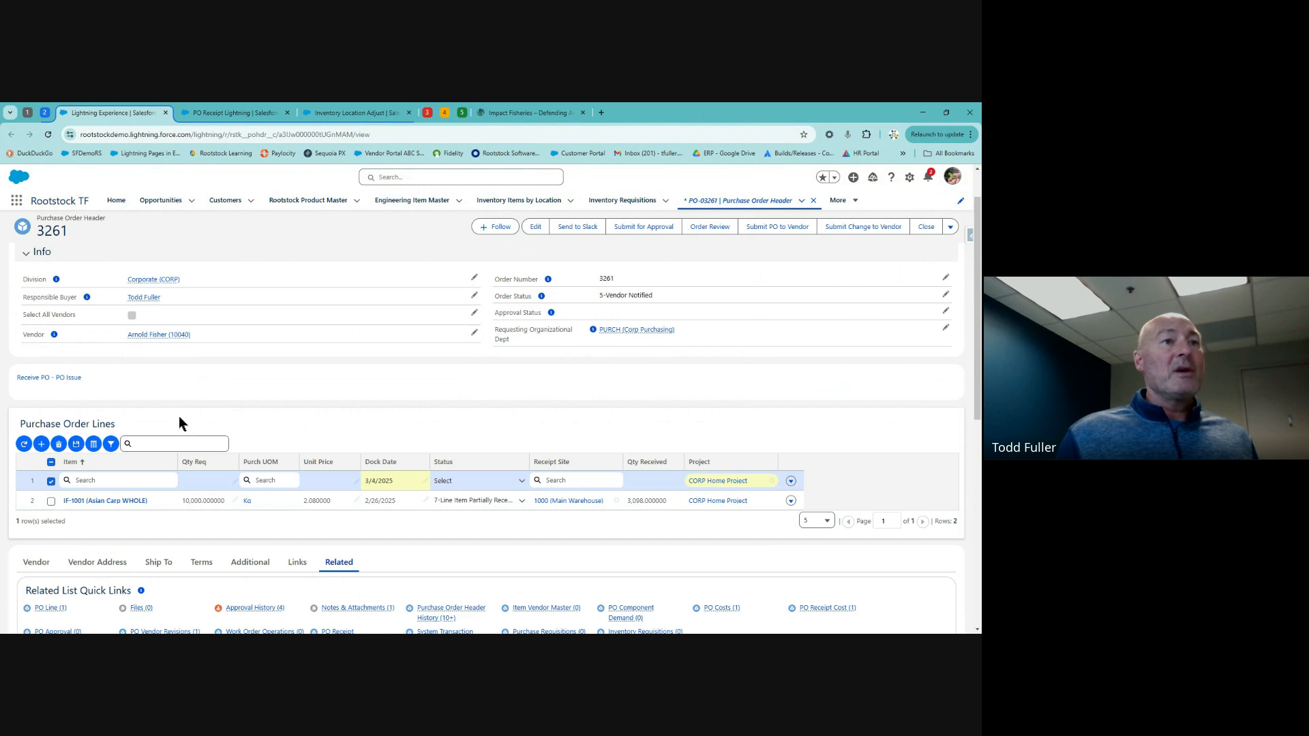
- Look up the Asian Carp purchase order by its order number in PO Receipt Lightning and load its lines for receipt
{"action": "left_click", "coordinate": [225, 115]}
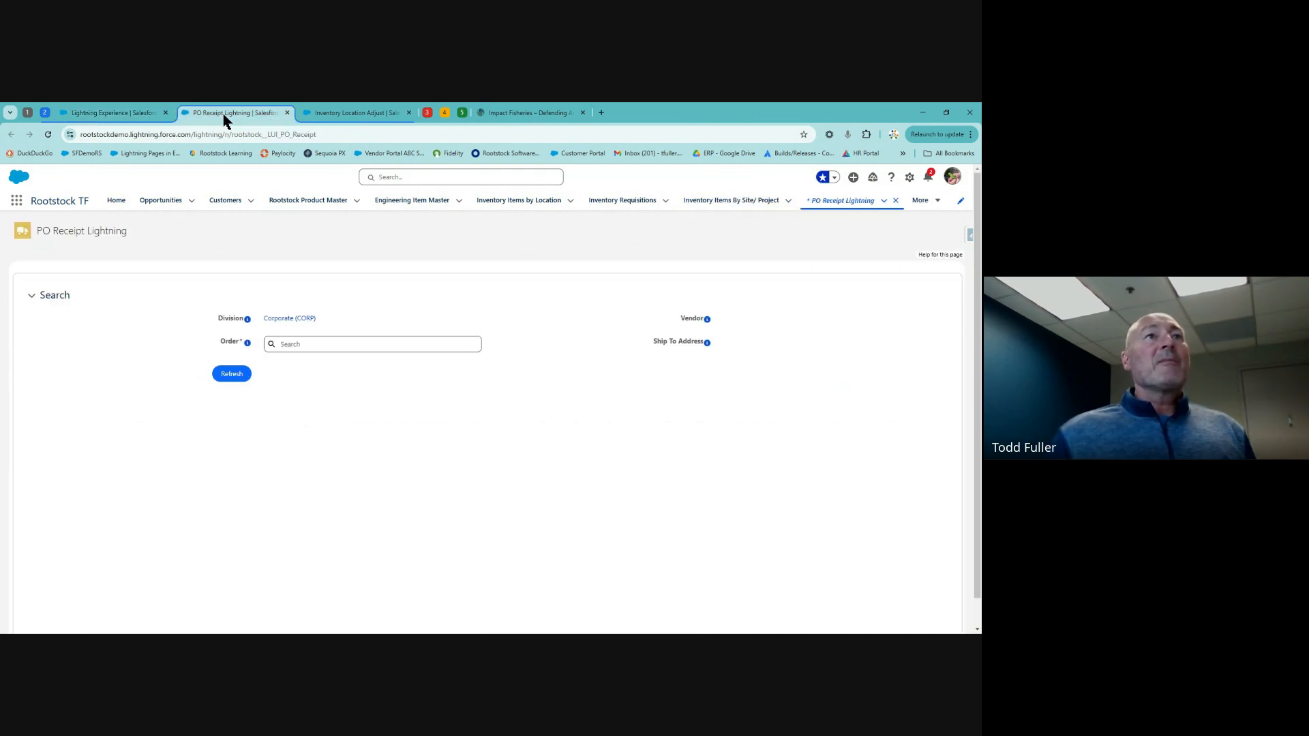
{"action": "left_click", "coordinate": [328, 343]}
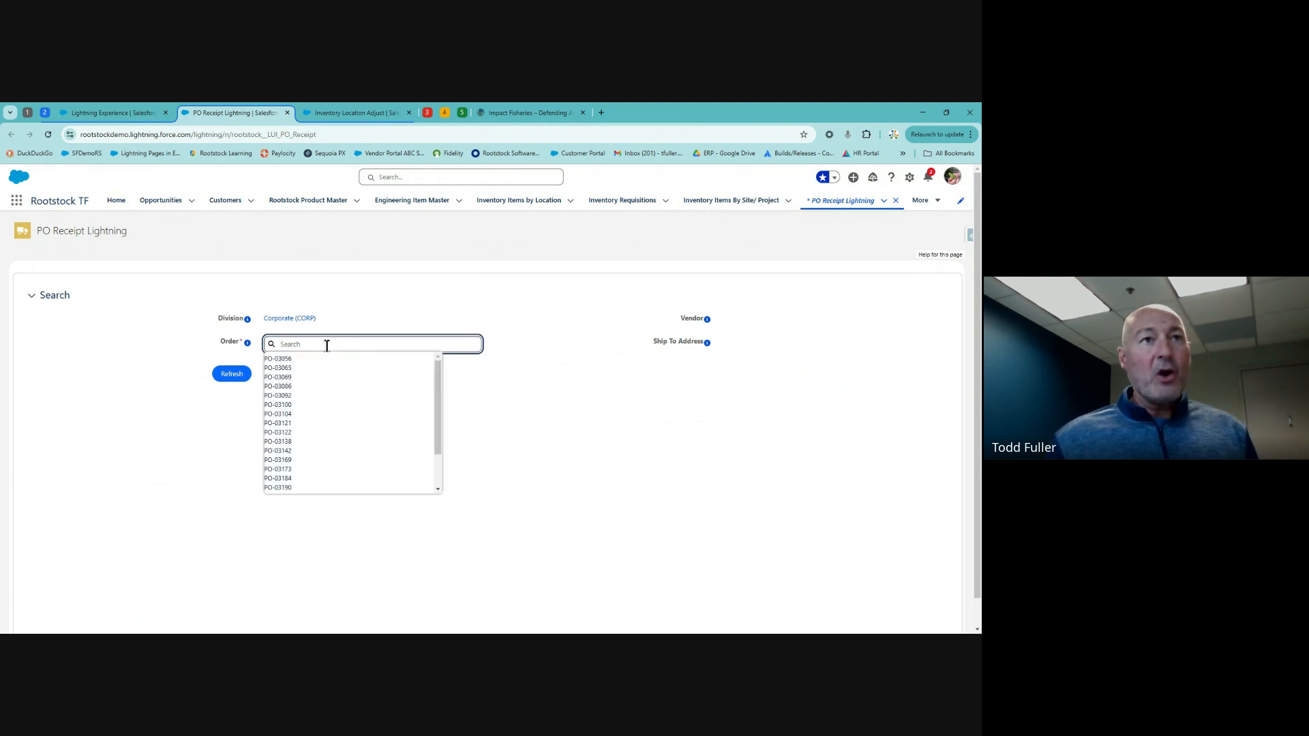
{"action": "type", "text": "3261"}
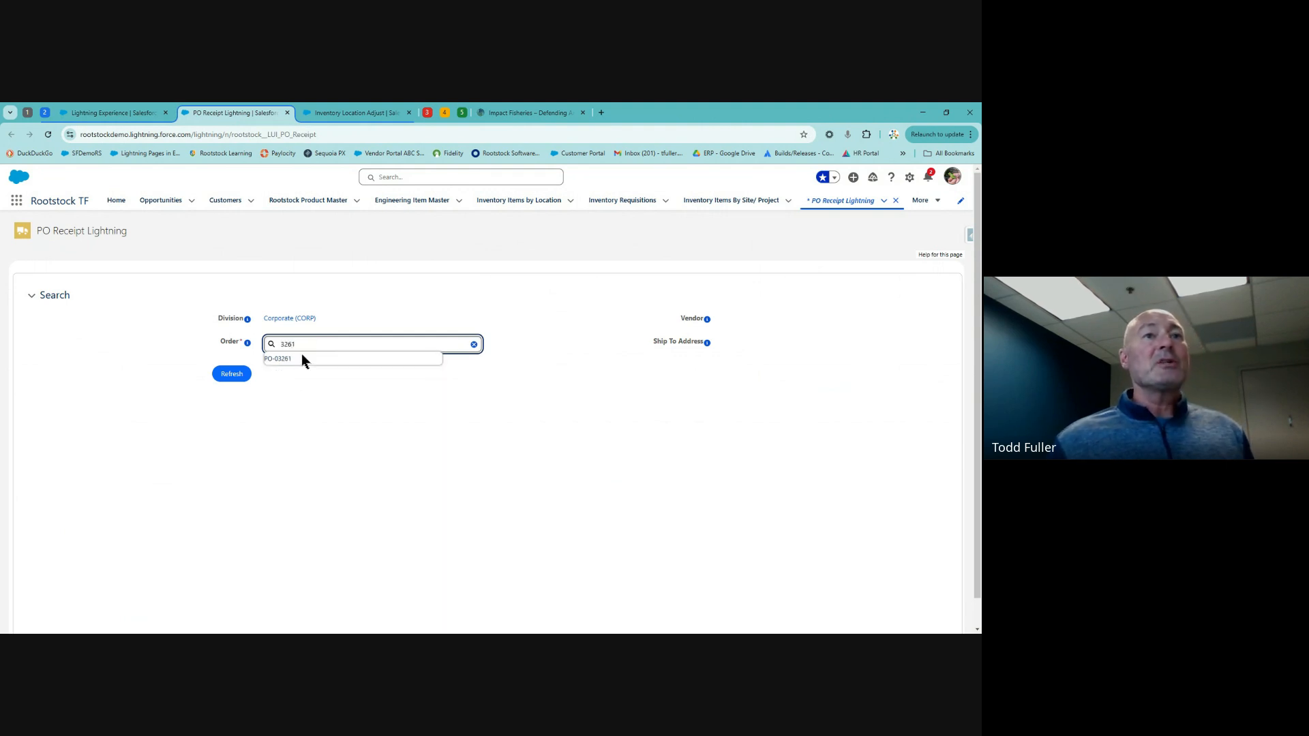
{"action": "left_click", "coordinate": [280, 358]}
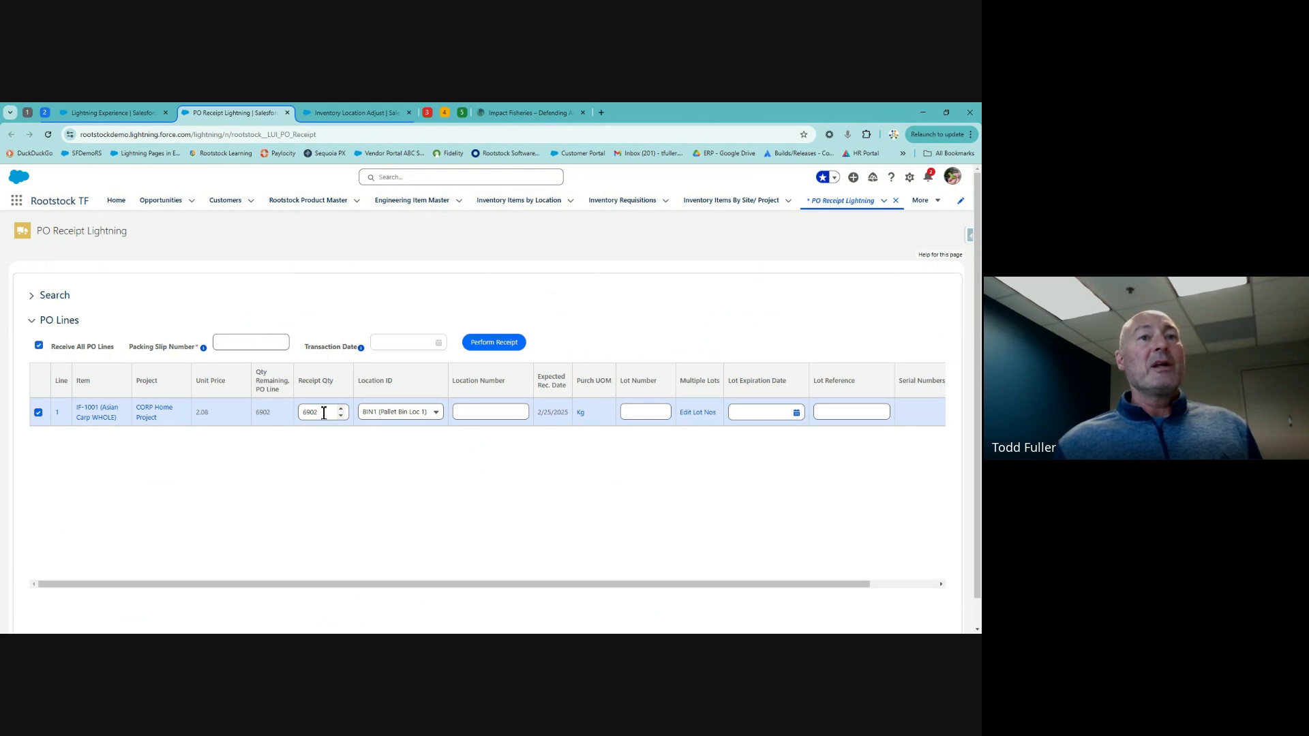
- Set the Asian Carp WHOLE line's receipt quantity to 2420 and its location number to 308
{"action": "left_click_drag", "start_coordinate": [324, 413], "coordinate": [300, 417]}
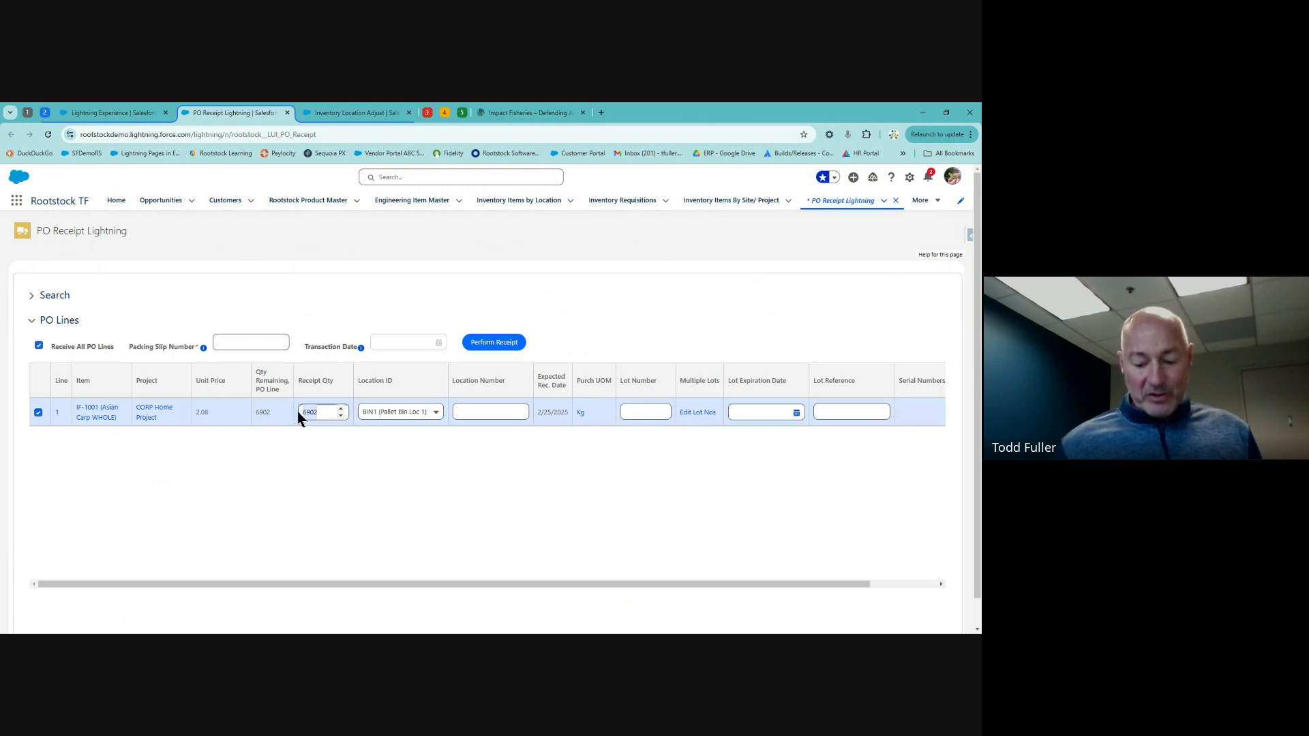
{"action": "type", "text": "2420"}
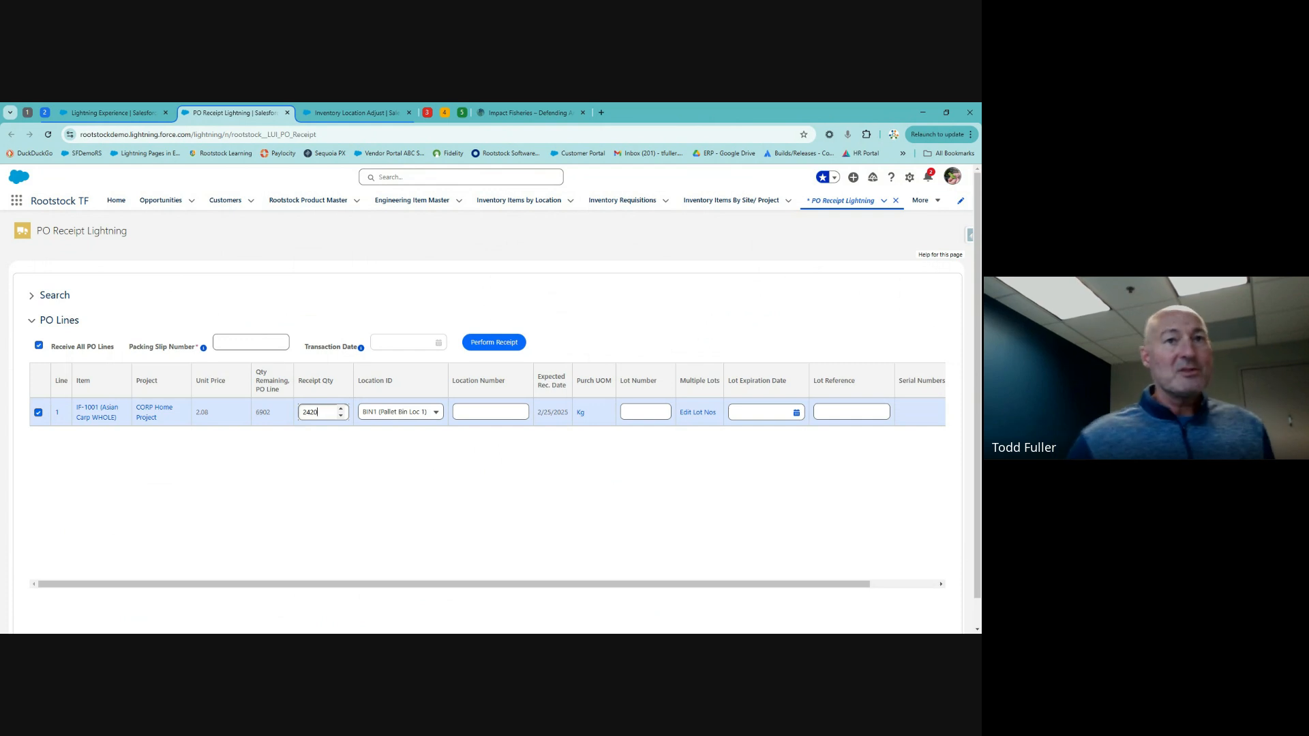
{"action": "left_click", "coordinate": [484, 409]}
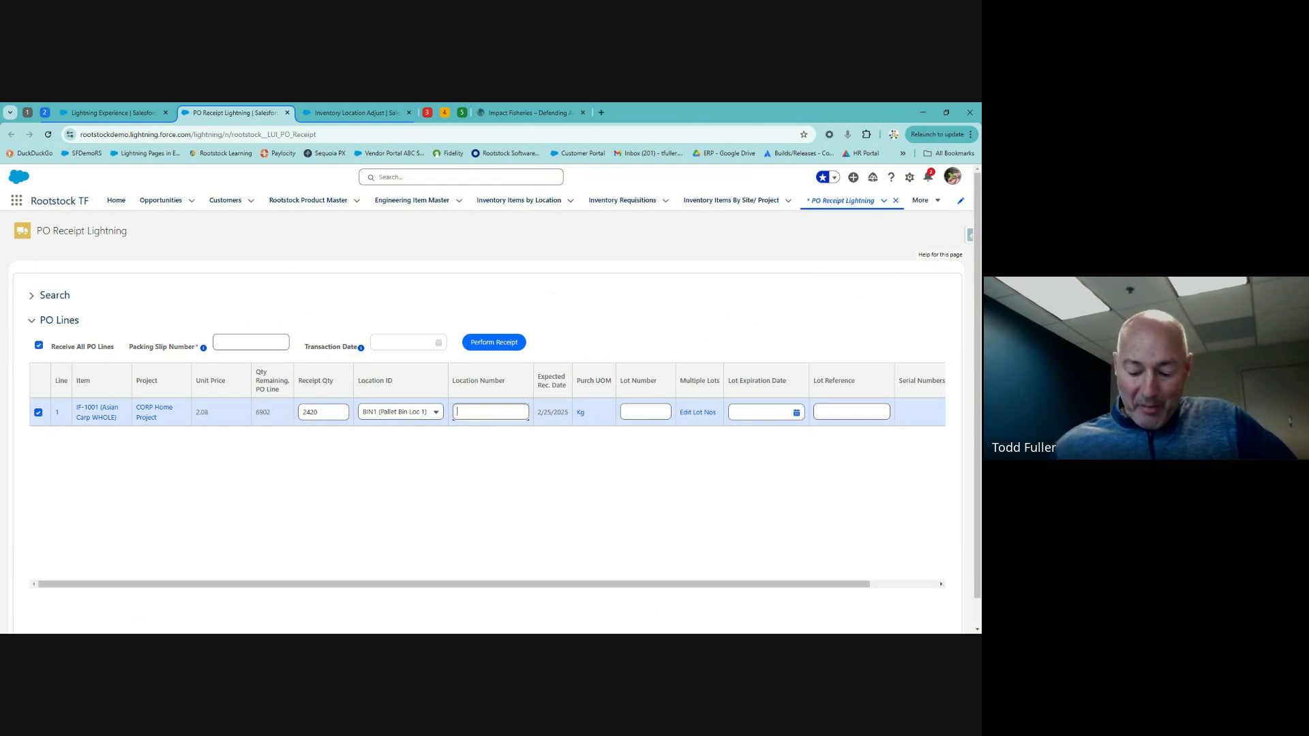
{"action": "type", "text": "308"}
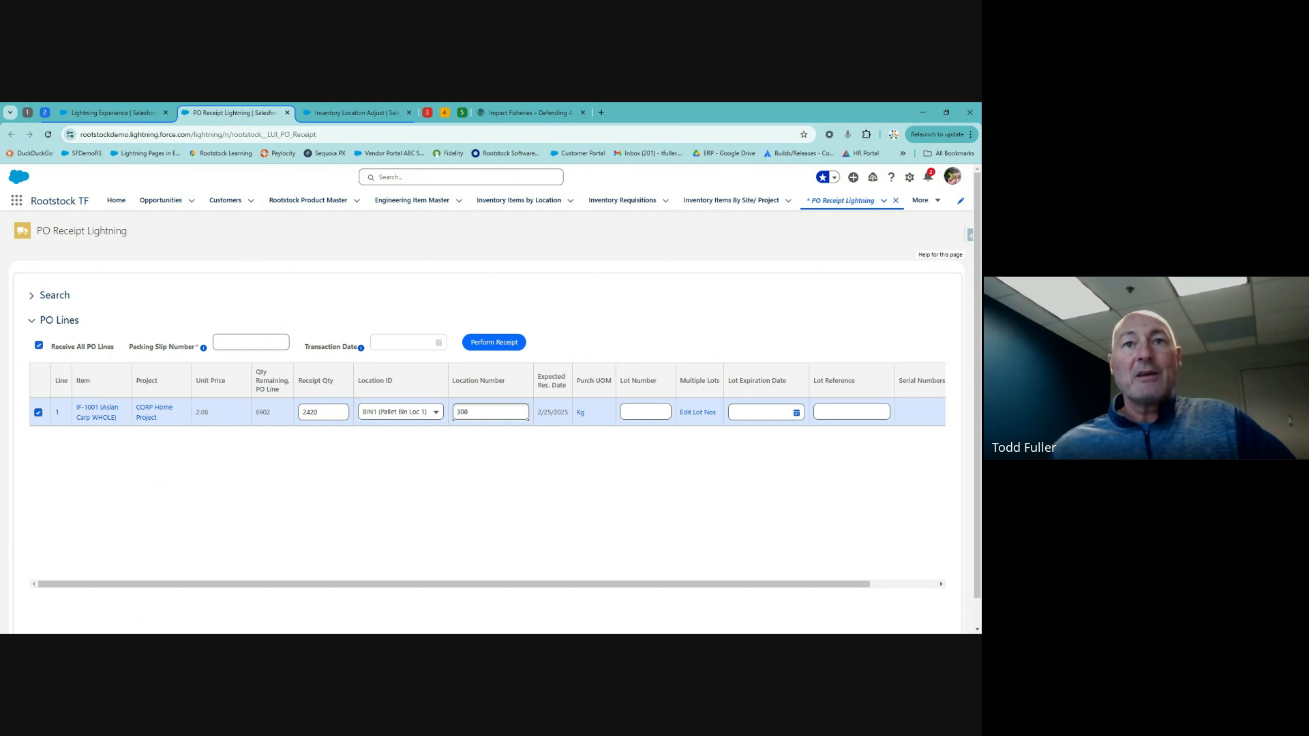
{"action": "left_click", "coordinate": [632, 411]}
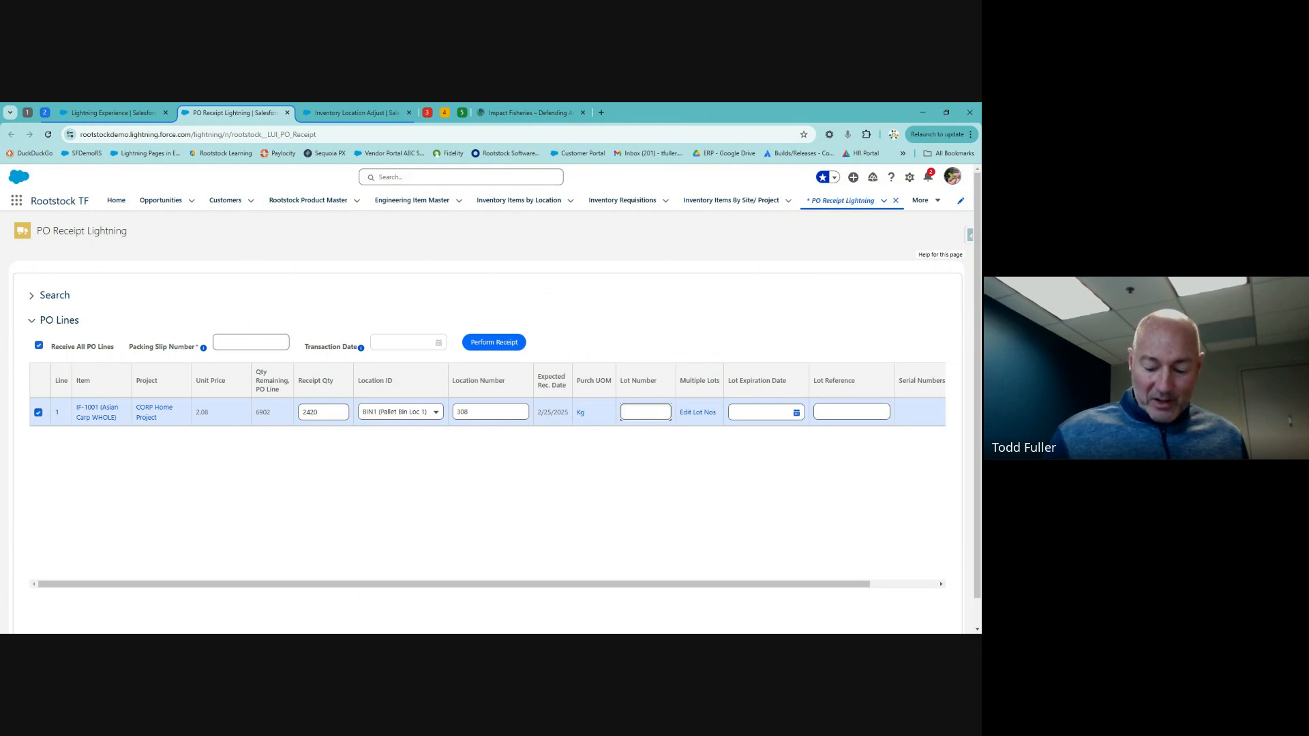
{"action": "type", "text": "1"}
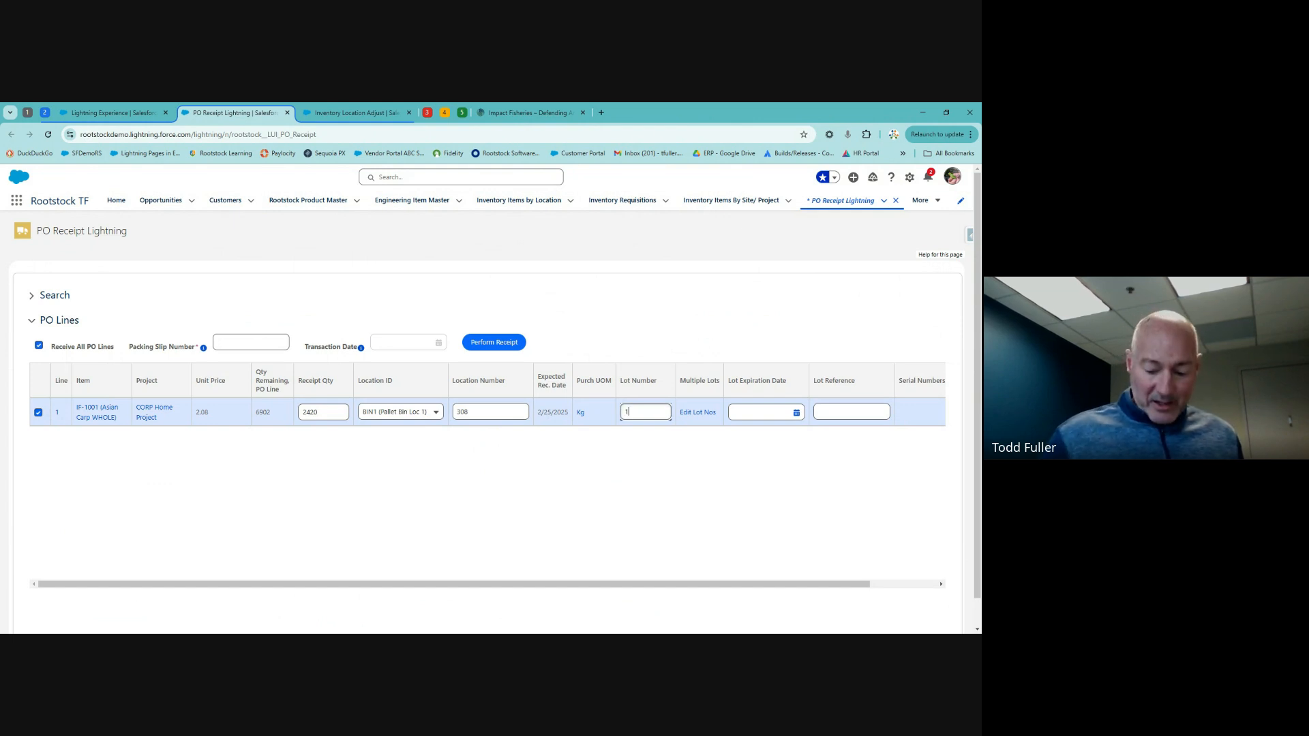
{"action": "type", "text": "001-0"}
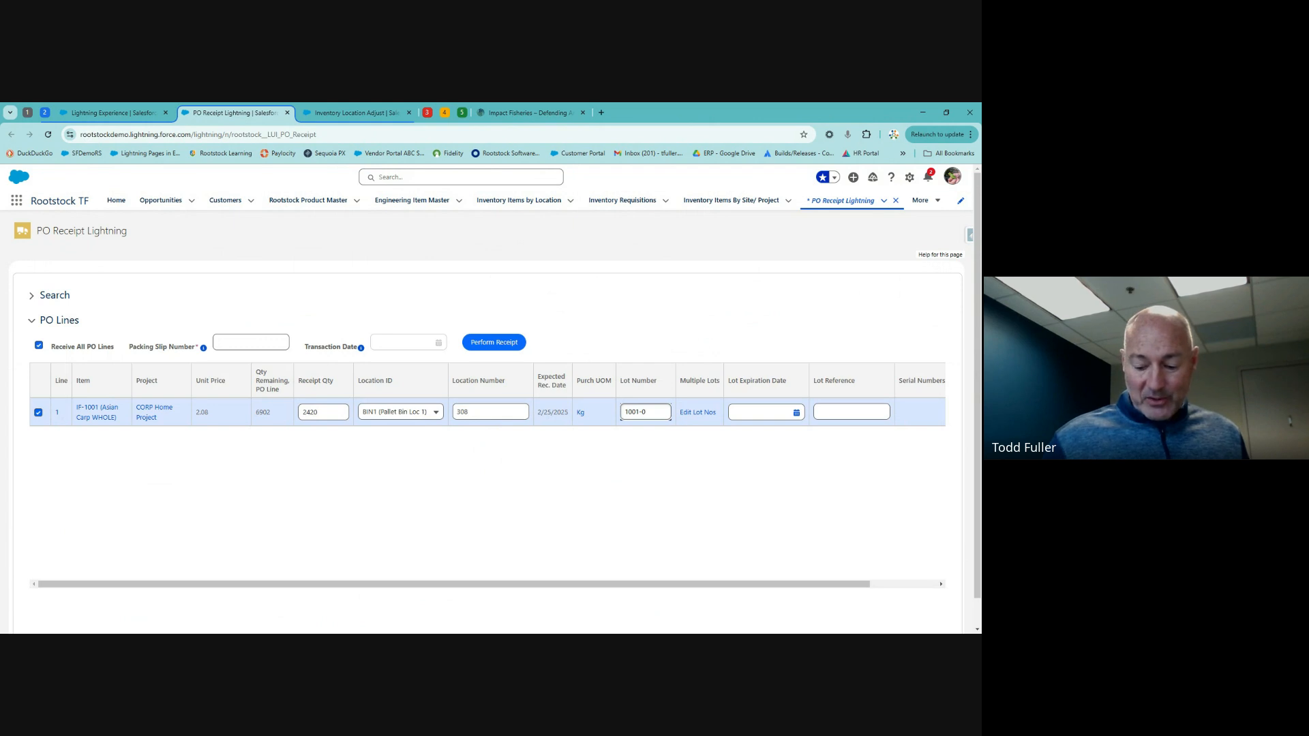
{"action": "type", "text": "30425"}
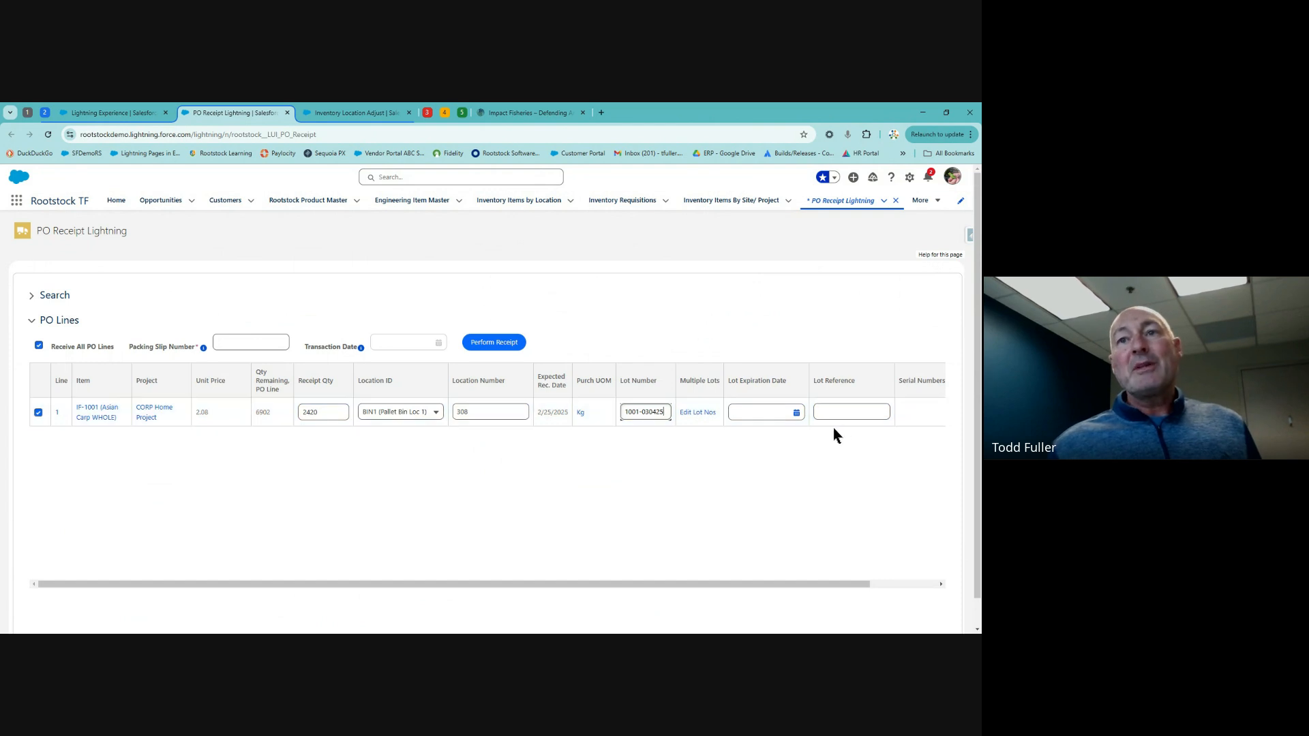
{"action": "left_click", "coordinate": [785, 411]}
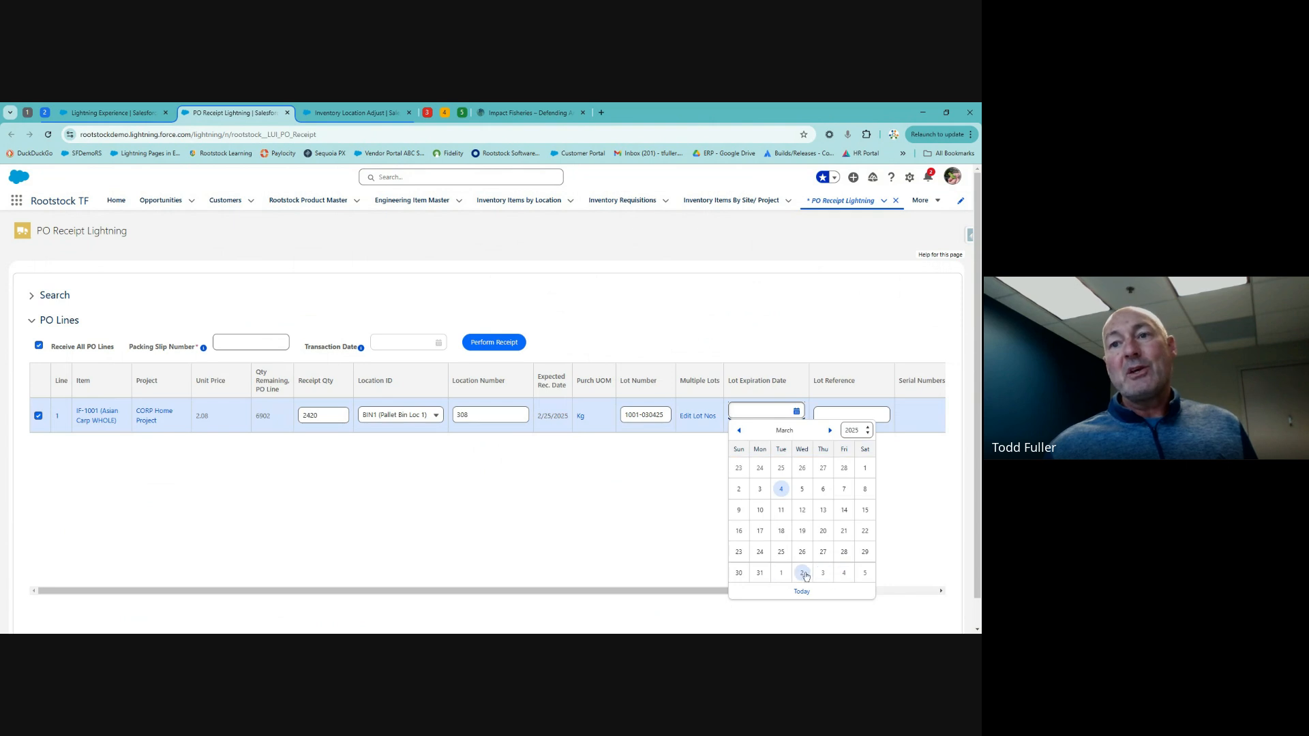
{"action": "left_click", "coordinate": [843, 552]}
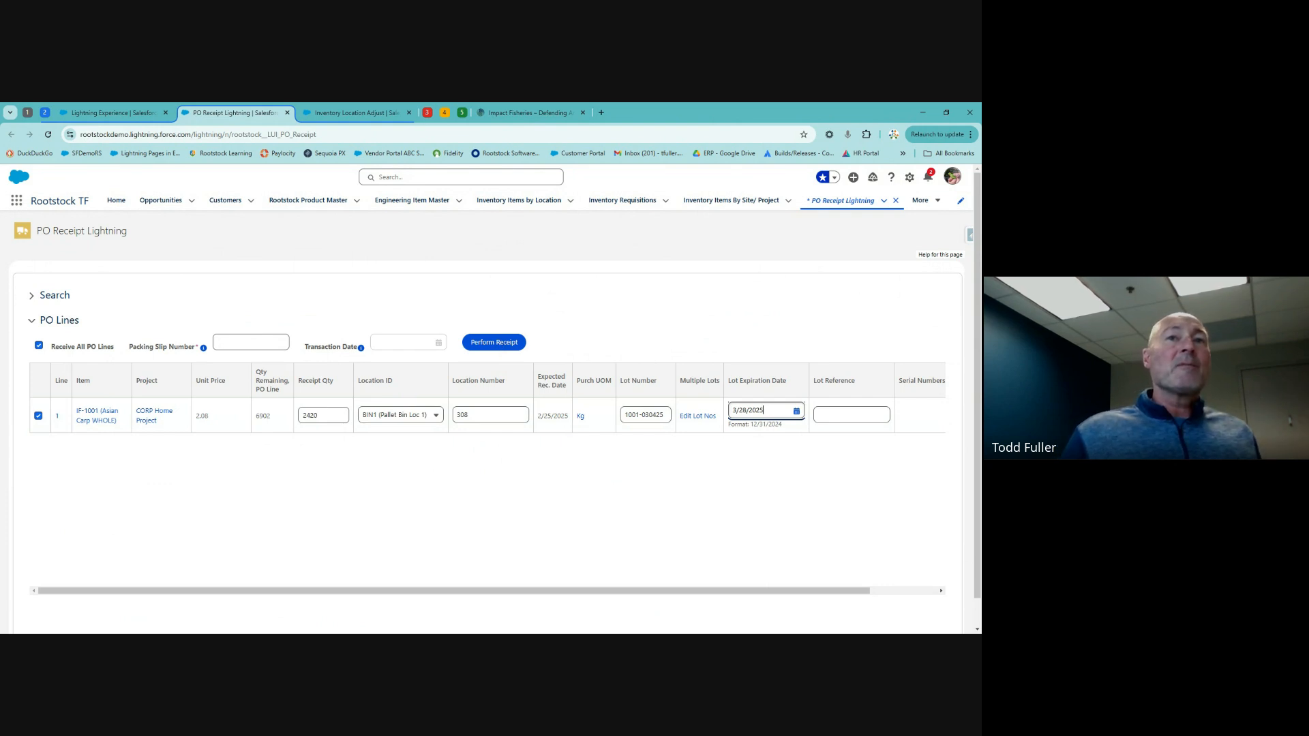
- Enter packing slip number 31265, perform the receipt, check its processing progress and close the progress dialog
{"action": "left_click", "coordinate": [497, 343]}
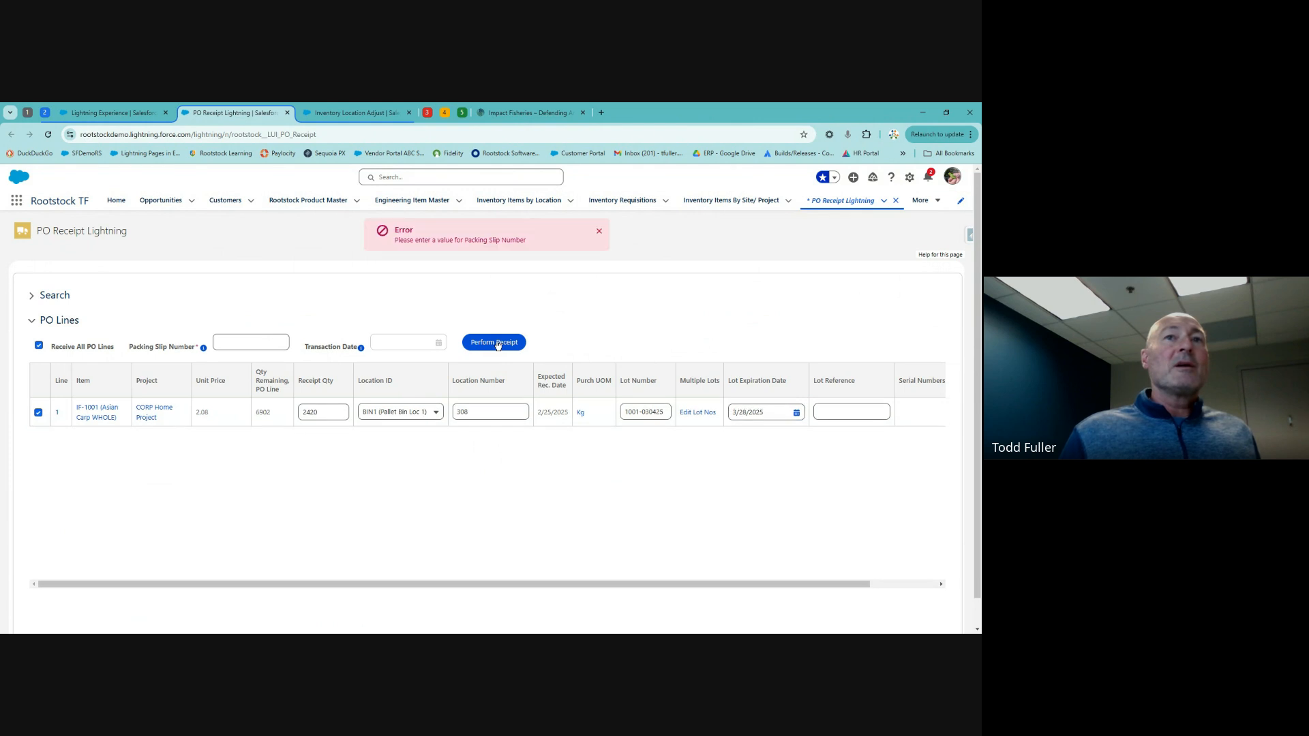
{"action": "left_click", "coordinate": [220, 340]}
{"action": "type", "text": "31265"}
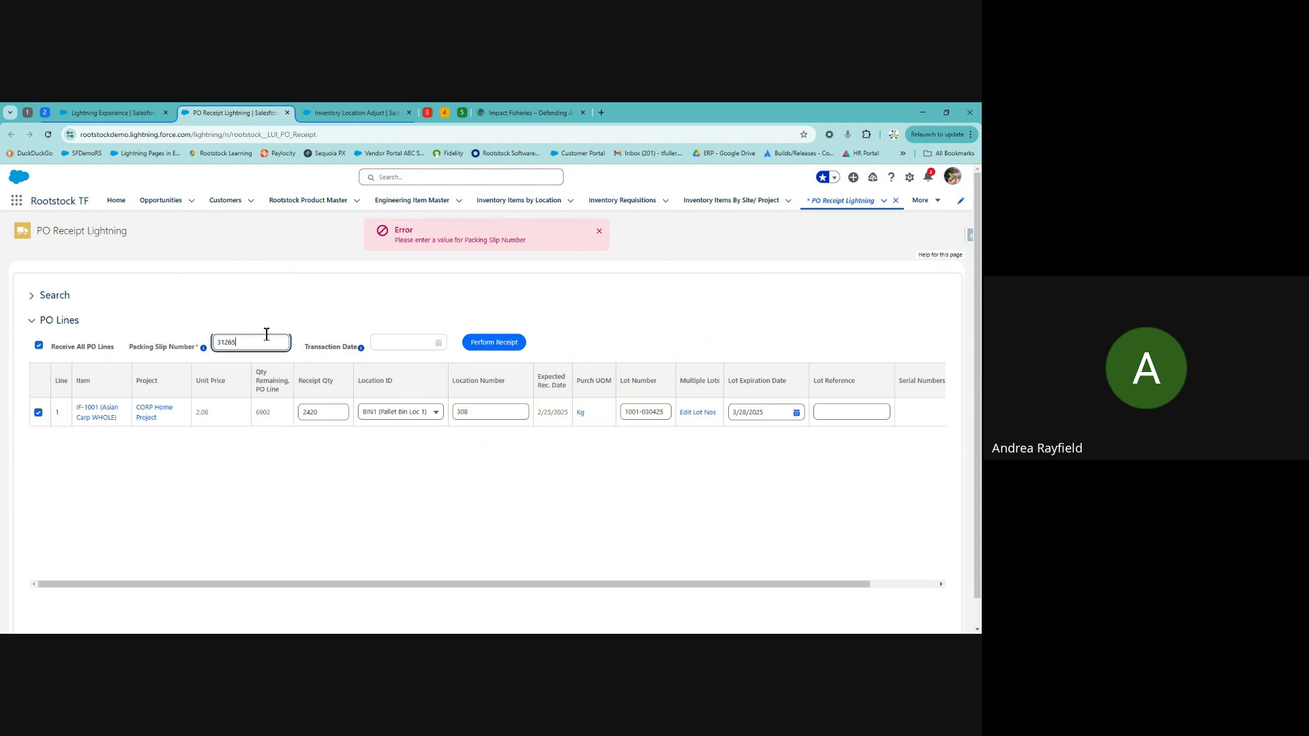
{"action": "left_click", "coordinate": [495, 344]}
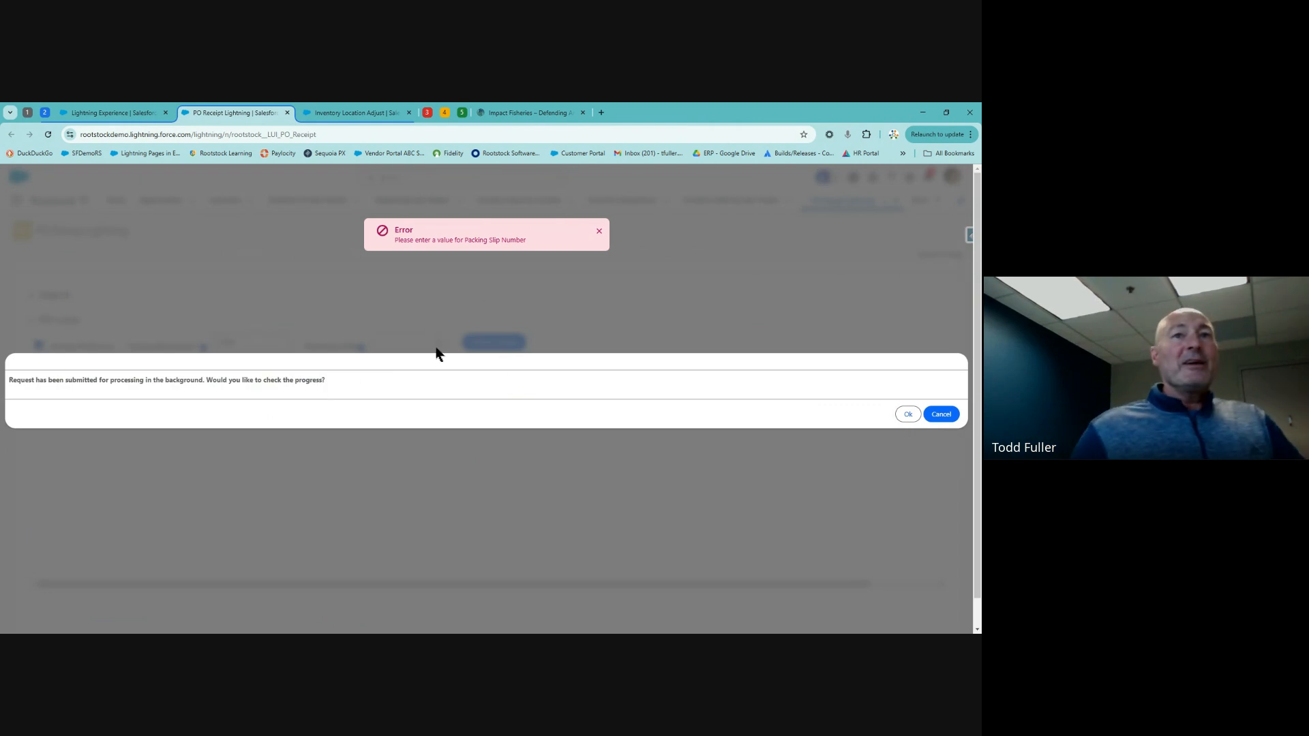
{"action": "left_click", "coordinate": [599, 233]}
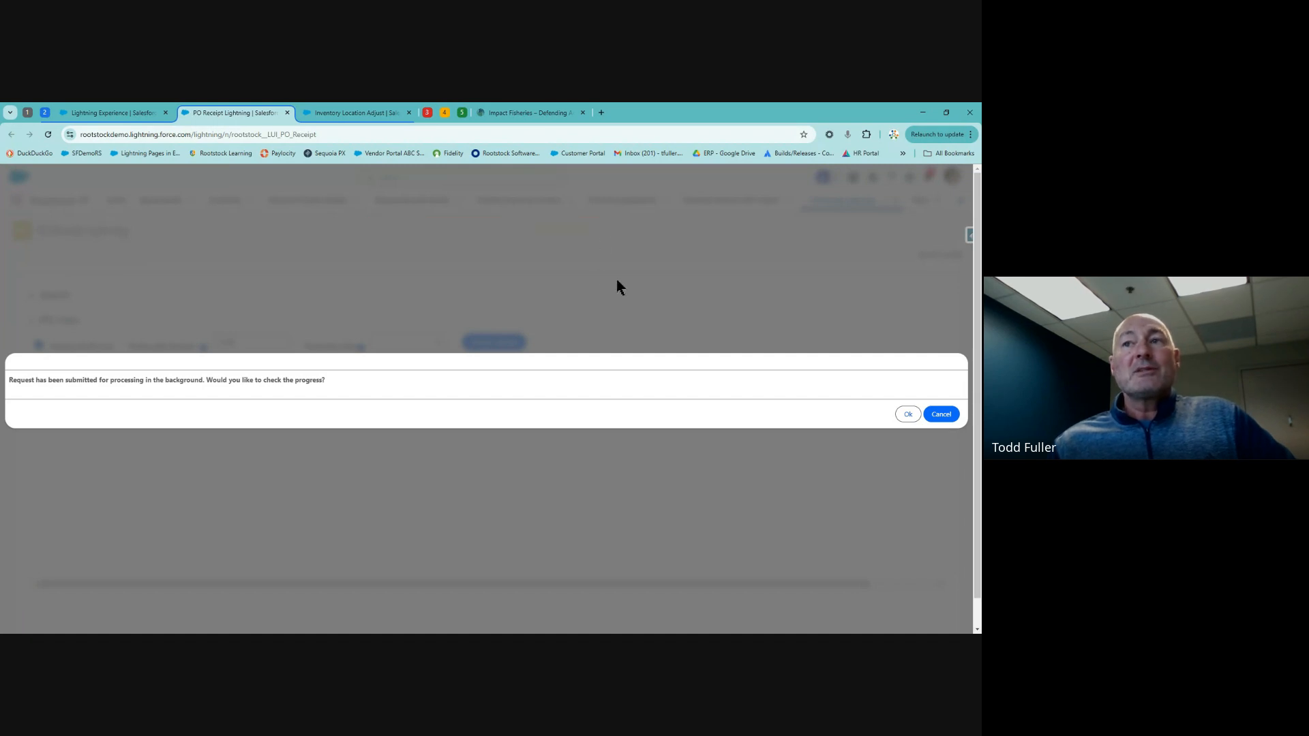
{"action": "left_click", "coordinate": [909, 415]}
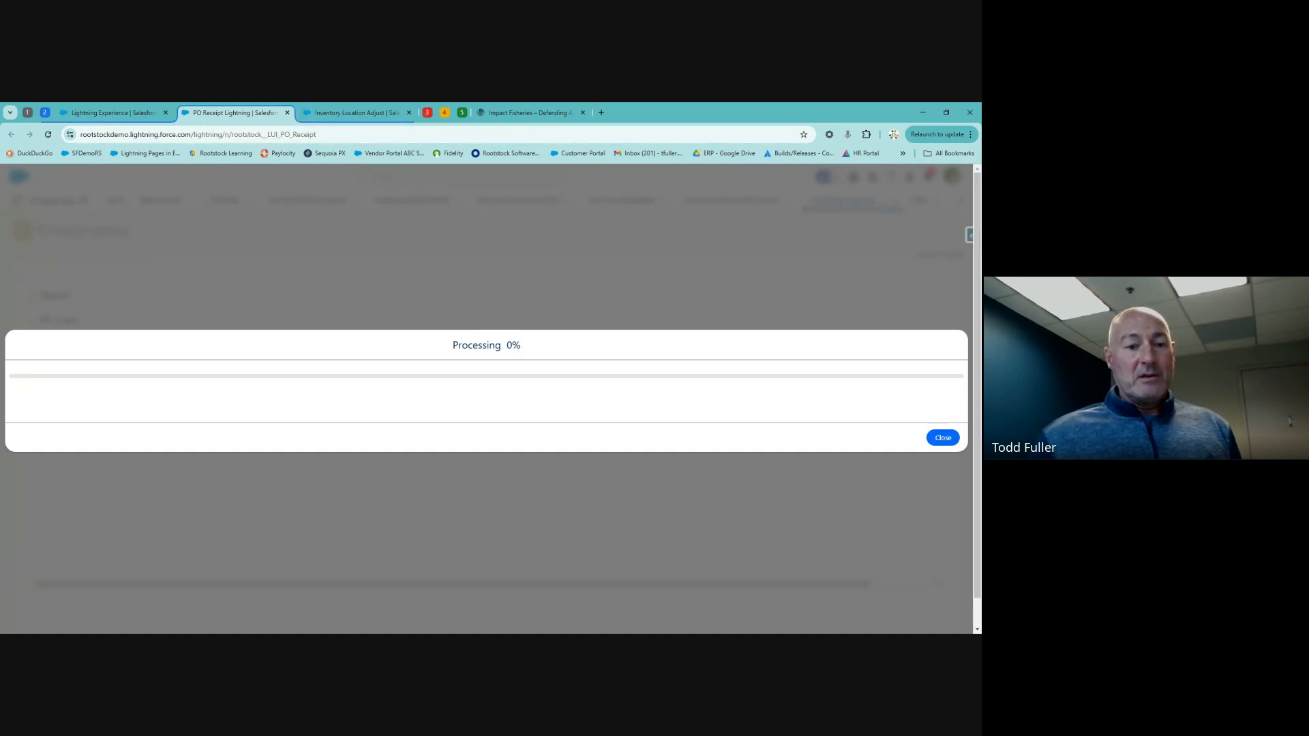
{"action": "left_click", "coordinate": [942, 440]}
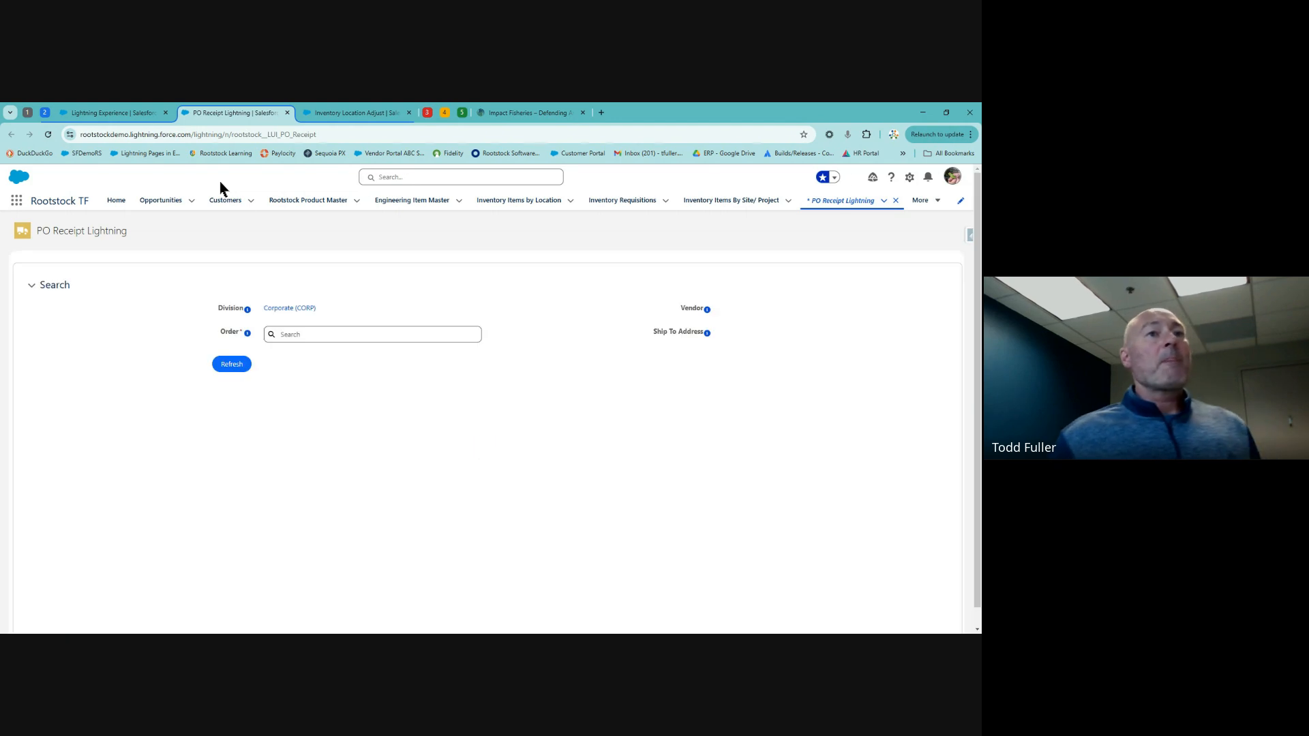
- Return to the Asian Carp purchase order, reload it and review its related PO receipt transactions
{"action": "left_click", "coordinate": [109, 111]}
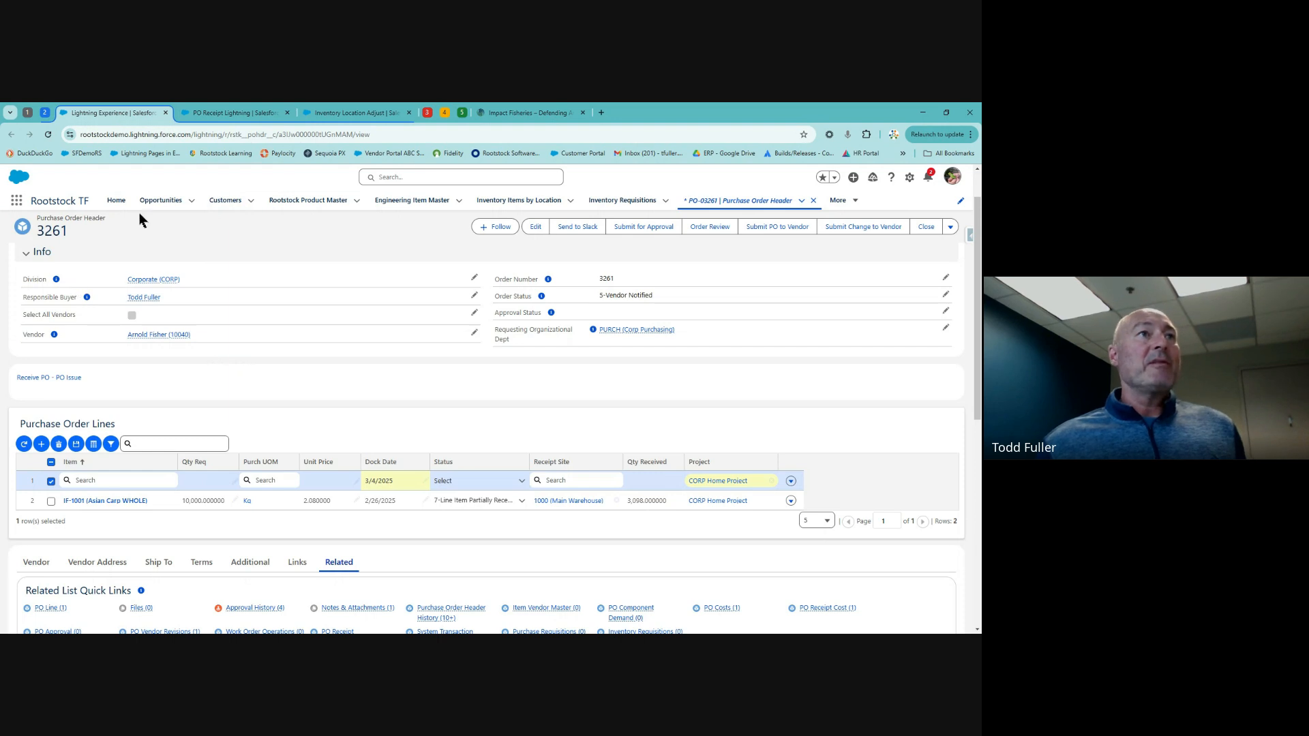
{"action": "left_click", "coordinate": [48, 135]}
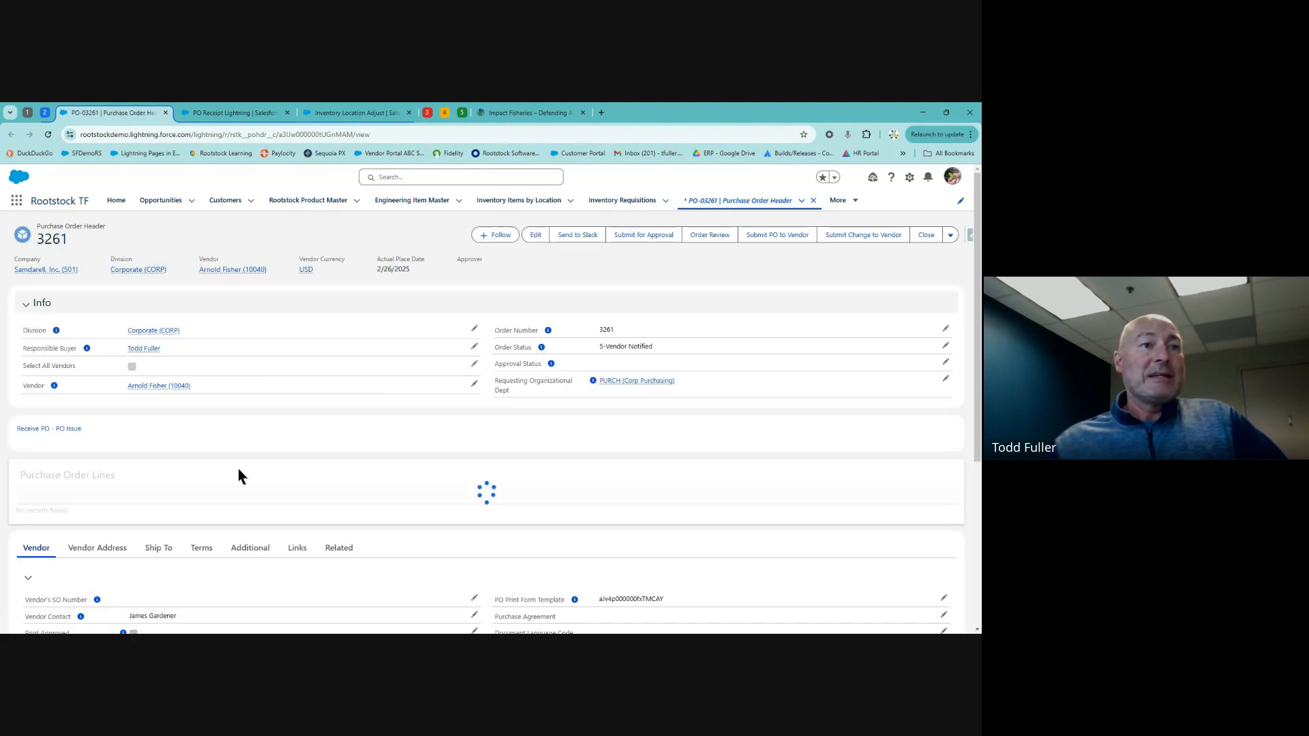
{"action": "scroll", "coordinate": [238, 475], "scroll_direction": "down", "scroll_amount": 2}
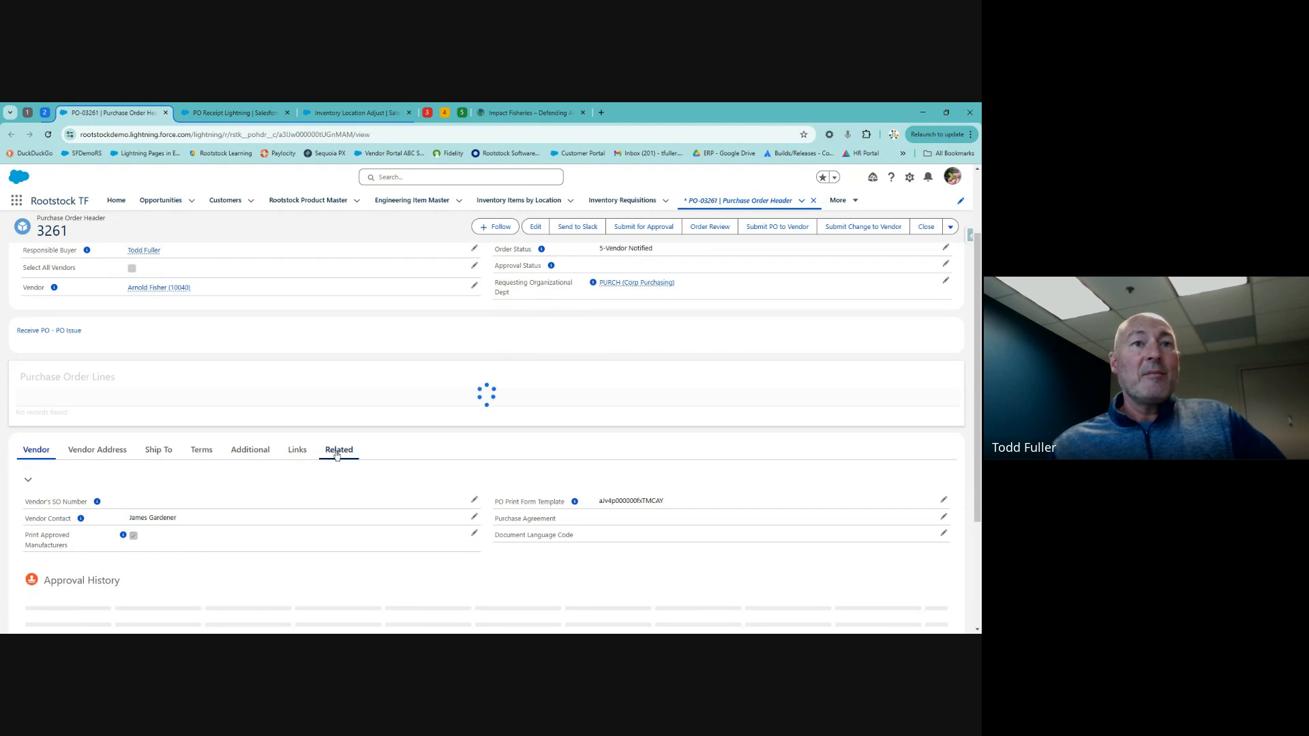
{"action": "left_click", "coordinate": [338, 451]}
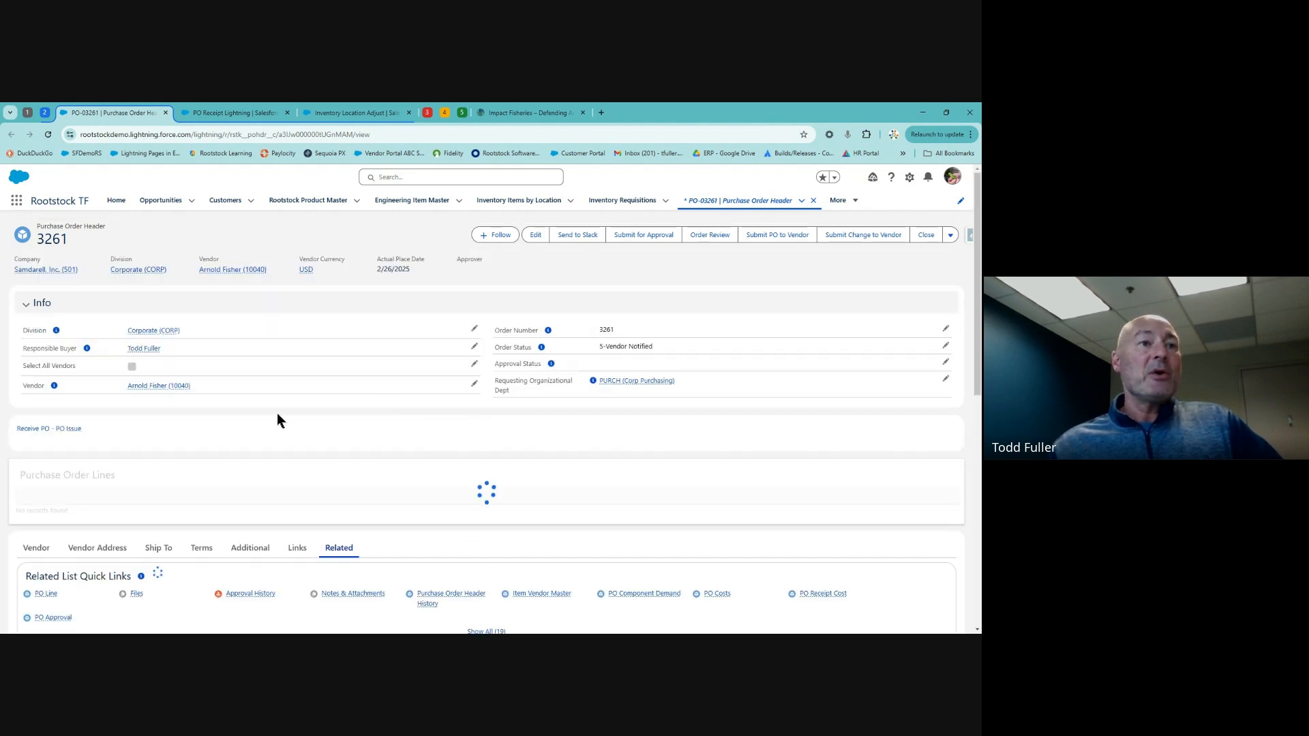
{"action": "scroll", "coordinate": [277, 413], "scroll_direction": "down", "scroll_amount": 4}
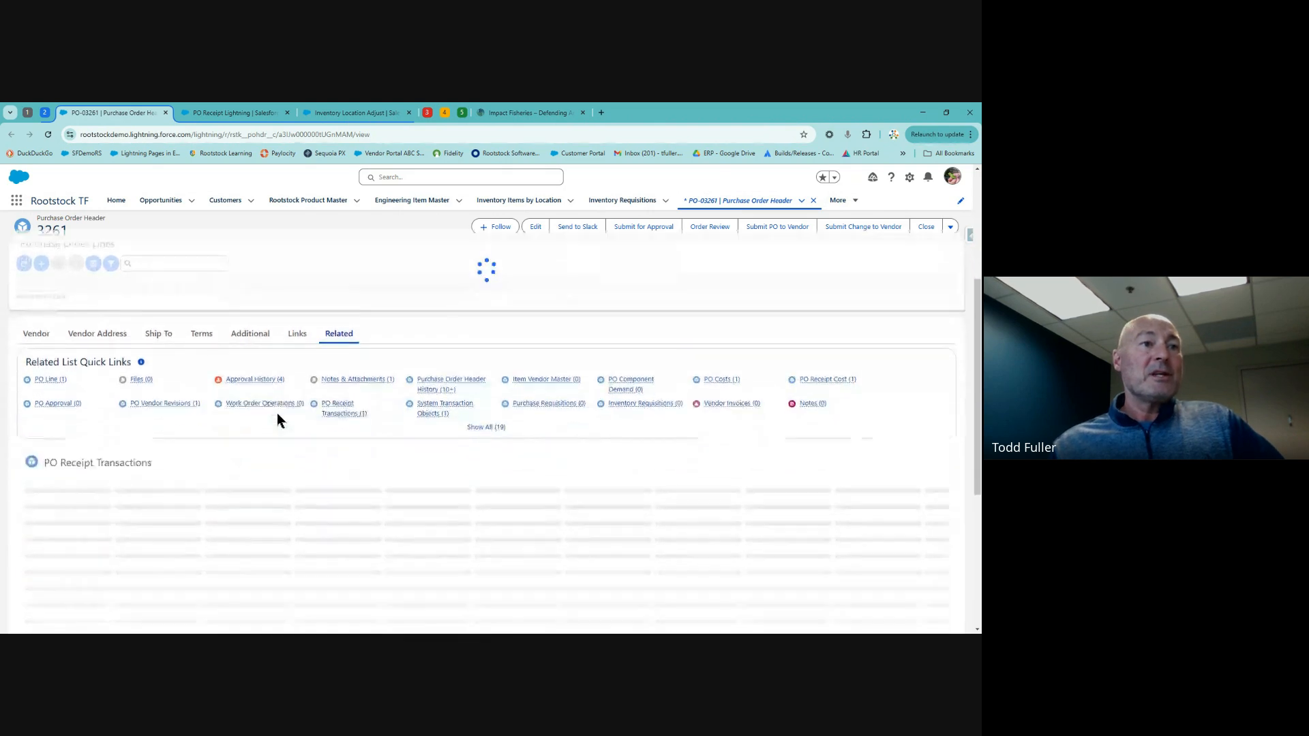
{"action": "scroll", "coordinate": [205, 432], "scroll_direction": "down", "scroll_amount": 1}
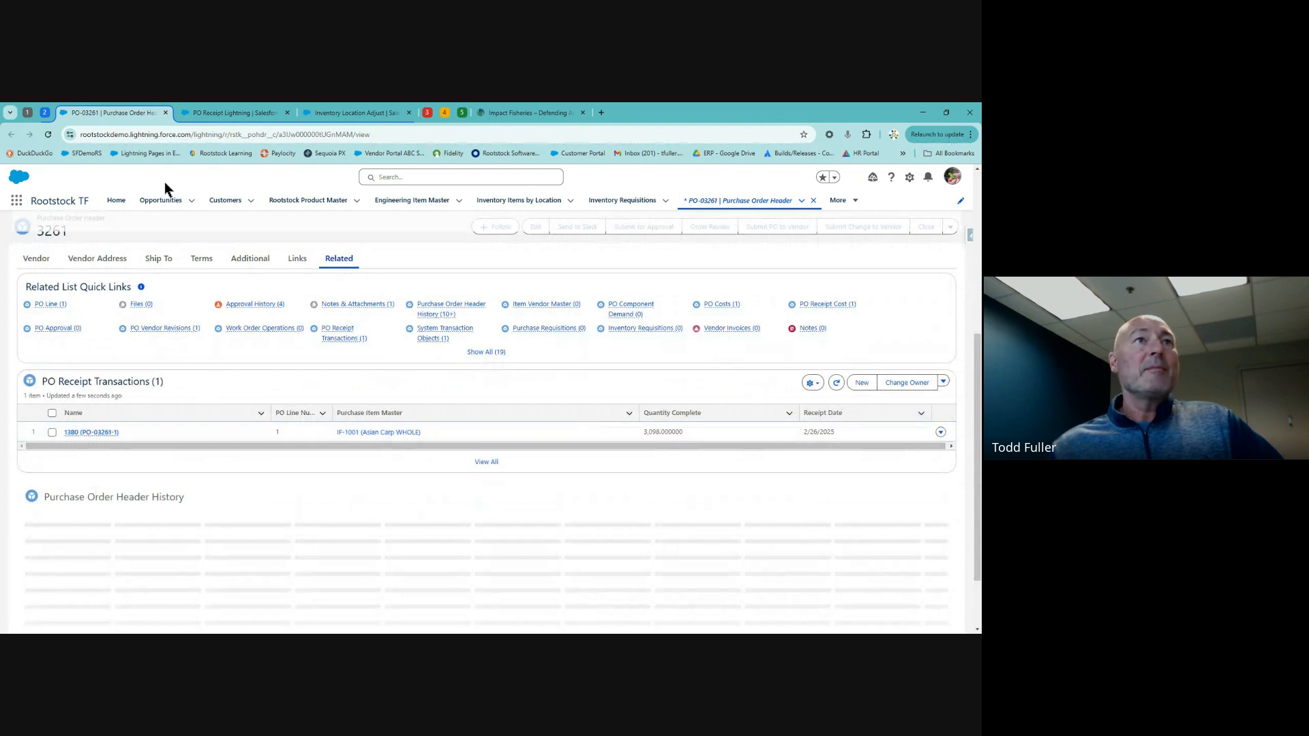
- Look up the same purchase order again in PO Receipt Lightning to check its line's remaining quantity
{"action": "left_click", "coordinate": [256, 112]}
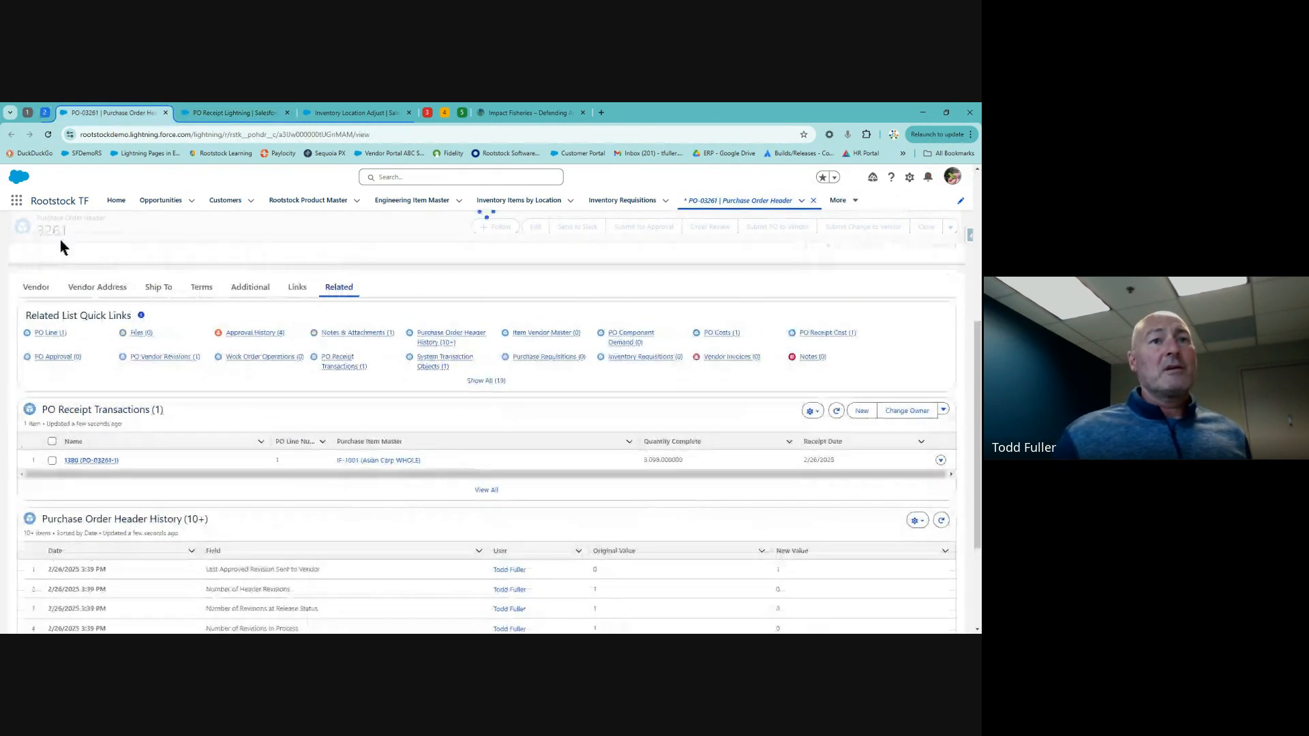
{"action": "left_click", "coordinate": [235, 113]}
{"action": "left_click", "coordinate": [314, 344]}
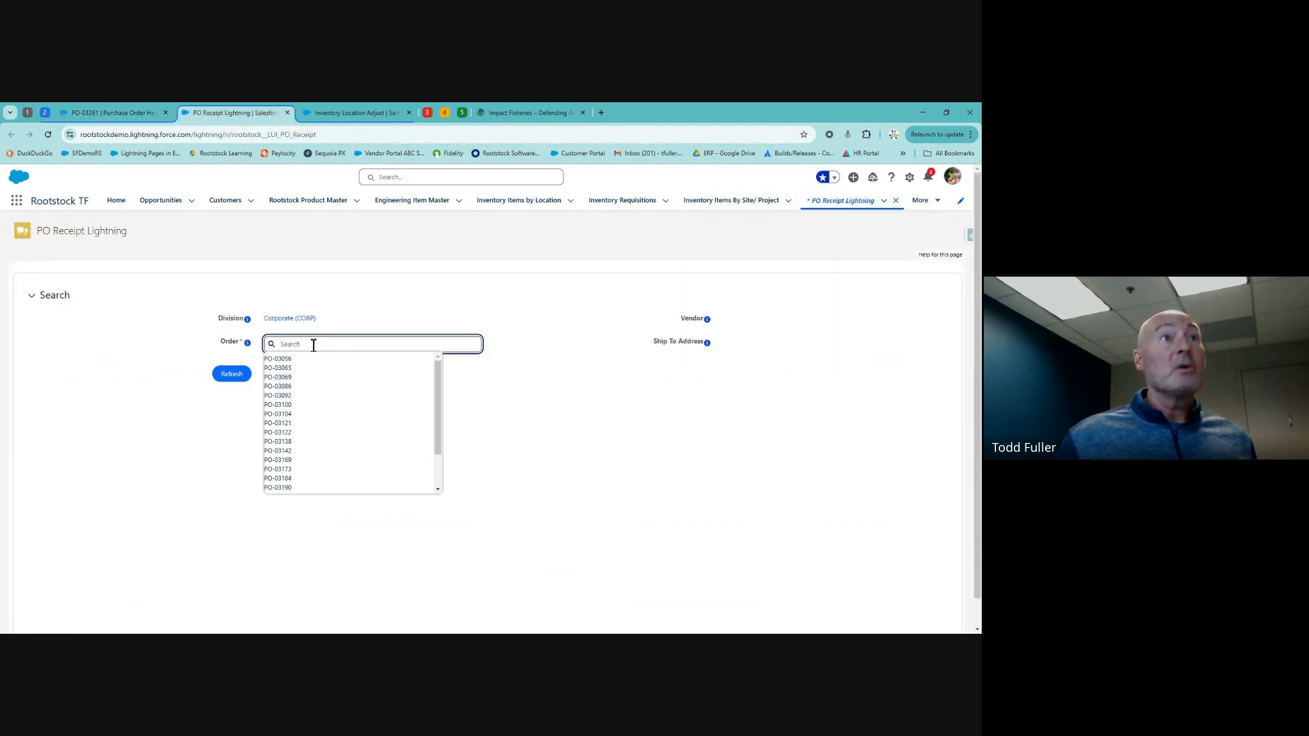
{"action": "type", "text": "32"}
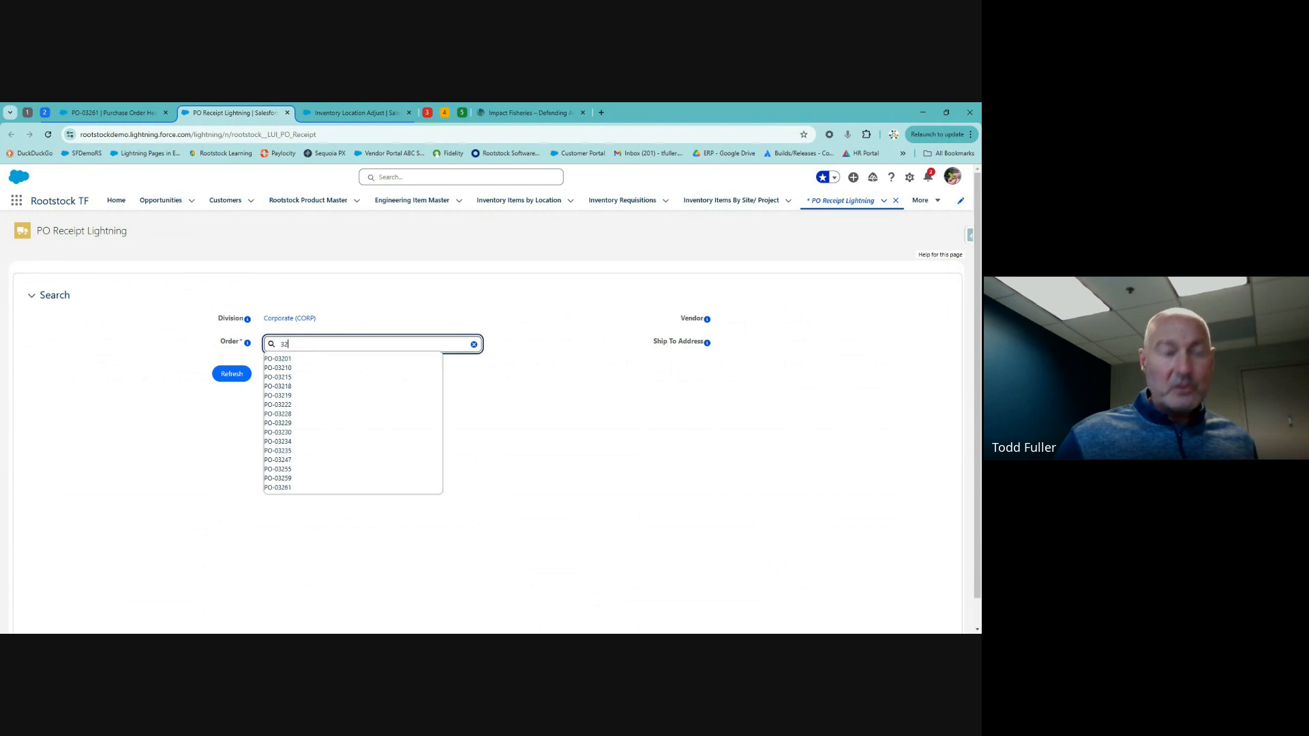
{"action": "type", "text": "61"}
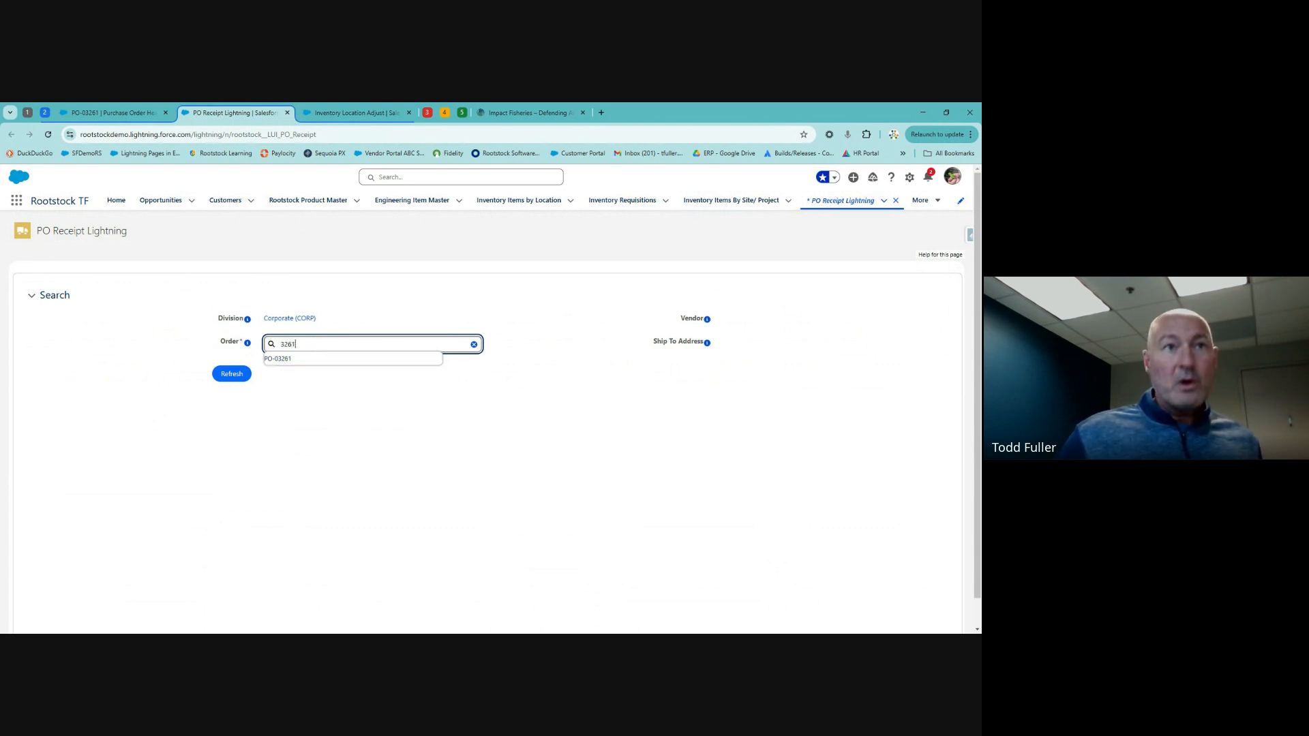
{"action": "left_click", "coordinate": [289, 357]}
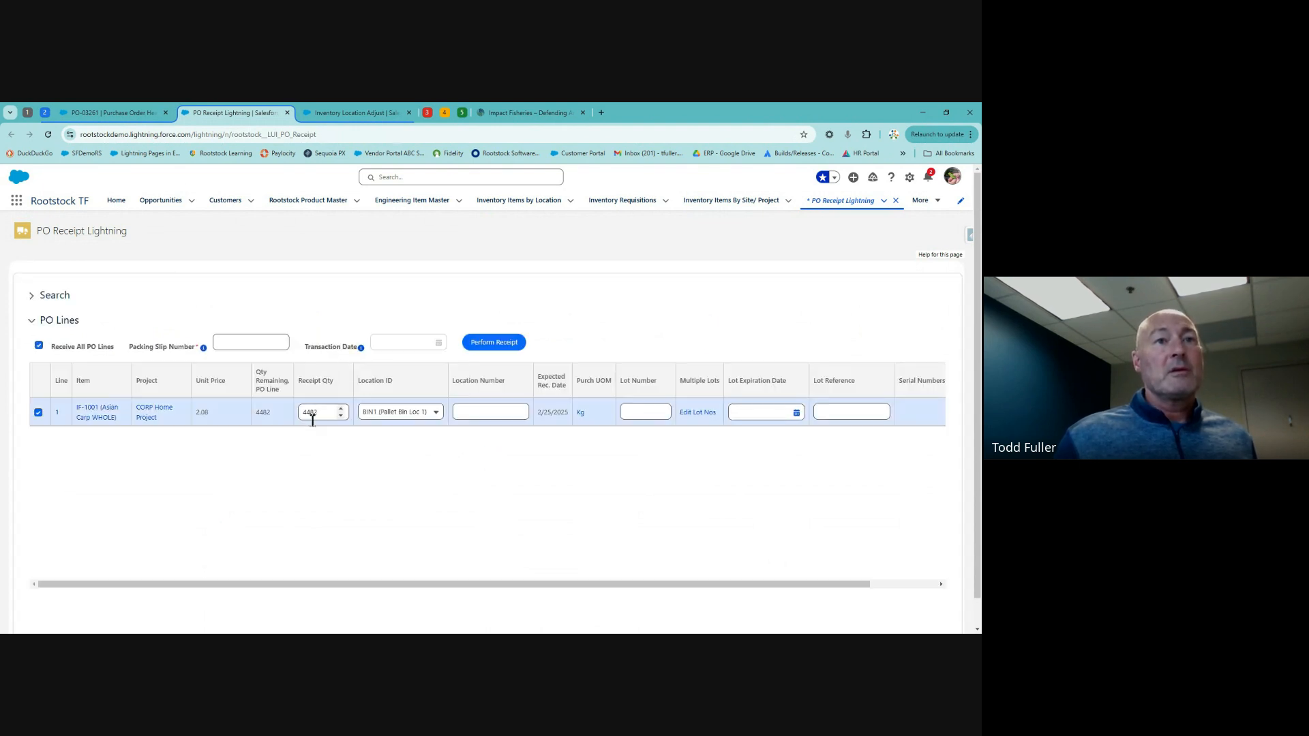
- Reload the purchase order once more and examine its updated line and related receipt transactions
{"action": "left_click", "coordinate": [104, 113]}
{"action": "scroll", "coordinate": [145, 531], "scroll_direction": "down", "scroll_amount": 1}
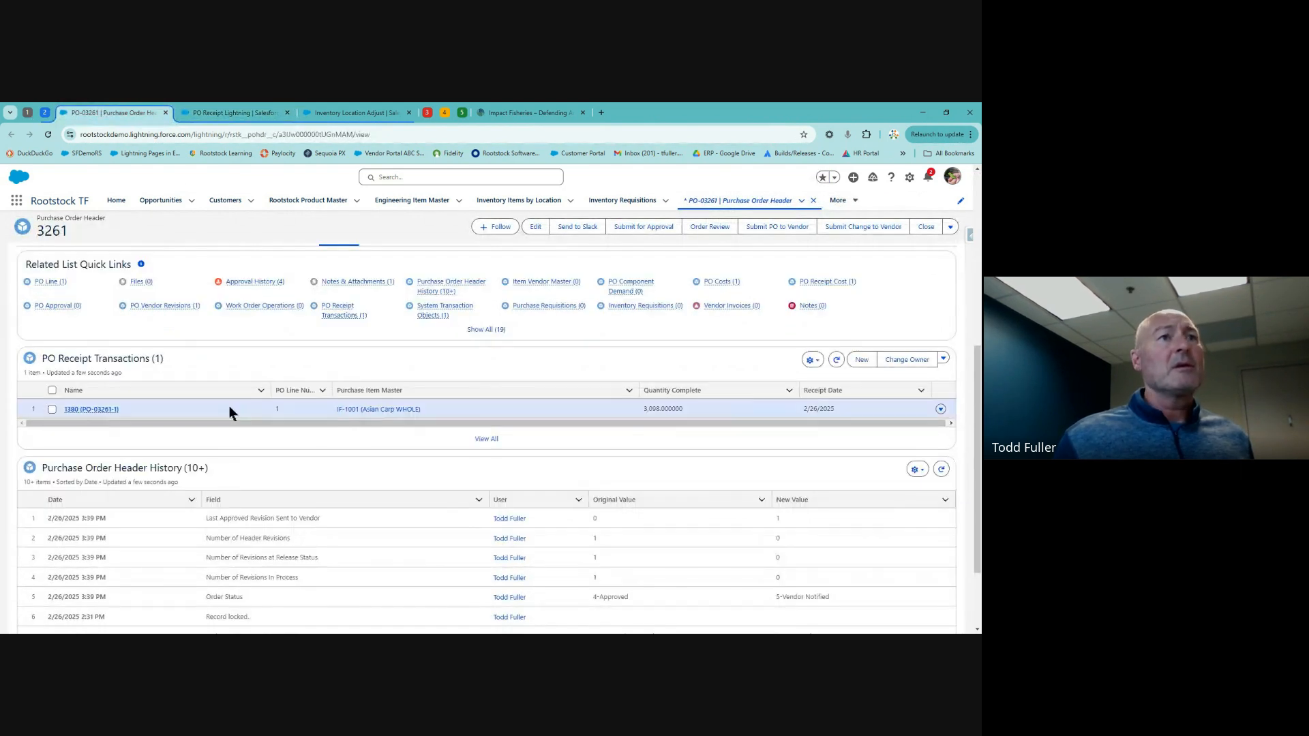
{"action": "left_click", "coordinate": [49, 135]}
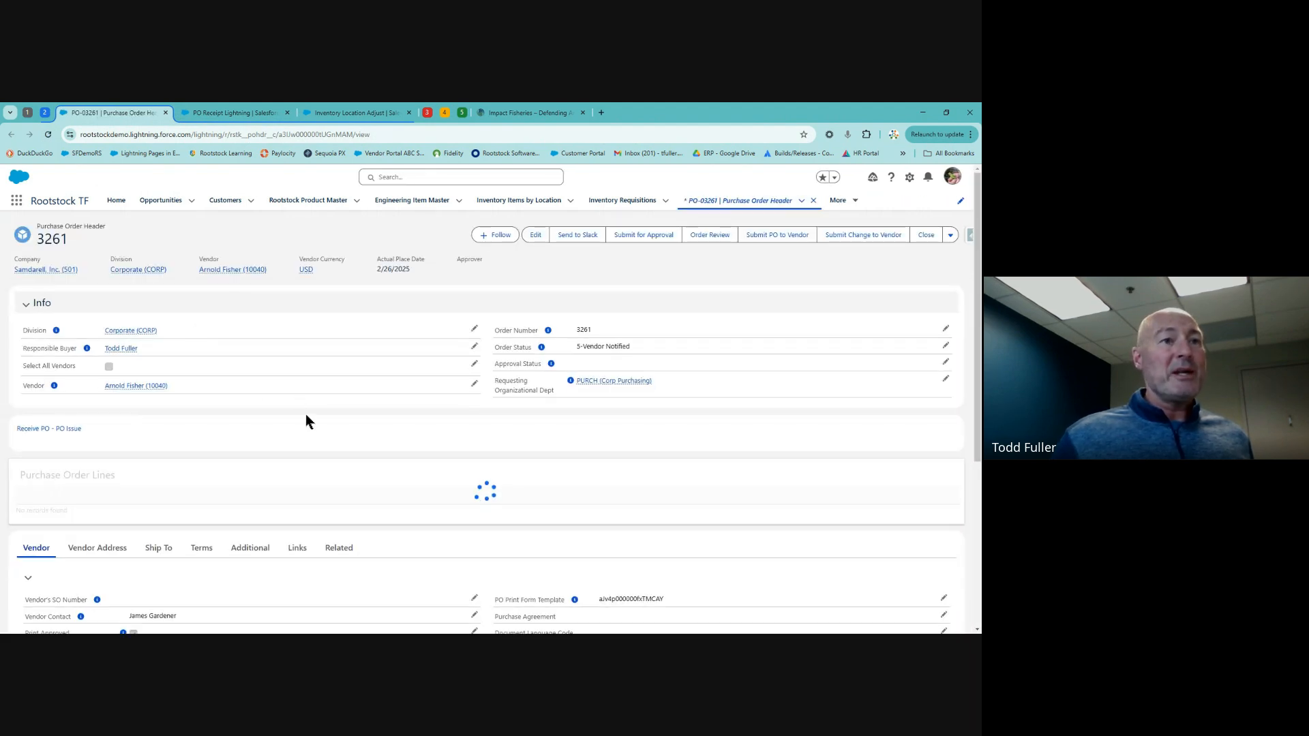
{"action": "scroll", "coordinate": [305, 415], "scroll_direction": "down", "scroll_amount": 3}
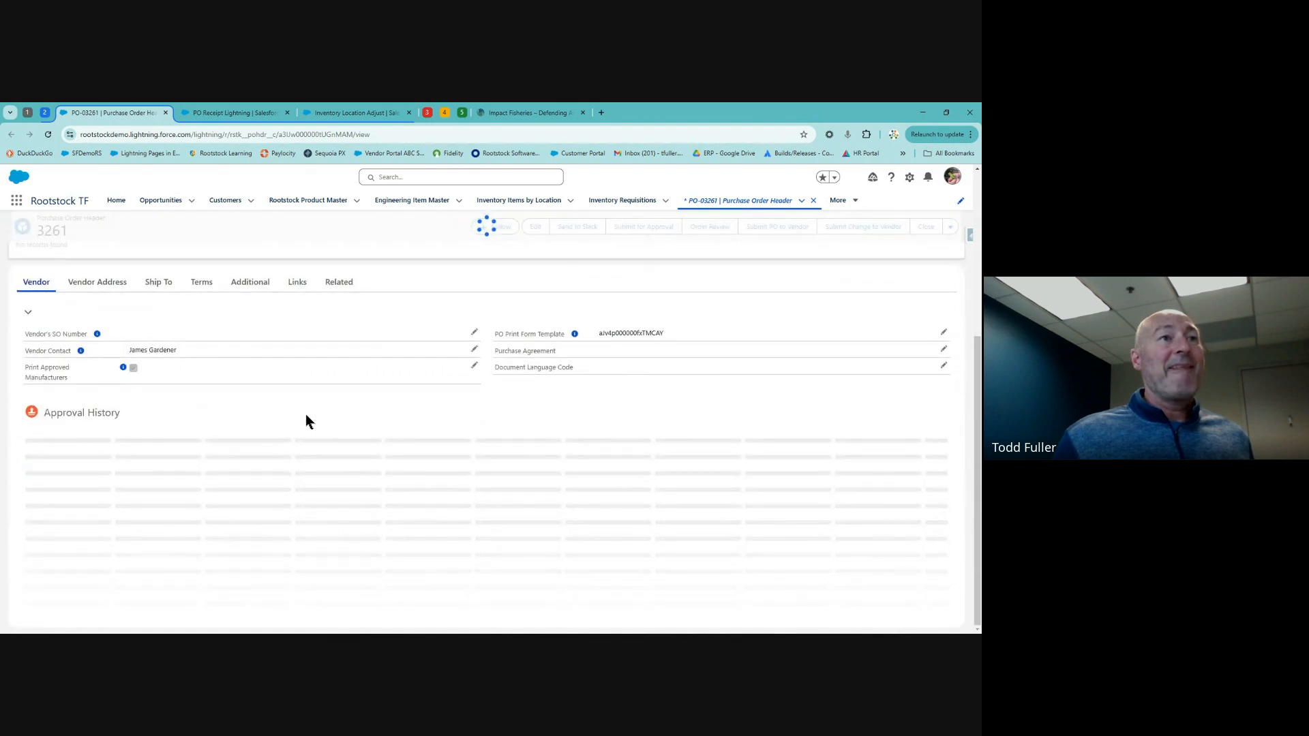
{"action": "left_click", "coordinate": [339, 350]}
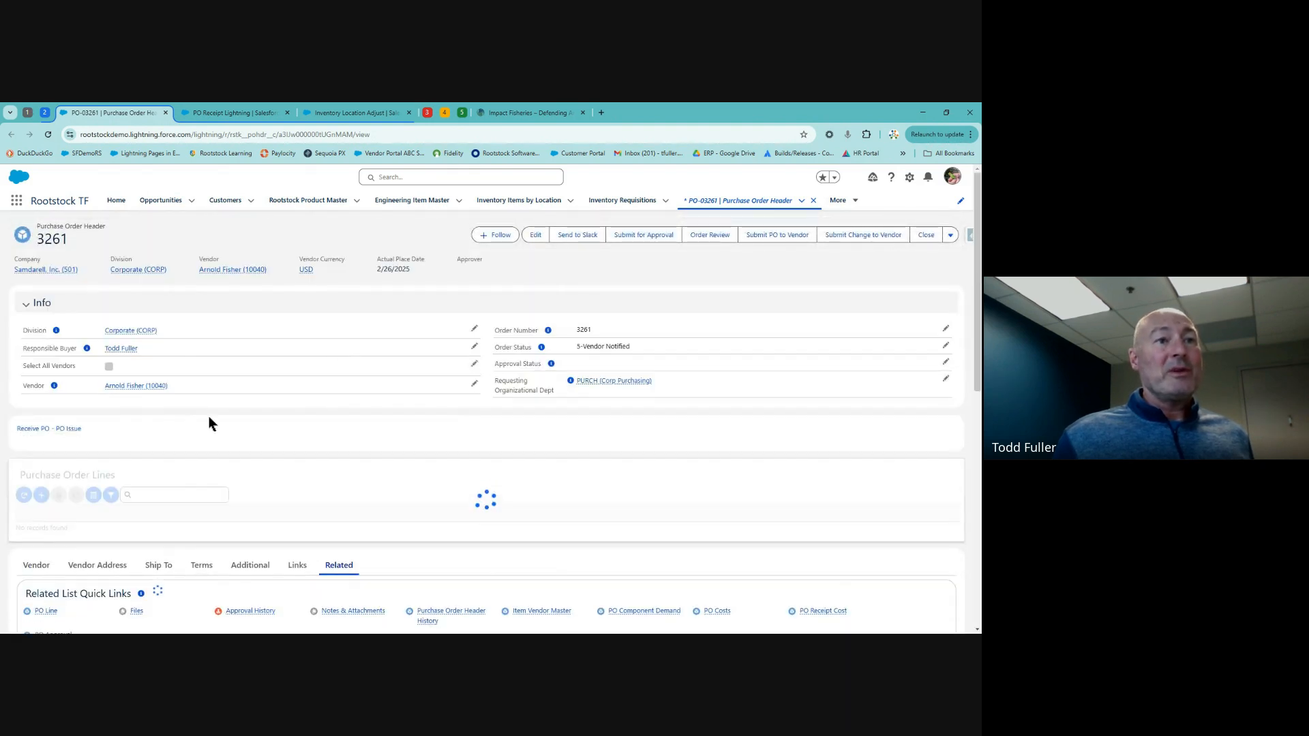
{"action": "scroll", "coordinate": [228, 453], "scroll_direction": "down", "scroll_amount": 3}
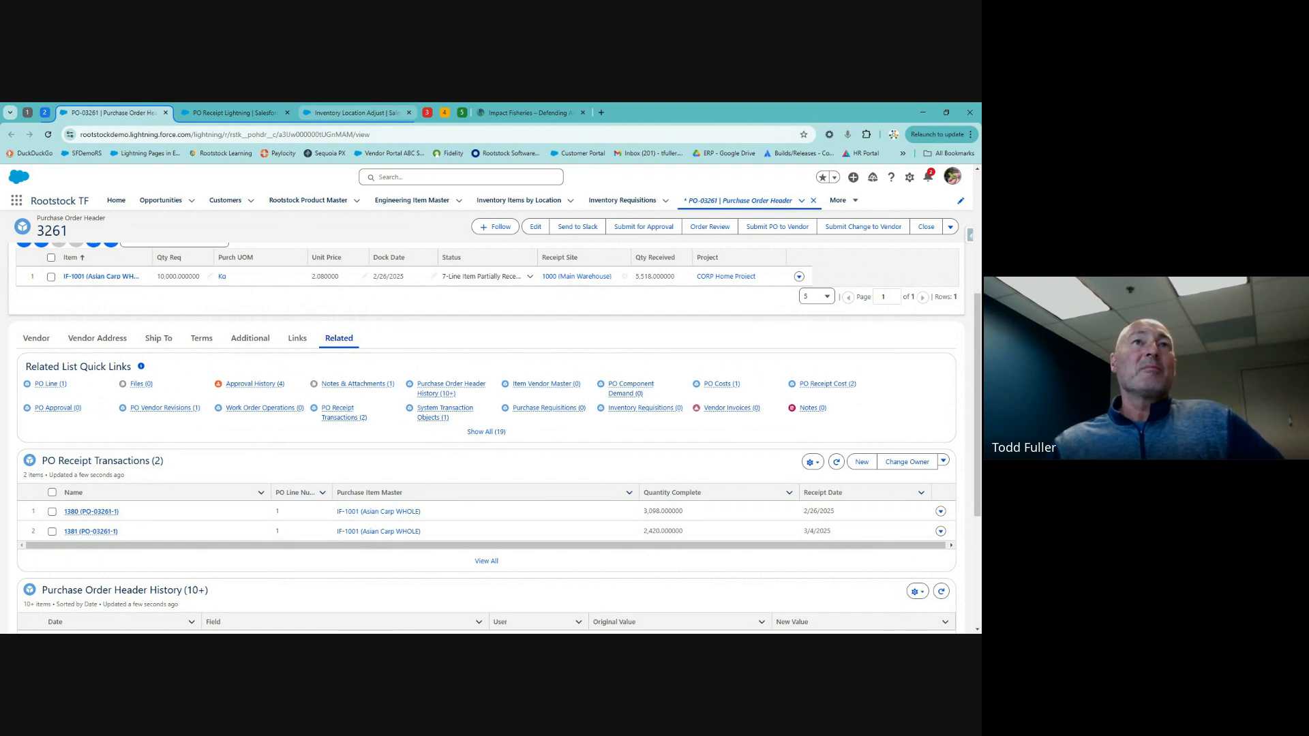
- In Inventory Location Adjust, add item IF-1001 (Asian Carp WHOLE) and display its inventory locations in BIN1
{"action": "left_click", "coordinate": [351, 114]}
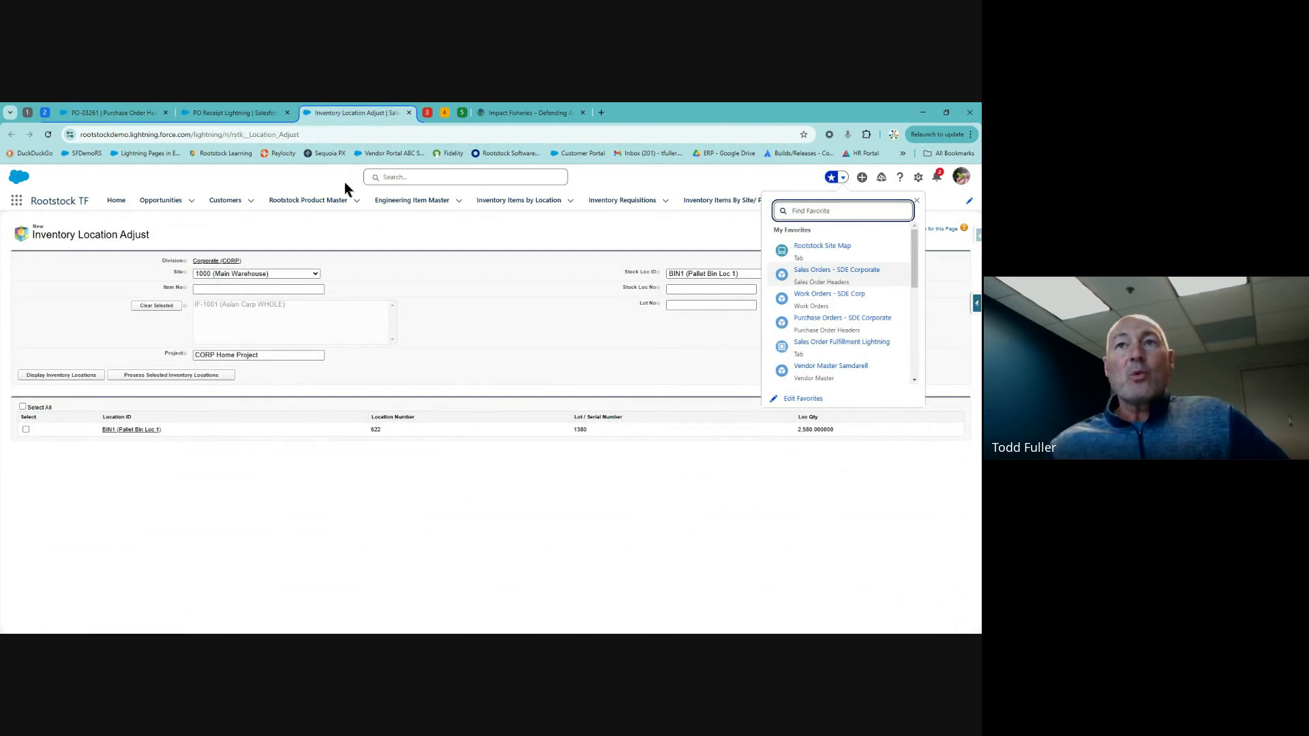
{"action": "left_click", "coordinate": [784, 184]}
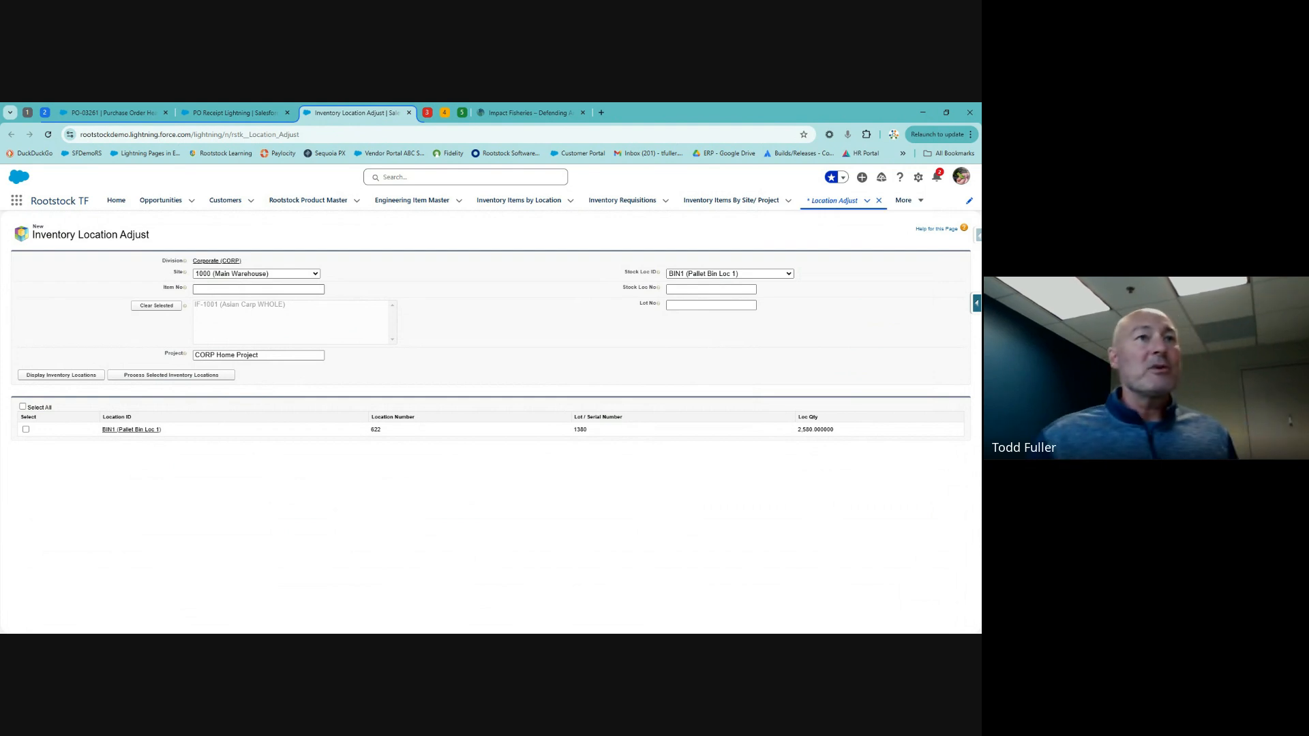
{"action": "left_click", "coordinate": [240, 289]}
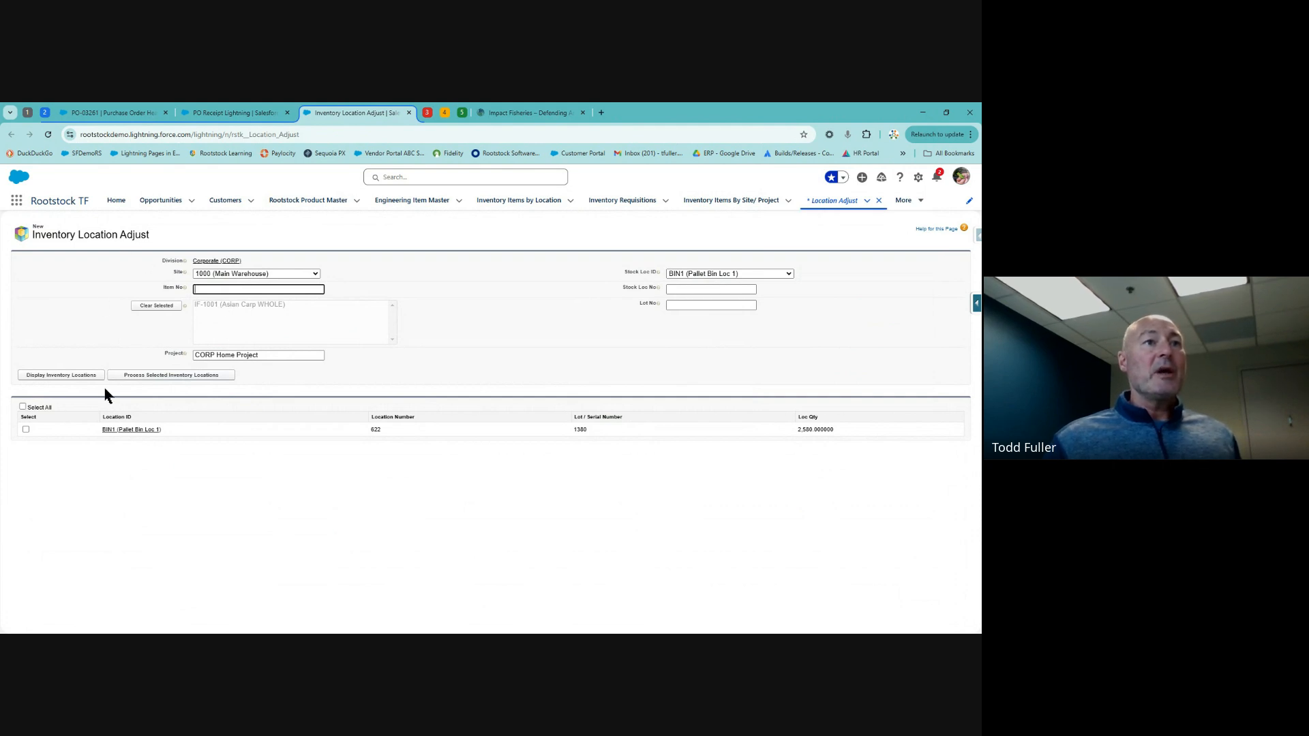
{"action": "left_click", "coordinate": [135, 377]}
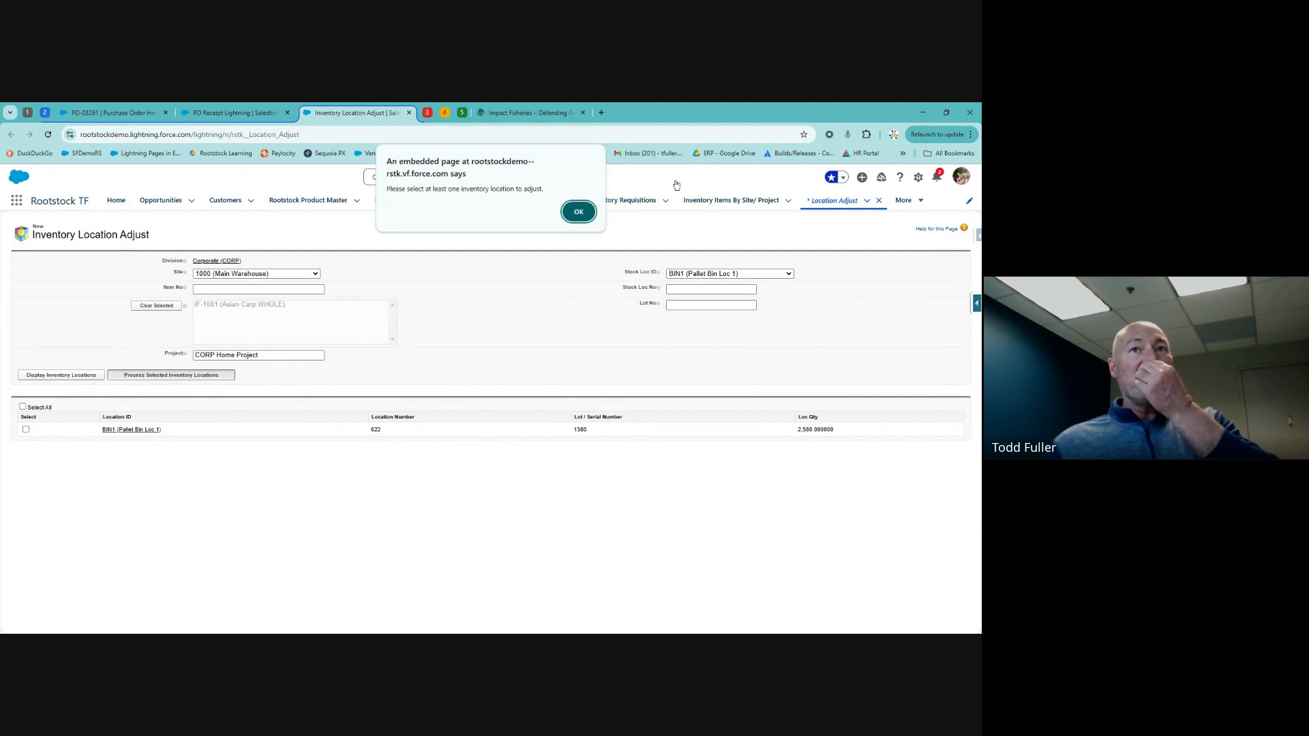
{"action": "left_click", "coordinate": [590, 214]}
{"action": "left_click", "coordinate": [240, 290]}
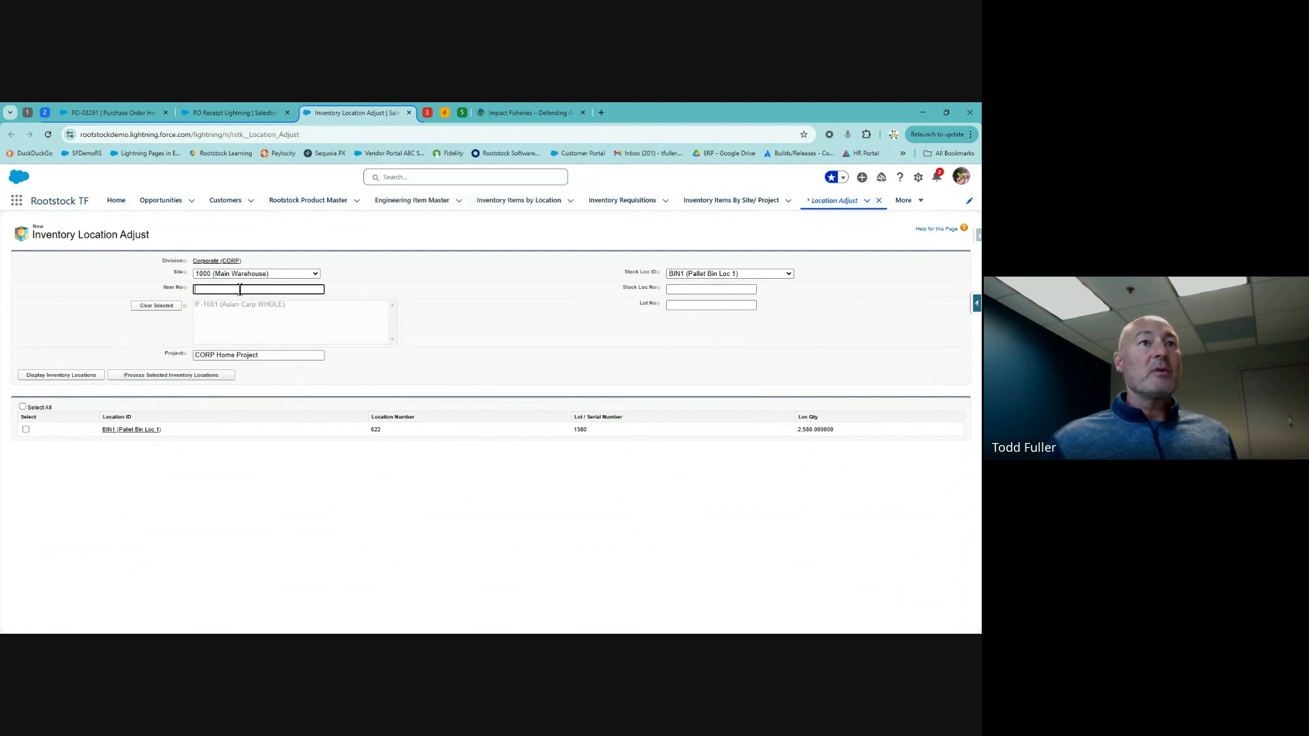
{"action": "type", "text": "1001"}
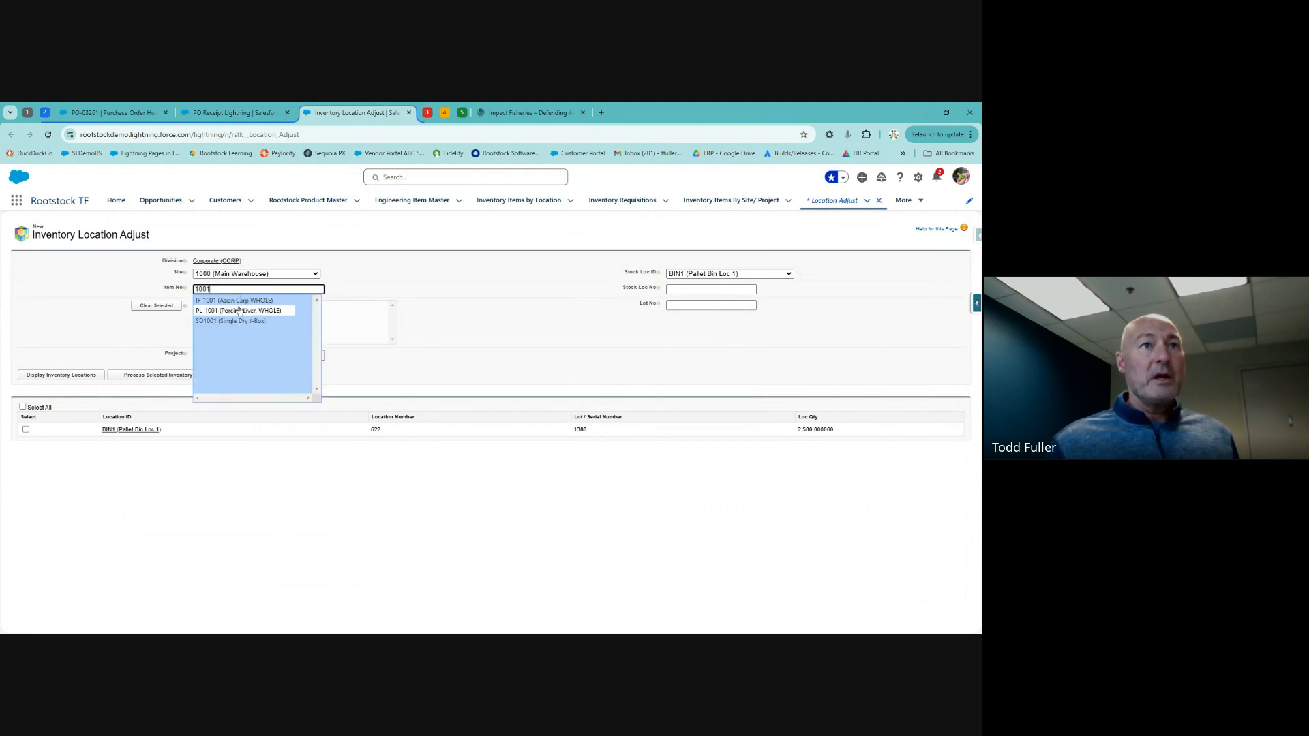
{"action": "left_click", "coordinate": [234, 301]}
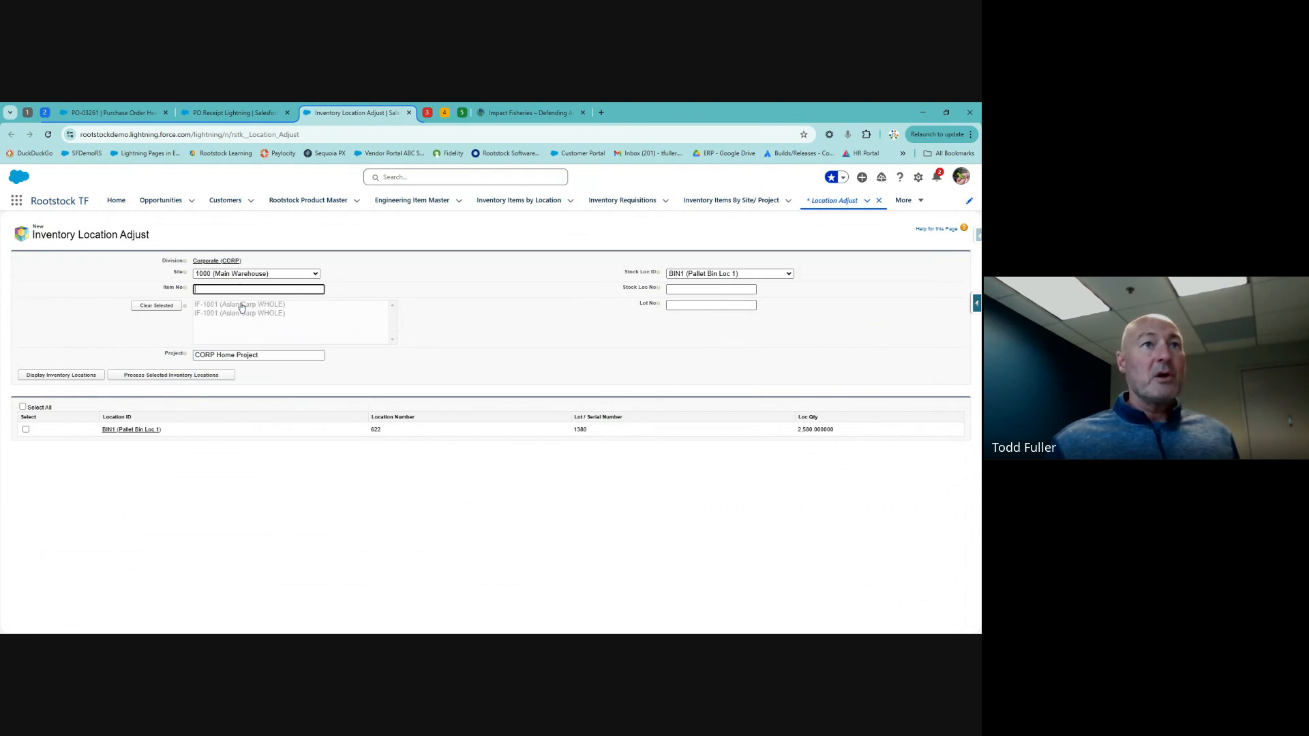
{"action": "left_click", "coordinate": [77, 379]}
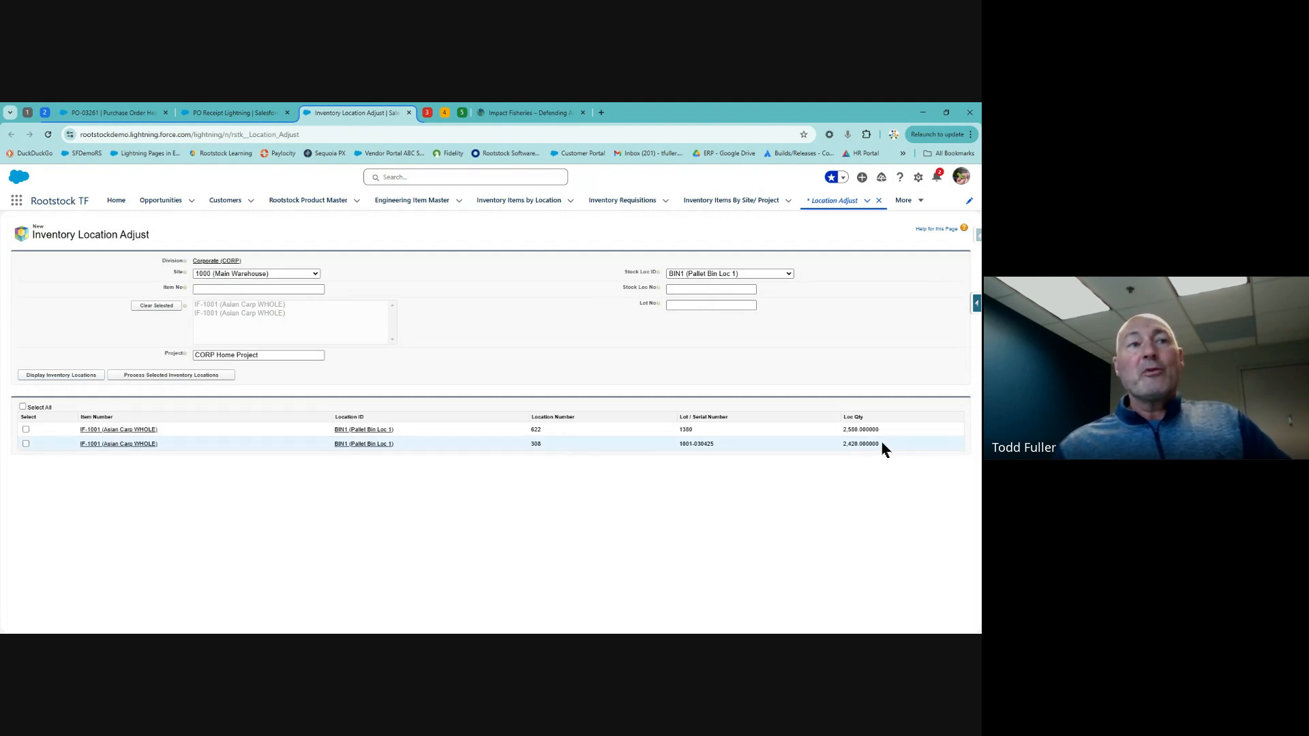
{"action": "left_click", "coordinate": [26, 444]}
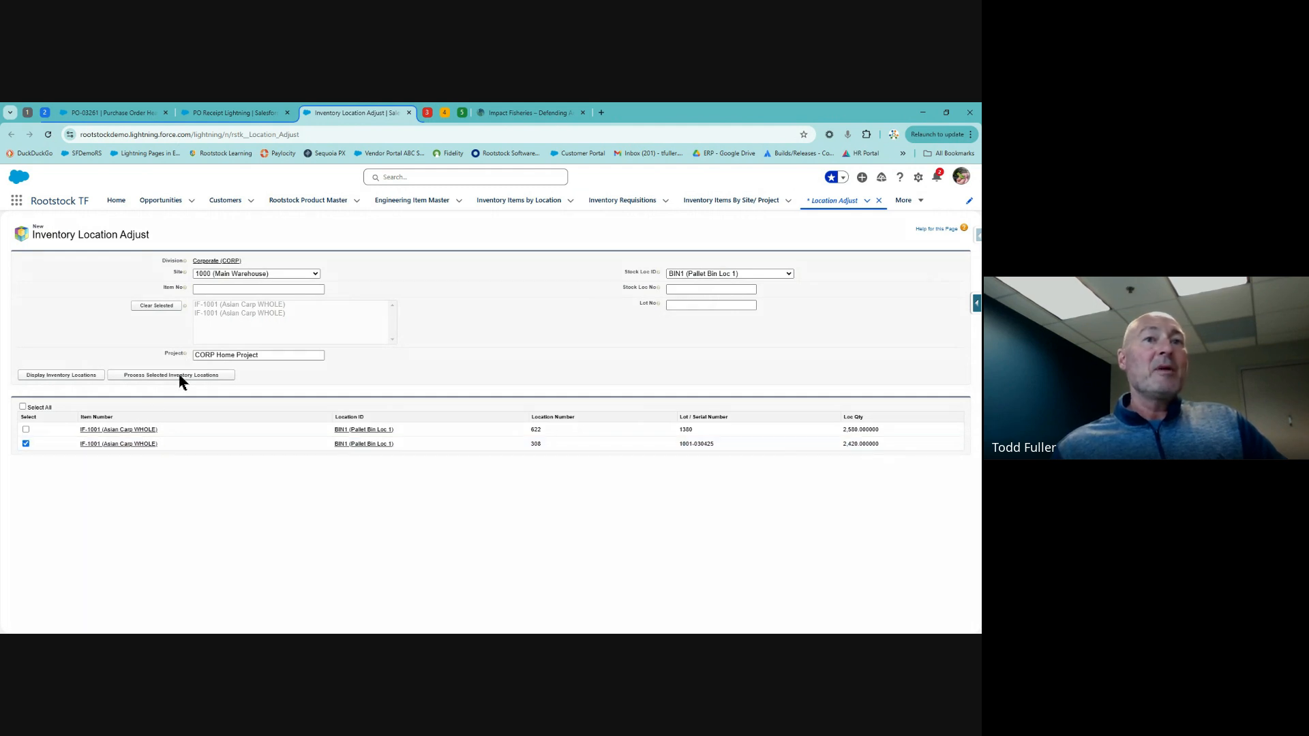
{"action": "left_click", "coordinate": [181, 377]}
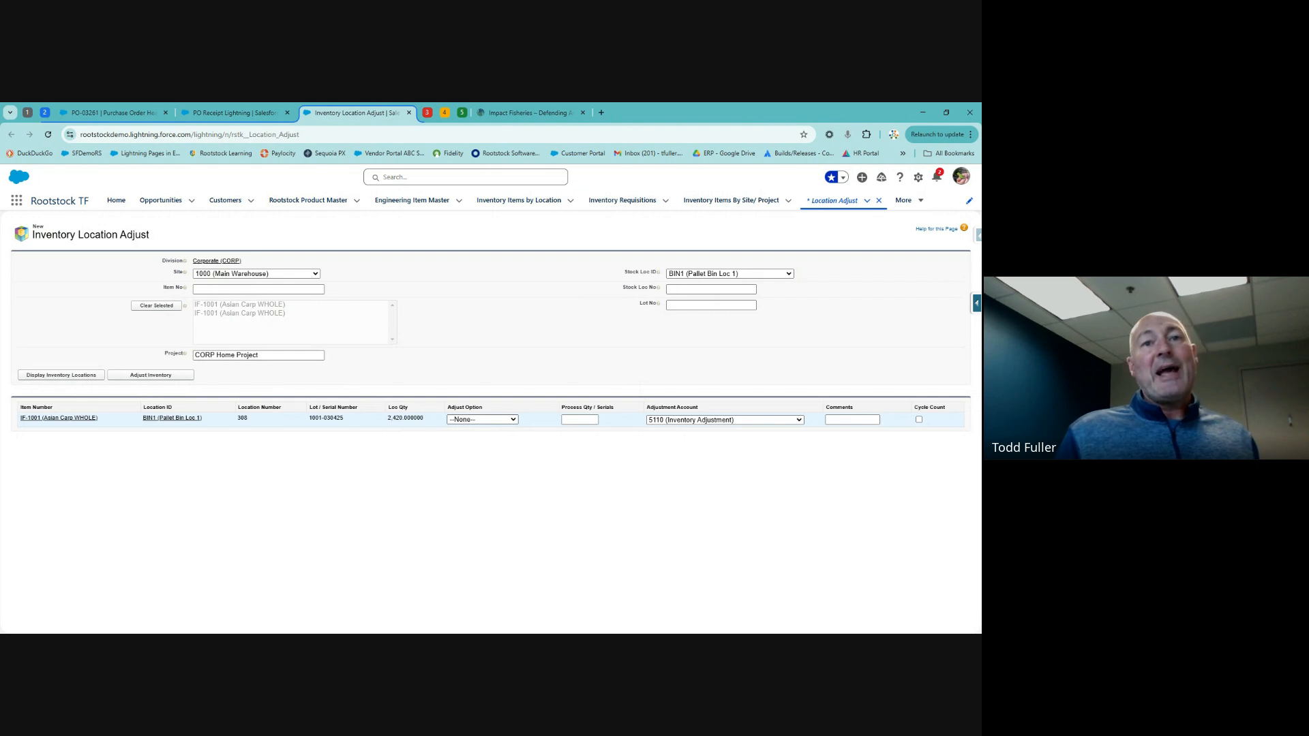
{"action": "left_click", "coordinate": [482, 450]}
{"action": "left_click", "coordinate": [604, 419]}
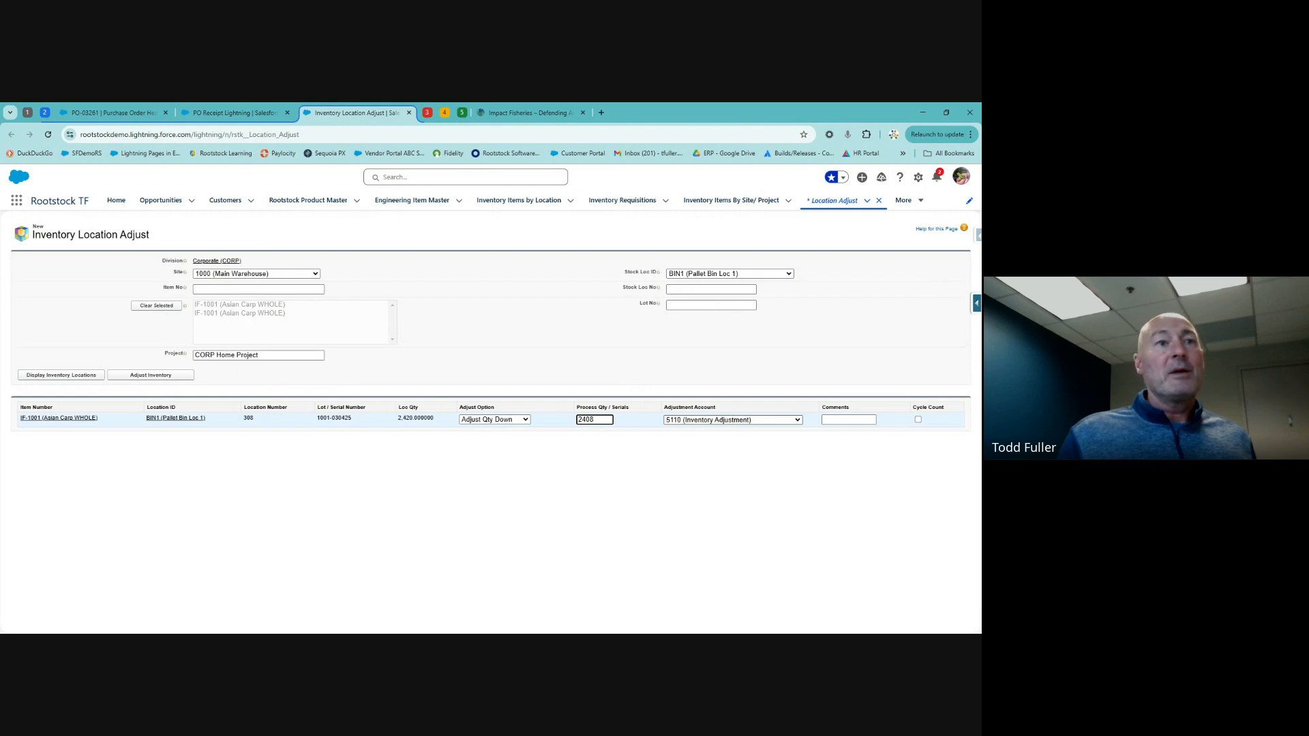
{"action": "left_click", "coordinate": [146, 377]}
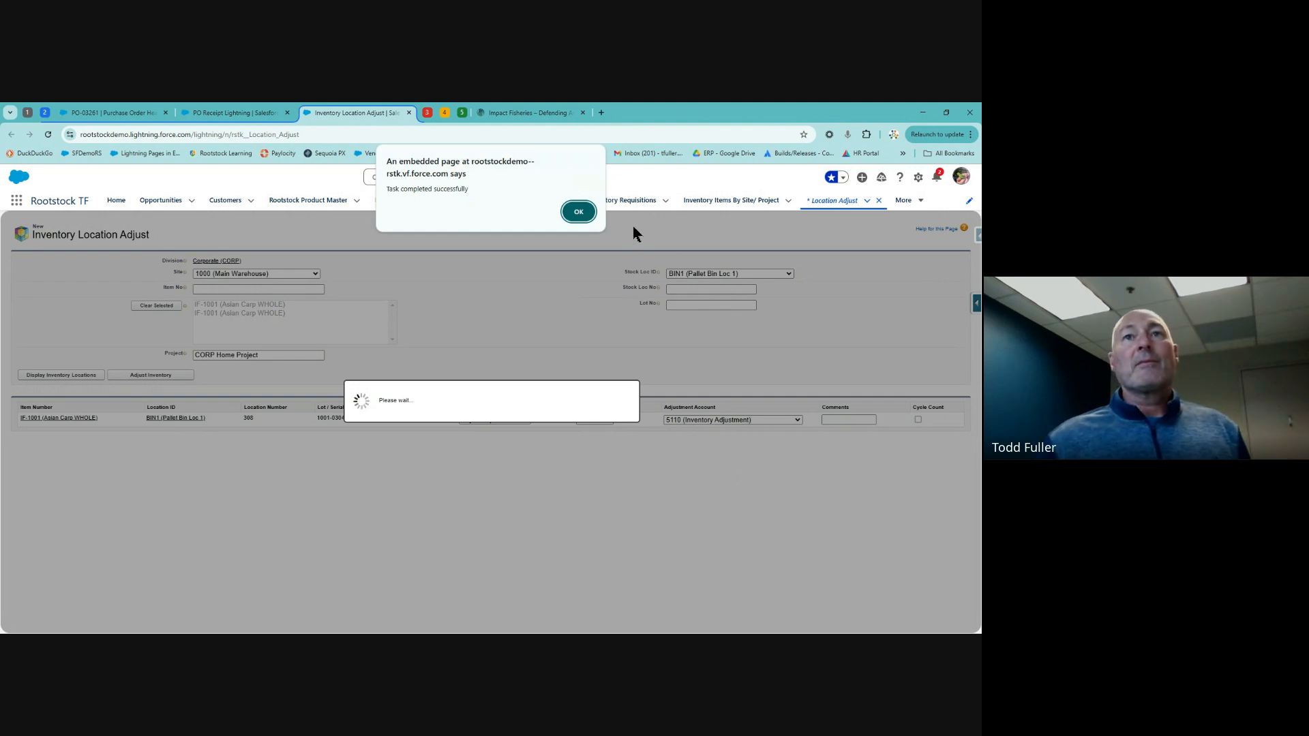
{"action": "left_click", "coordinate": [576, 213]}
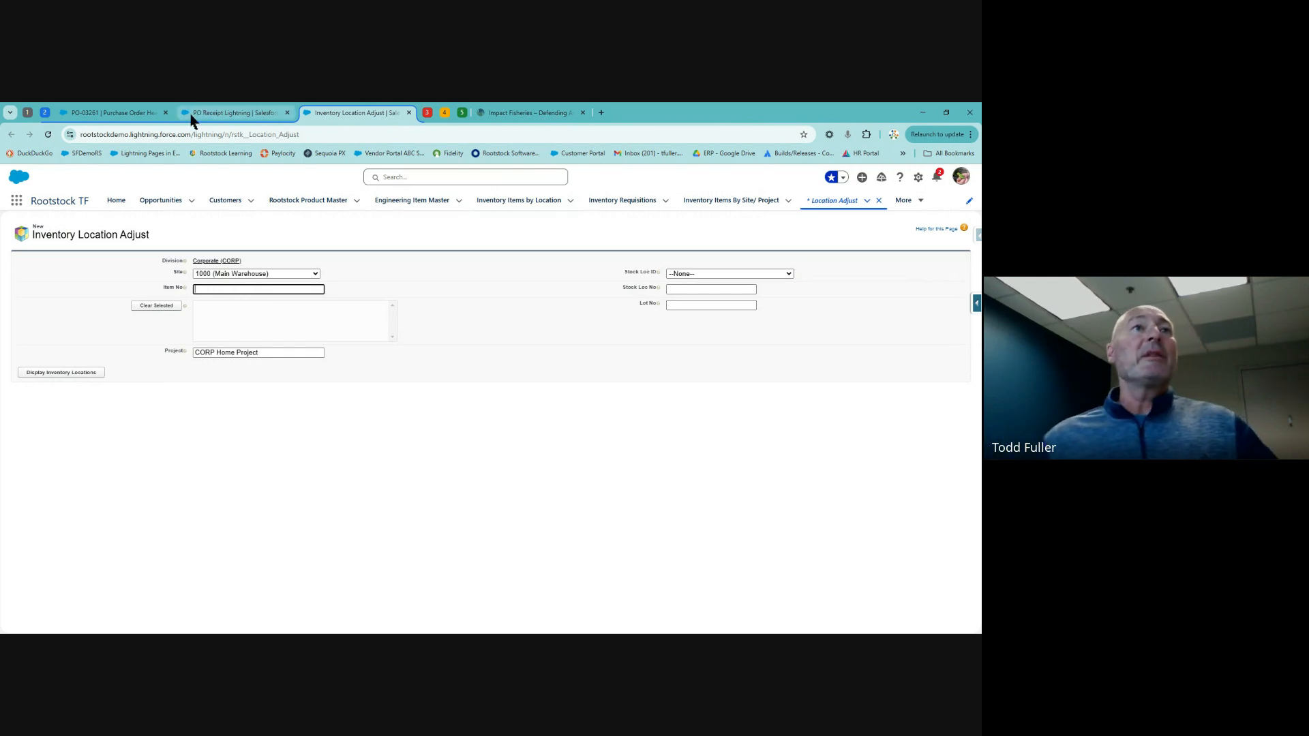
- Return to the printed sales order document and review its product lines and order total
{"action": "left_click", "coordinate": [27, 112]}
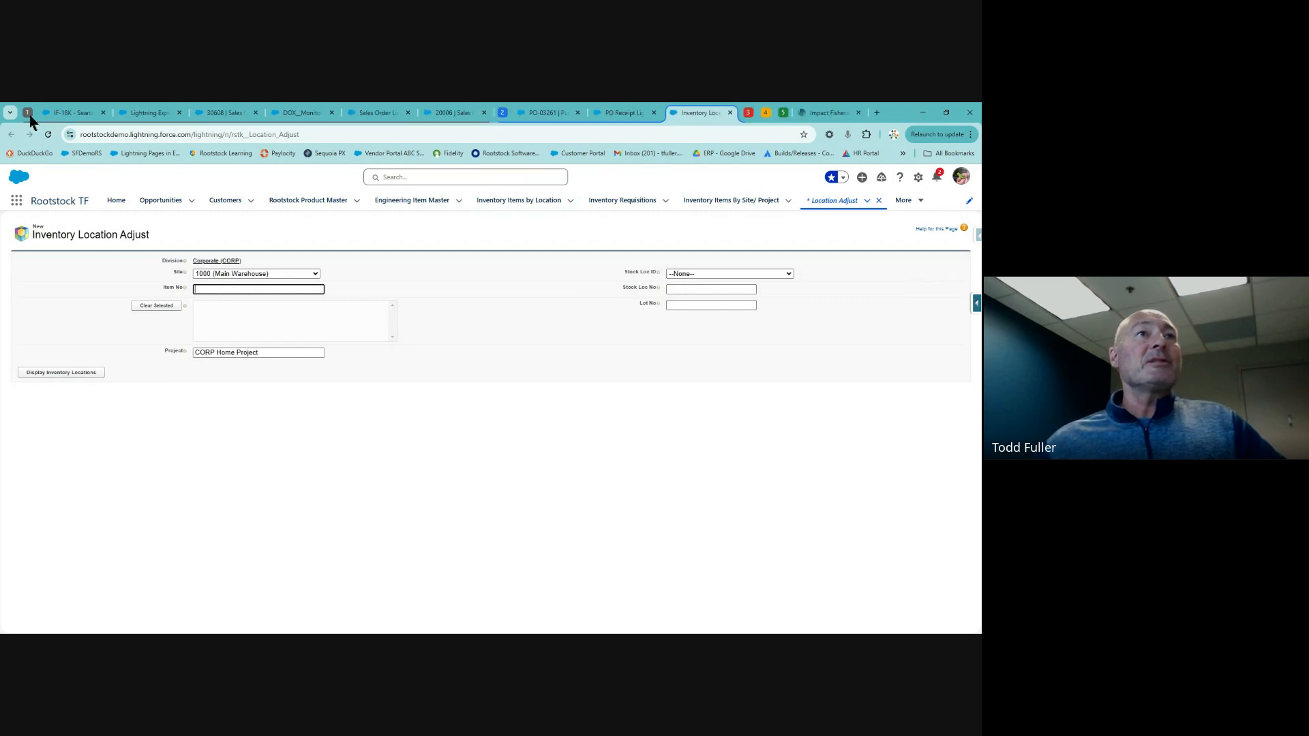
{"action": "left_click", "coordinate": [300, 112]}
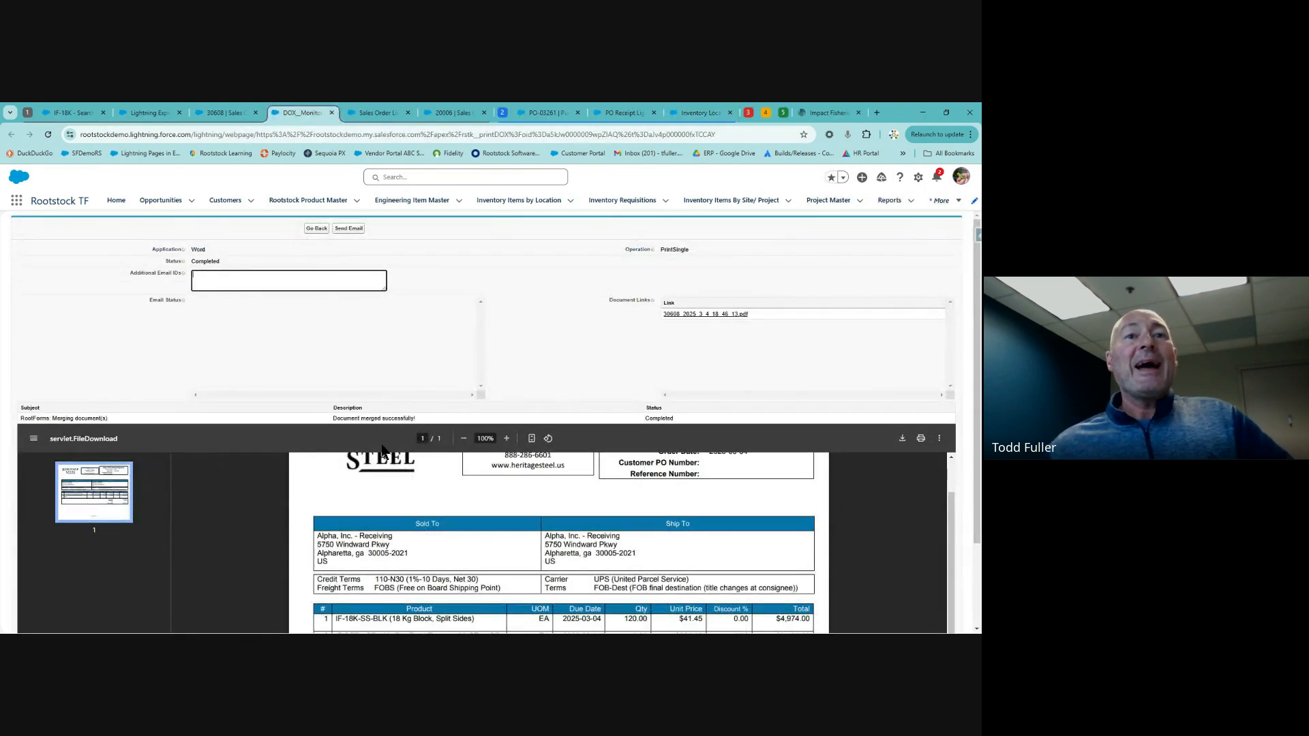
{"action": "scroll", "coordinate": [409, 512], "scroll_direction": "down", "scroll_amount": 3}
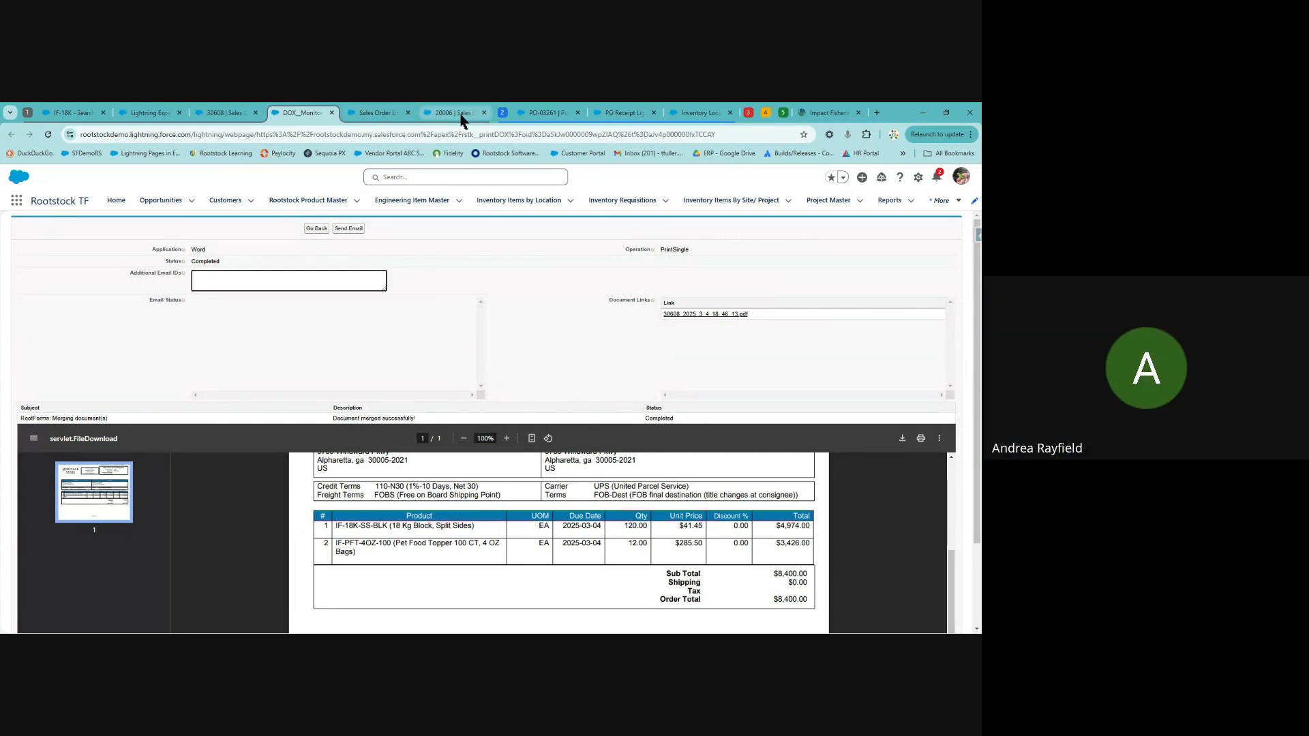
- Collapse the first and second tab groups, expand the third one and open disassembly work order WO-275006
{"action": "left_click", "coordinate": [28, 113]}
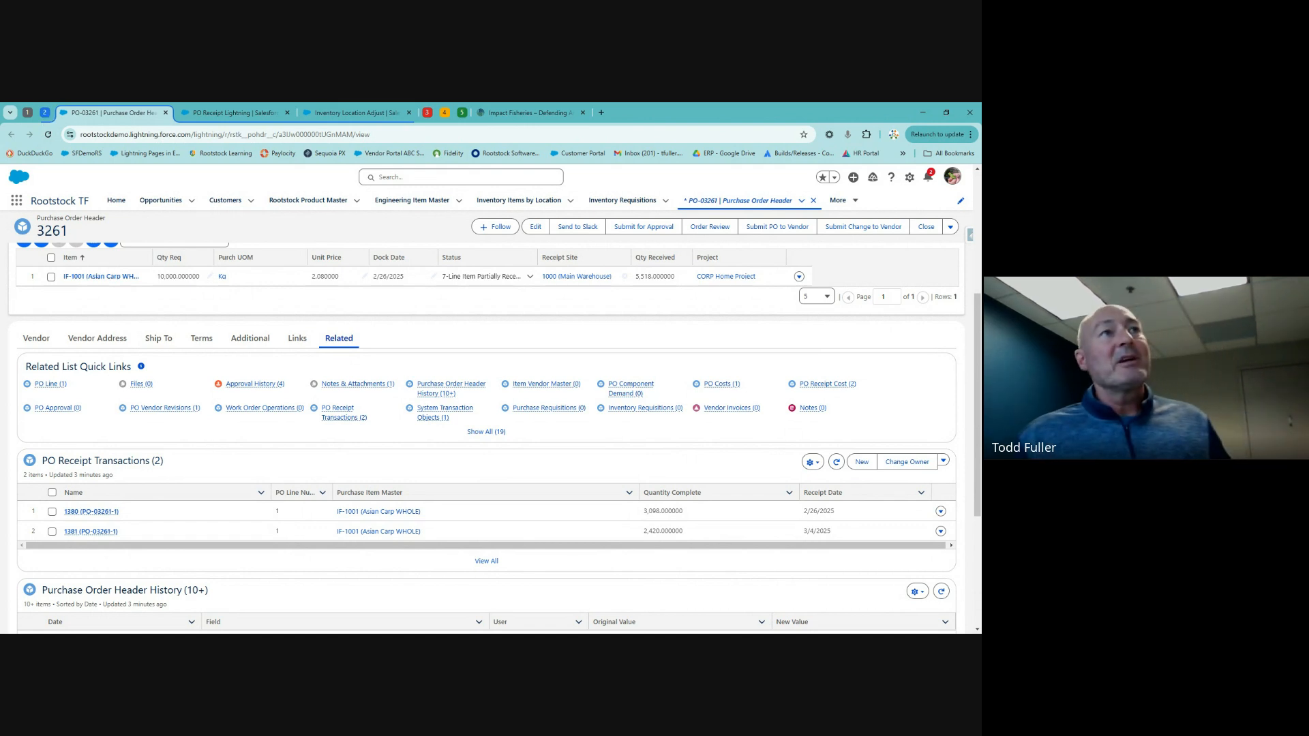
{"action": "left_click", "coordinate": [45, 113]}
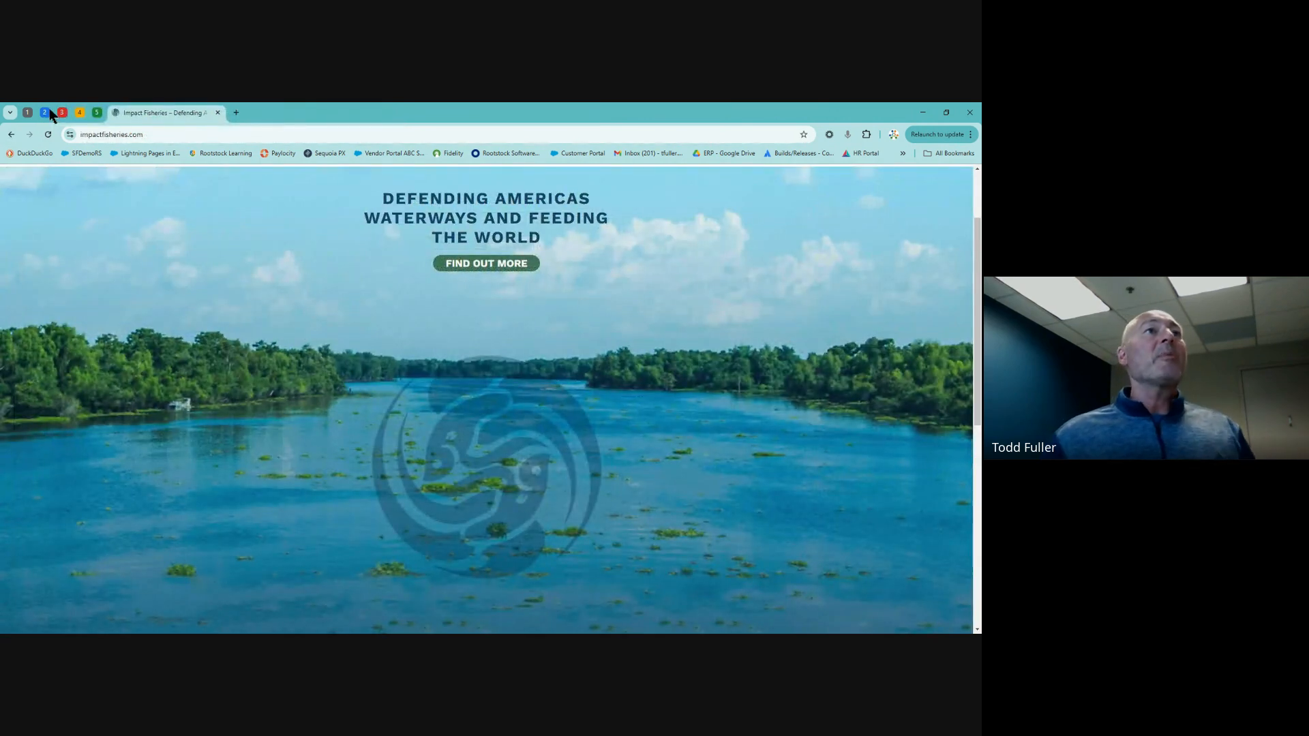
{"action": "left_click", "coordinate": [63, 114]}
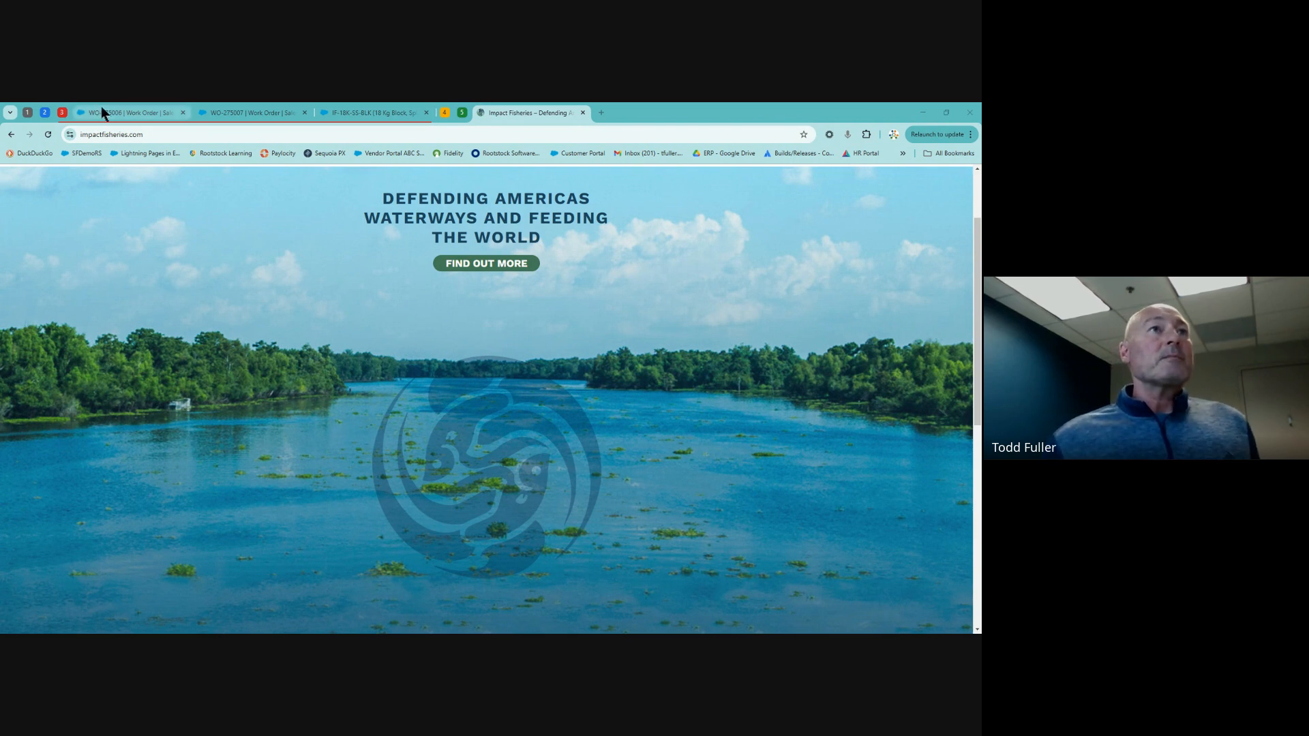
{"action": "left_click", "coordinate": [120, 111]}
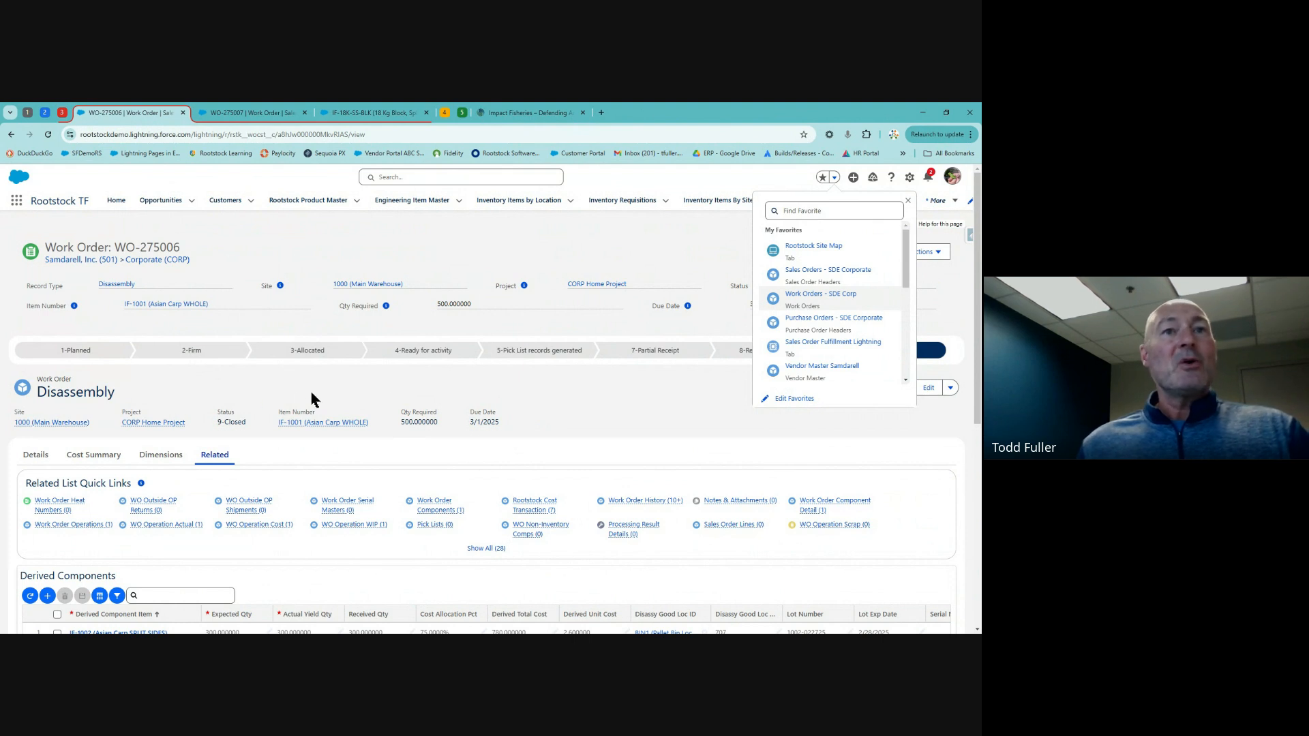
- Examine the work order's derived components, comparing expected and actual yield quantities for the split sides and trim items
{"action": "scroll", "coordinate": [522, 436], "scroll_direction": "down", "scroll_amount": 1}
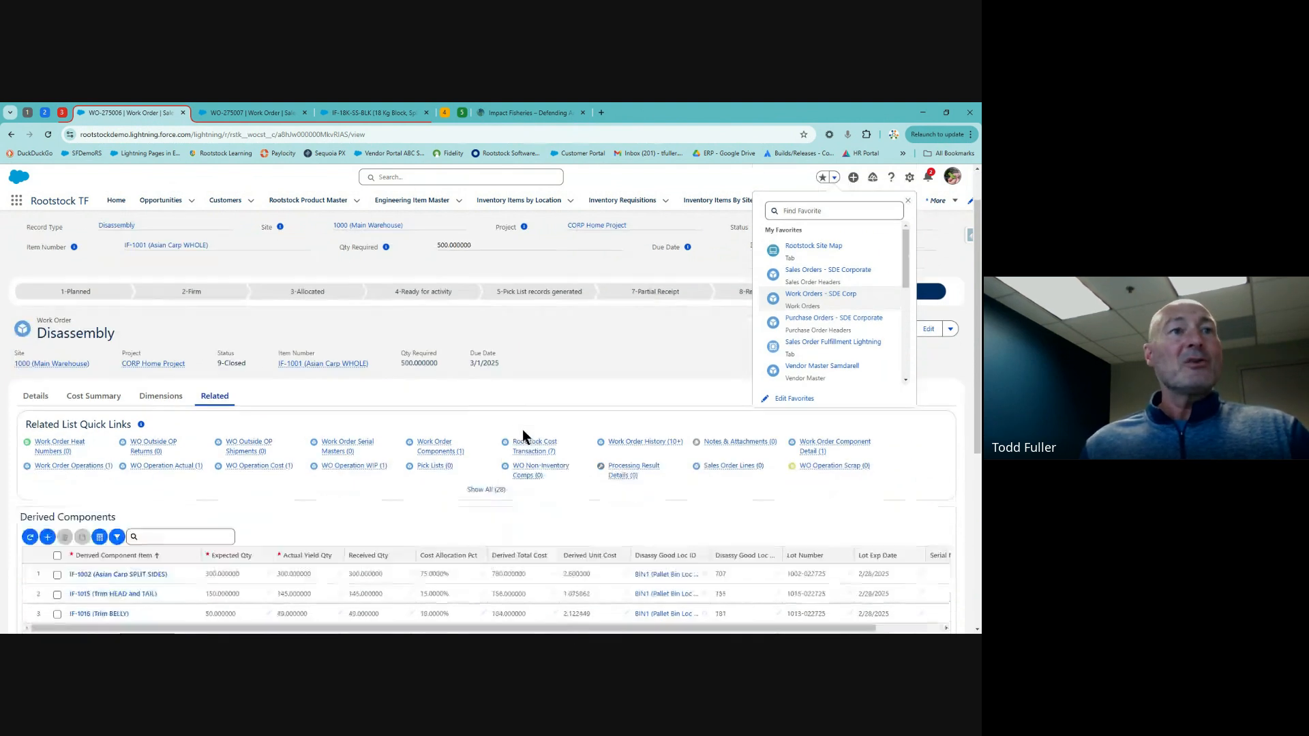
{"action": "scroll", "coordinate": [232, 453], "scroll_direction": "down", "scroll_amount": 1}
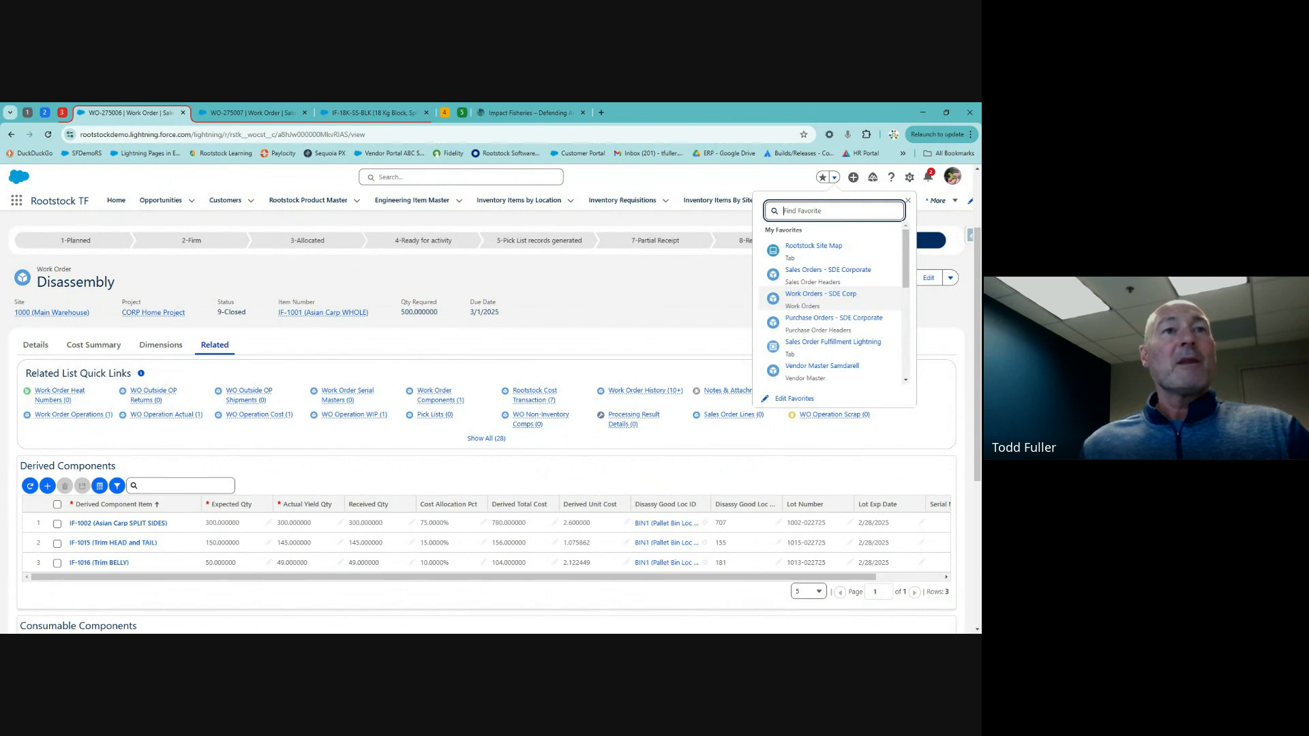
{"action": "scroll", "coordinate": [161, 444], "scroll_direction": "down", "scroll_amount": 1}
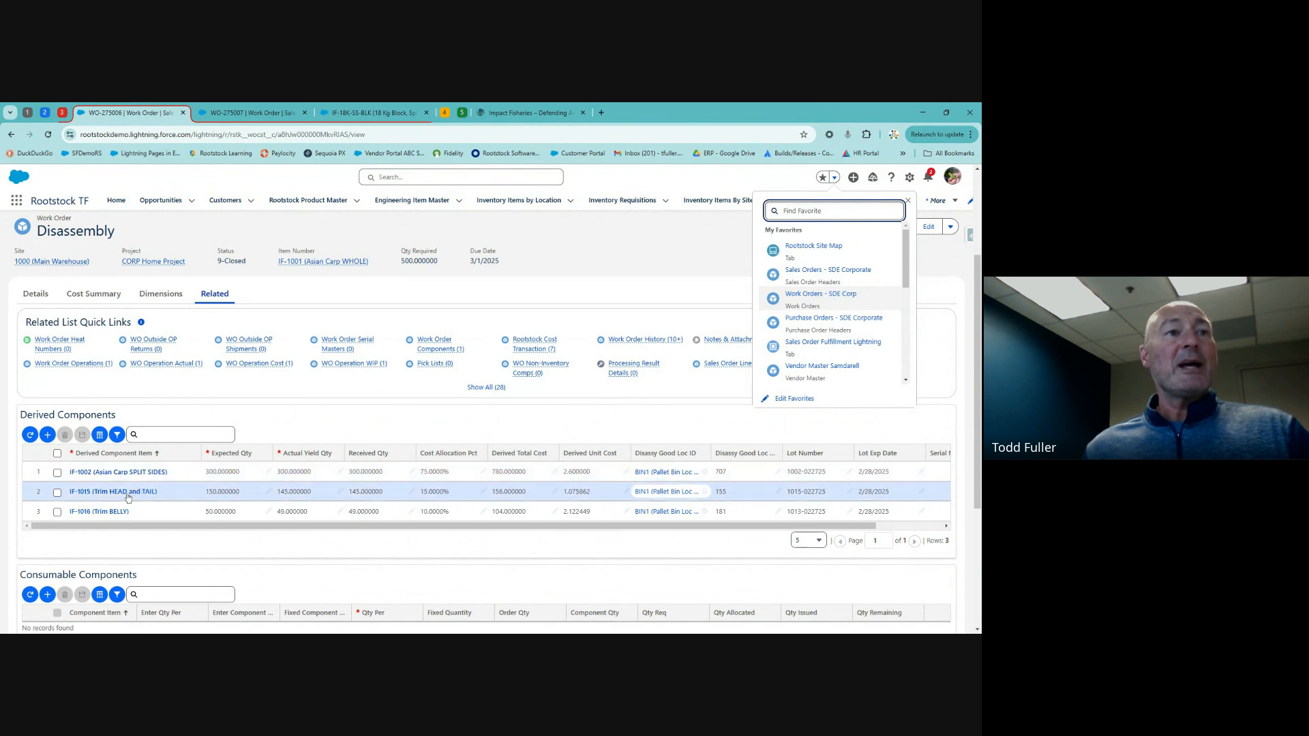
{"action": "mouse_move", "coordinate": [129, 492]}
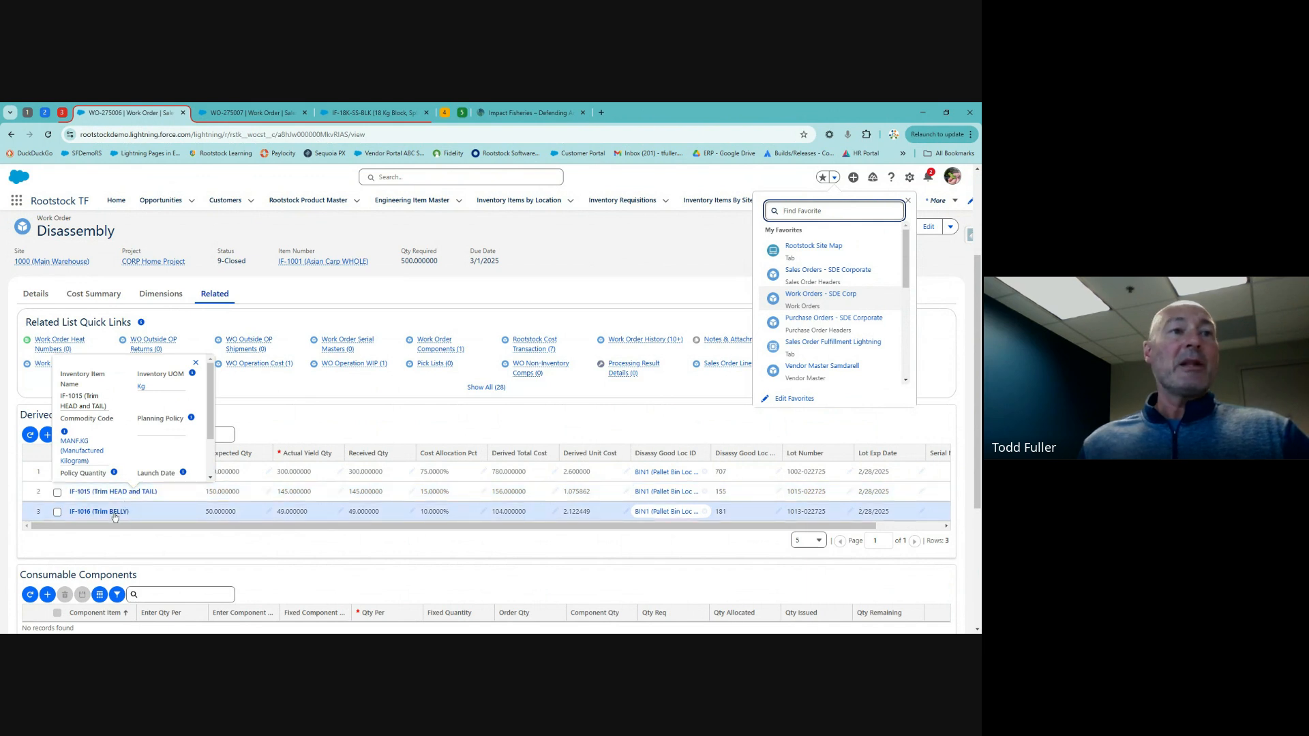
{"action": "mouse_move", "coordinate": [114, 516]}
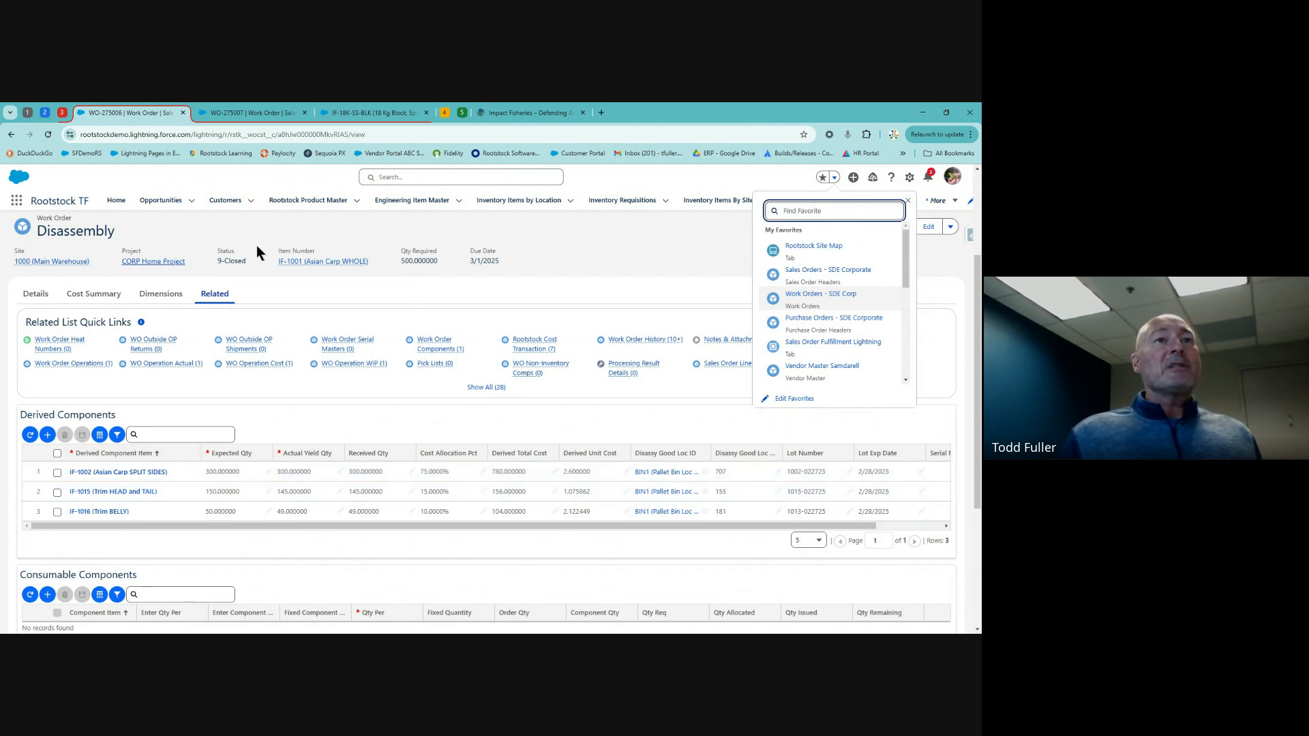
{"action": "mouse_move", "coordinate": [323, 264]}
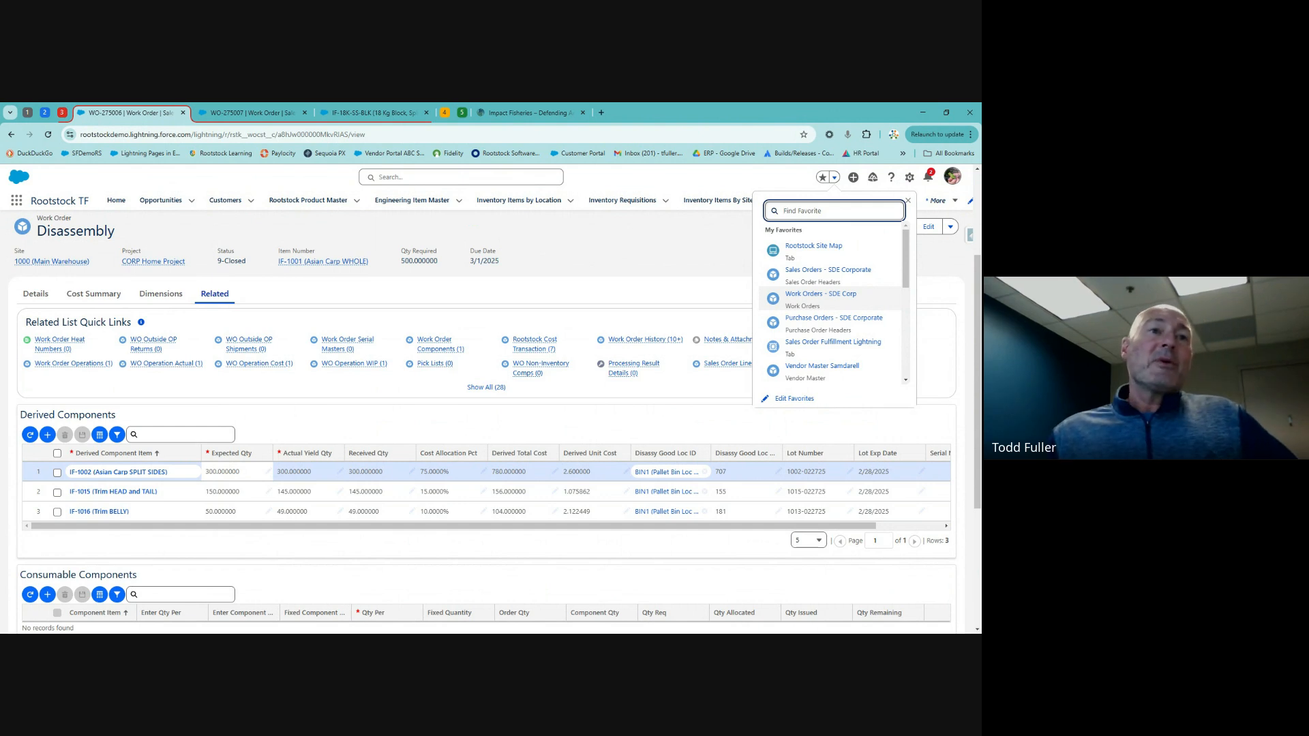
{"action": "left_click", "coordinate": [228, 510]}
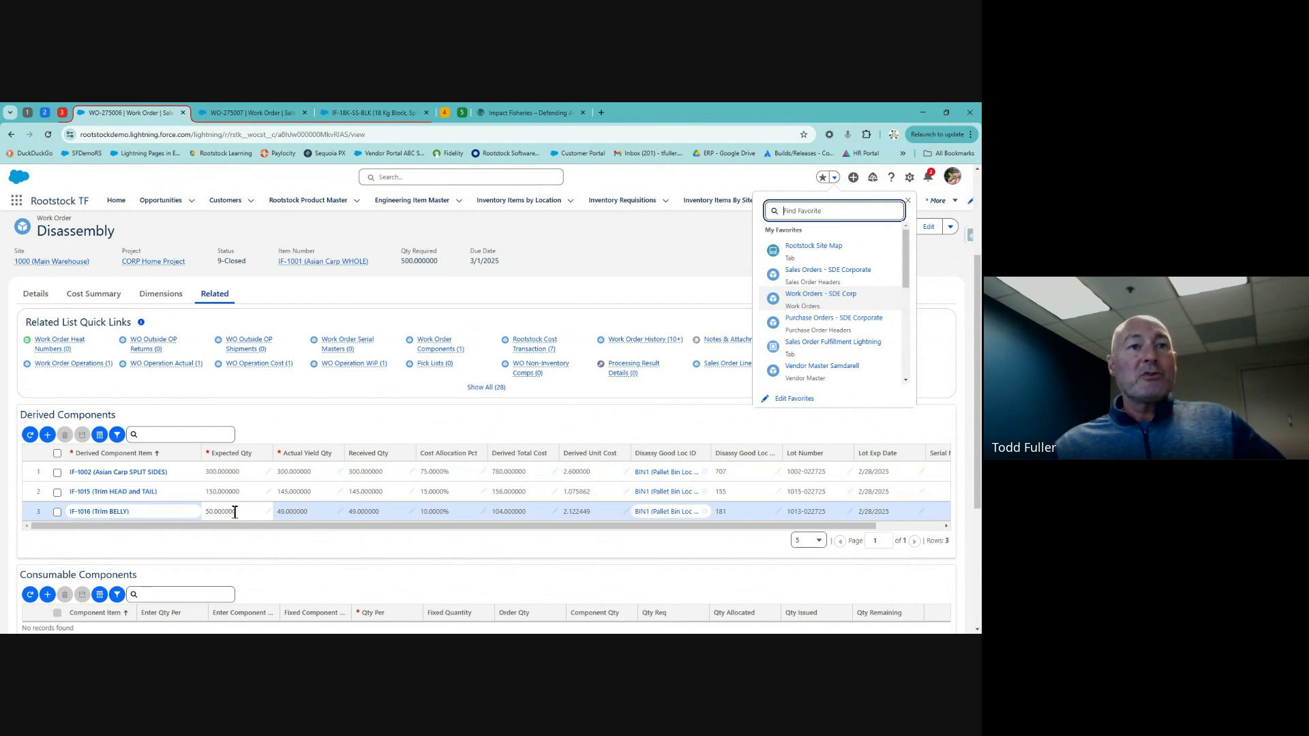
{"action": "left_click", "coordinate": [239, 477]}
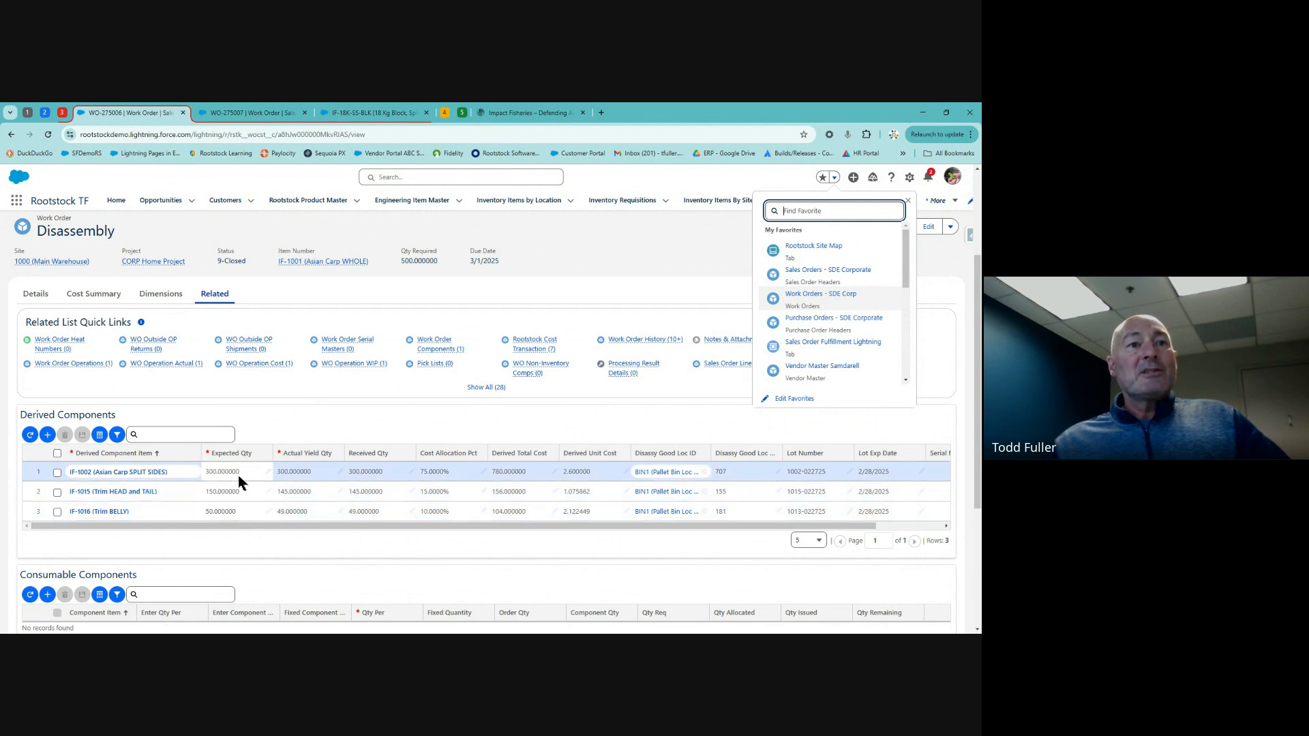
{"action": "left_click", "coordinate": [305, 473]}
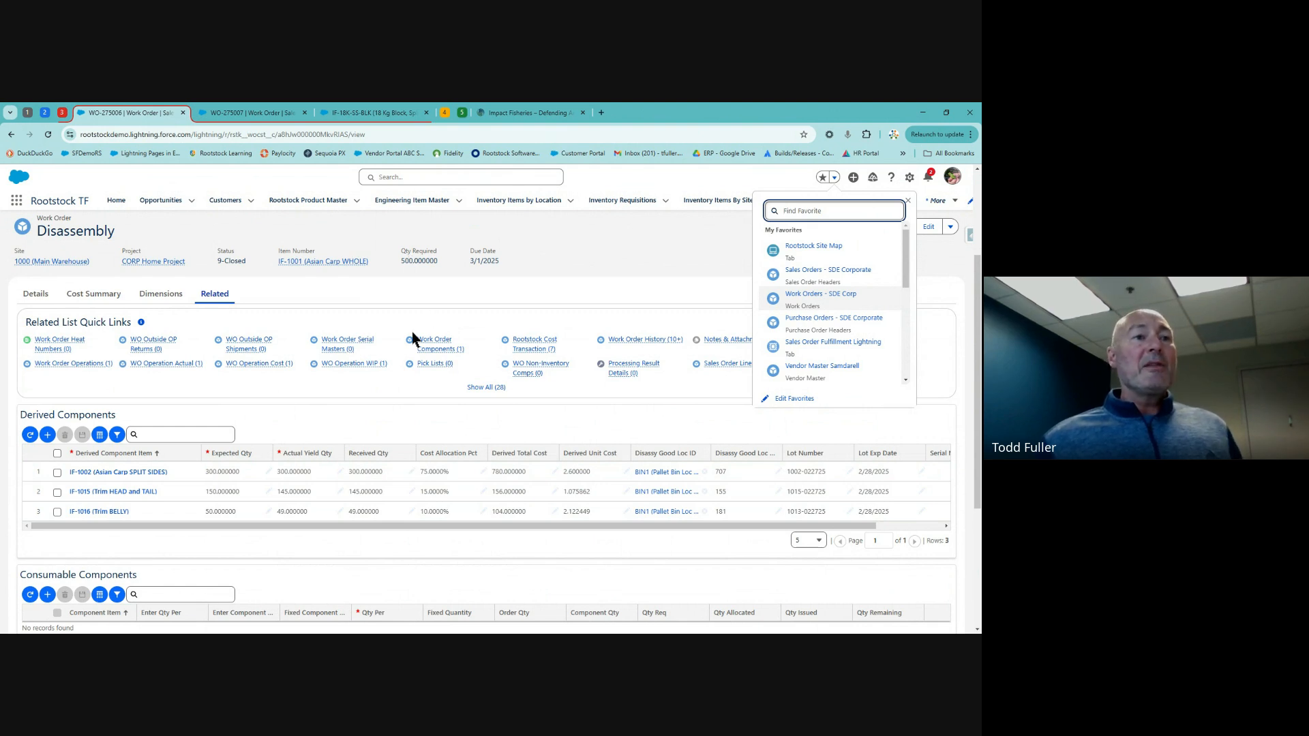
- Review the work order's labor operation and the lot numbers of its derived components, closing the favorites list
{"action": "scroll", "coordinate": [419, 340], "scroll_direction": "down", "scroll_amount": 2}
{"action": "scroll", "coordinate": [419, 340], "scroll_direction": "down", "scroll_amount": 1}
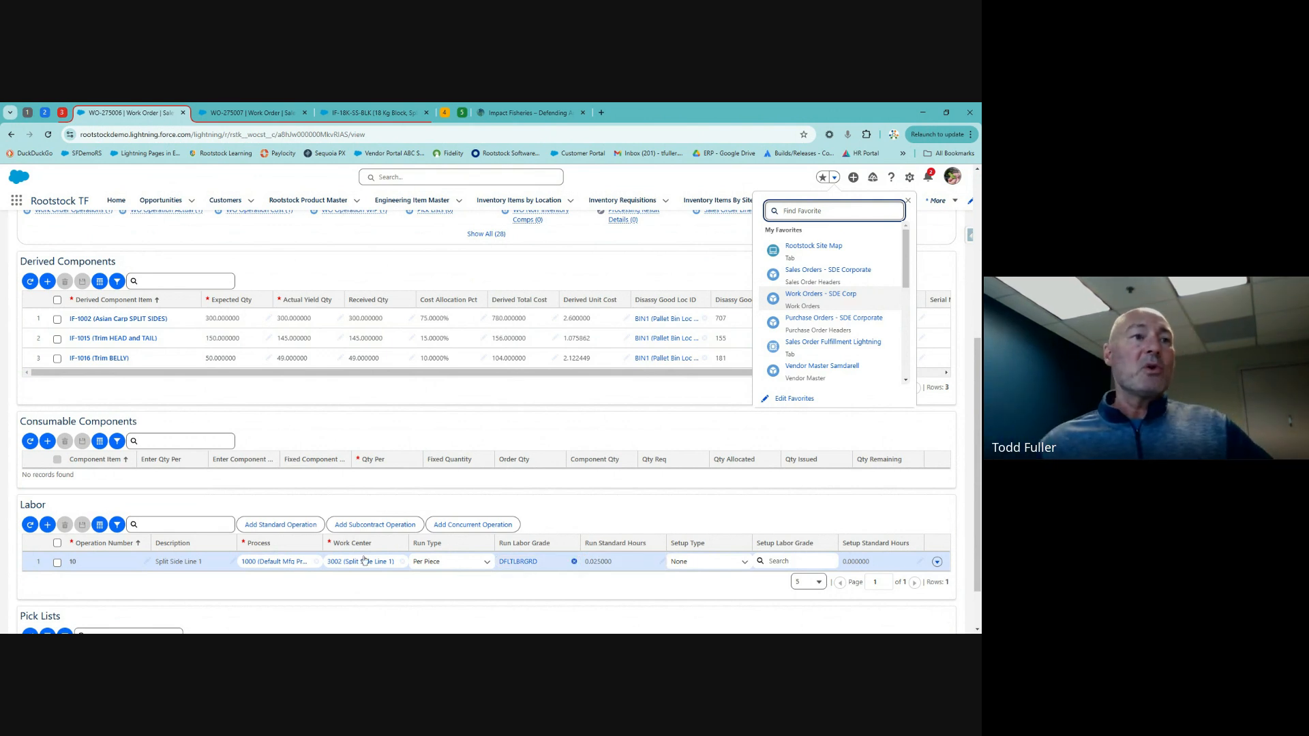
{"action": "scroll", "coordinate": [414, 450], "scroll_direction": "up", "scroll_amount": 1}
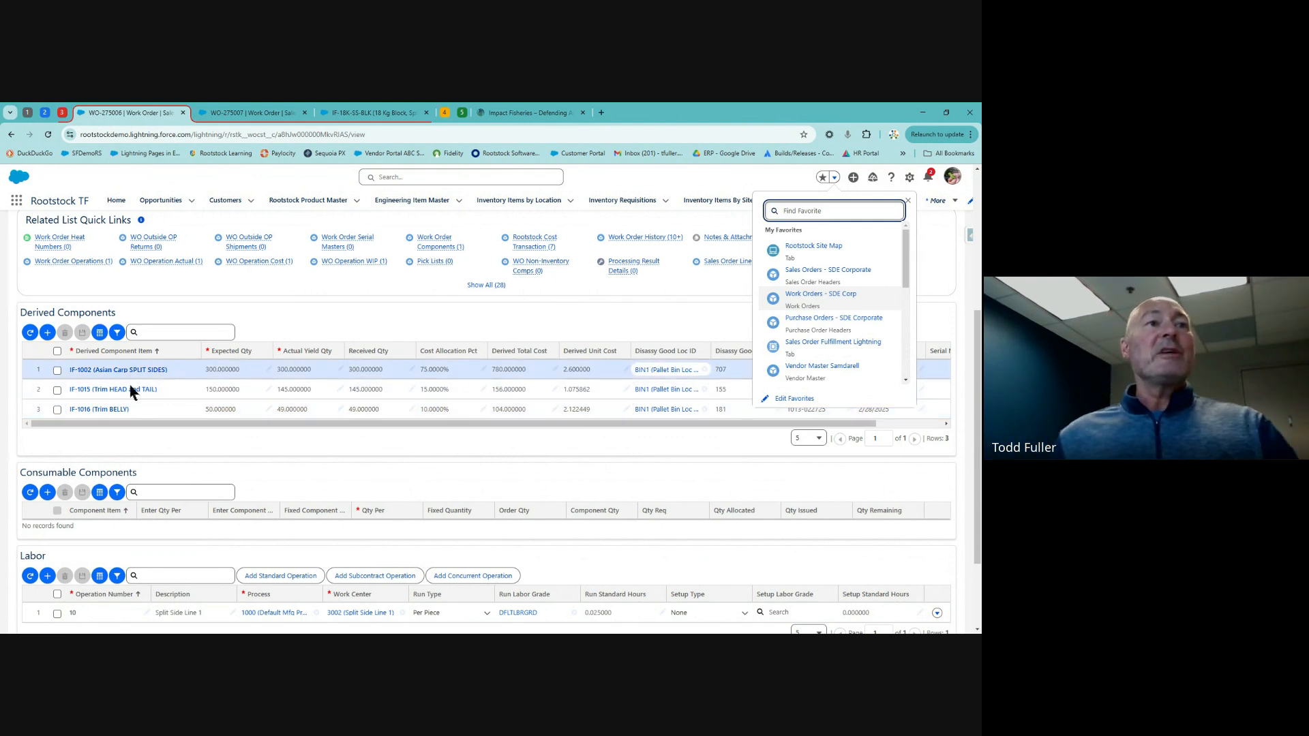
{"action": "mouse_move", "coordinate": [143, 417]}
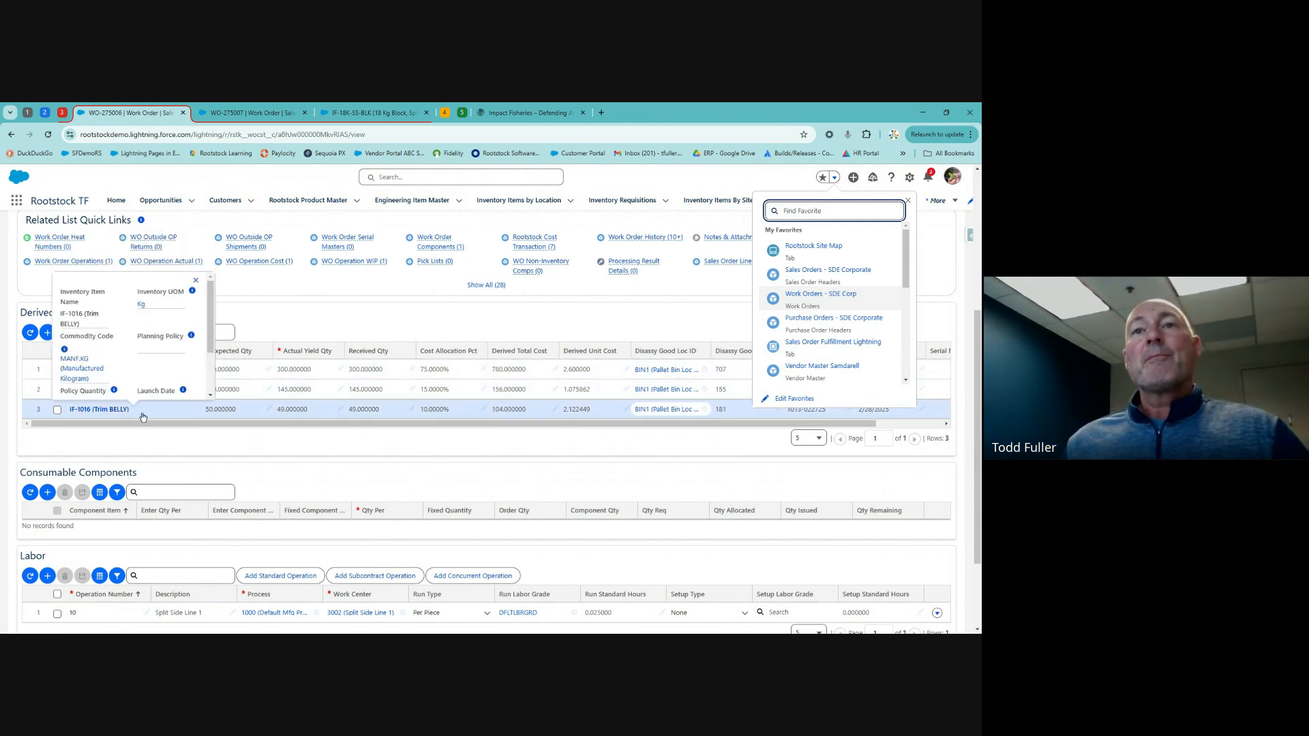
{"action": "left_click", "coordinate": [835, 178]}
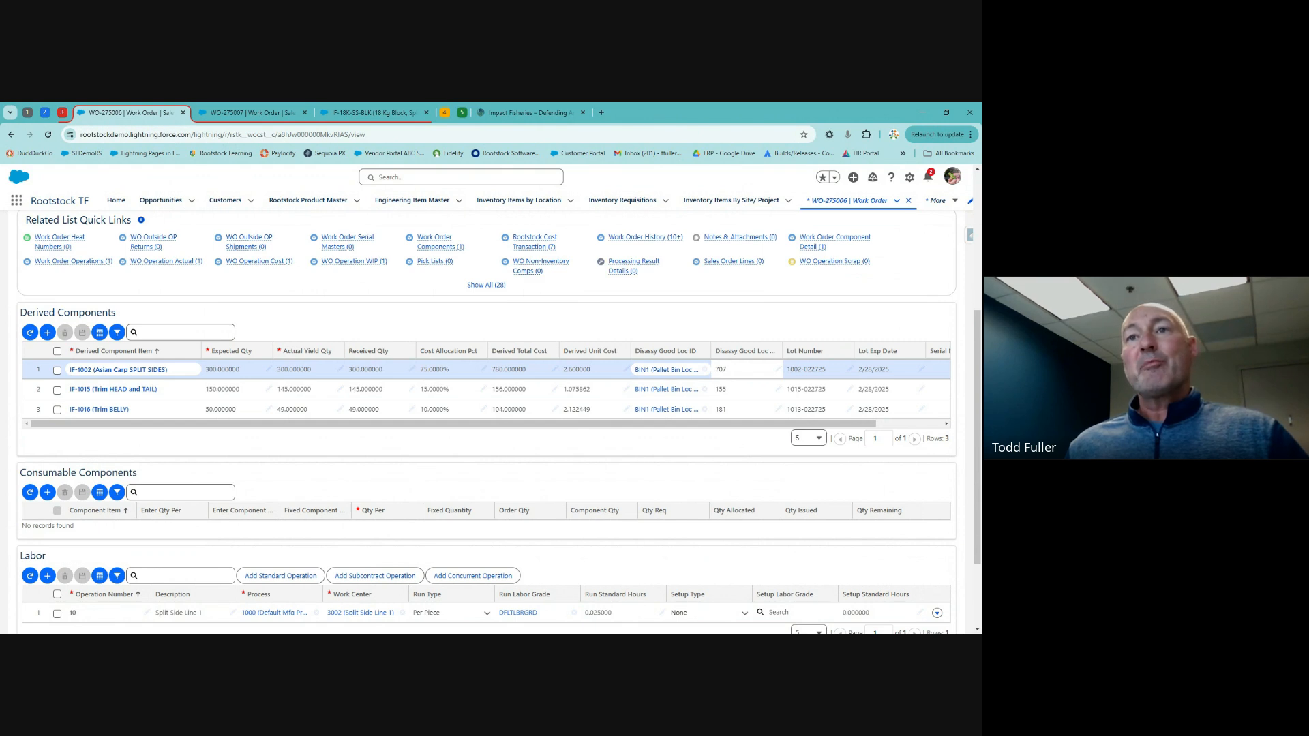
{"action": "left_click", "coordinate": [791, 369]}
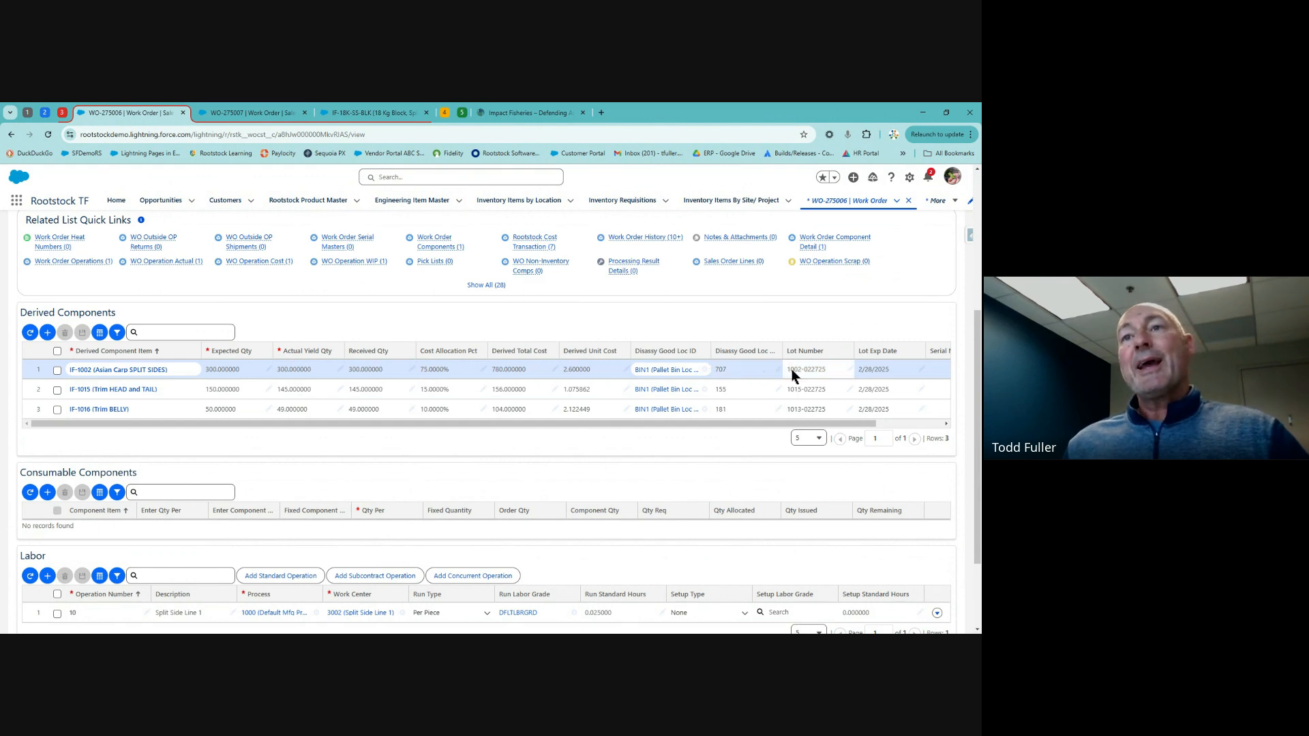
{"action": "left_click", "coordinate": [798, 408]}
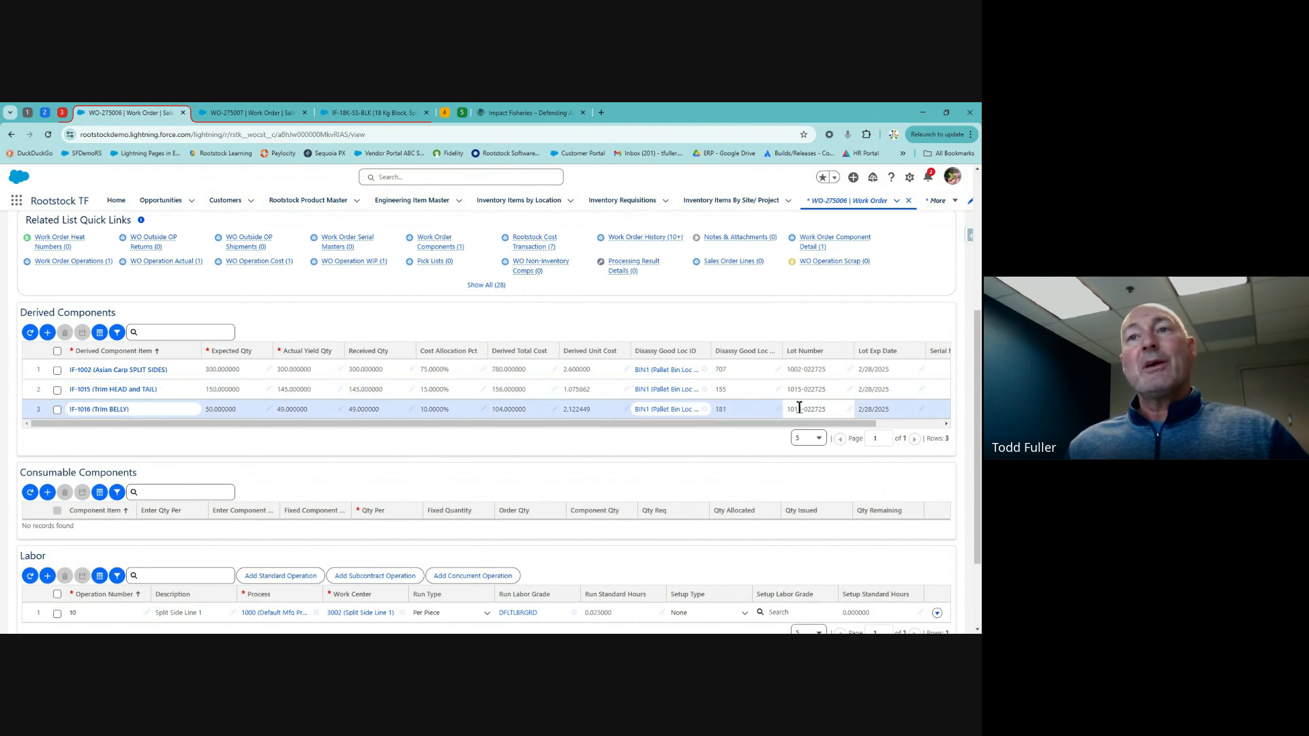
- Examine the lot numbers, expiration dates and serial number column of the derived components on work order WO-275006
{"action": "left_click", "coordinate": [799, 371]}
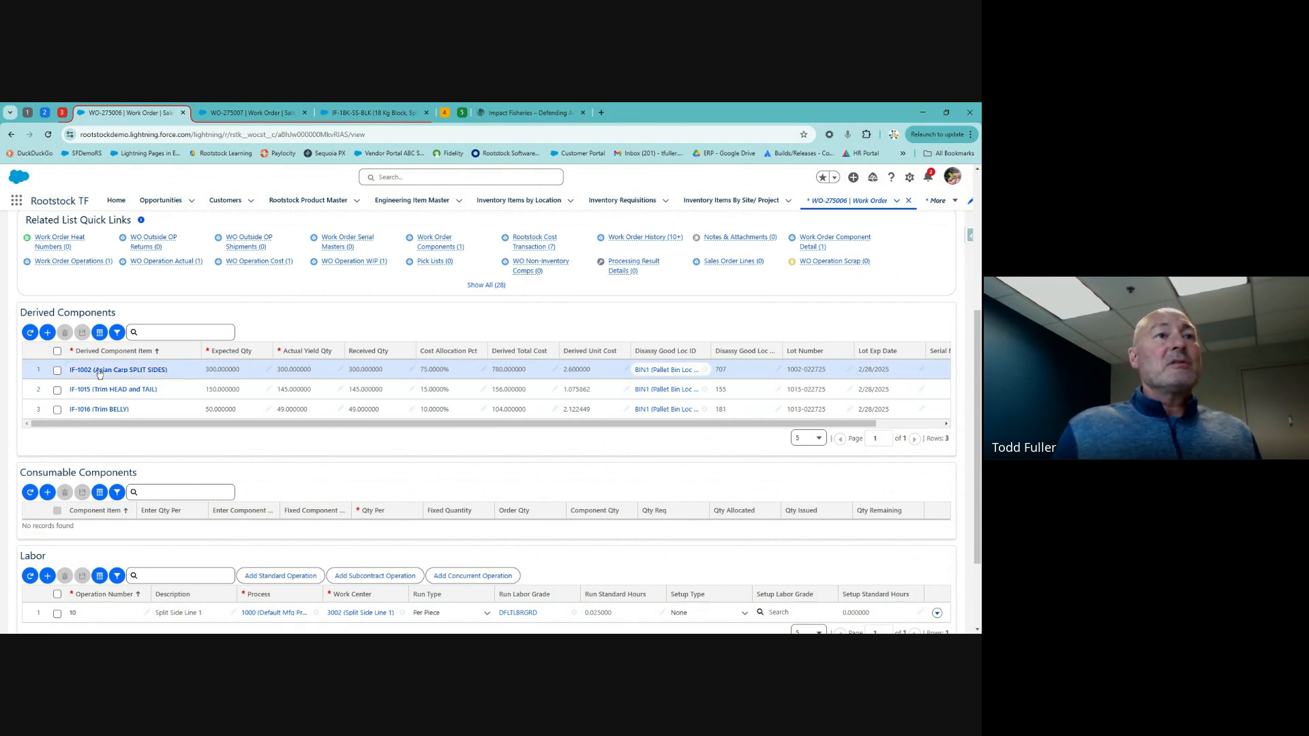
{"action": "mouse_move", "coordinate": [99, 373]}
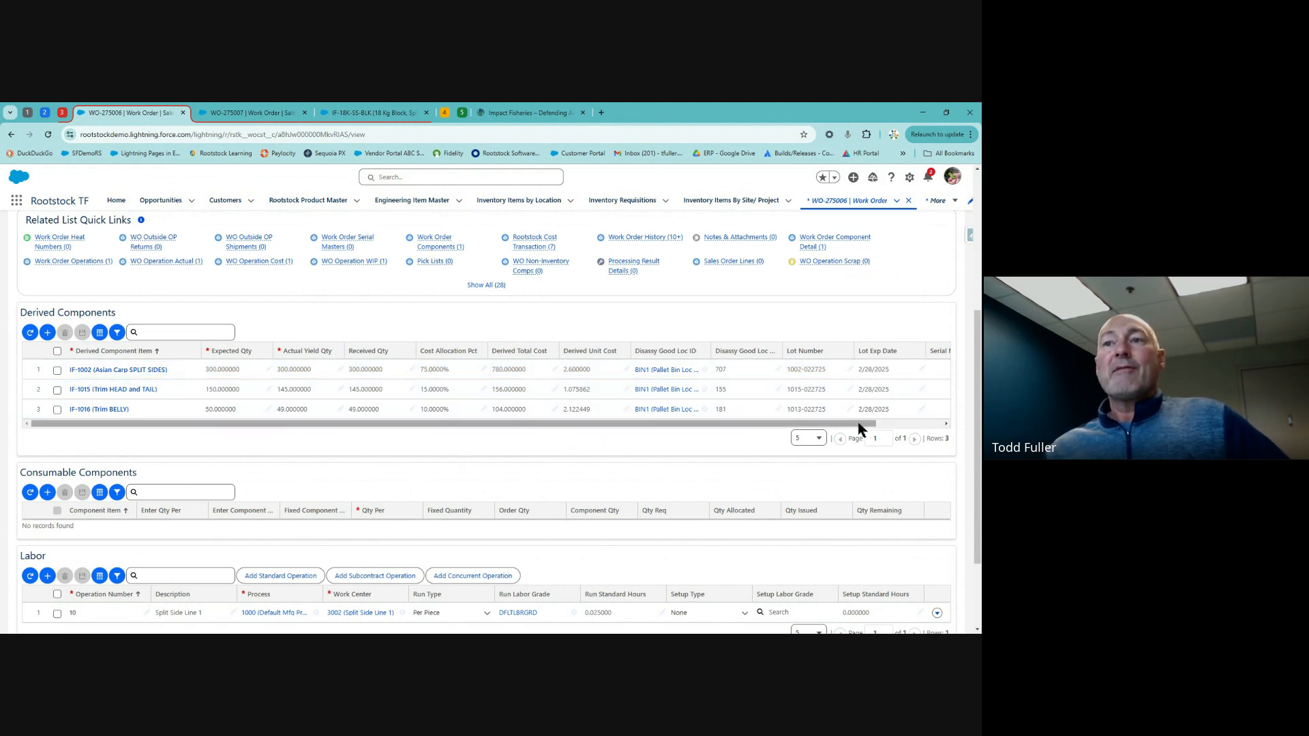
{"action": "left_click_drag", "start_coordinate": [858, 428], "coordinate": [898, 426]}
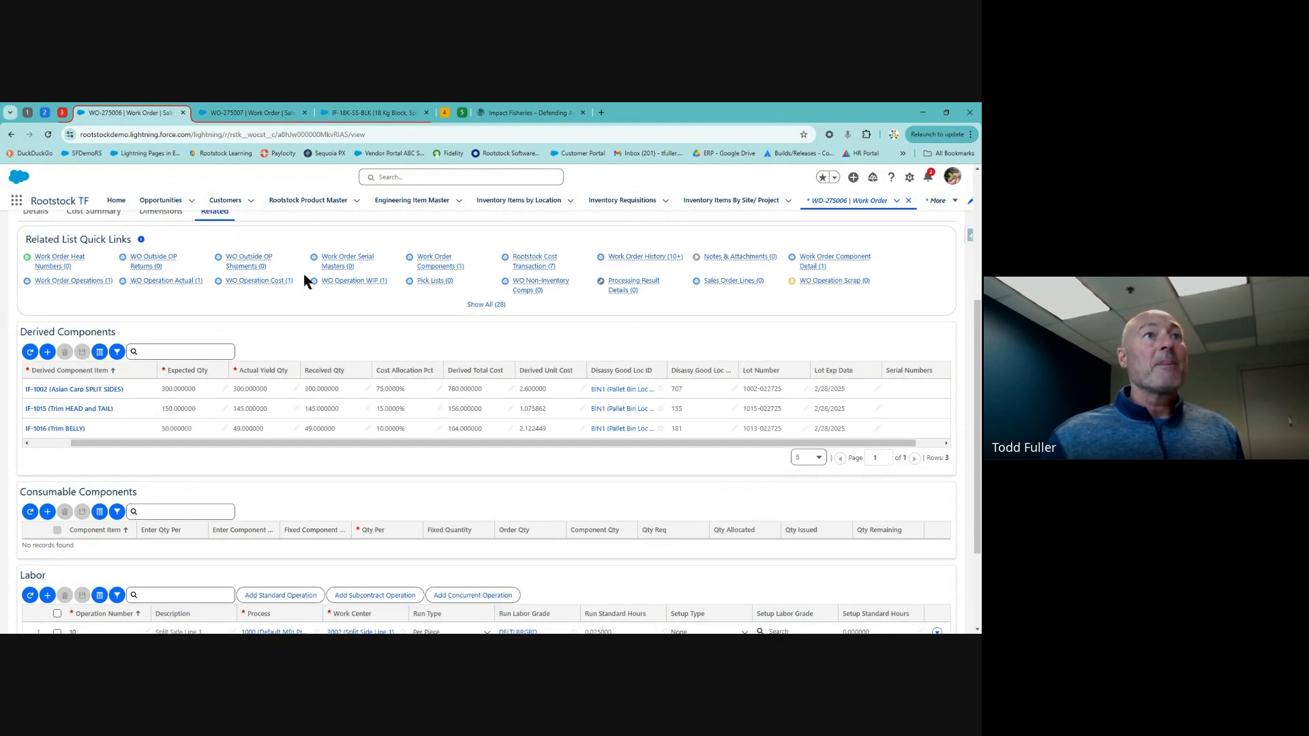
{"action": "scroll", "coordinate": [300, 273], "scroll_direction": "up", "scroll_amount": 2}
{"action": "scroll", "coordinate": [229, 364], "scroll_direction": "down", "scroll_amount": 3}
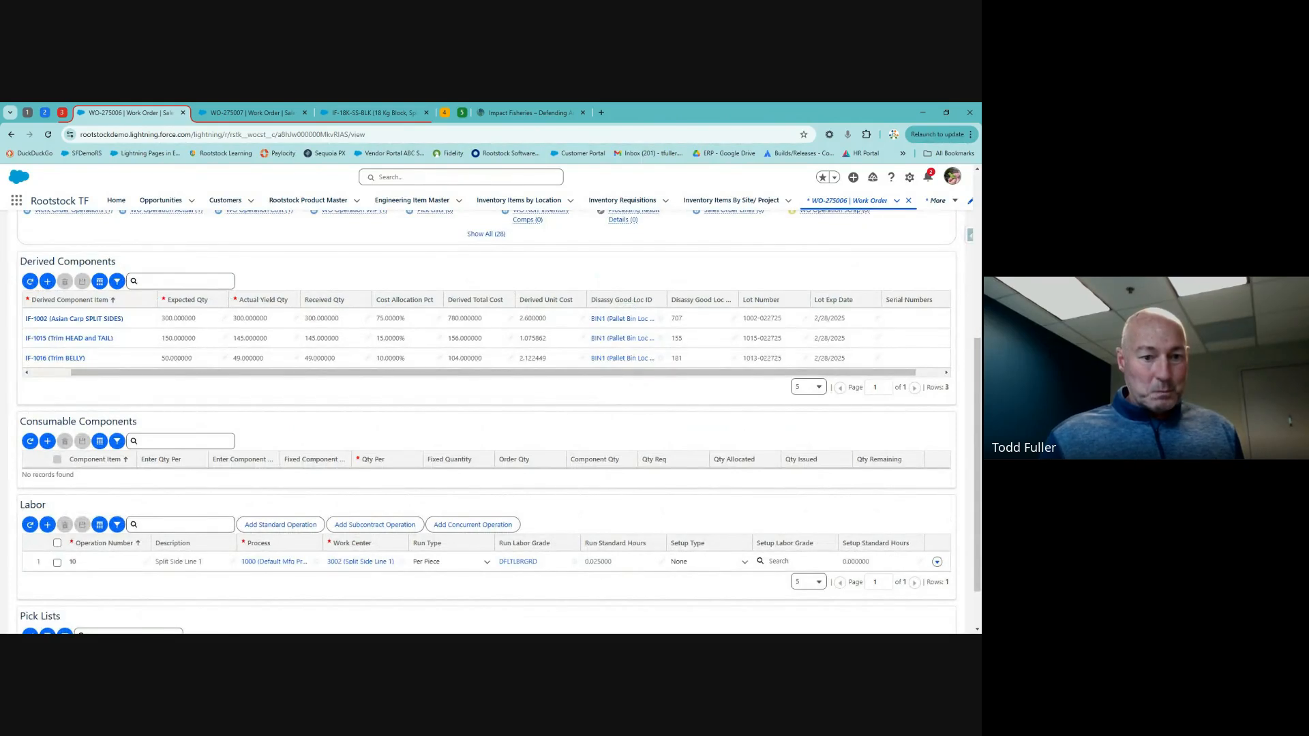
- Look over the components and status of work order WO-275007, and return to the derived trim items of WO-275006
{"action": "left_click", "coordinate": [222, 112]}
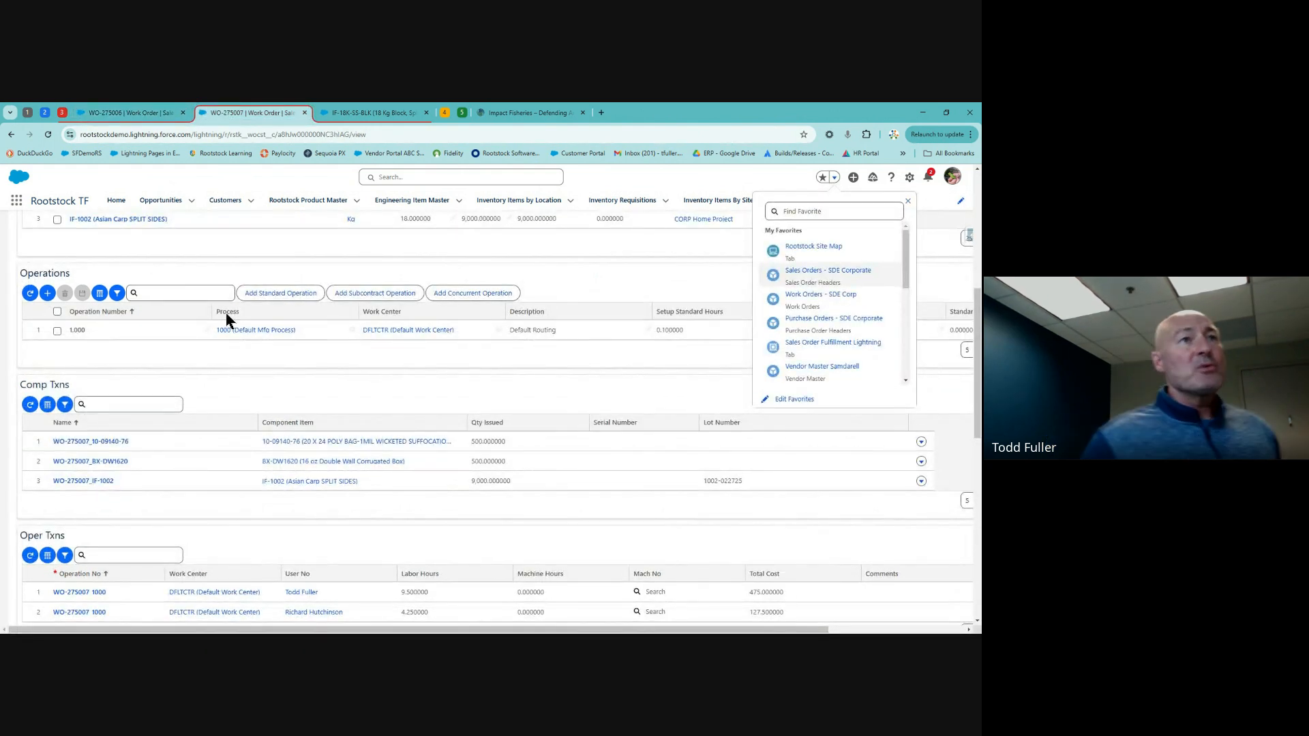
{"action": "scroll", "coordinate": [228, 313], "scroll_direction": "up", "scroll_amount": 3}
{"action": "scroll", "coordinate": [281, 335], "scroll_direction": "up", "scroll_amount": 1}
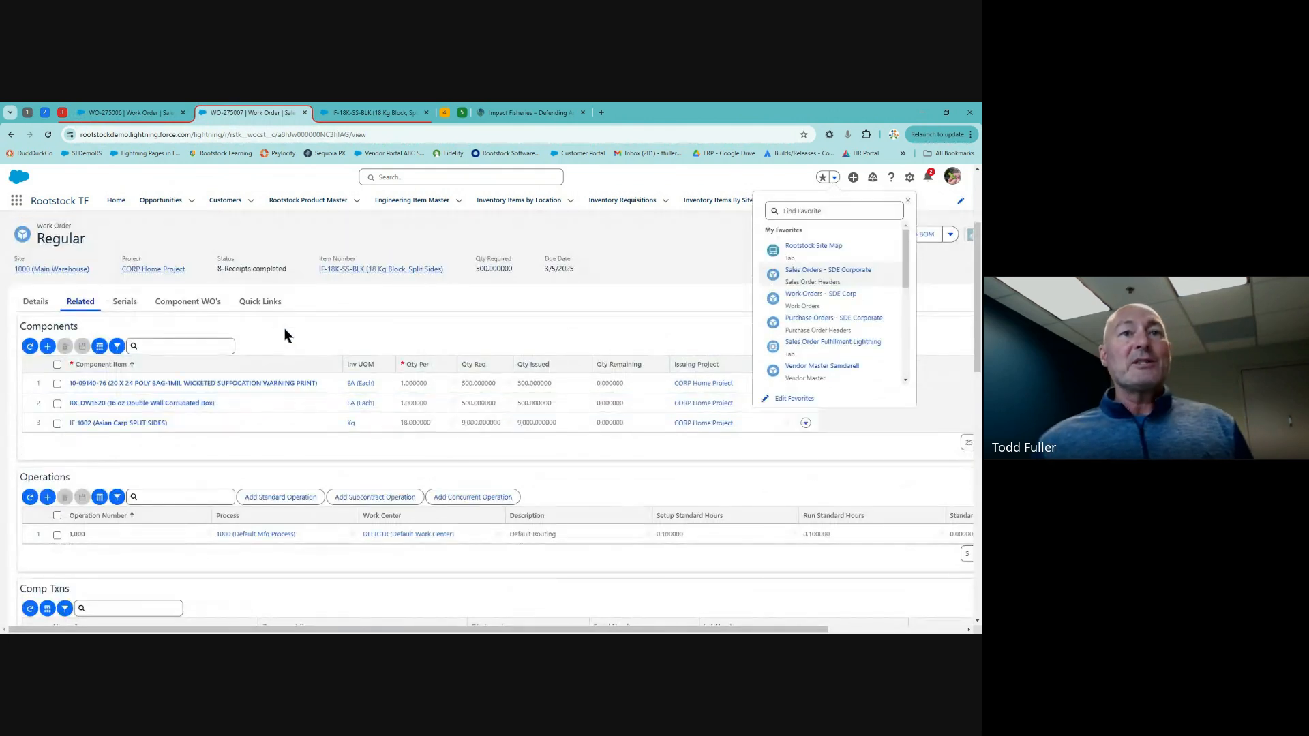
{"action": "scroll", "coordinate": [286, 329], "scroll_direction": "up", "scroll_amount": 1}
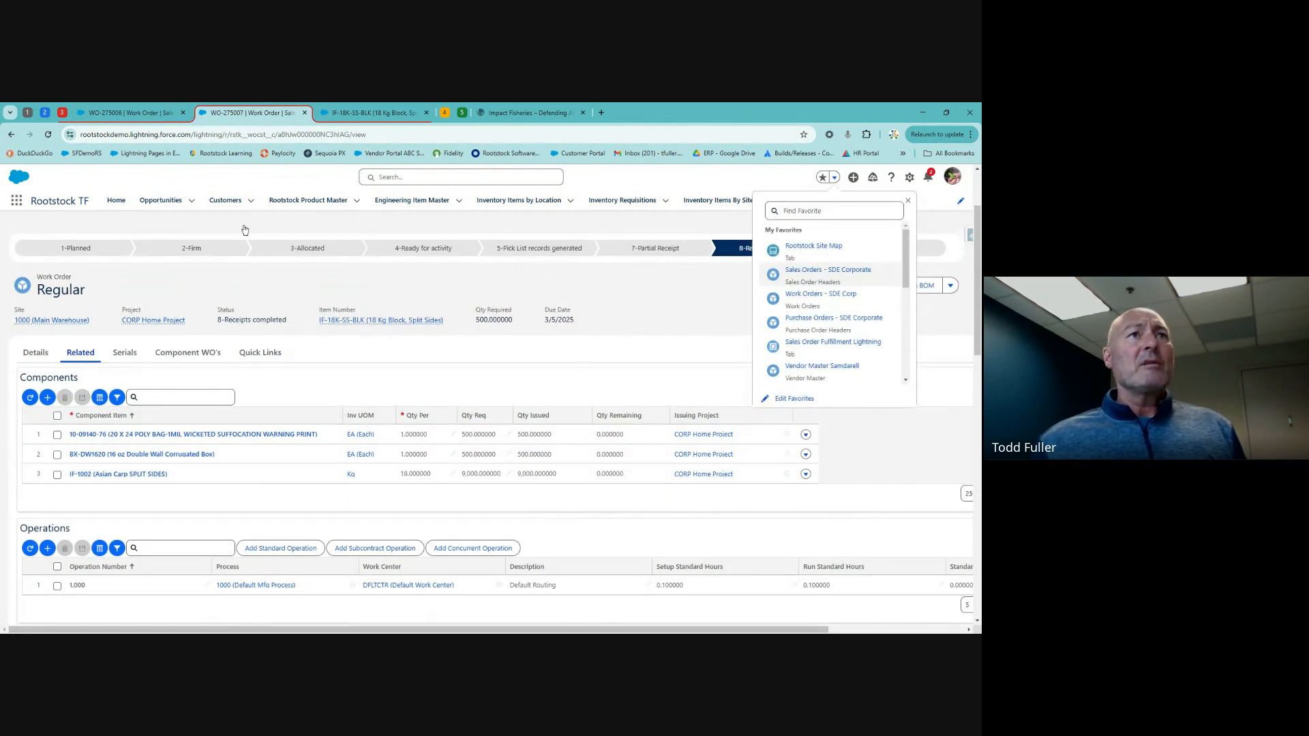
{"action": "left_click", "coordinate": [152, 113]}
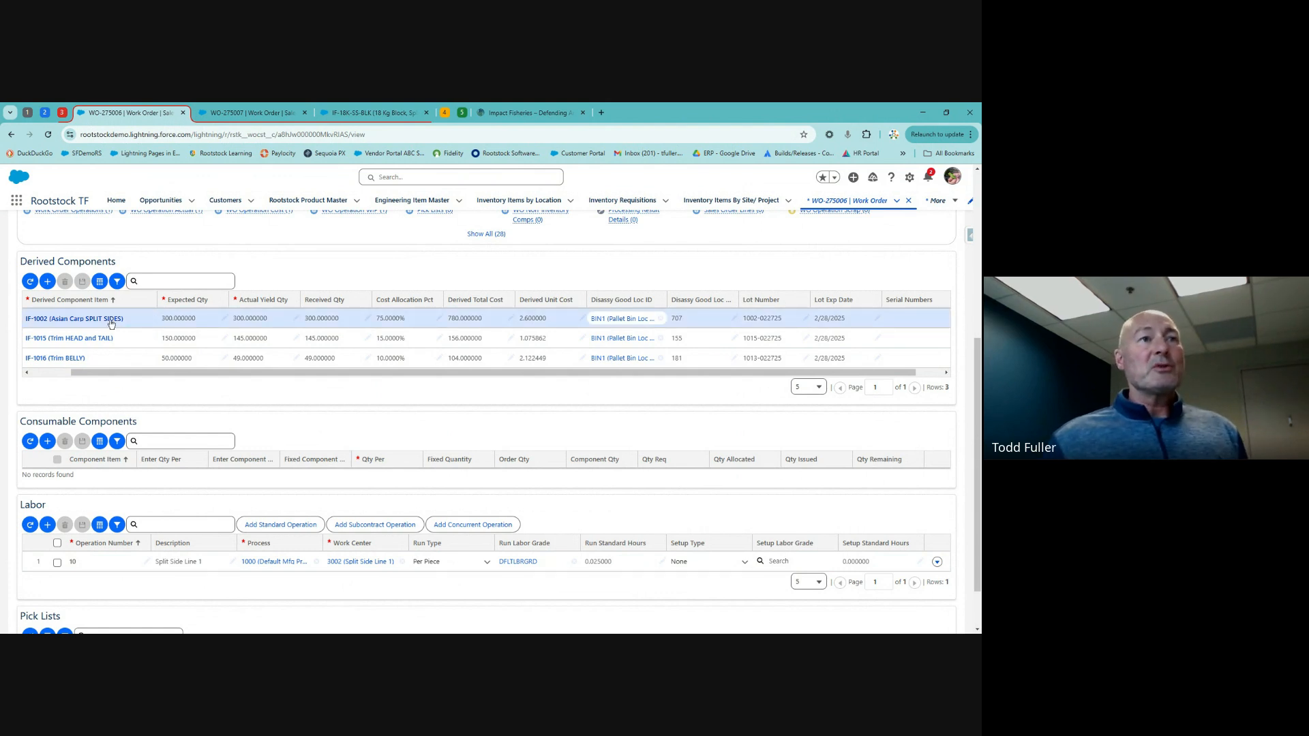
{"action": "mouse_move", "coordinate": [102, 339]}
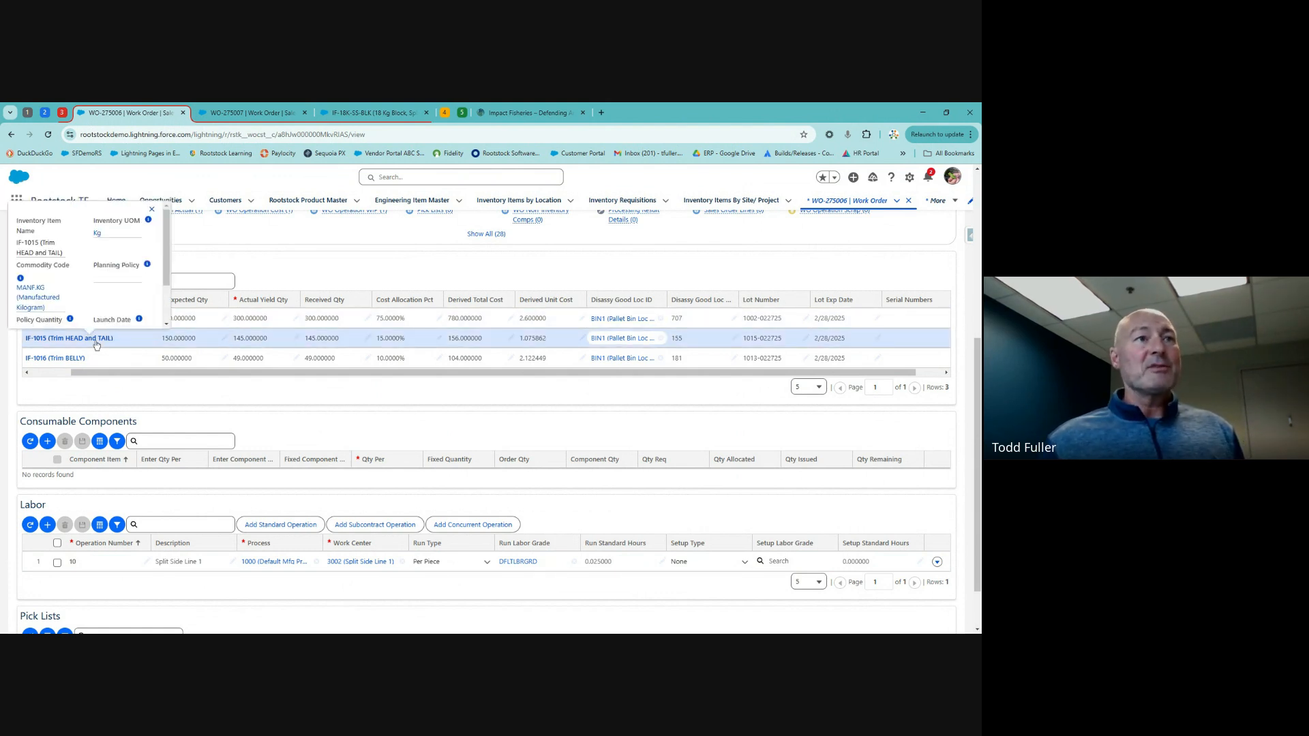
- Open the Inventory Items by Location list in a separate browser tab, search it for "trim" and clear the search
{"action": "middle_click", "coordinate": [511, 200]}
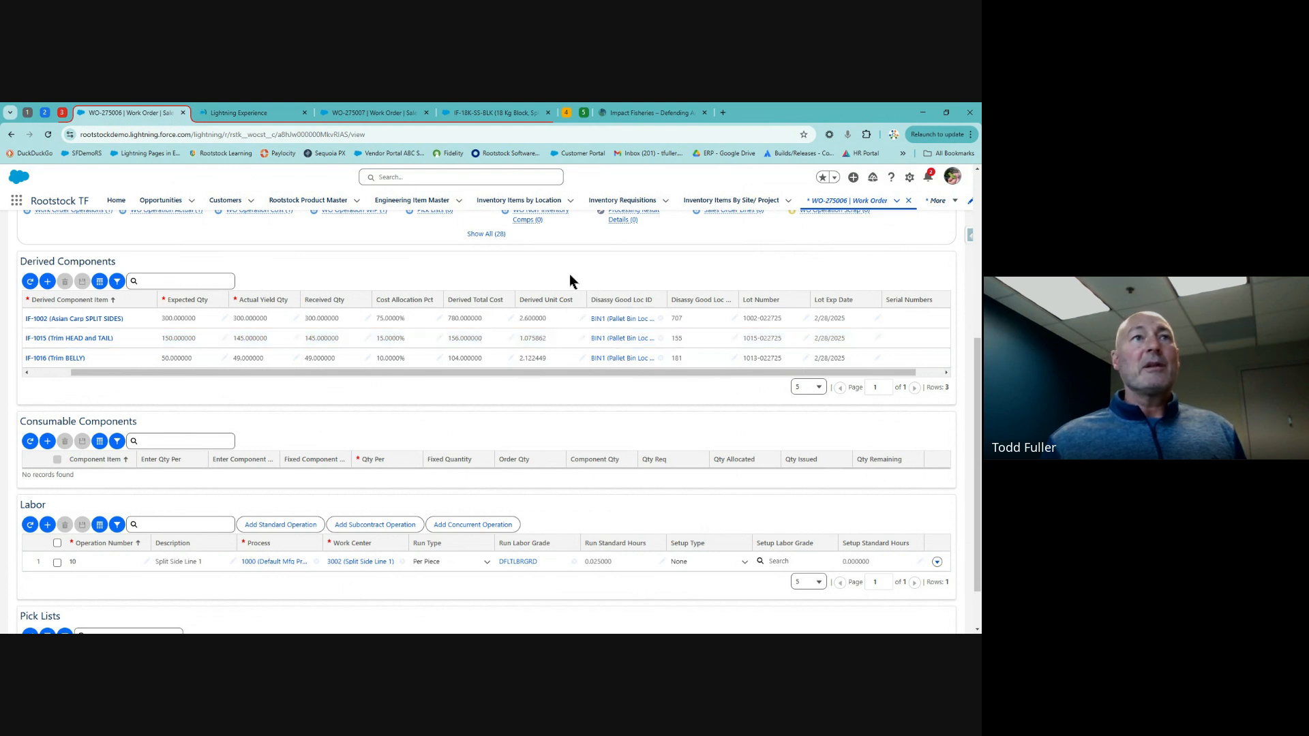
{"action": "left_click", "coordinate": [245, 112]}
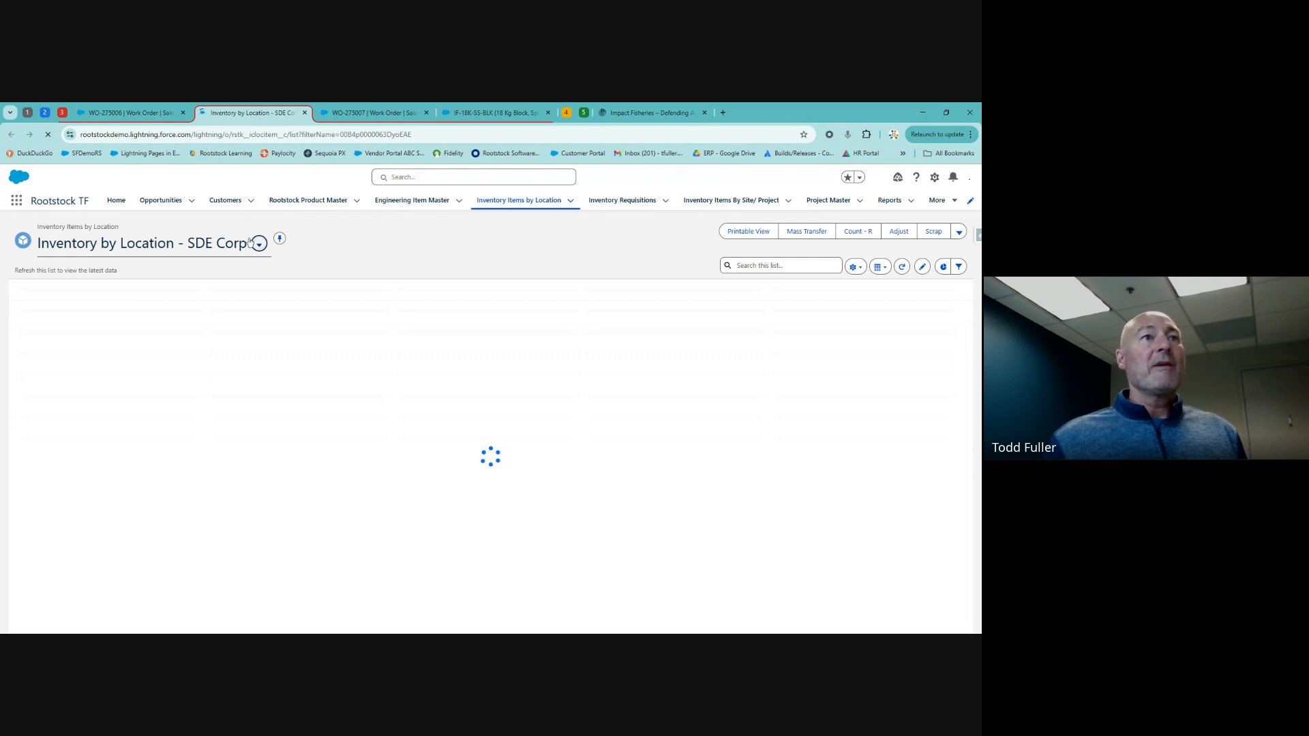
{"action": "left_click", "coordinate": [776, 264]}
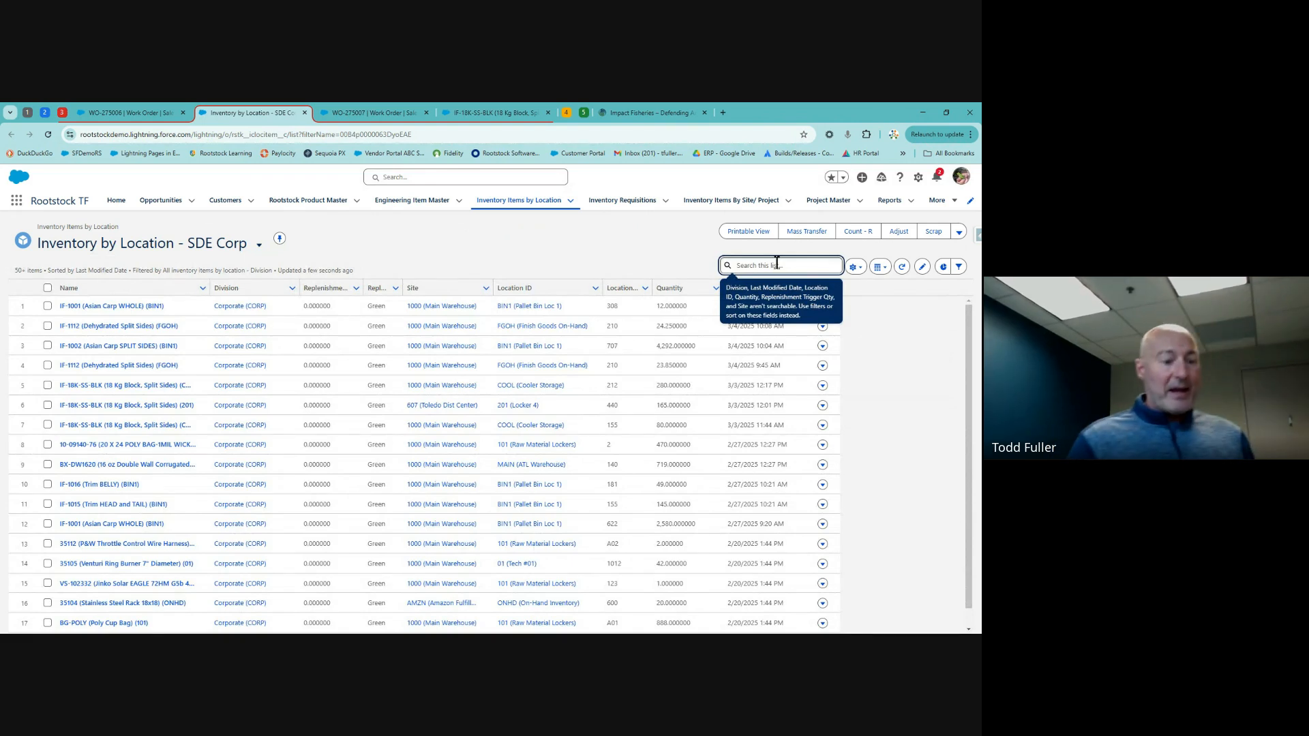
{"action": "type", "text": "tri"}
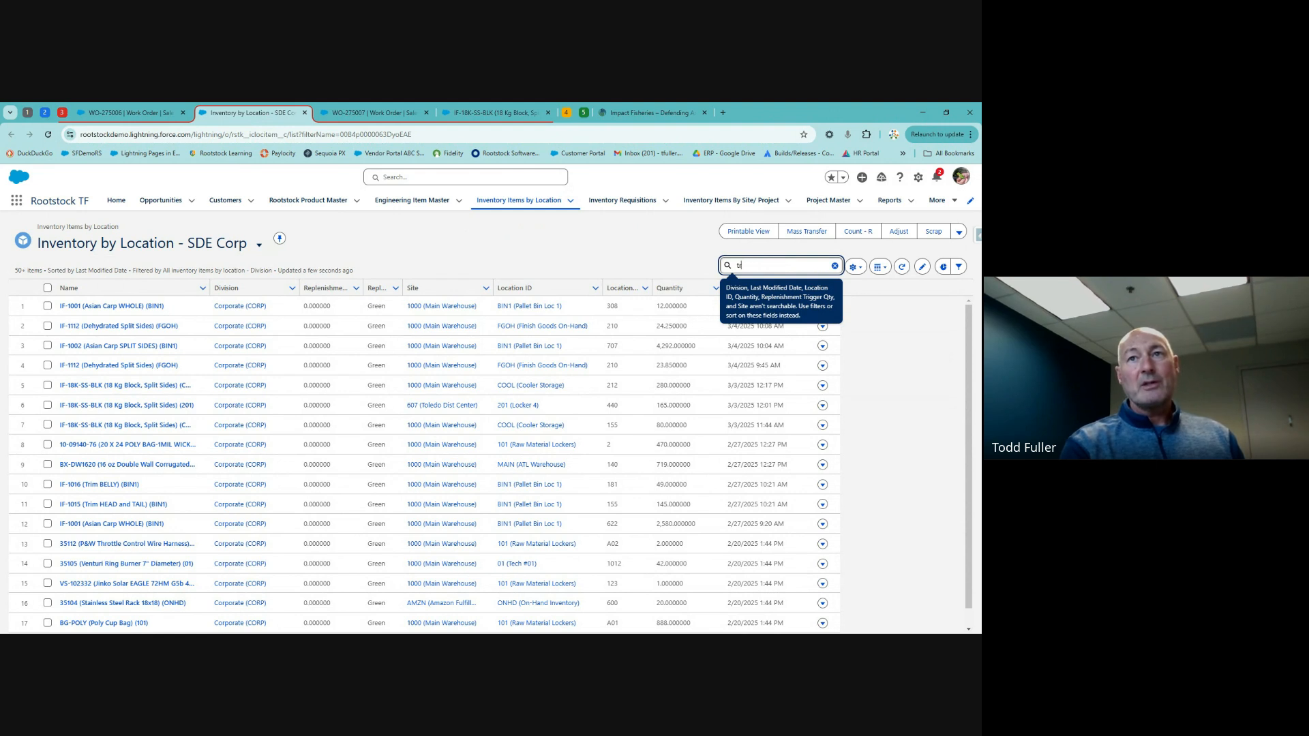
{"action": "type", "text": "m"}
{"action": "key", "text": "Return"}
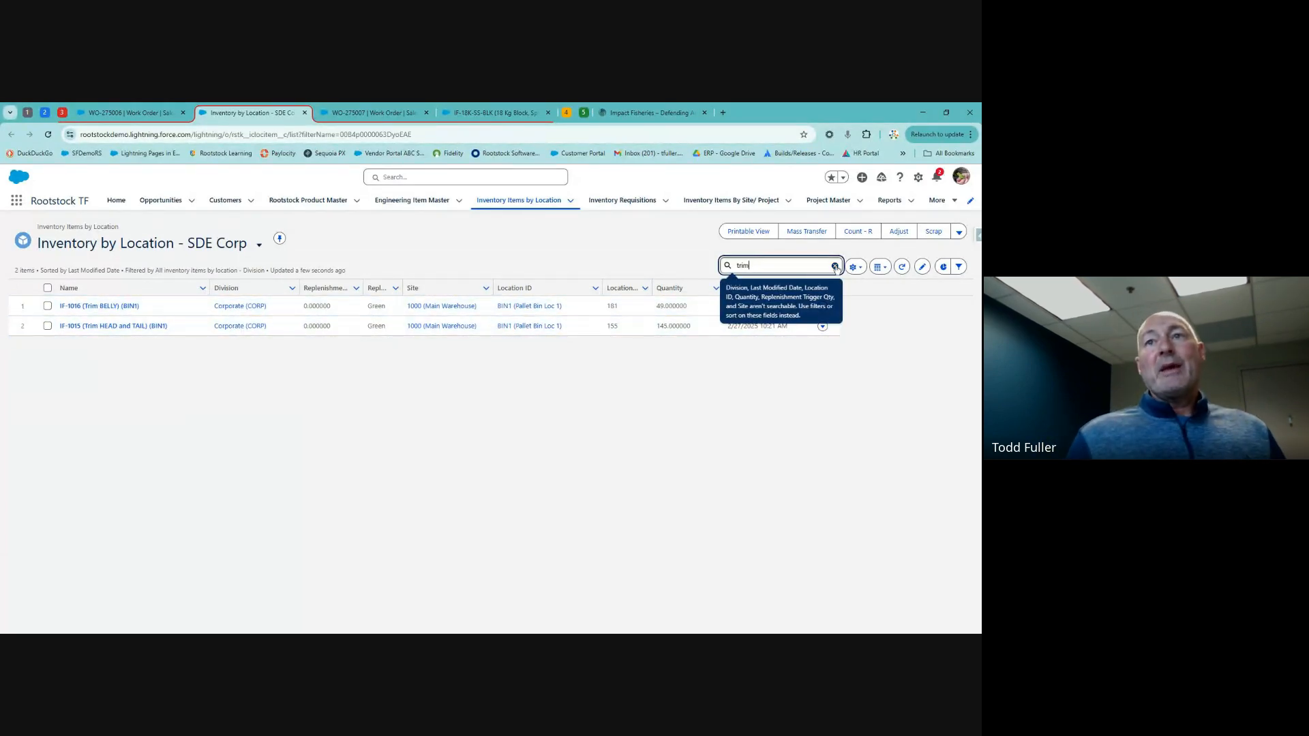
{"action": "left_click", "coordinate": [835, 265]}
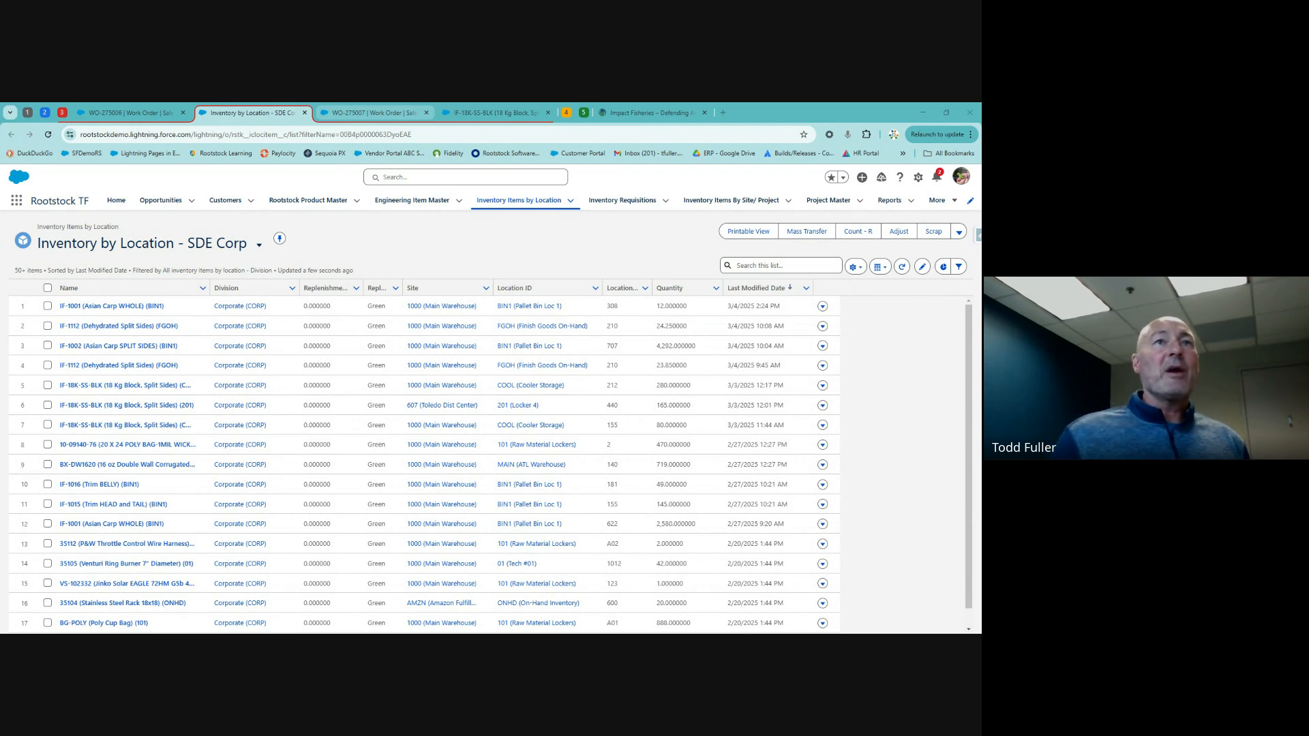
- Return to work order WO-275007 and review its header, finished item and packaging components
{"action": "left_click", "coordinate": [353, 114]}
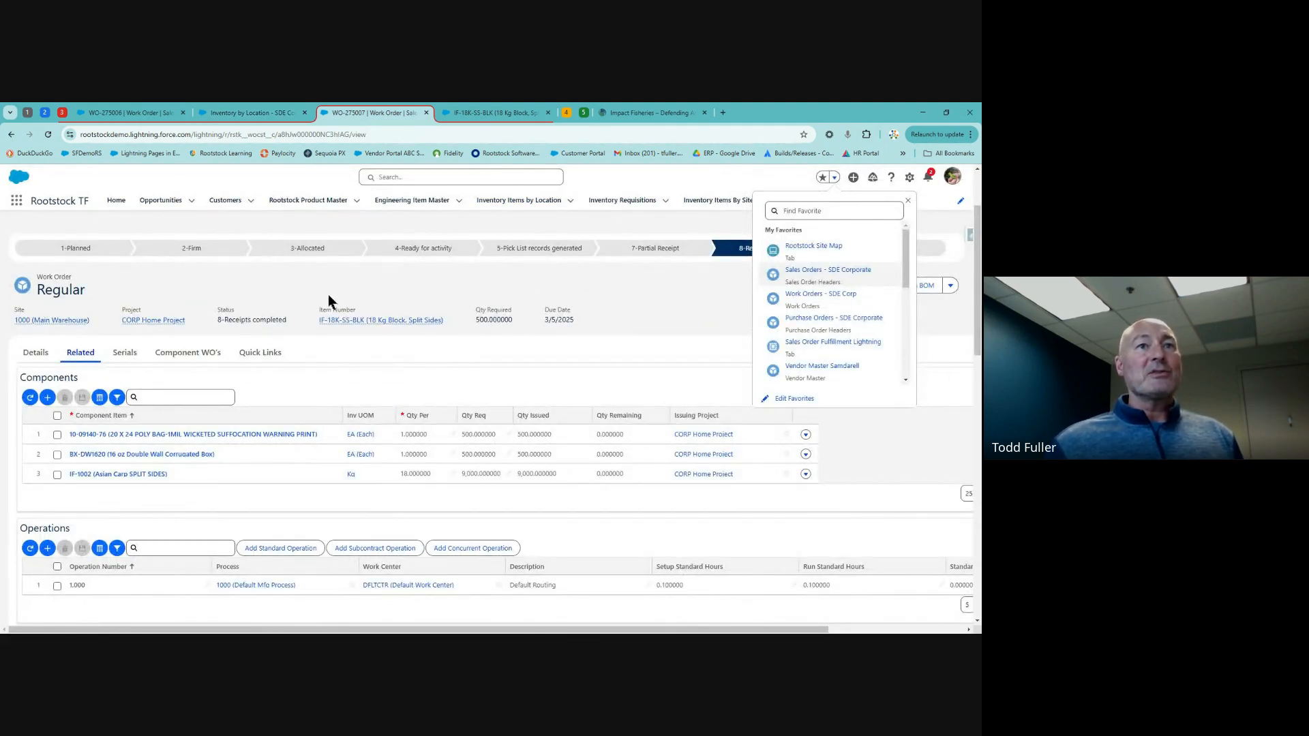
{"action": "scroll", "coordinate": [328, 293], "scroll_direction": "up", "scroll_amount": 1}
{"action": "scroll", "coordinate": [186, 313], "scroll_direction": "up", "scroll_amount": 1}
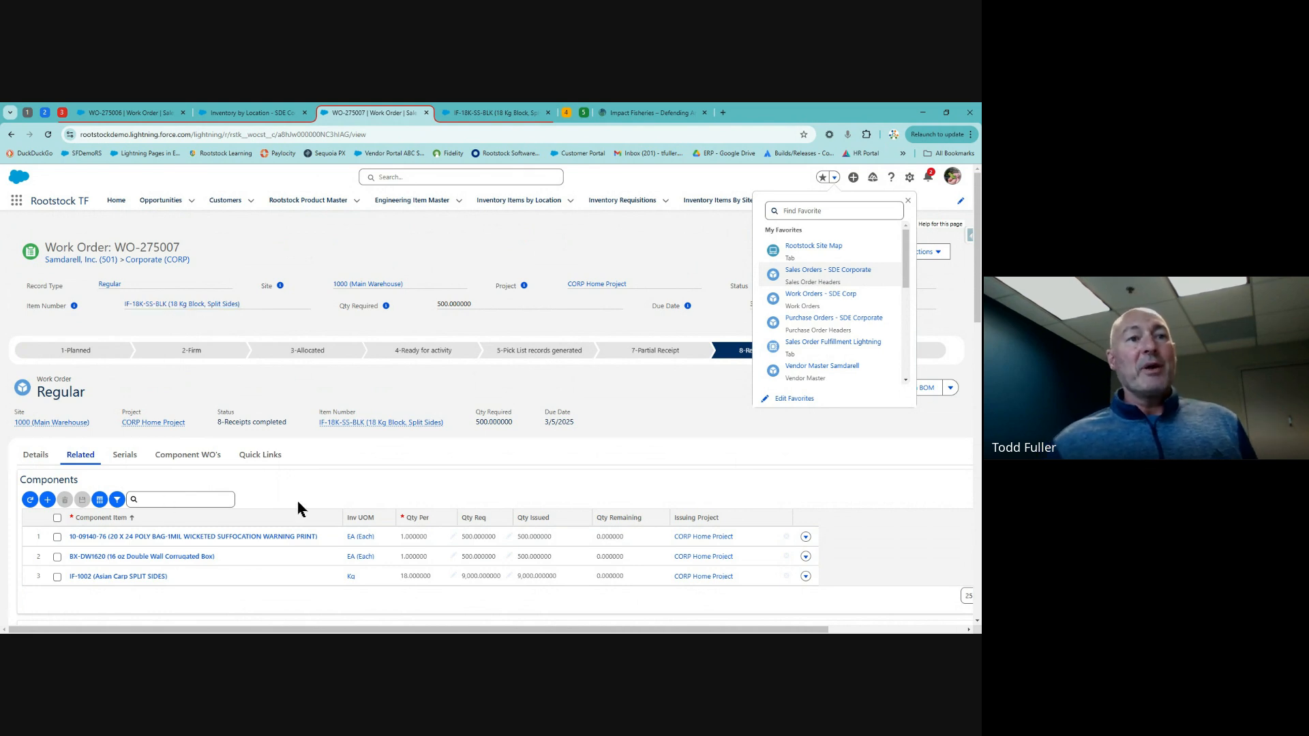
{"action": "mouse_move", "coordinate": [195, 544]}
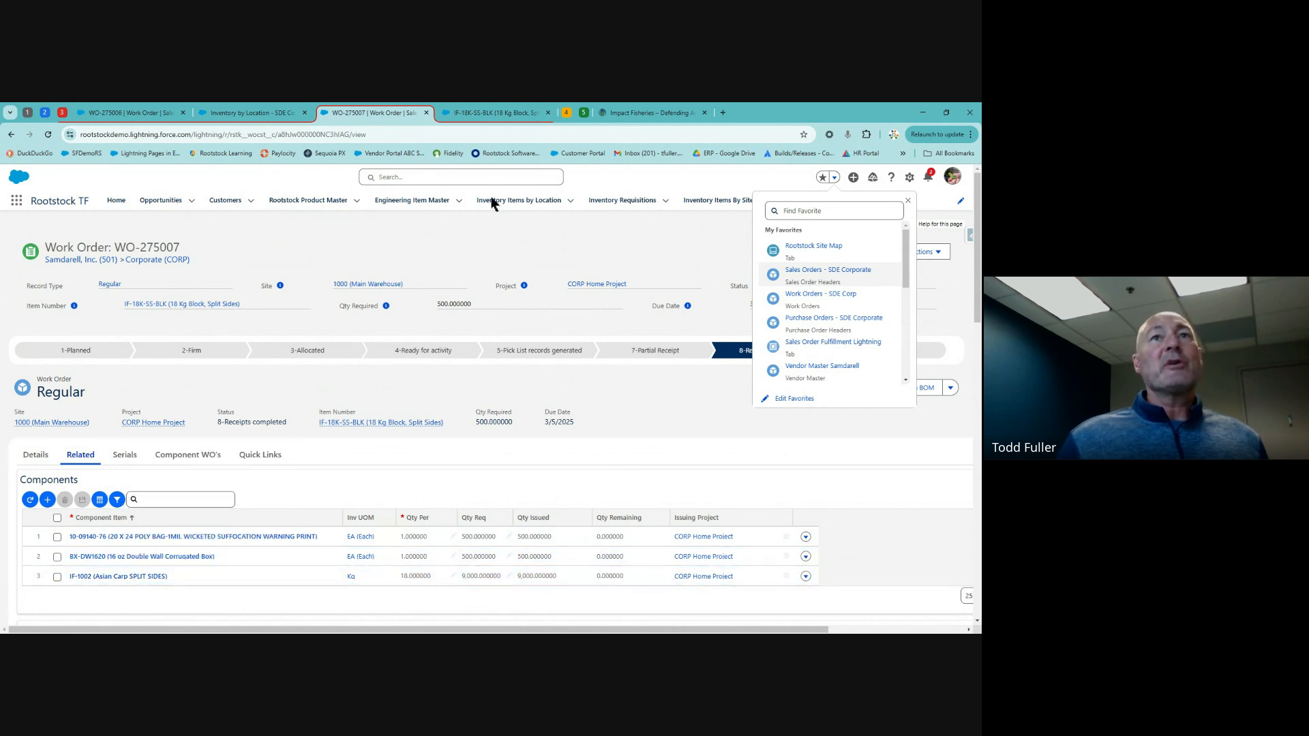
- Compare the BOM tree of IF-18K-SS-BLK with the component quantities on work order WO-275007, closing the favorites list
{"action": "left_click", "coordinate": [487, 116]}
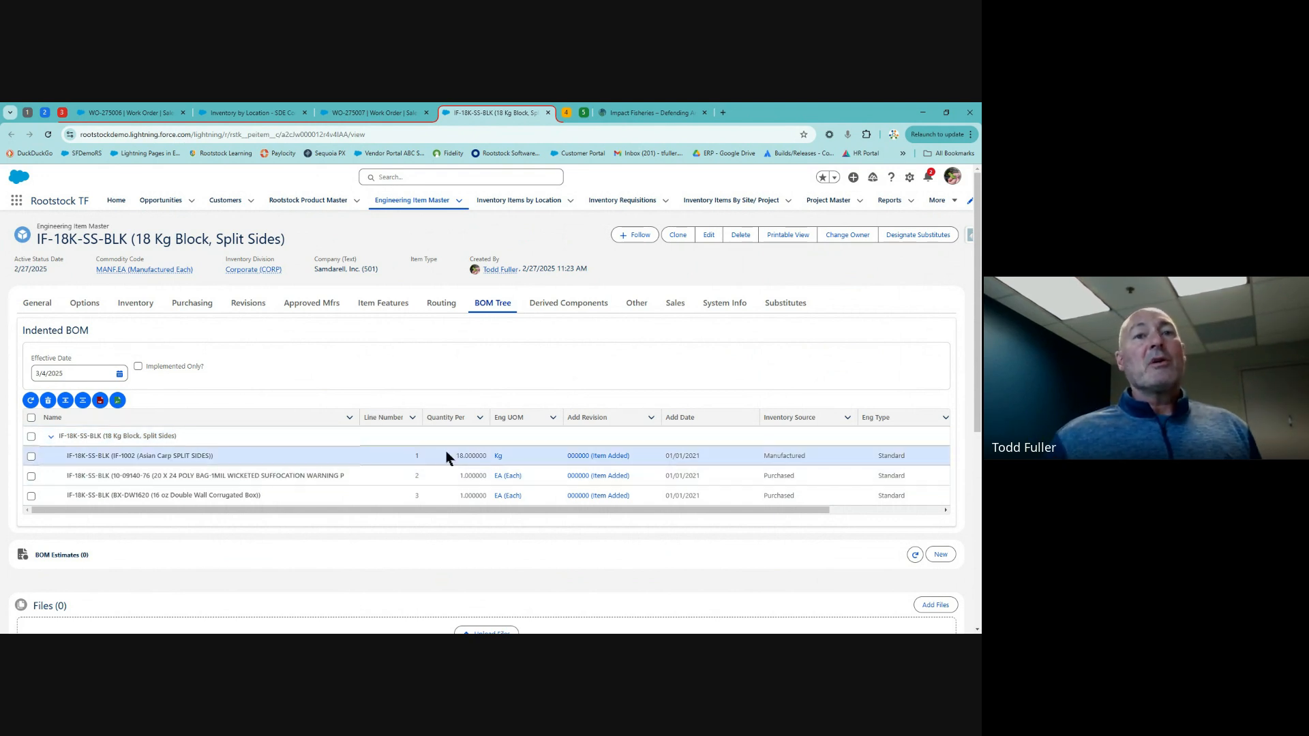
{"action": "left_click", "coordinate": [366, 110]}
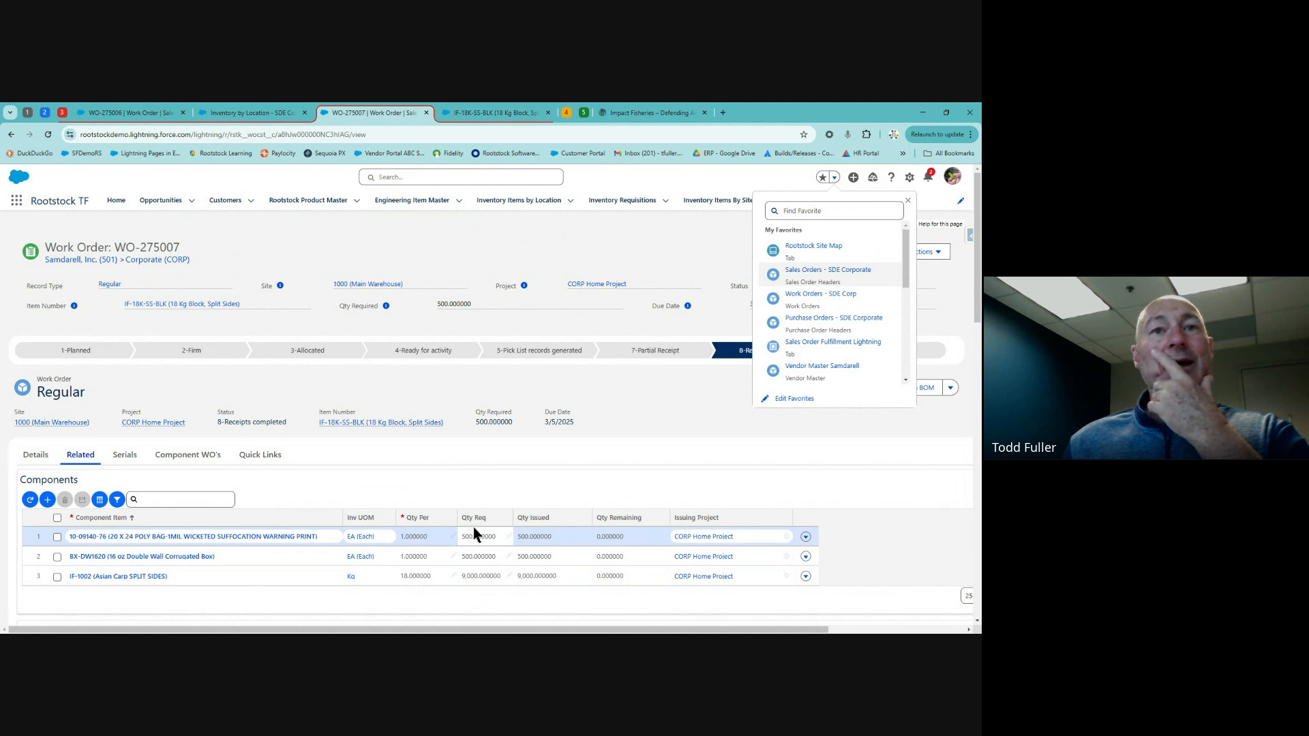
{"action": "left_click", "coordinate": [832, 178]}
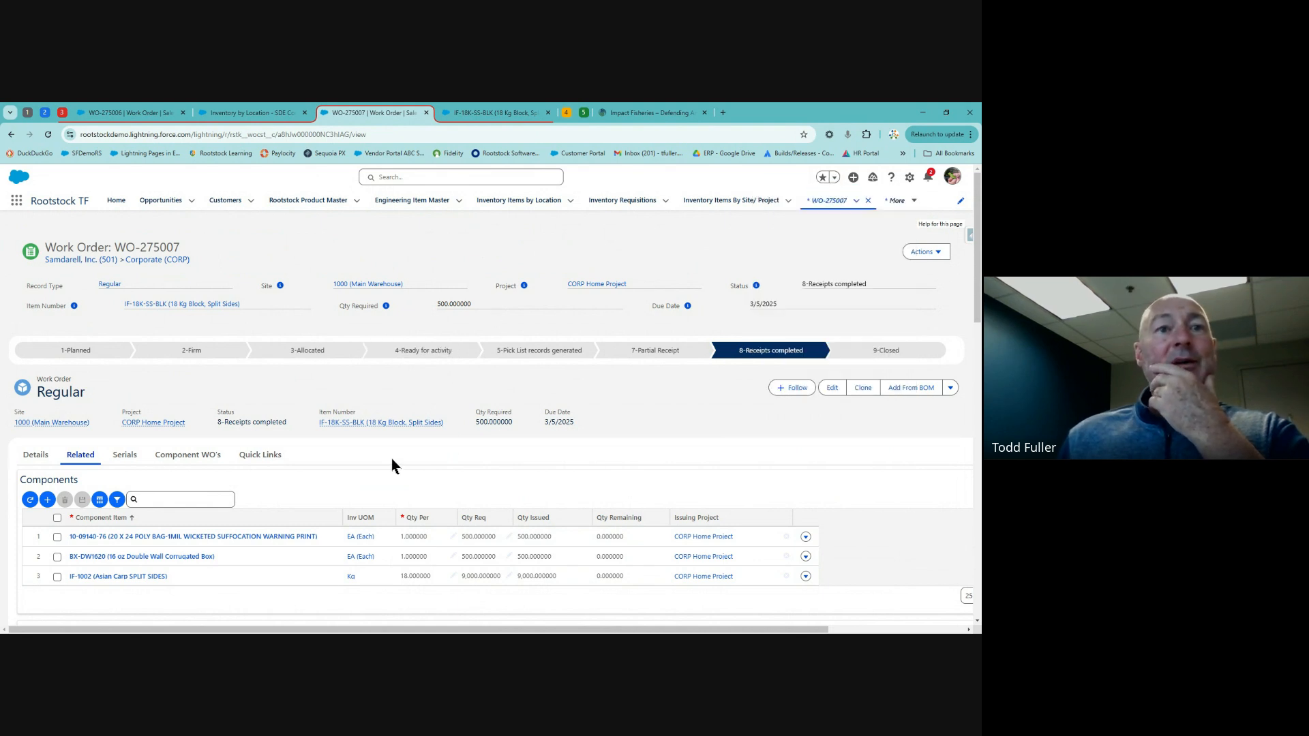
{"action": "left_click", "coordinate": [210, 579]}
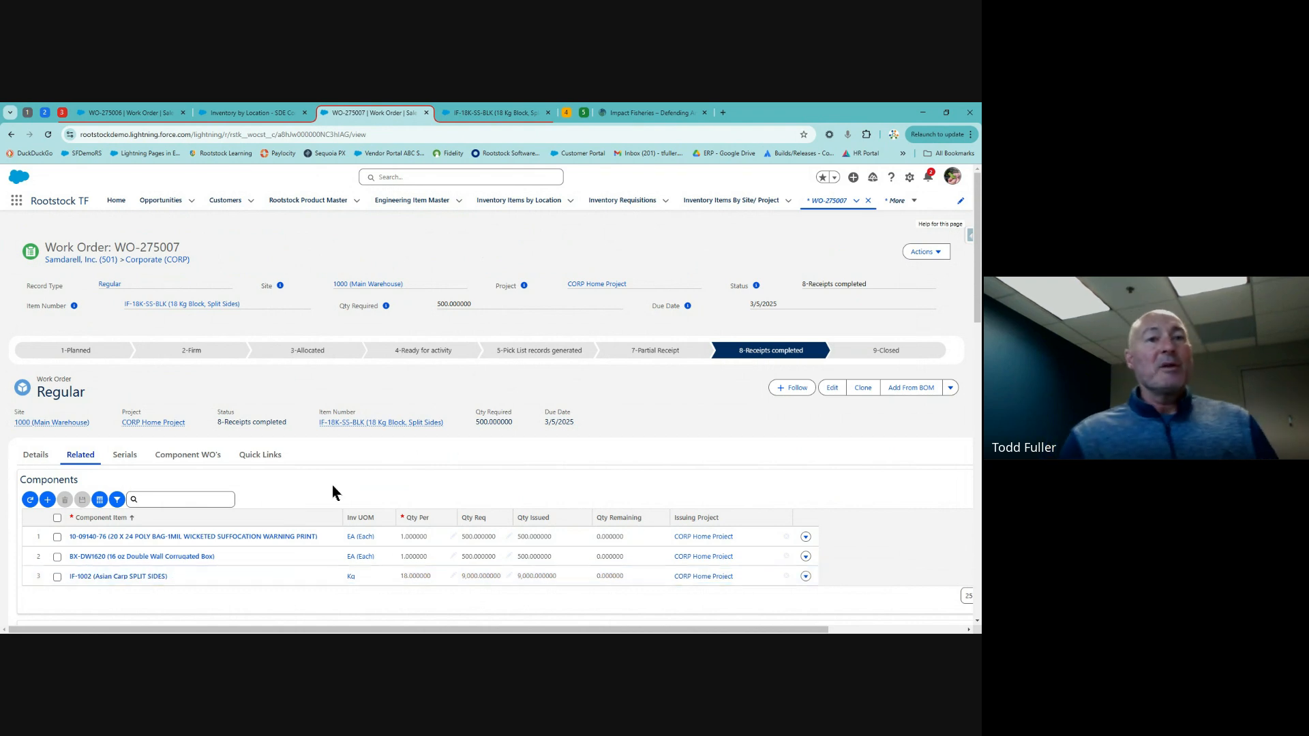
- Review the routing operation and the component transactions of work order WO-275007, including issued quantities and lot number
{"action": "scroll", "coordinate": [333, 495], "scroll_direction": "down", "scroll_amount": 2}
{"action": "scroll", "coordinate": [333, 491], "scroll_direction": "down", "scroll_amount": 2}
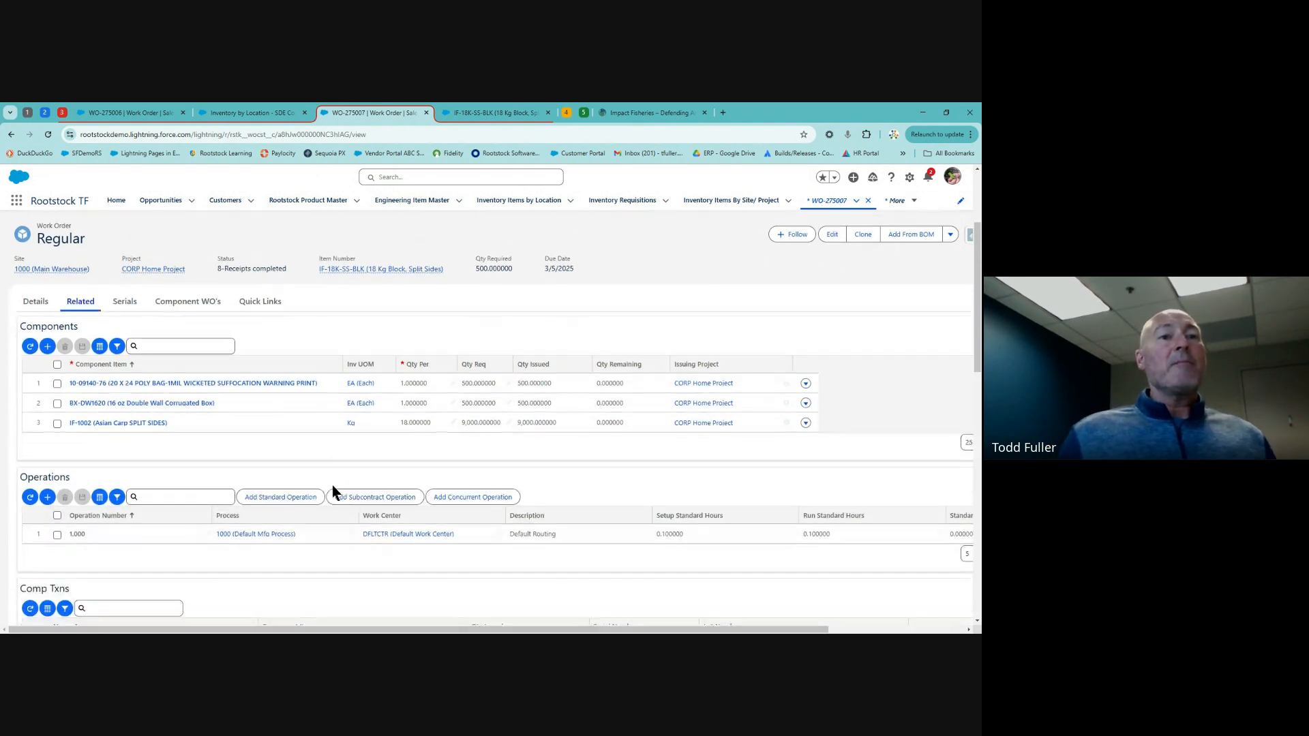
{"action": "mouse_move", "coordinate": [207, 485]}
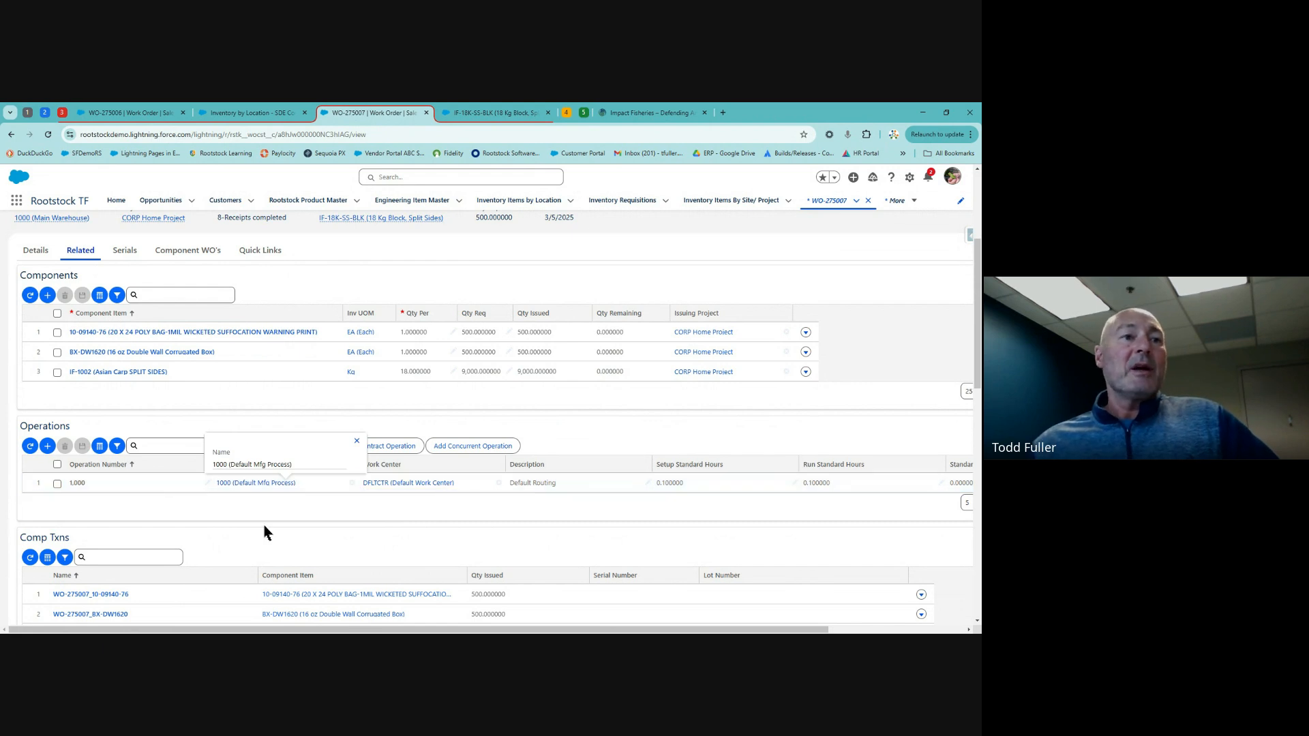
{"action": "scroll", "coordinate": [264, 531], "scroll_direction": "down", "scroll_amount": 1}
{"action": "scroll", "coordinate": [264, 532], "scroll_direction": "down", "scroll_amount": 1}
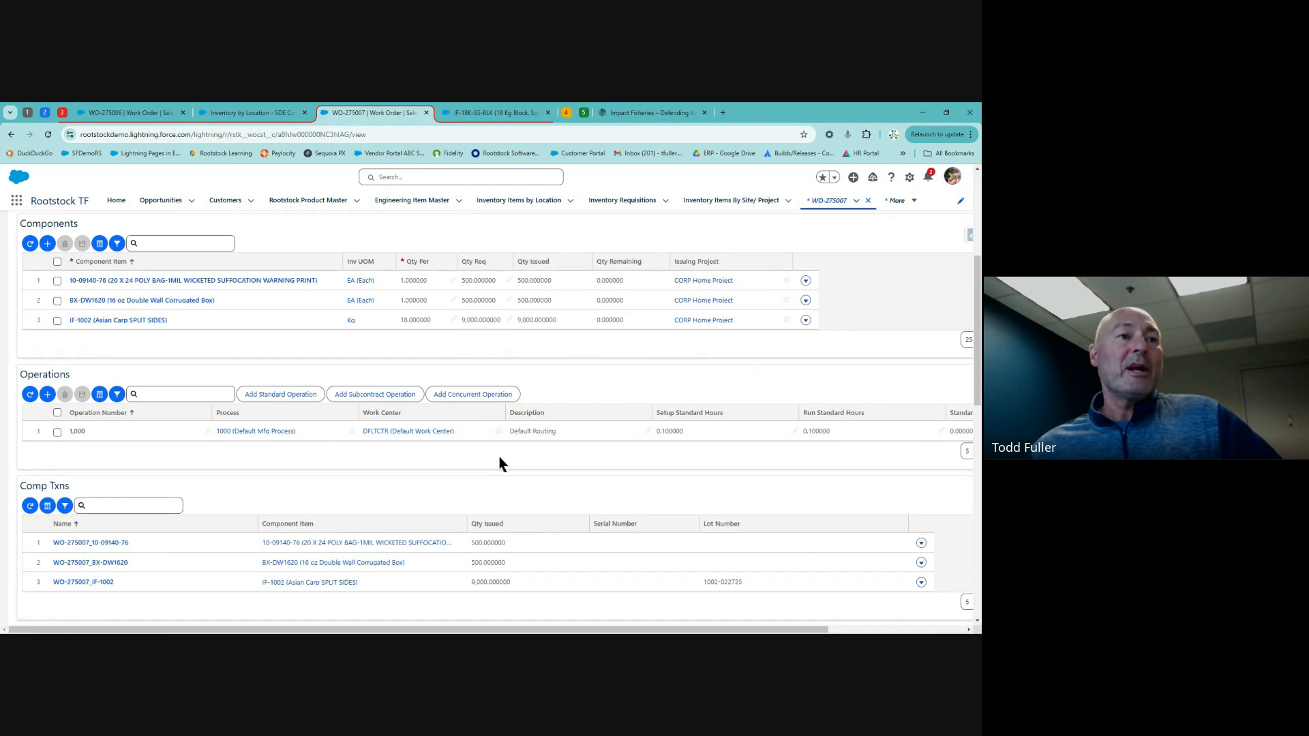
{"action": "scroll", "coordinate": [497, 457], "scroll_direction": "down", "scroll_amount": 2}
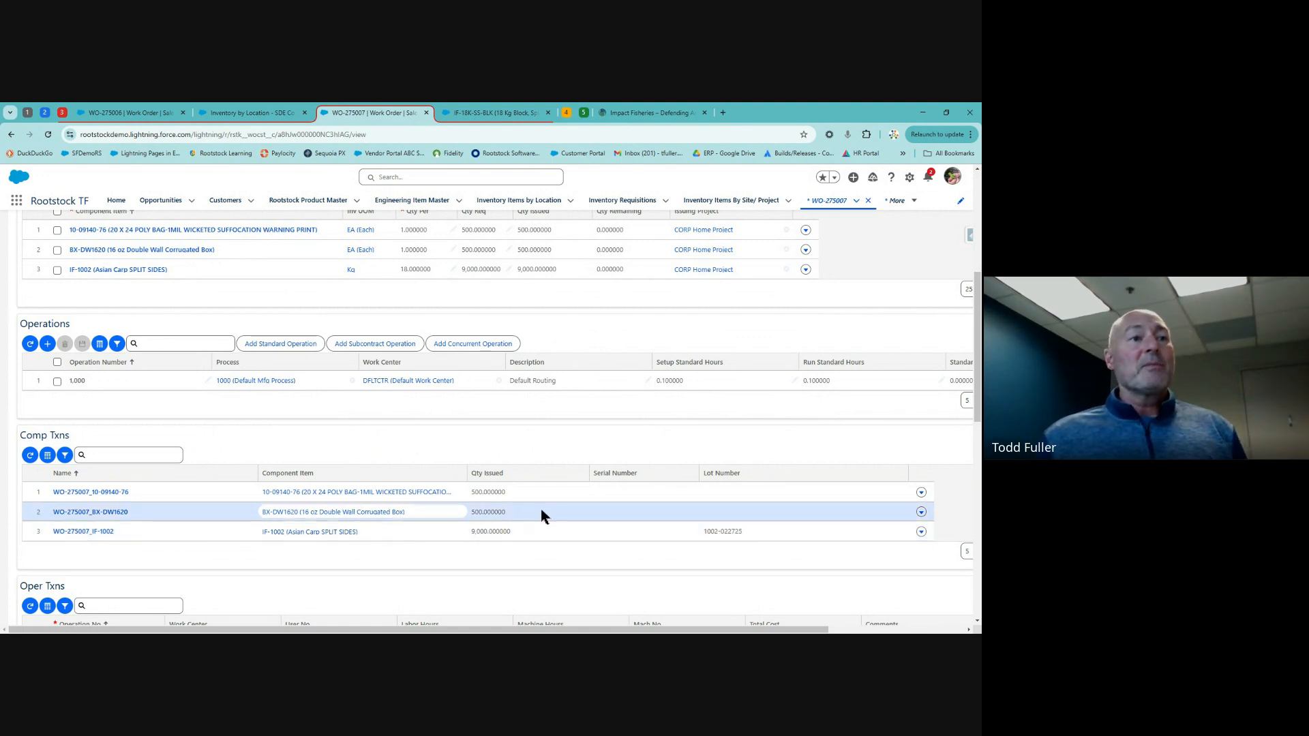
- Examine the labor hours and costs per worker in the work order's operation transactions and operation costs
{"action": "scroll", "coordinate": [540, 511], "scroll_direction": "down", "scroll_amount": 2}
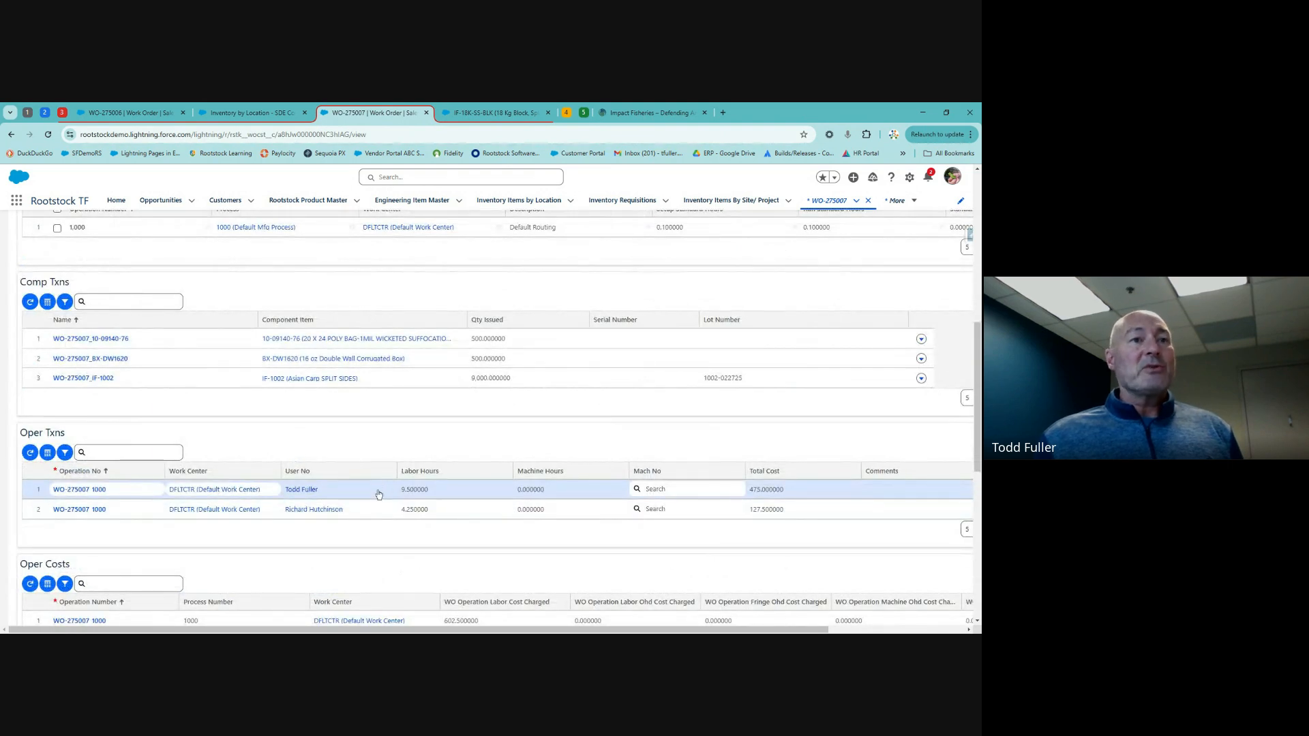
{"action": "mouse_move", "coordinate": [252, 491]}
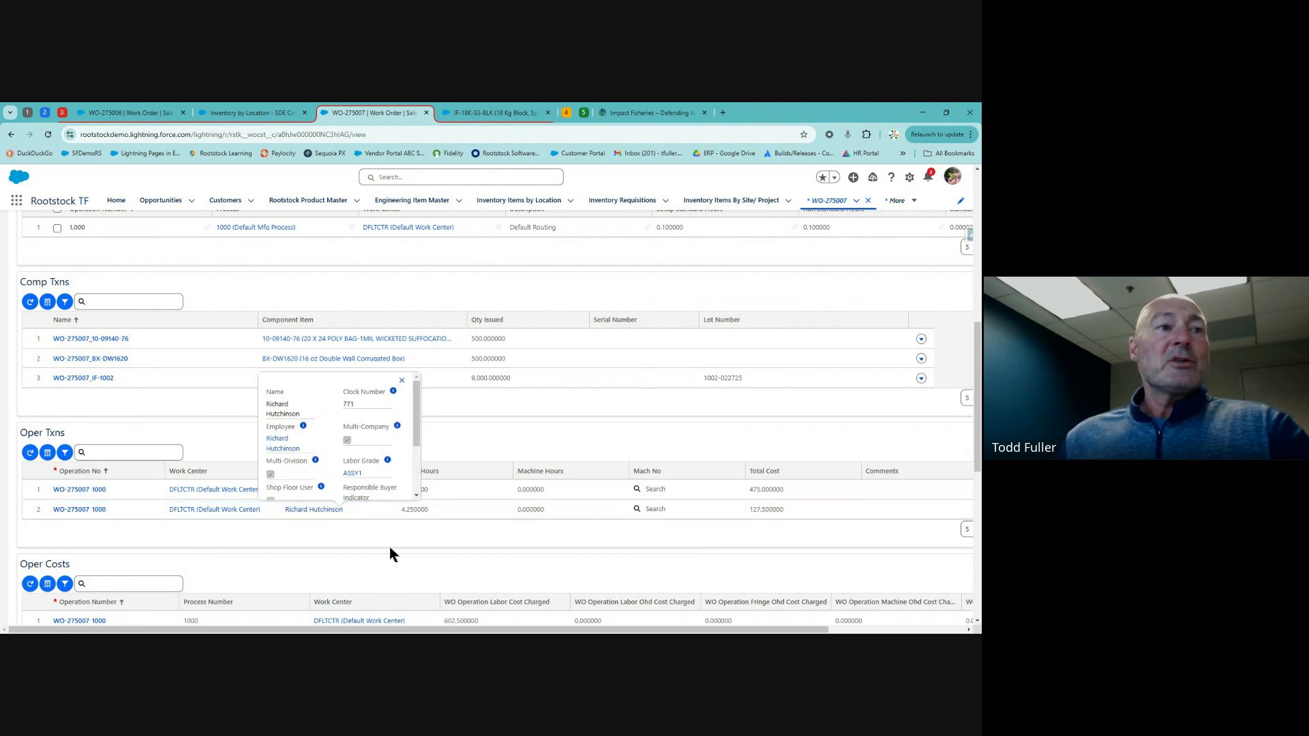
{"action": "scroll", "coordinate": [392, 551], "scroll_direction": "down", "scroll_amount": 1}
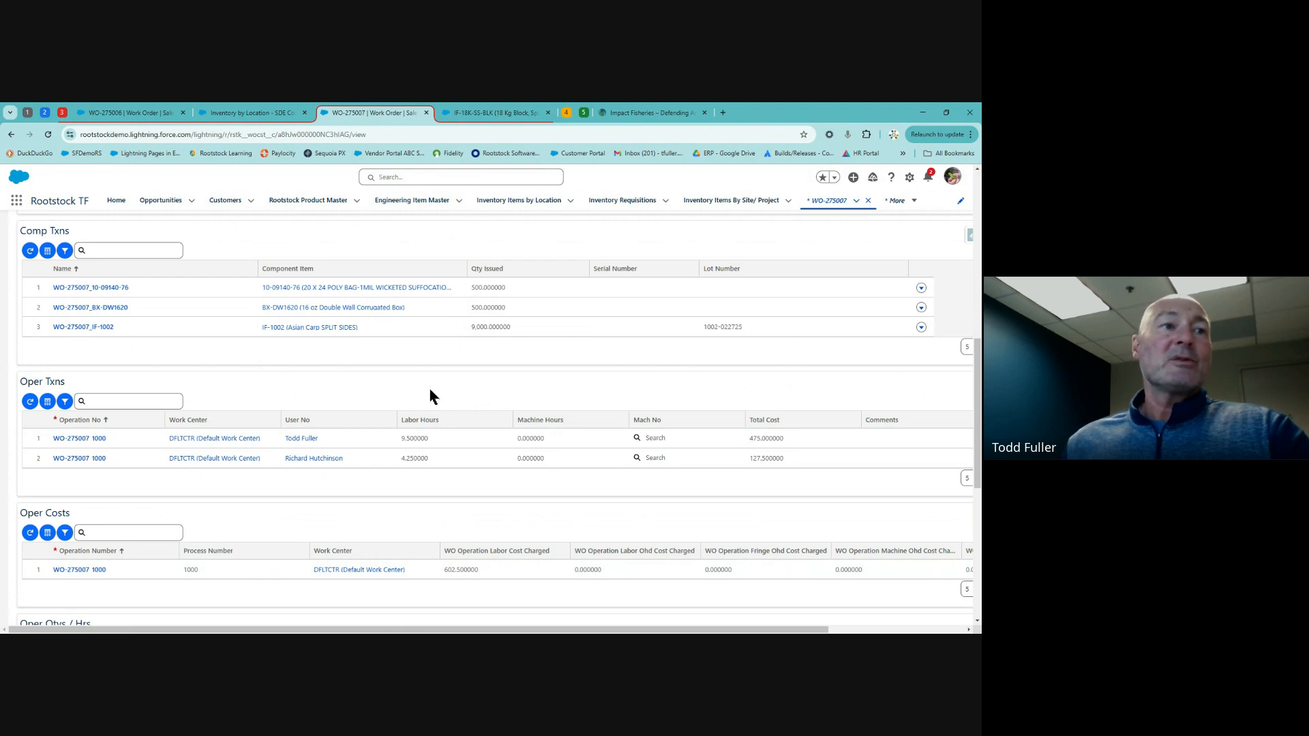
{"action": "scroll", "coordinate": [430, 395], "scroll_direction": "up", "scroll_amount": 2}
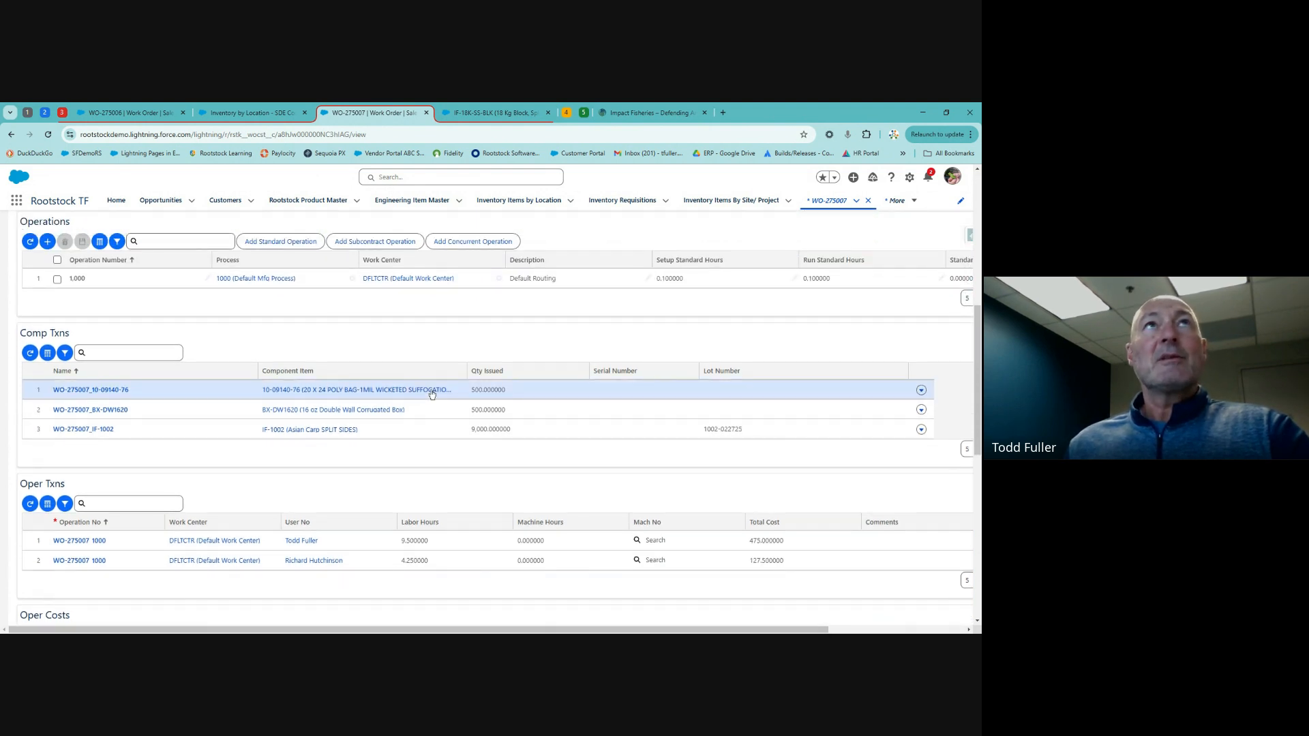
{"action": "scroll", "coordinate": [432, 394], "scroll_direction": "up", "scroll_amount": 1}
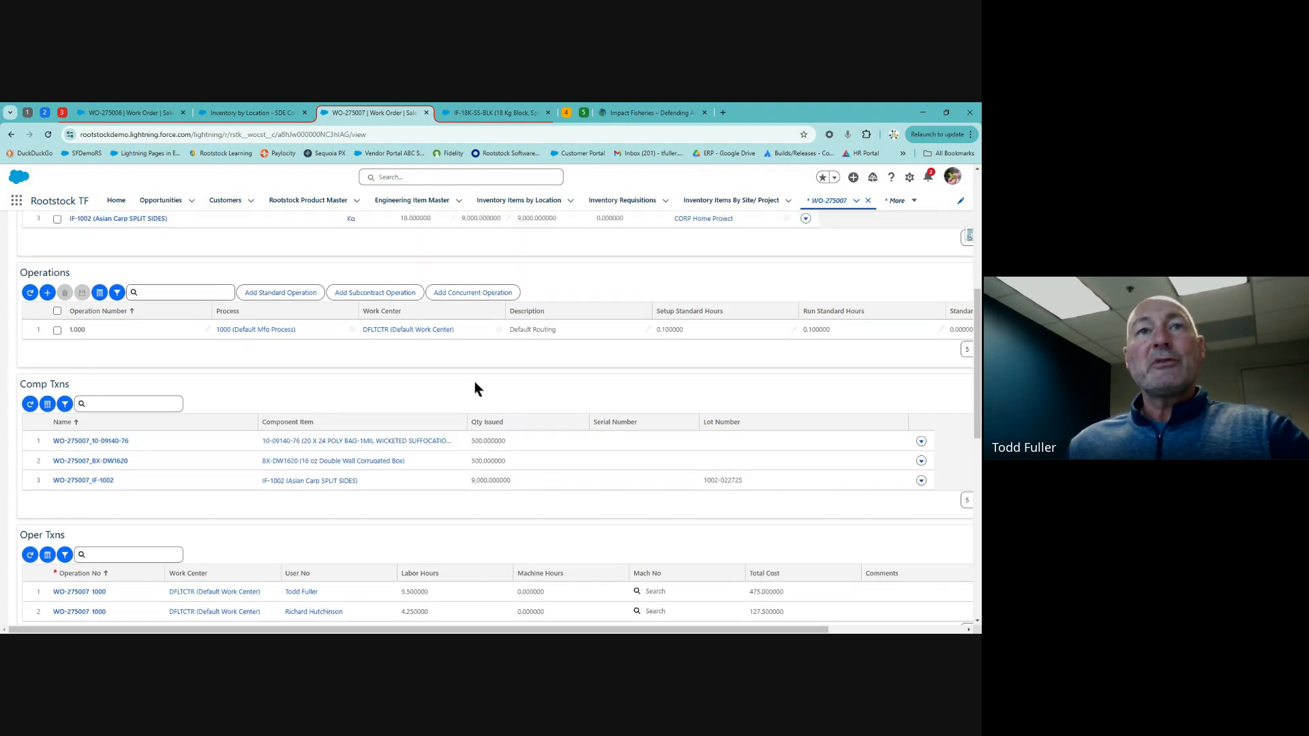
- Go back to the work order's component list and cross-check it against the indented BOM of the 18 Kg block item
{"action": "scroll", "coordinate": [477, 386], "scroll_direction": "up", "scroll_amount": 6}
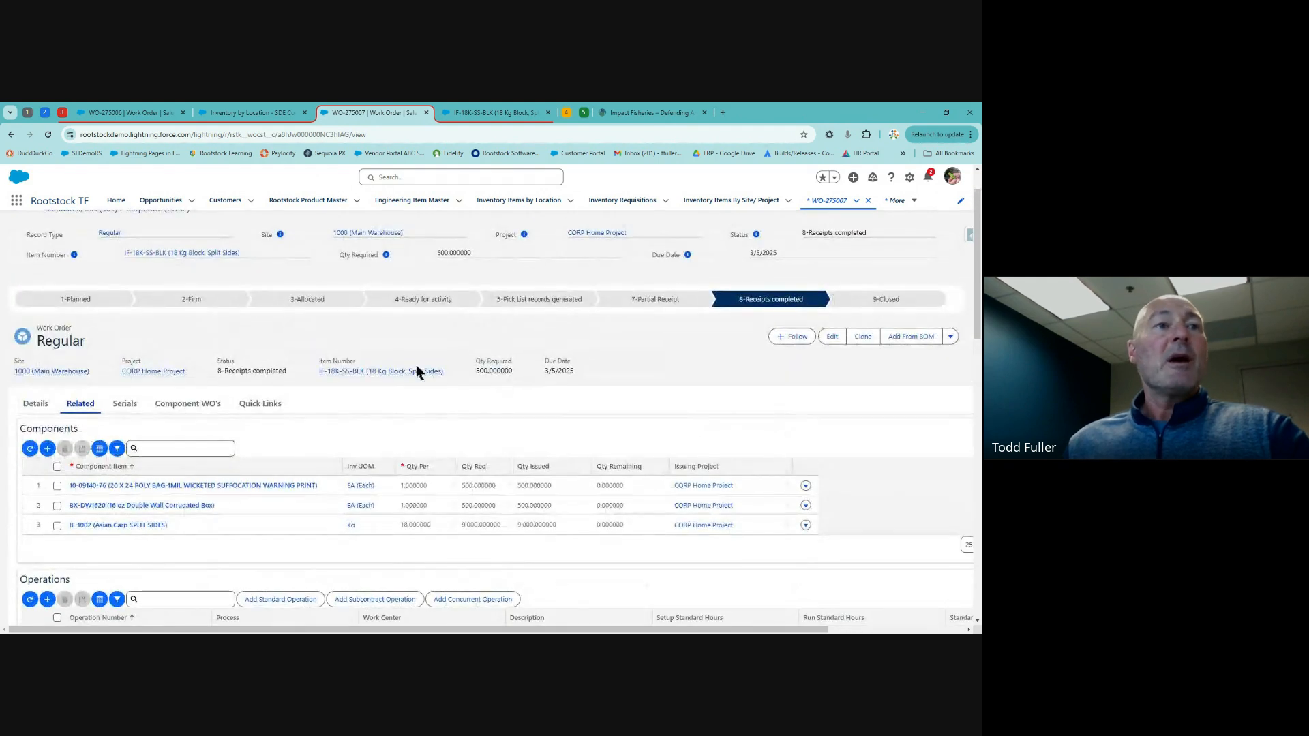
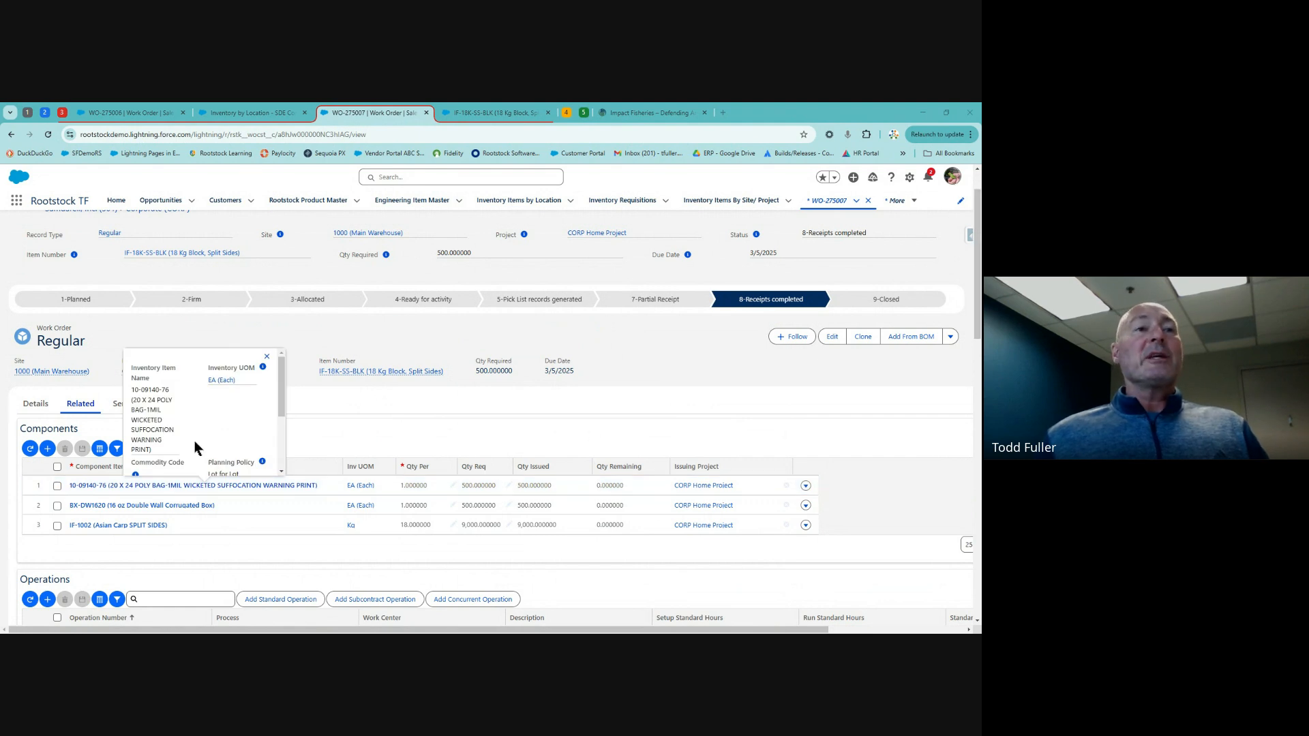
{"action": "left_click", "coordinate": [481, 112]}
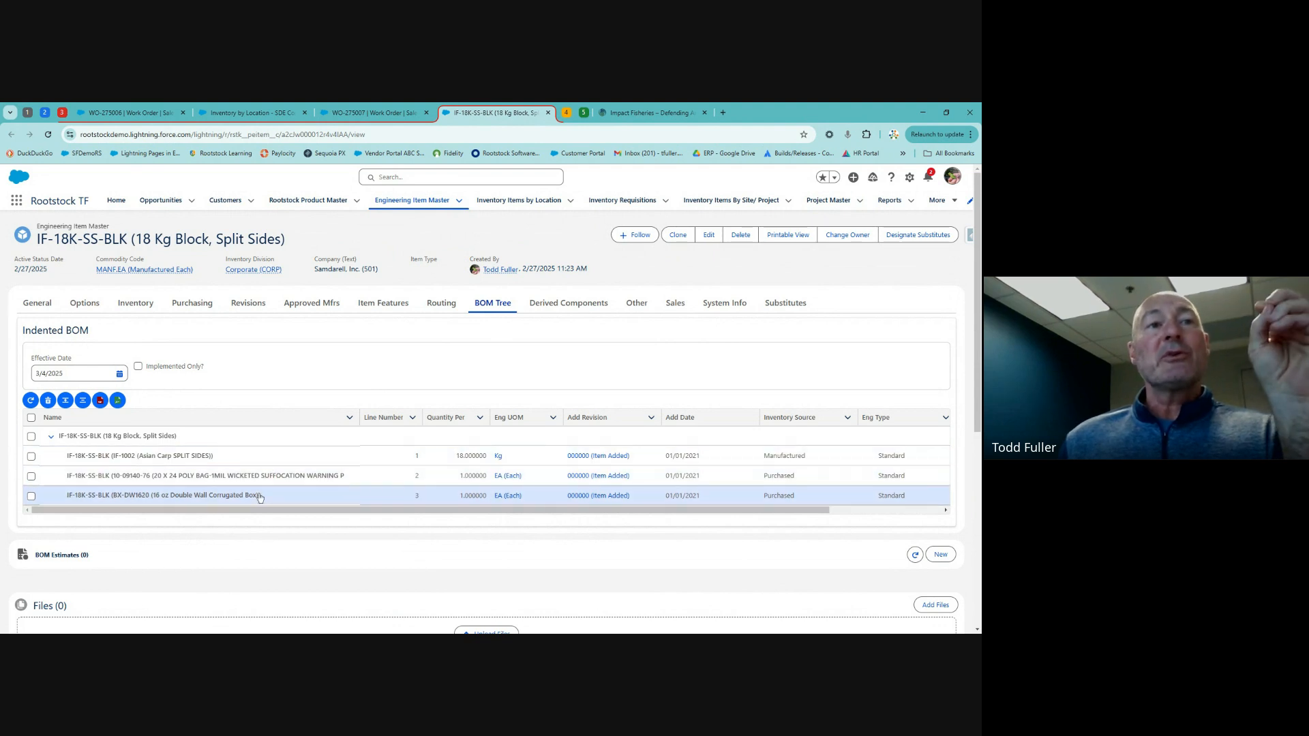
{"action": "left_click", "coordinate": [387, 117]}
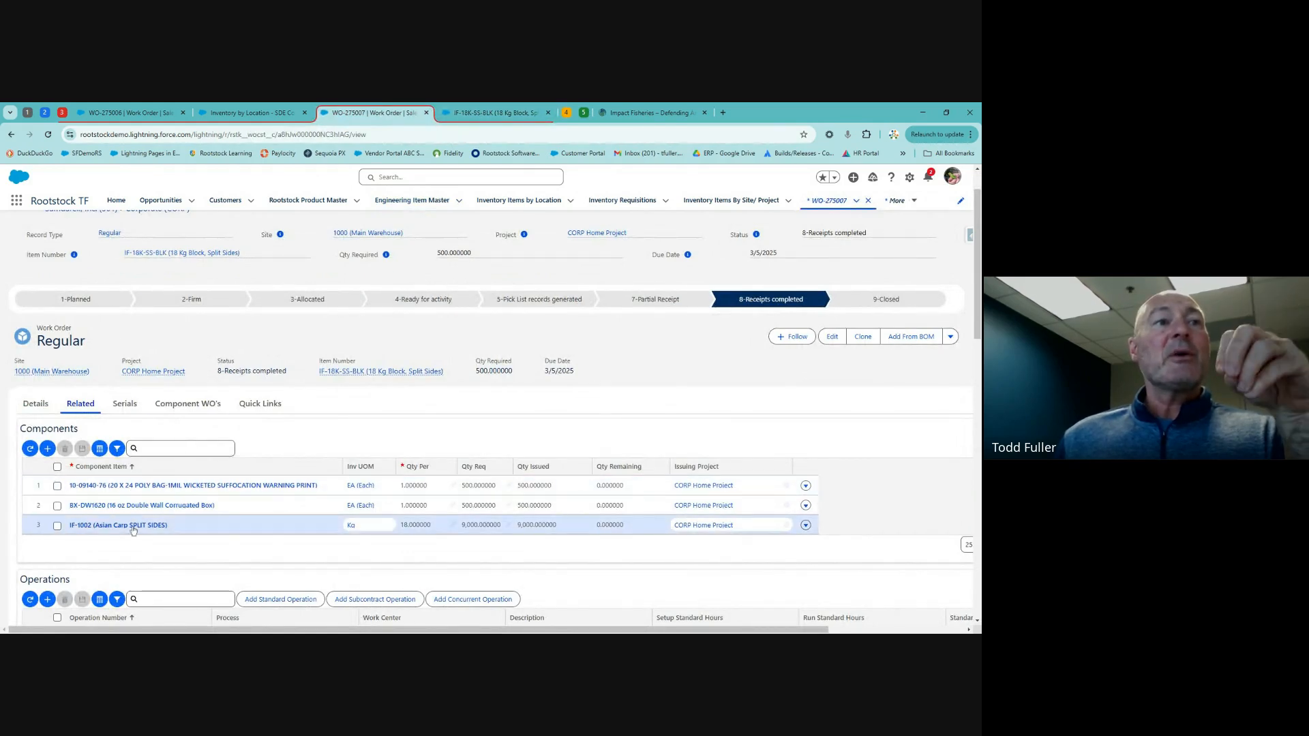
- Compare the components on the 18 Kg block work order with the item's indented BOM once more
{"action": "mouse_move", "coordinate": [133, 530]}
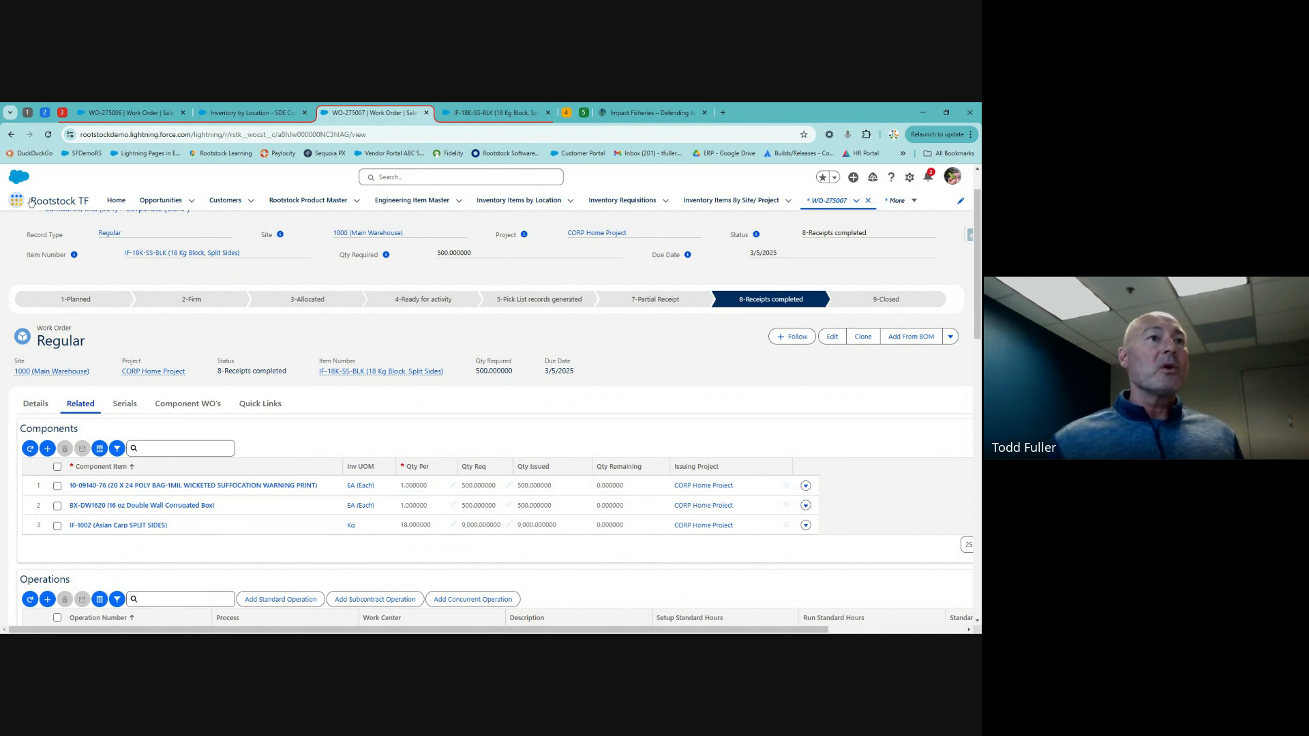
{"action": "scroll", "coordinate": [175, 313], "scroll_direction": "up", "scroll_amount": 2}
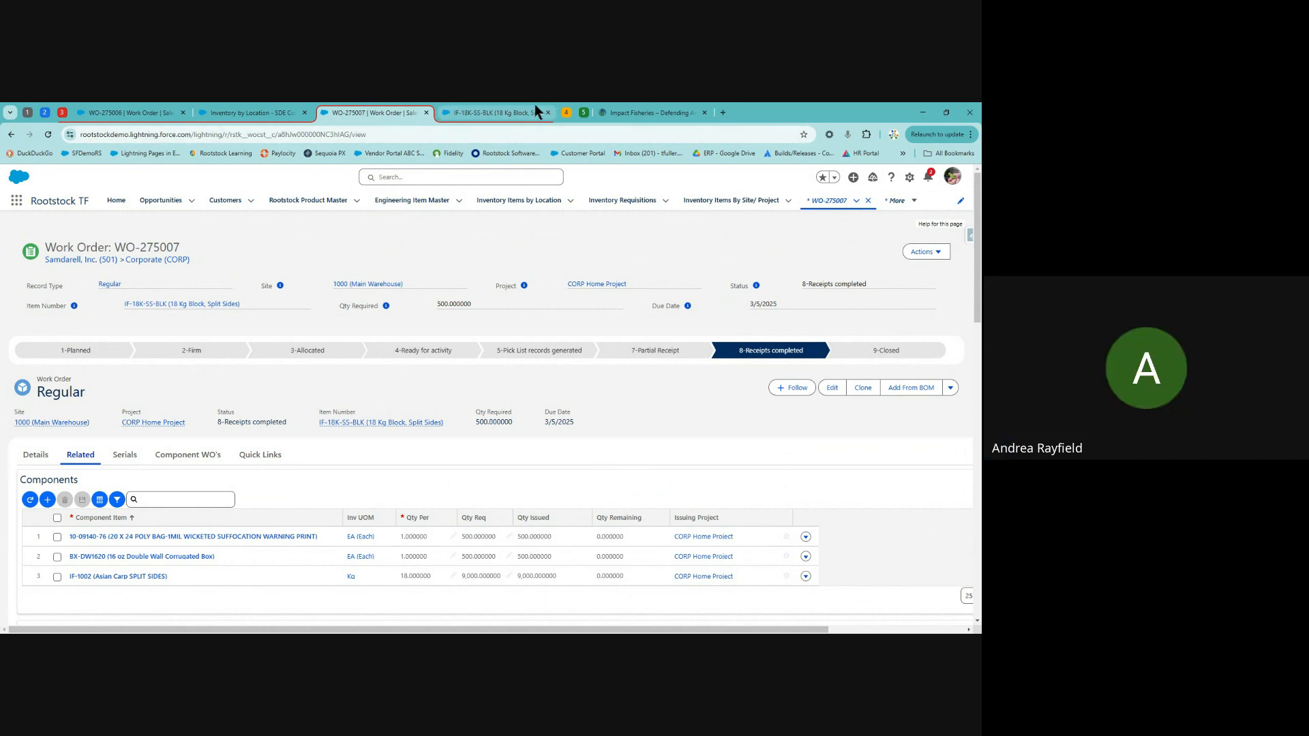
{"action": "left_click", "coordinate": [499, 111]}
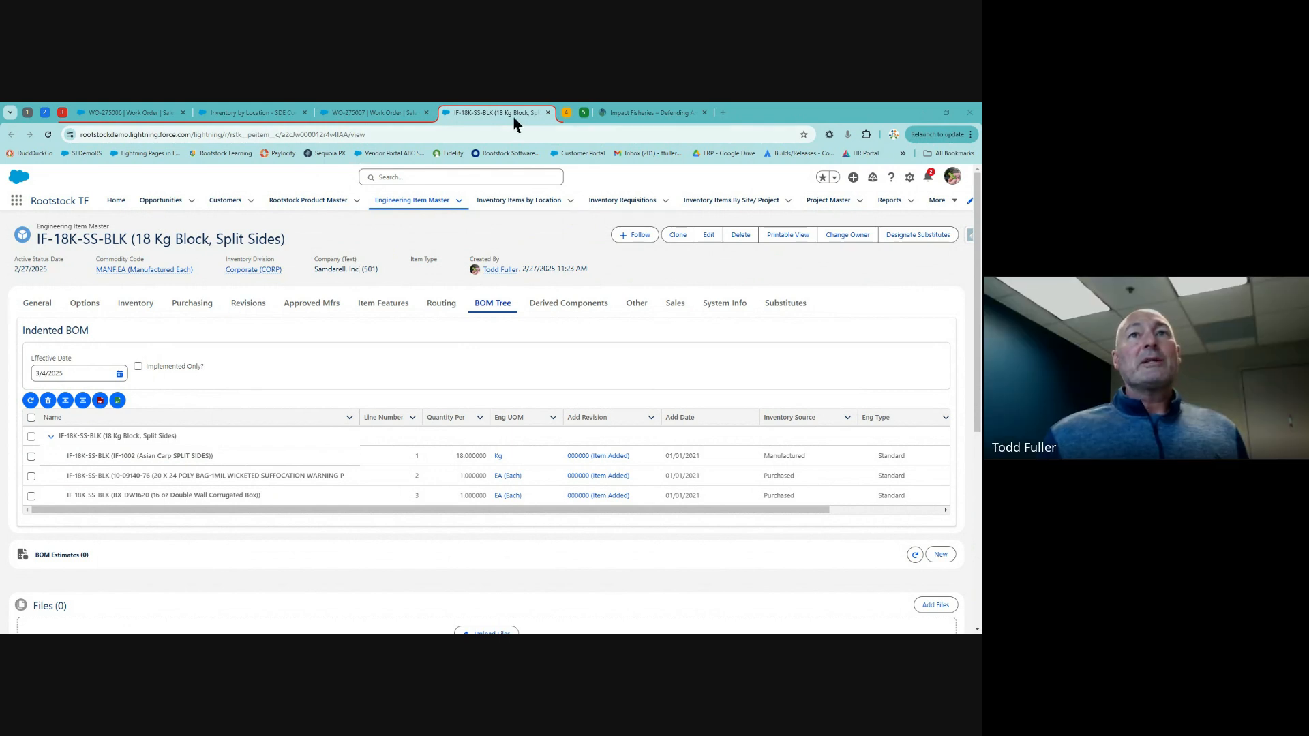
- Return to the ALPHA Pets sales order and check the inventory availability of the 18 Kg Block, Split Sides line
{"action": "left_click", "coordinate": [62, 114]}
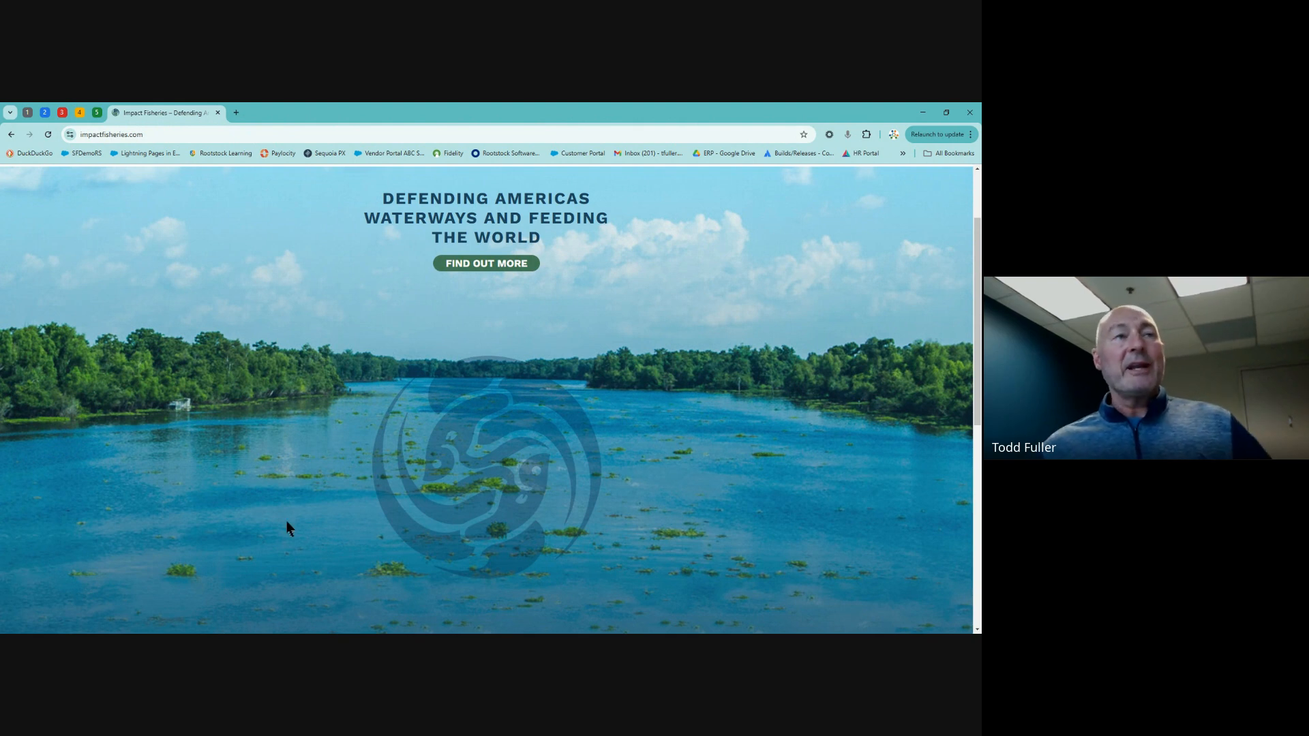
{"action": "left_click", "coordinate": [80, 112]}
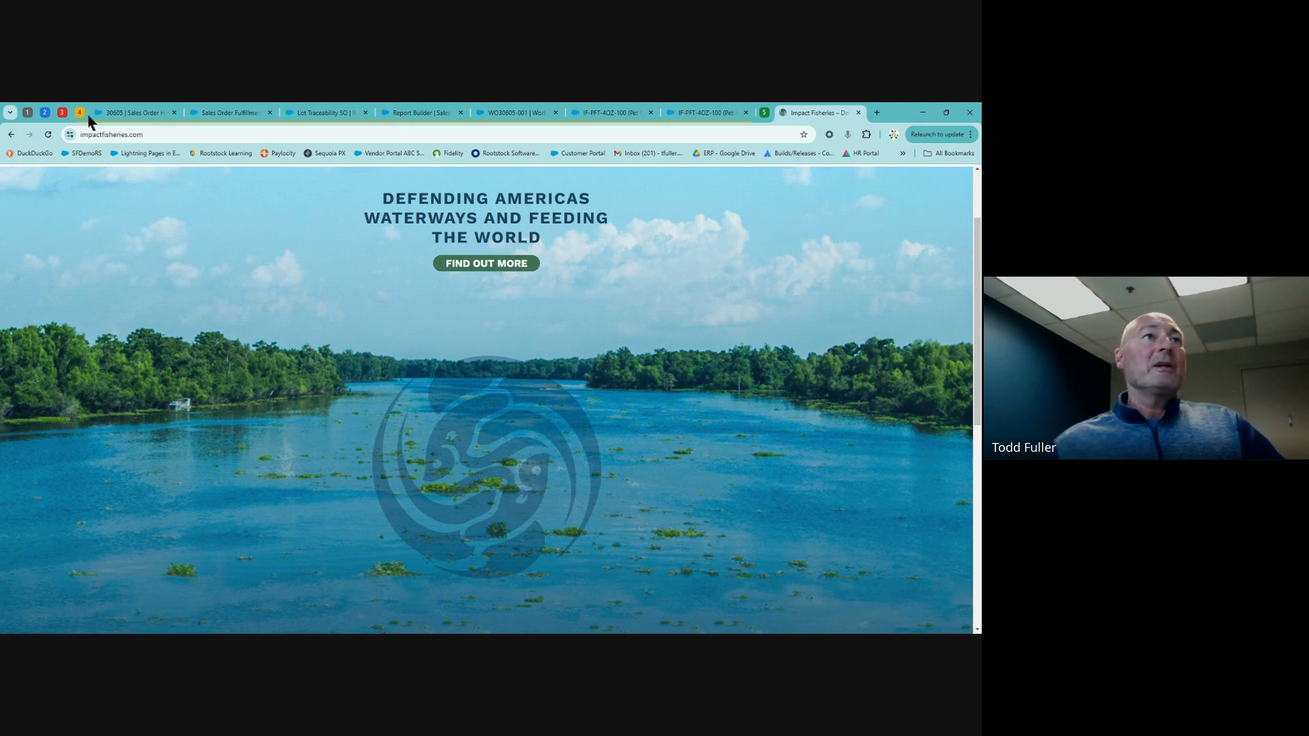
{"action": "left_click", "coordinate": [131, 113]}
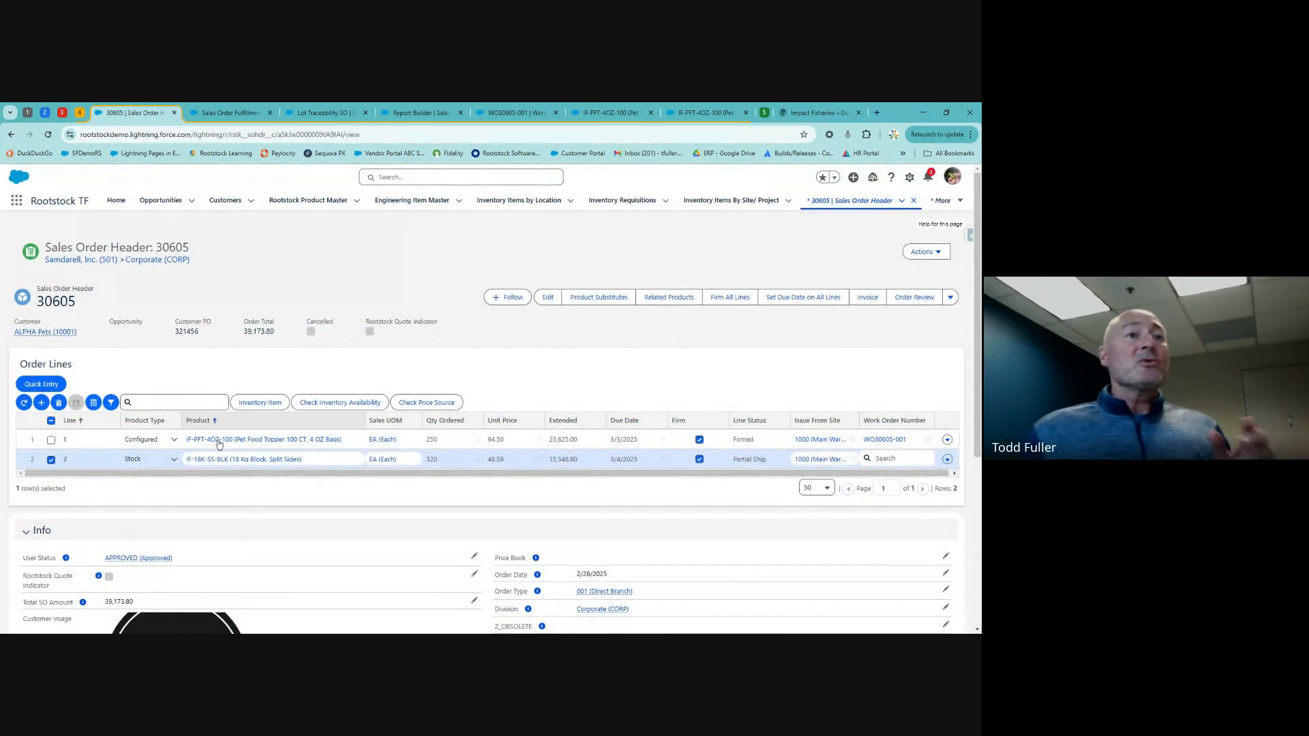
{"action": "mouse_move", "coordinate": [211, 466]}
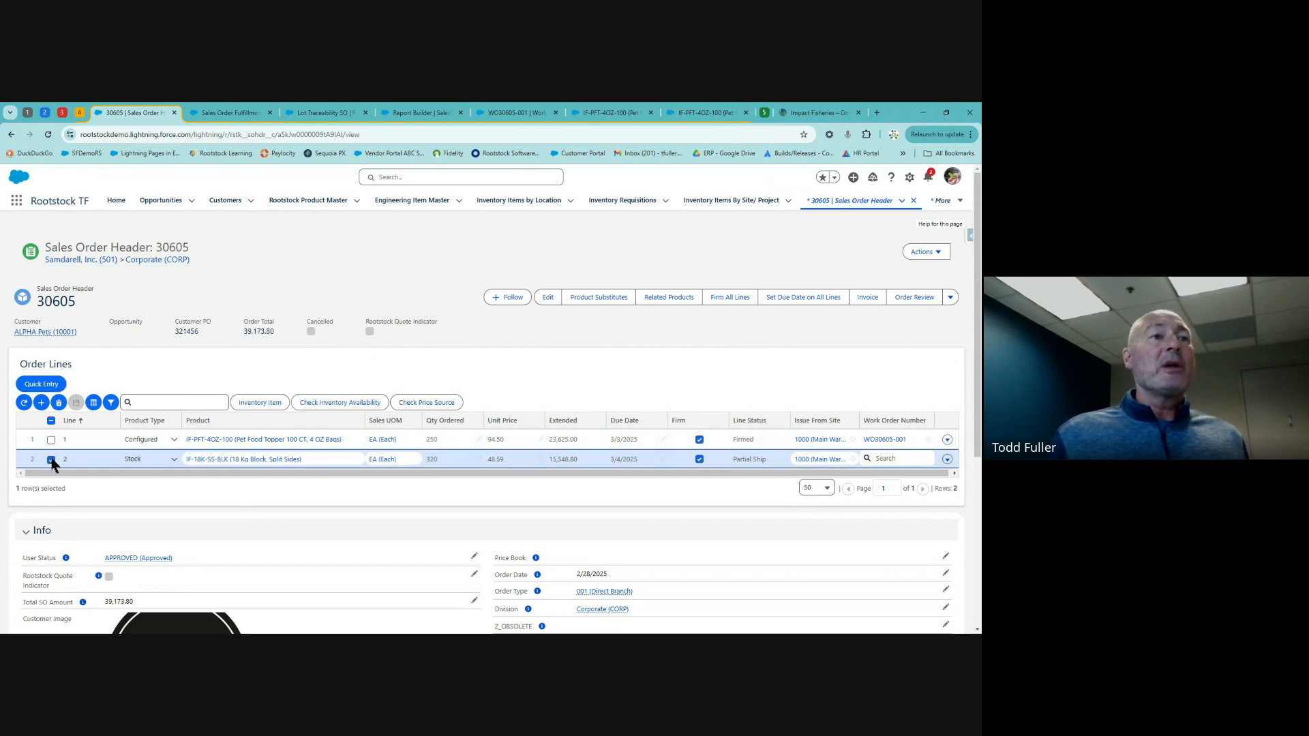
{"action": "left_click", "coordinate": [340, 403]}
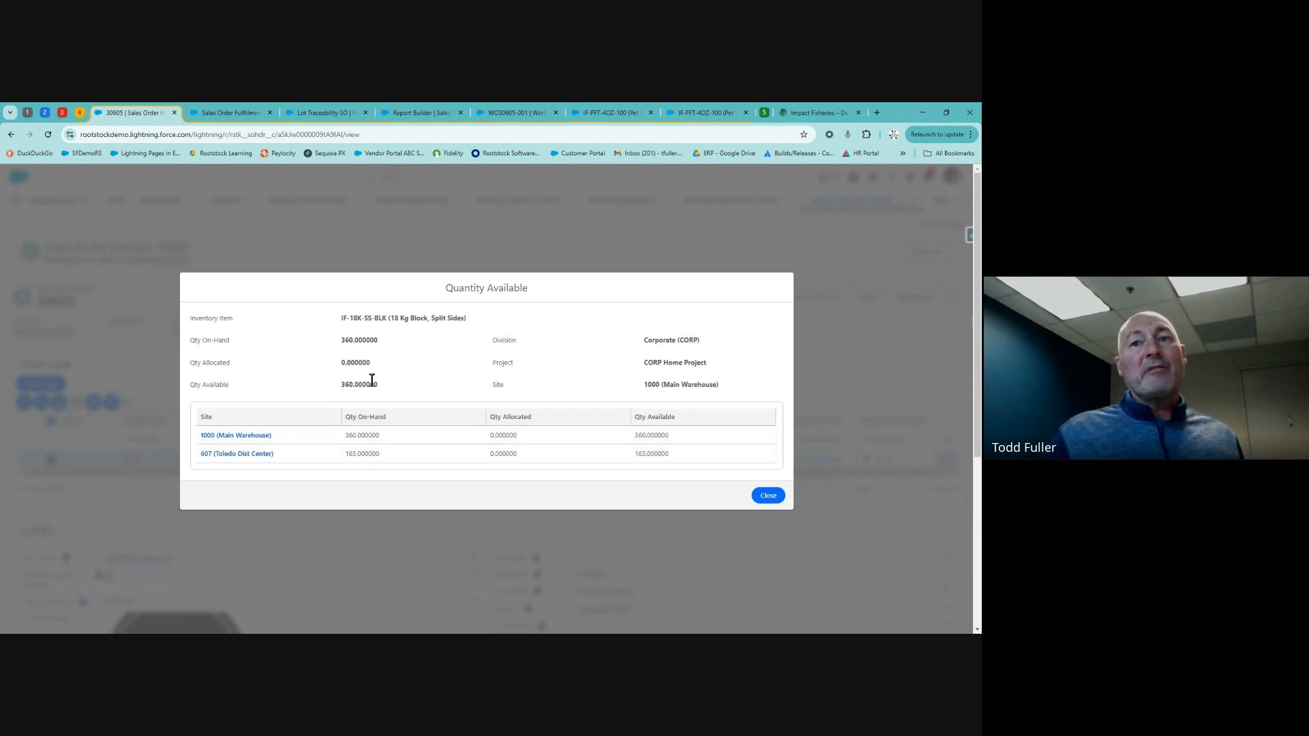
{"action": "left_click", "coordinate": [768, 496]}
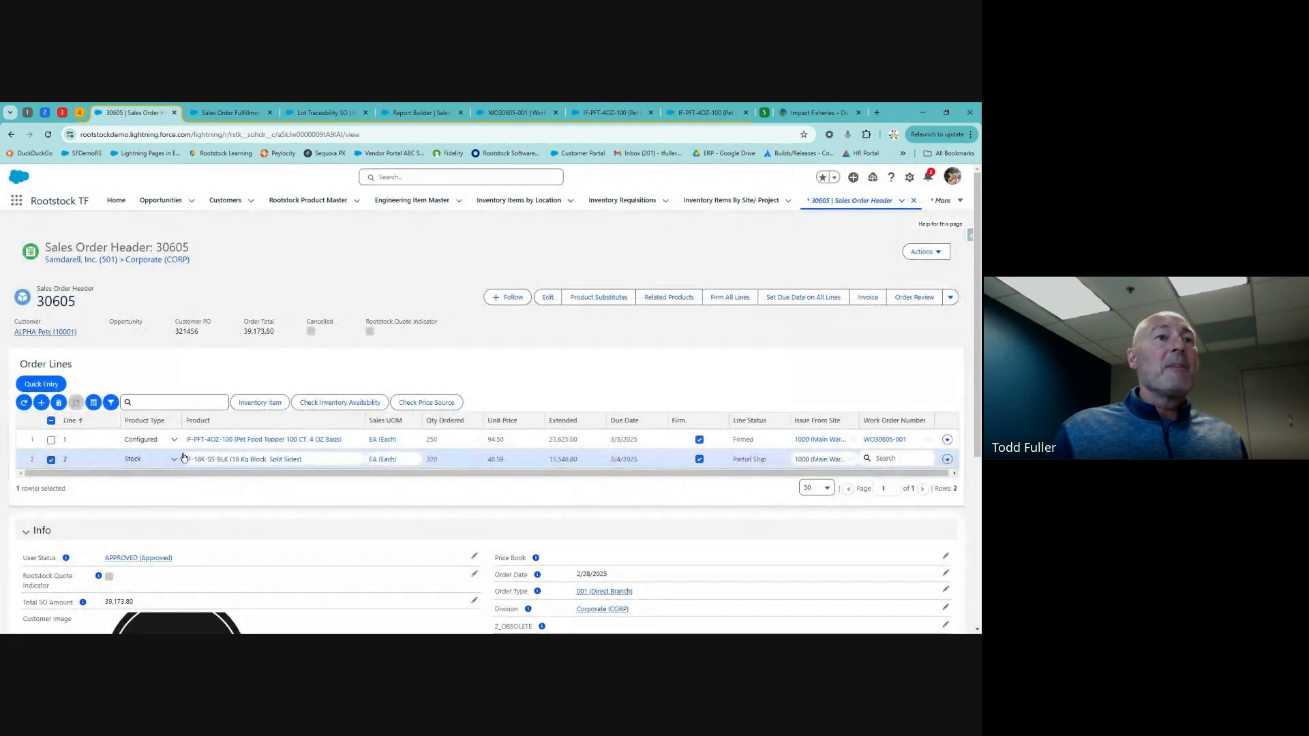
- Try to check inventory availability for only the configured Pet Food Topper line, and look at its linked work order
{"action": "left_click", "coordinate": [52, 460]}
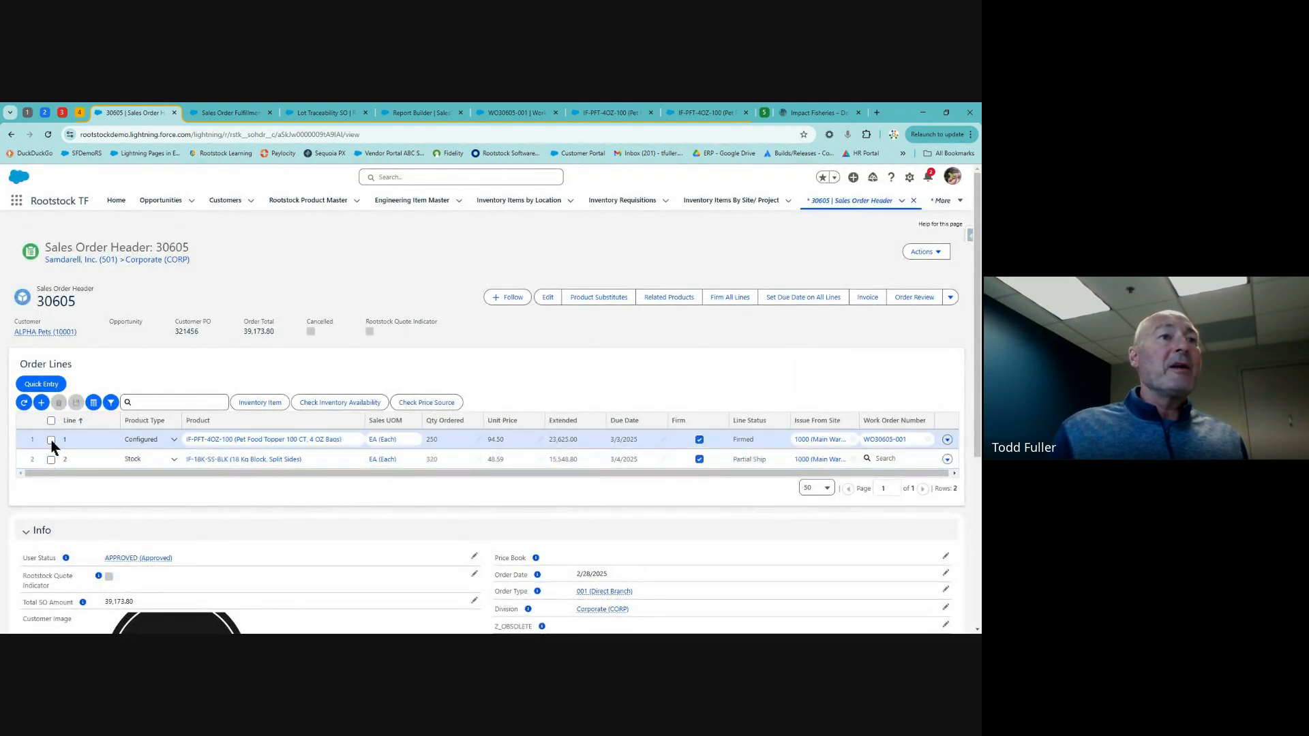
{"action": "left_click", "coordinate": [51, 440]}
{"action": "left_click", "coordinate": [338, 403]}
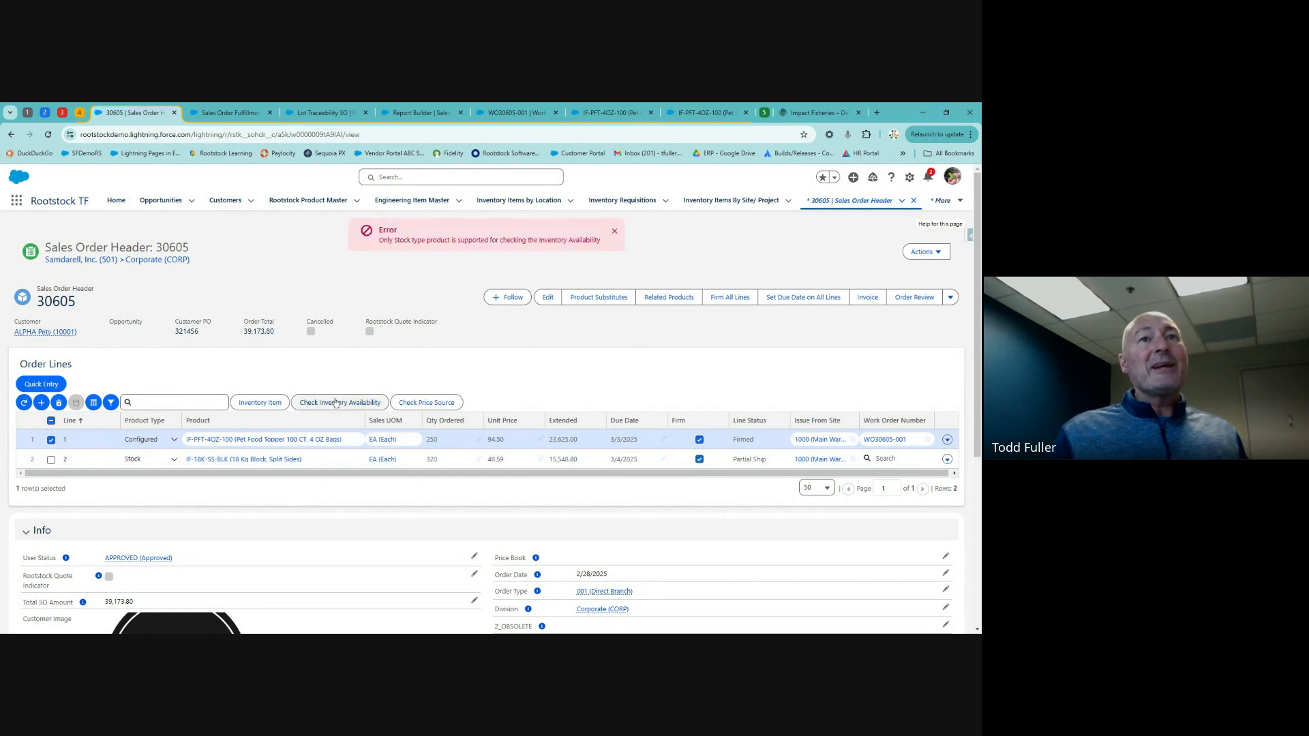
{"action": "left_click", "coordinate": [617, 233]}
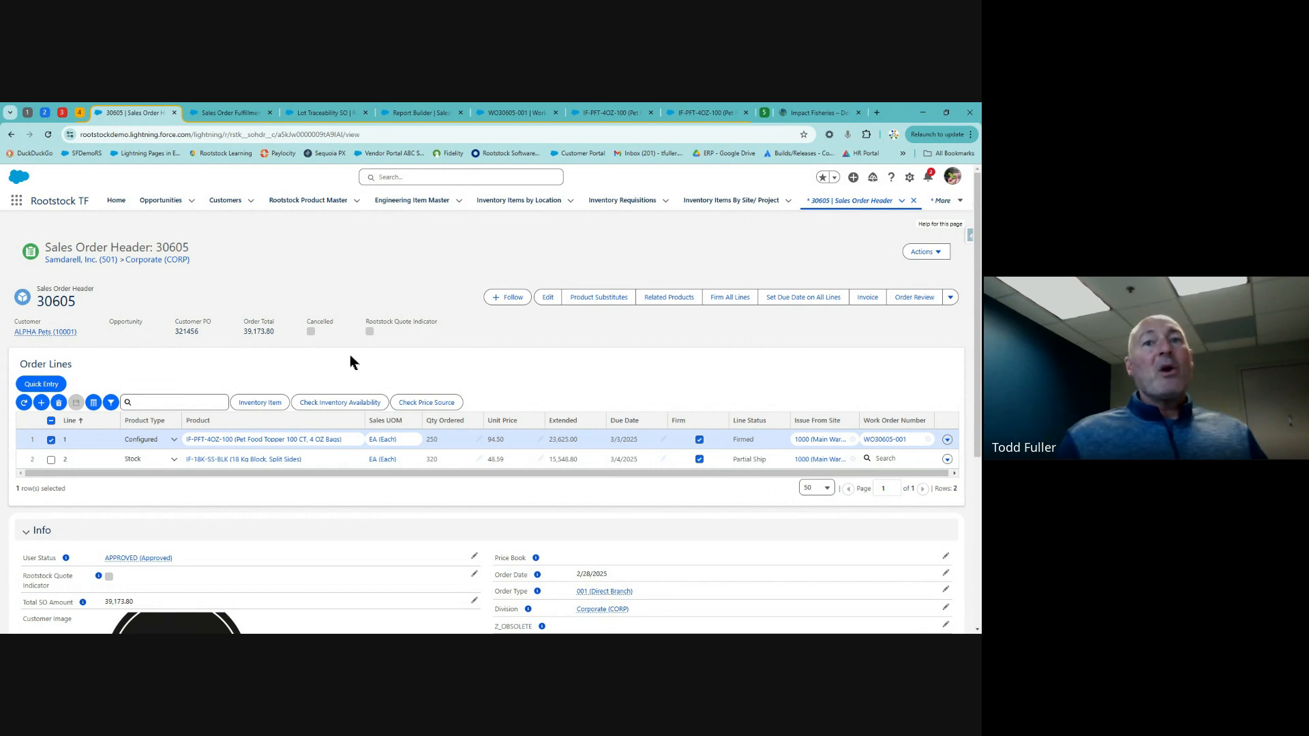
{"action": "mouse_move", "coordinate": [886, 443]}
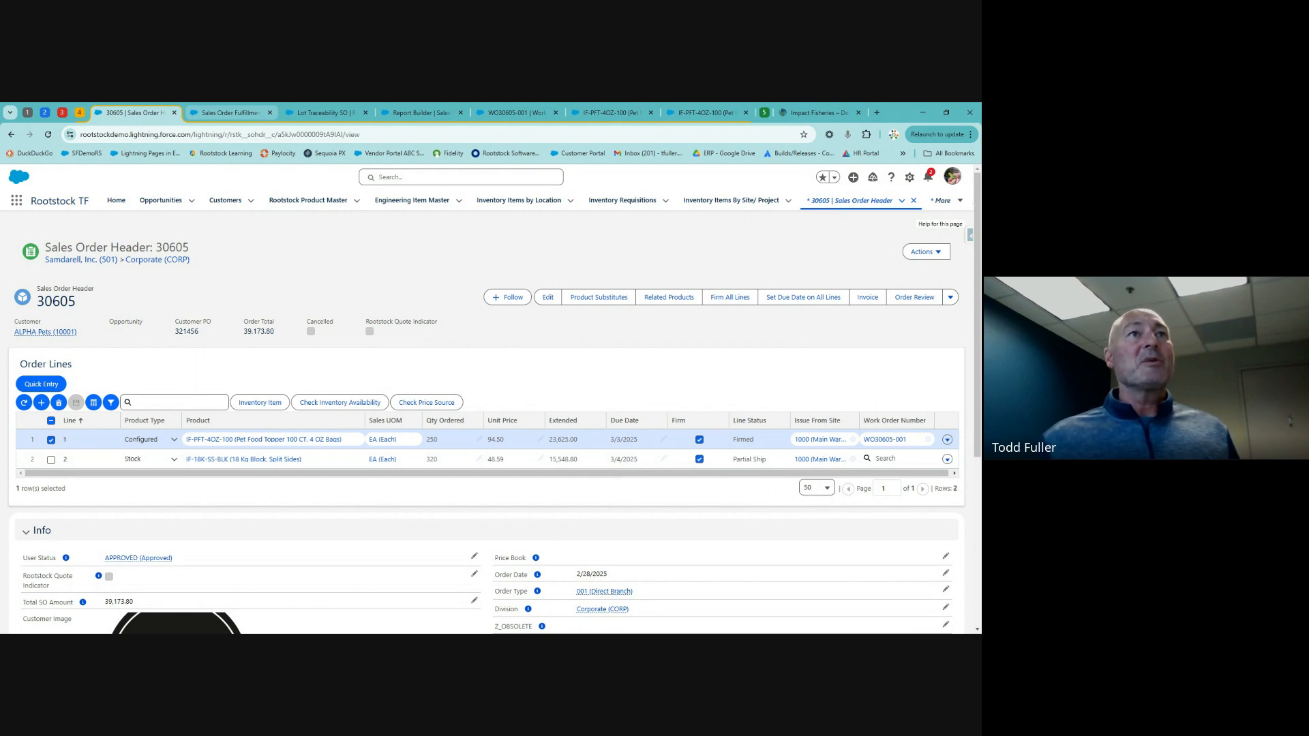
- Find the ALPHA Pets order's lines in Sales Order Fulfillment by searching on its order number
{"action": "left_click", "coordinate": [232, 113]}
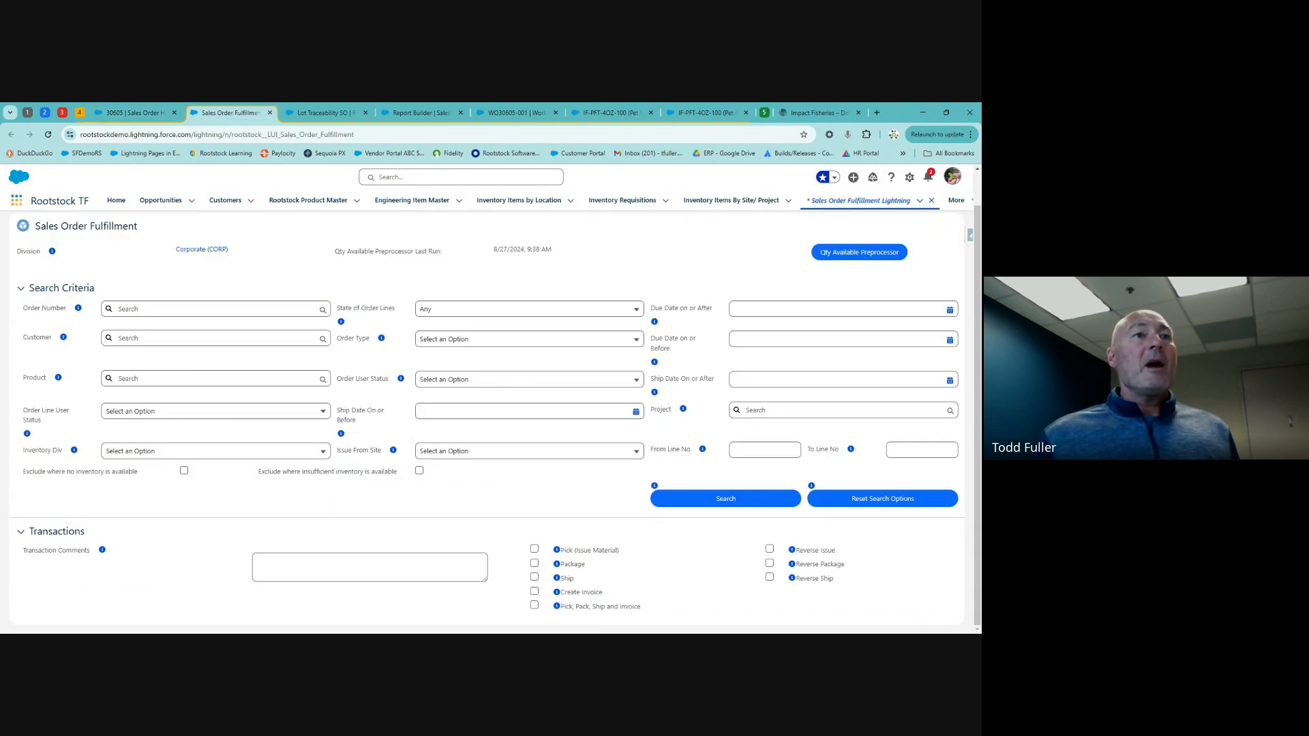
{"action": "left_click", "coordinate": [146, 311]}
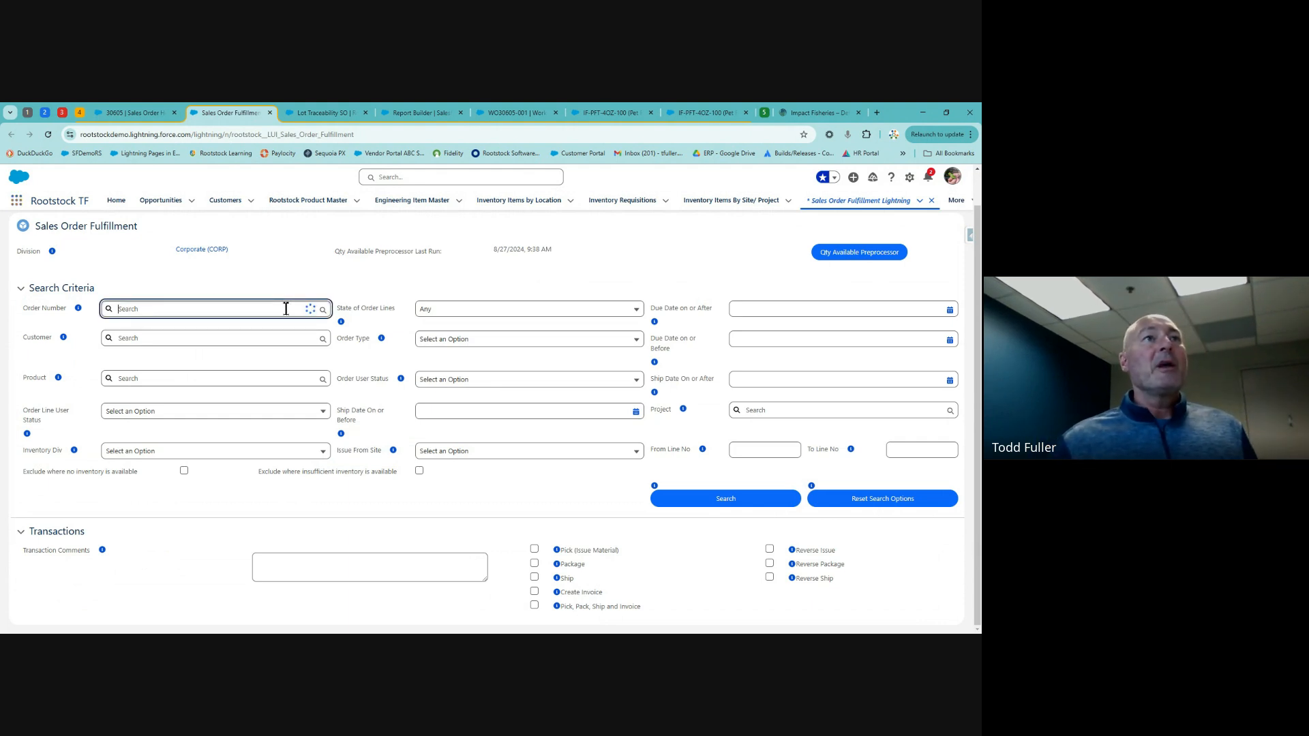
{"action": "type", "text": "30605"}
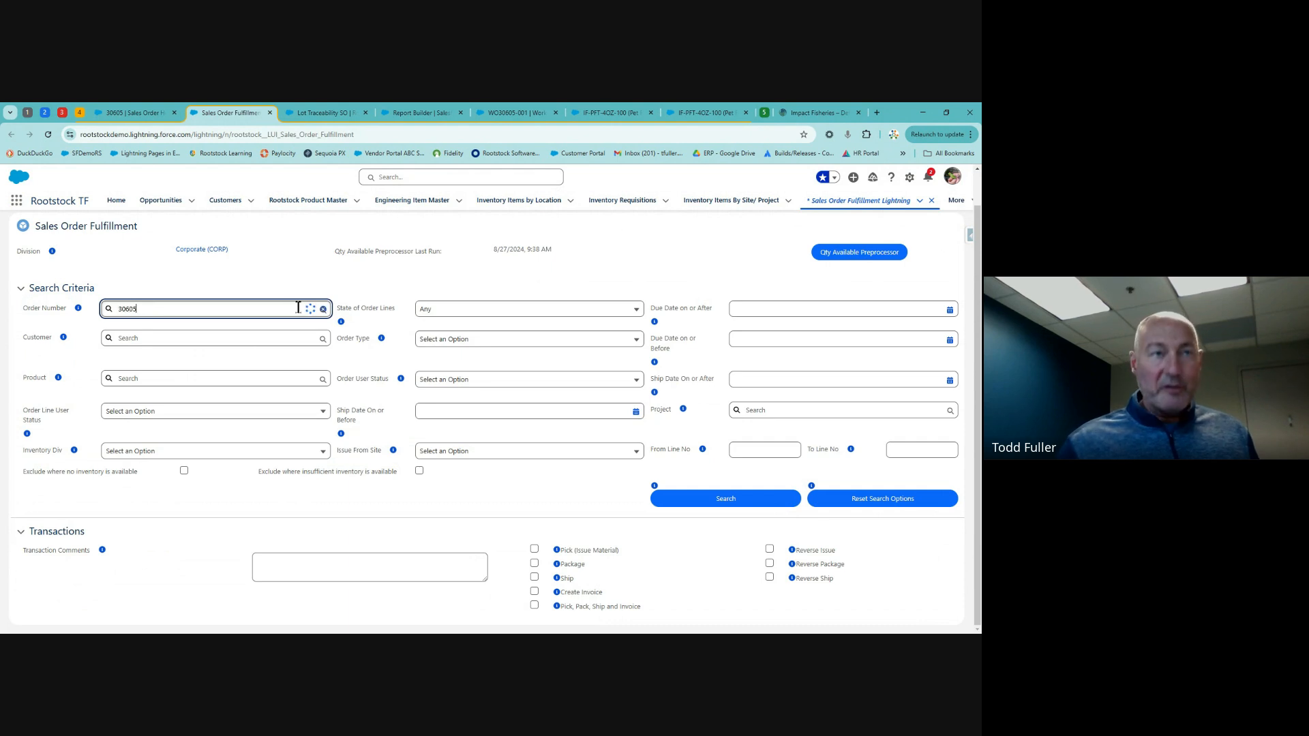
{"action": "left_click", "coordinate": [752, 504]}
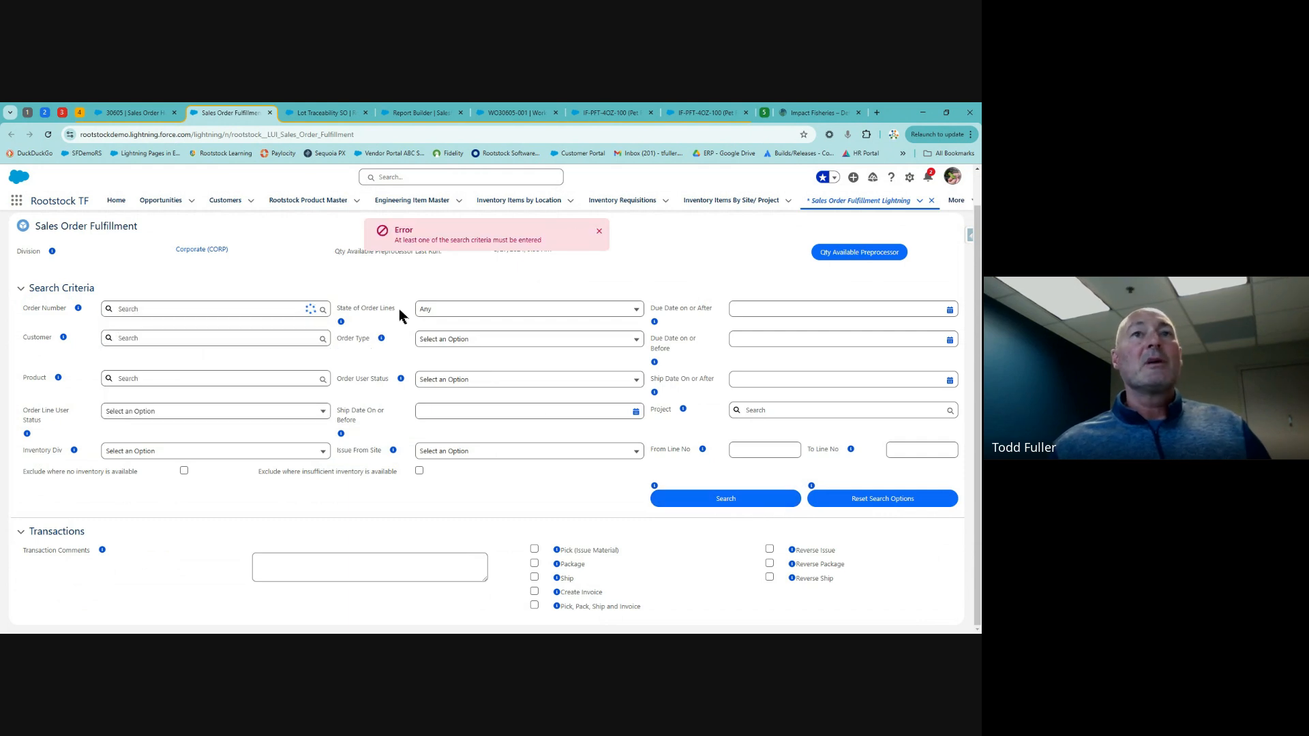
{"action": "left_click", "coordinate": [600, 232]}
{"action": "left_click", "coordinate": [133, 308]}
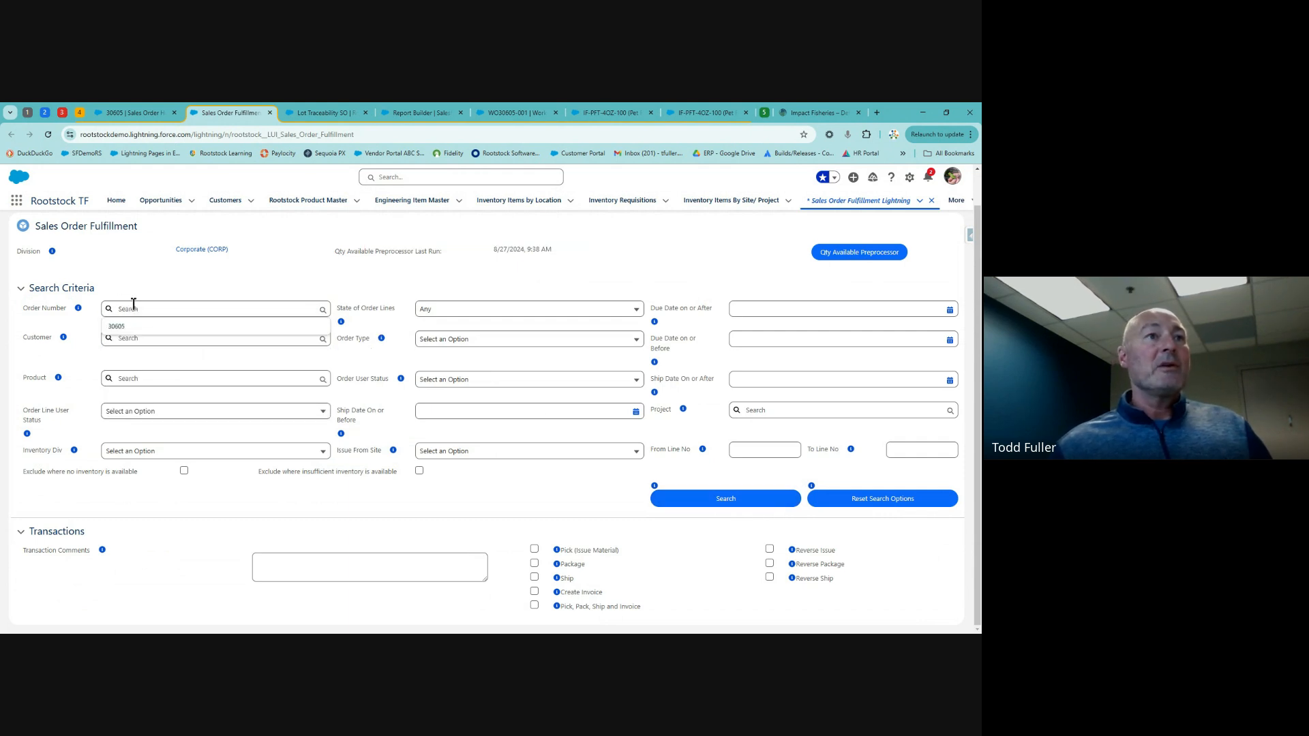
{"action": "left_click", "coordinate": [129, 328]}
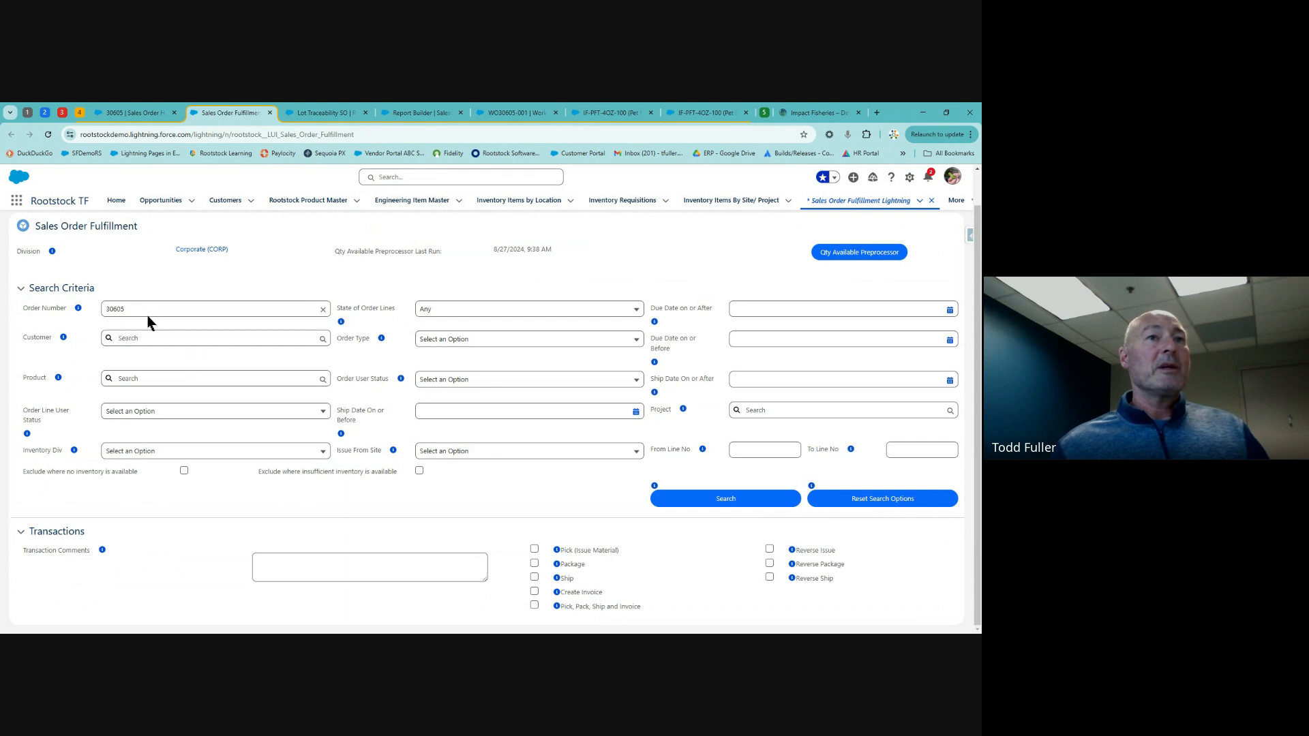
{"action": "left_click", "coordinate": [694, 504]}
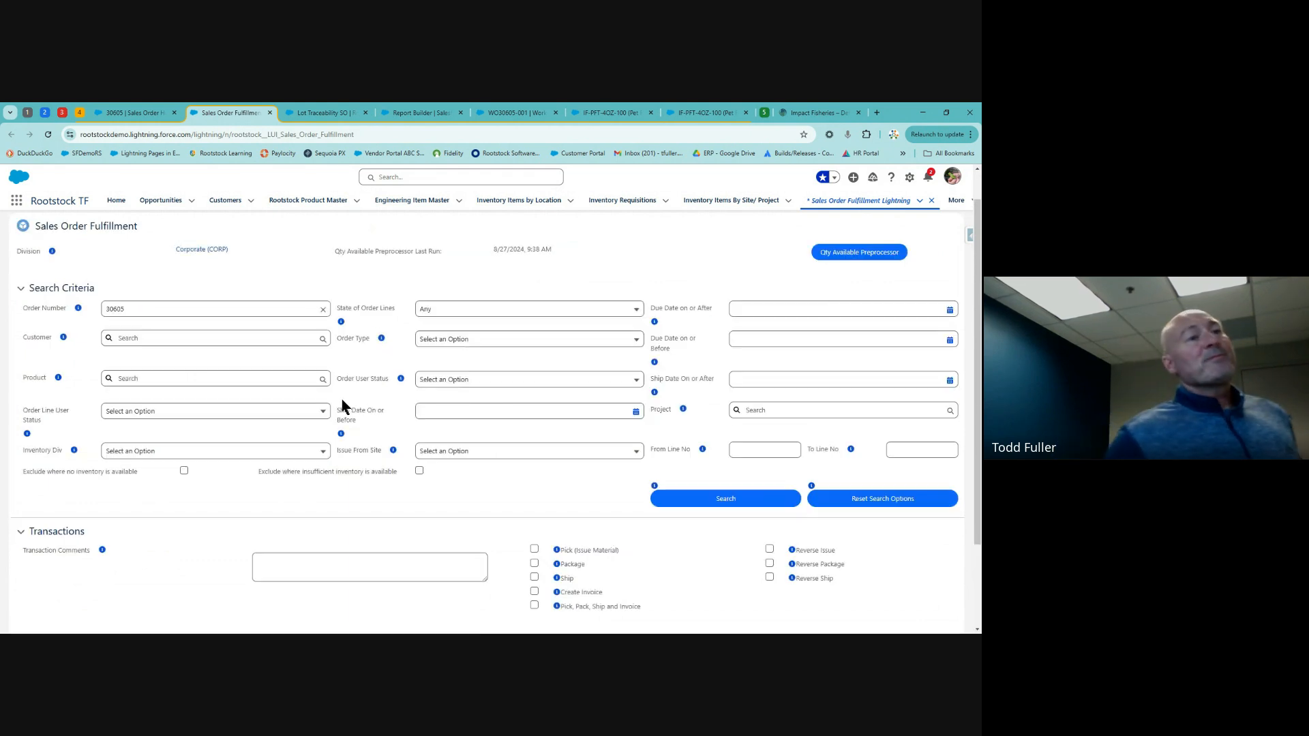
{"action": "scroll", "coordinate": [286, 409], "scroll_direction": "down", "scroll_amount": 3}
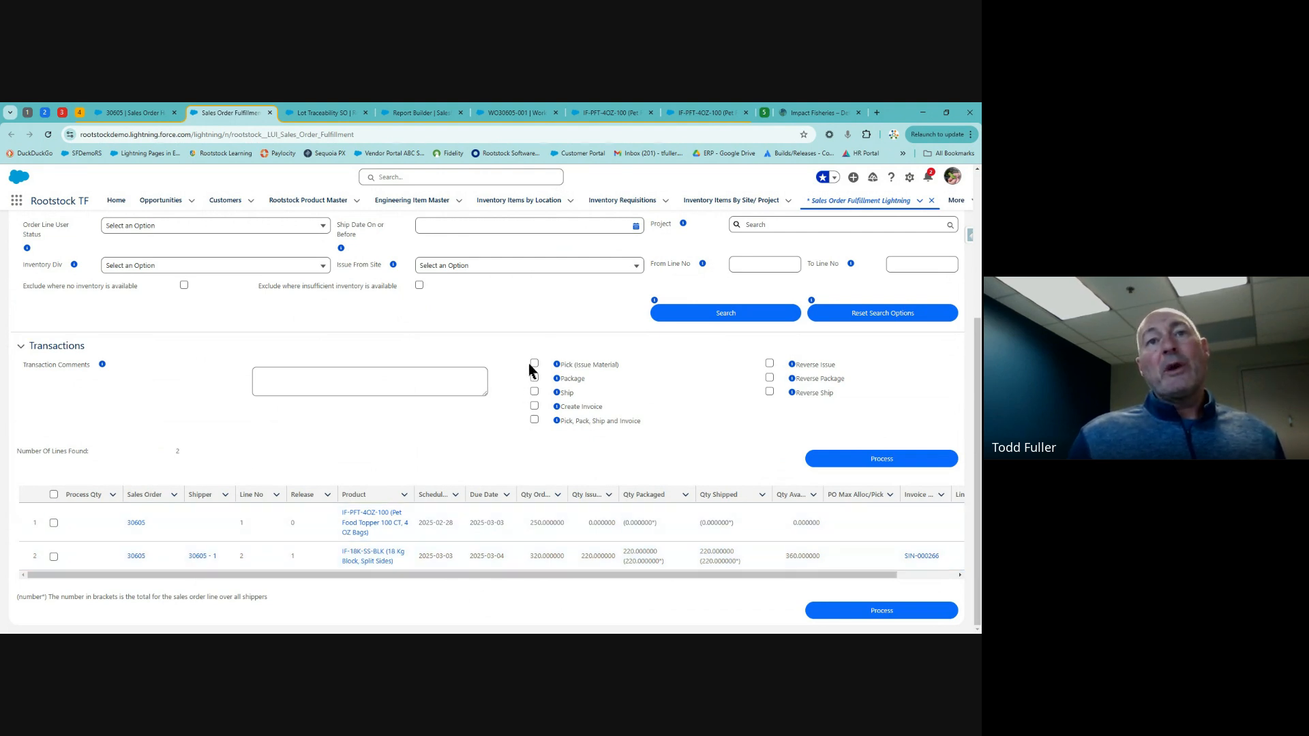
- Pick, pack, ship and invoice 100 units of the 18 Kg block line from cooler storage, closing the processing results
{"action": "left_click", "coordinate": [534, 420]}
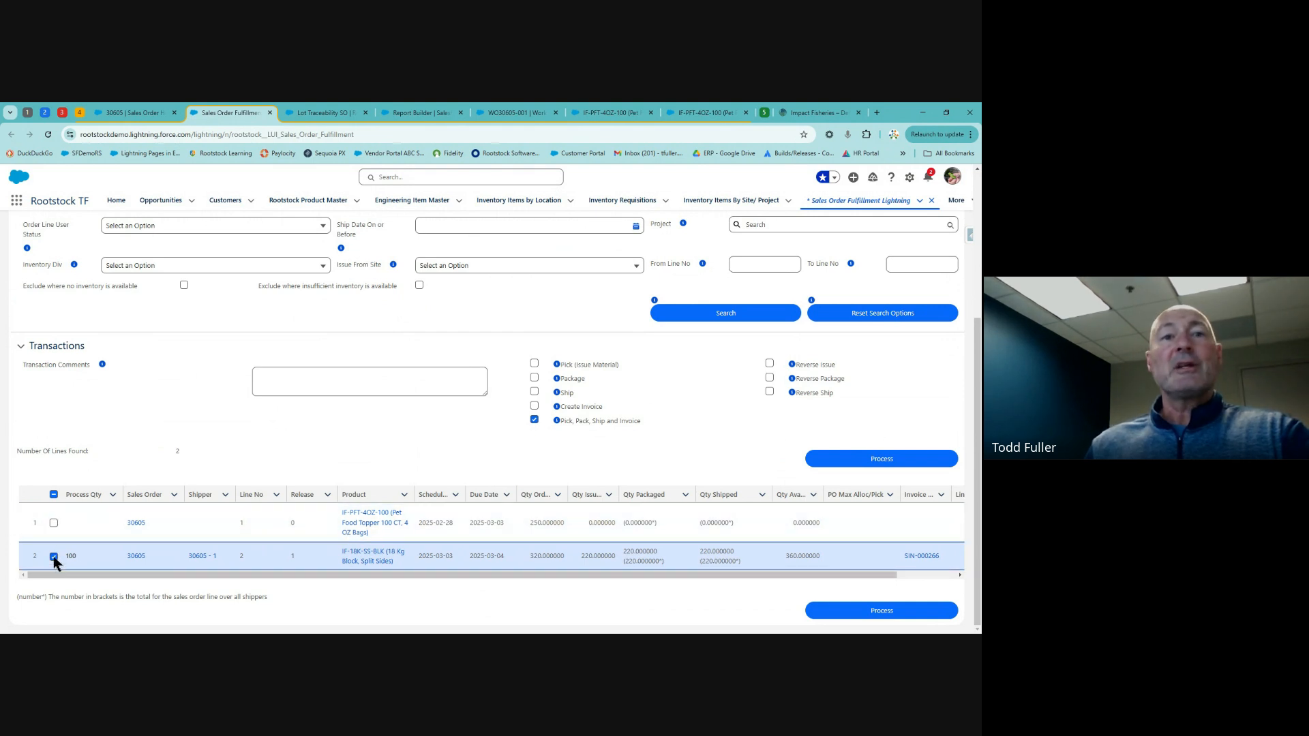
{"action": "left_click", "coordinate": [852, 458]}
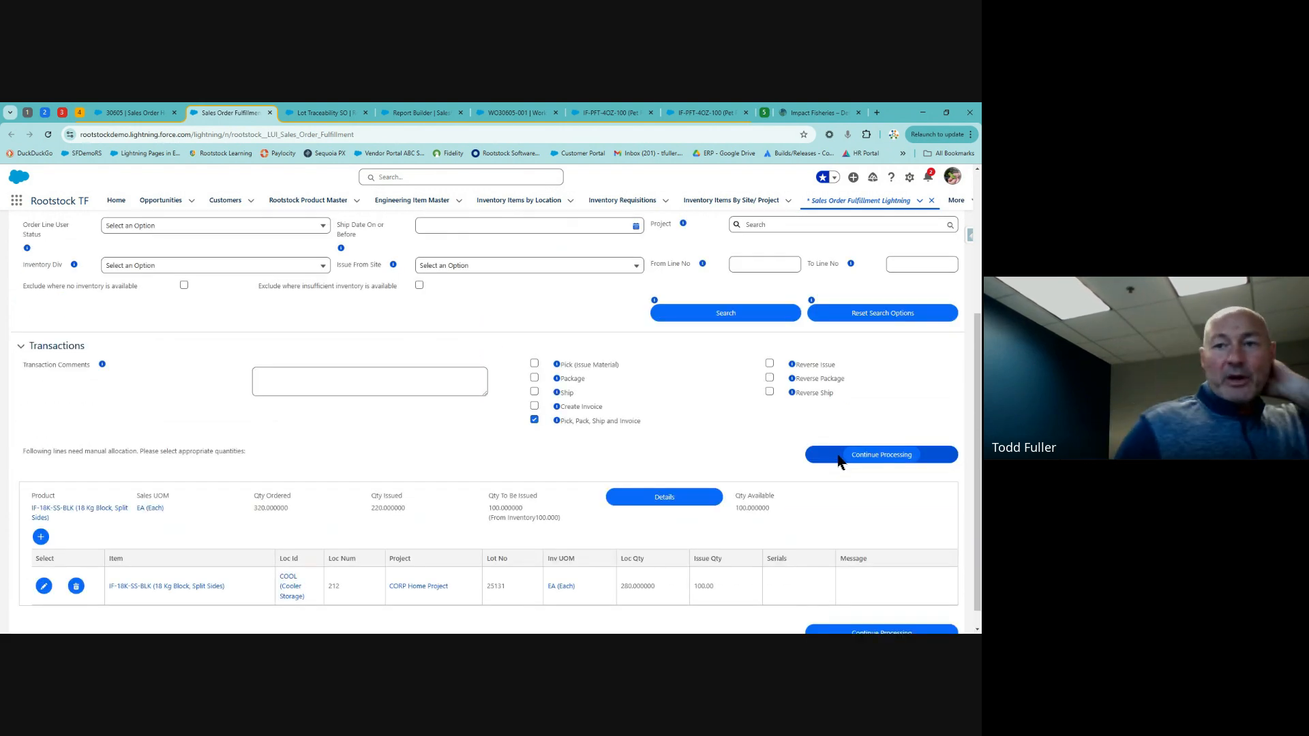
{"action": "scroll", "coordinate": [161, 538], "scroll_direction": "down", "scroll_amount": 1}
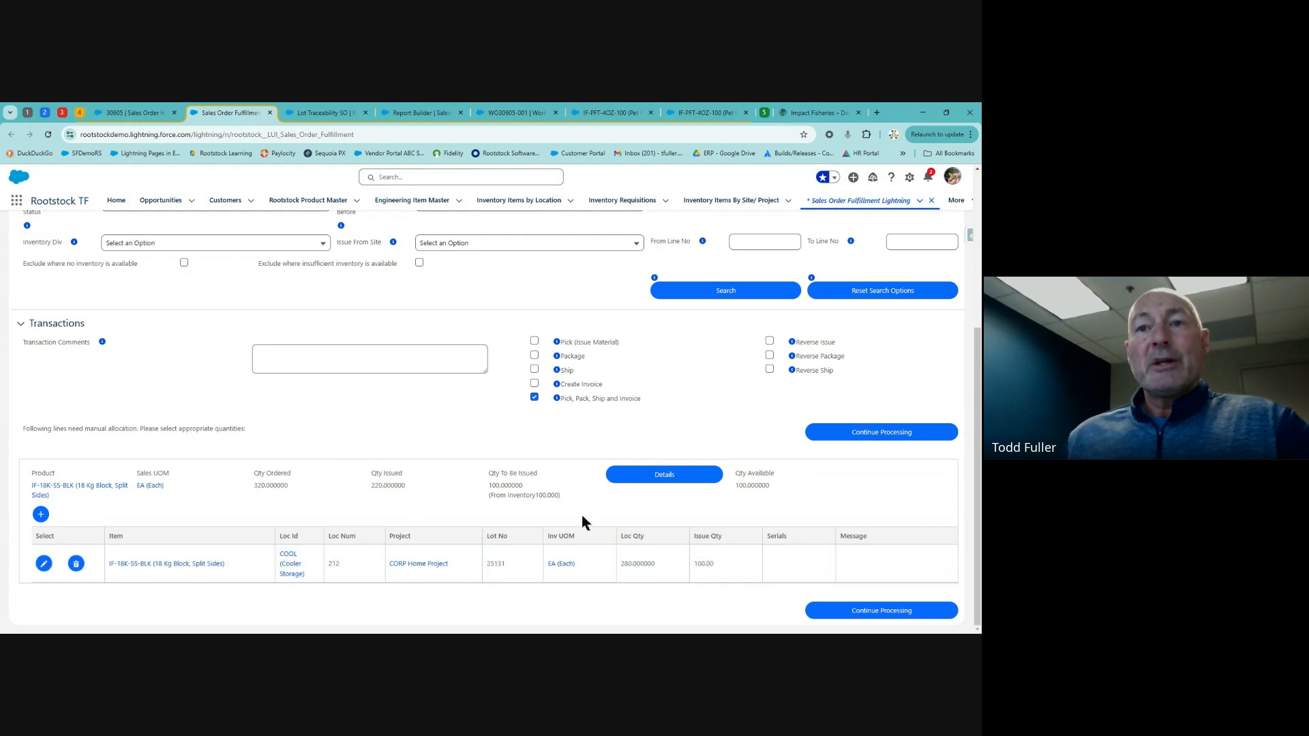
{"action": "left_click", "coordinate": [870, 611]}
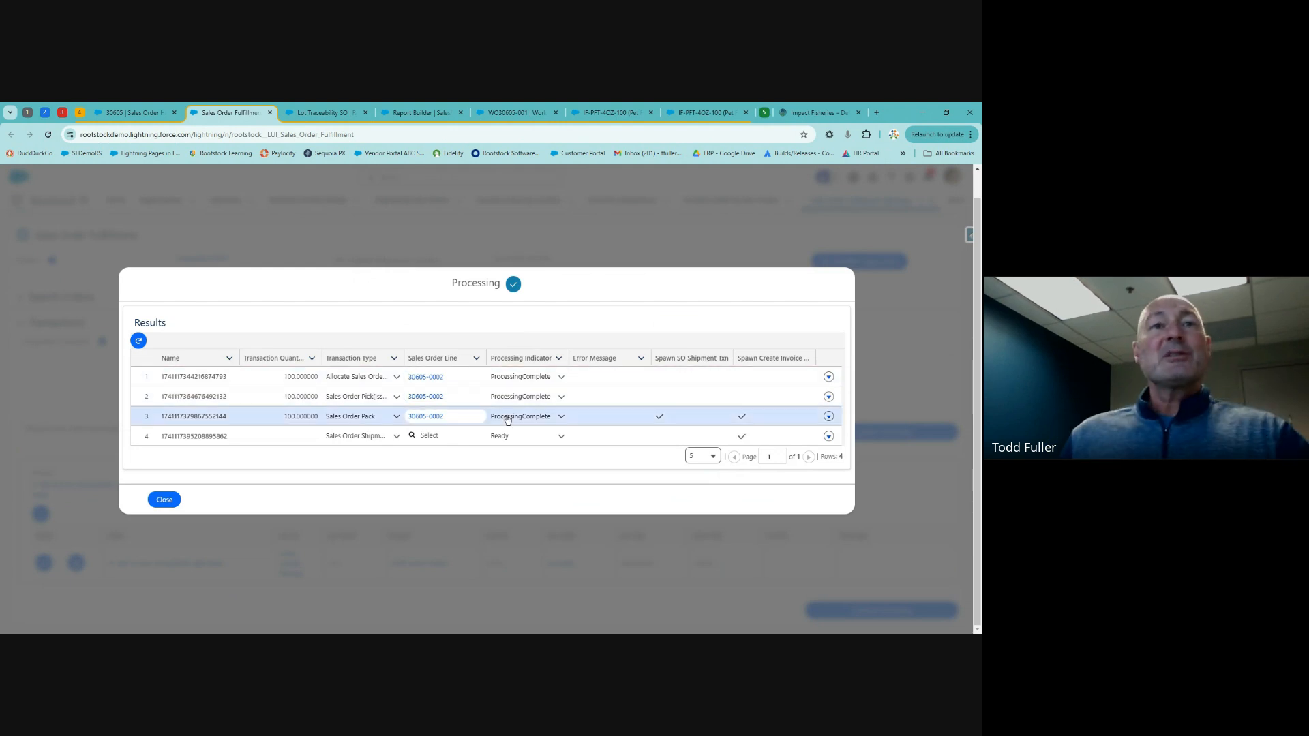
{"action": "left_click", "coordinate": [164, 503]}
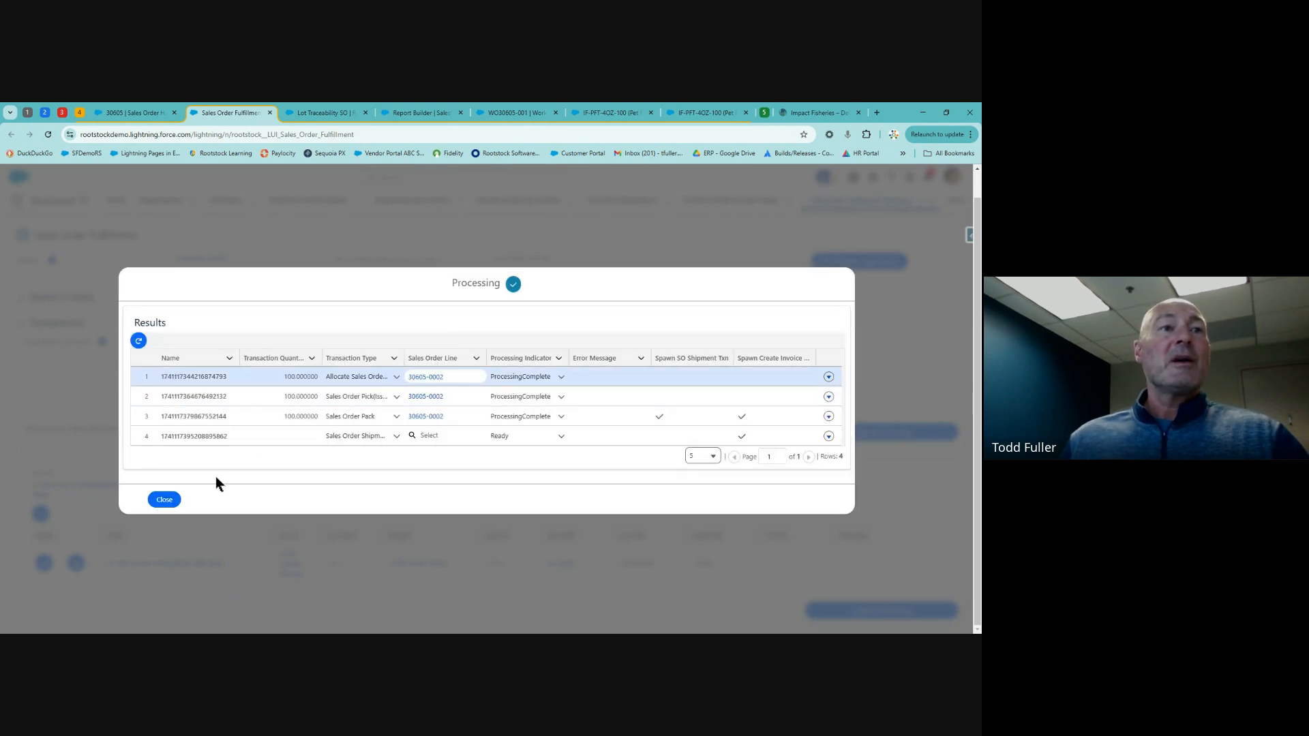
{"action": "left_click", "coordinate": [166, 502]}
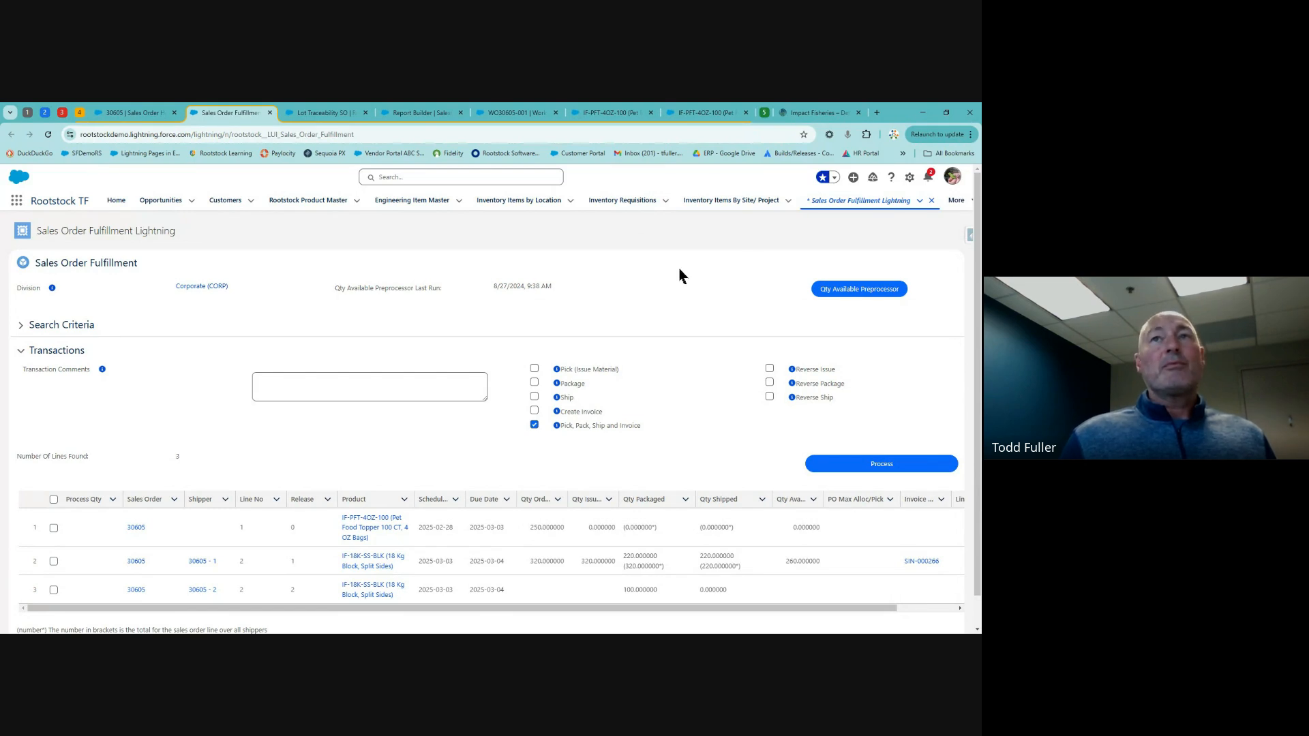
- Check the recent purchase order approval notifications
{"action": "left_click", "coordinate": [929, 178]}
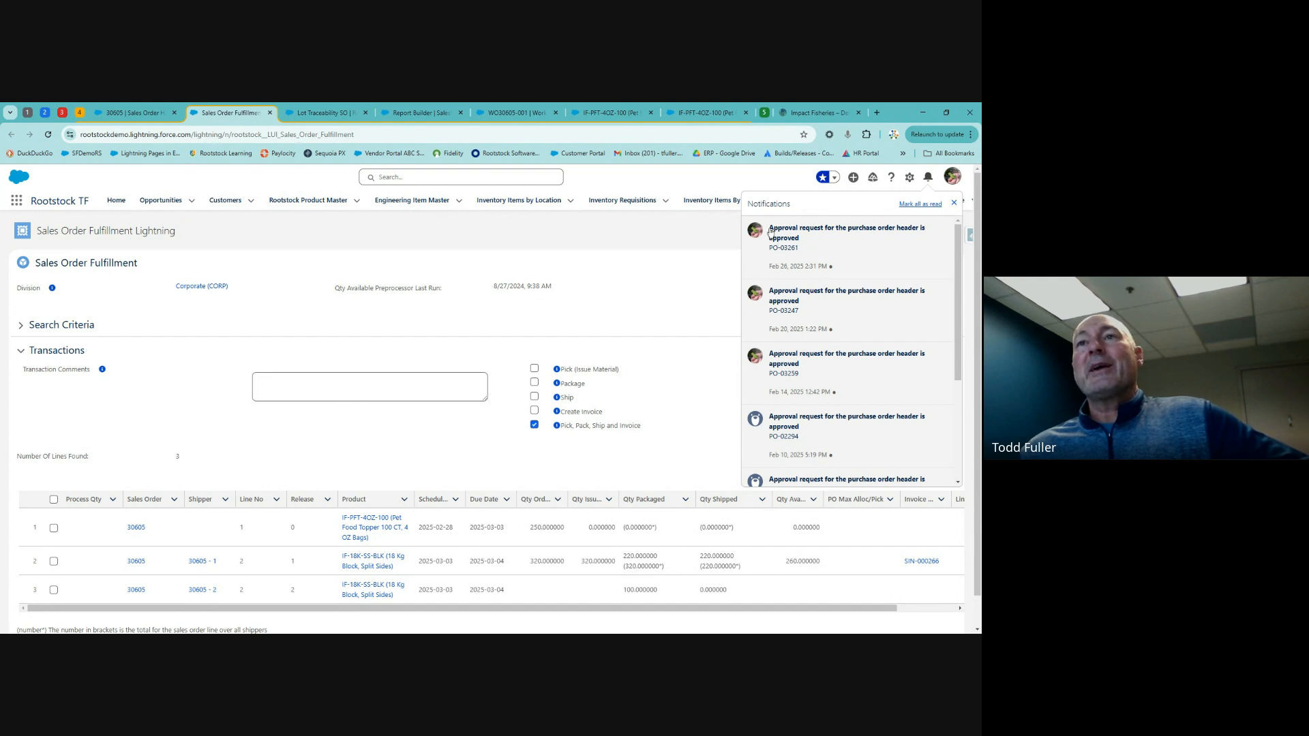
{"action": "left_click", "coordinate": [930, 179]}
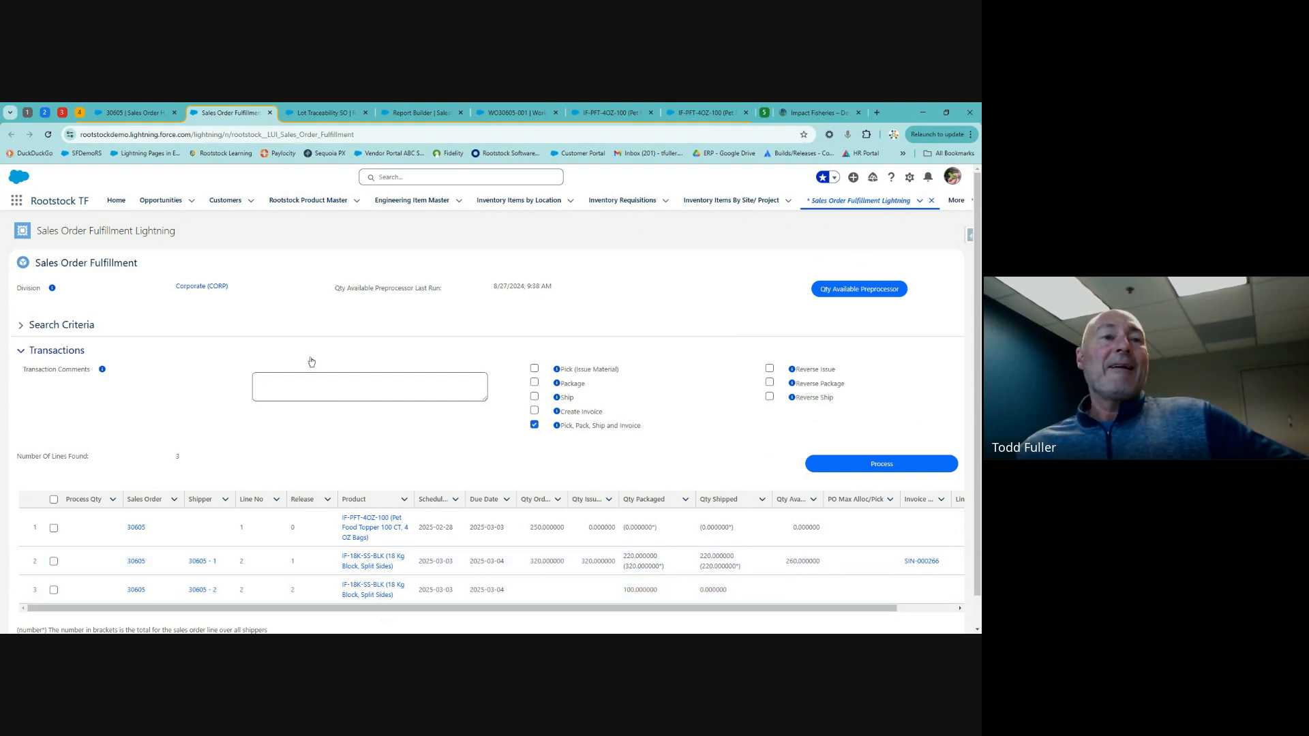
- Open the Rootstock AR app in a separate browser tab and examine the Ship - No Inv and Collections figures on its Accounts Receivable dashboard
{"action": "left_click", "coordinate": [20, 203]}
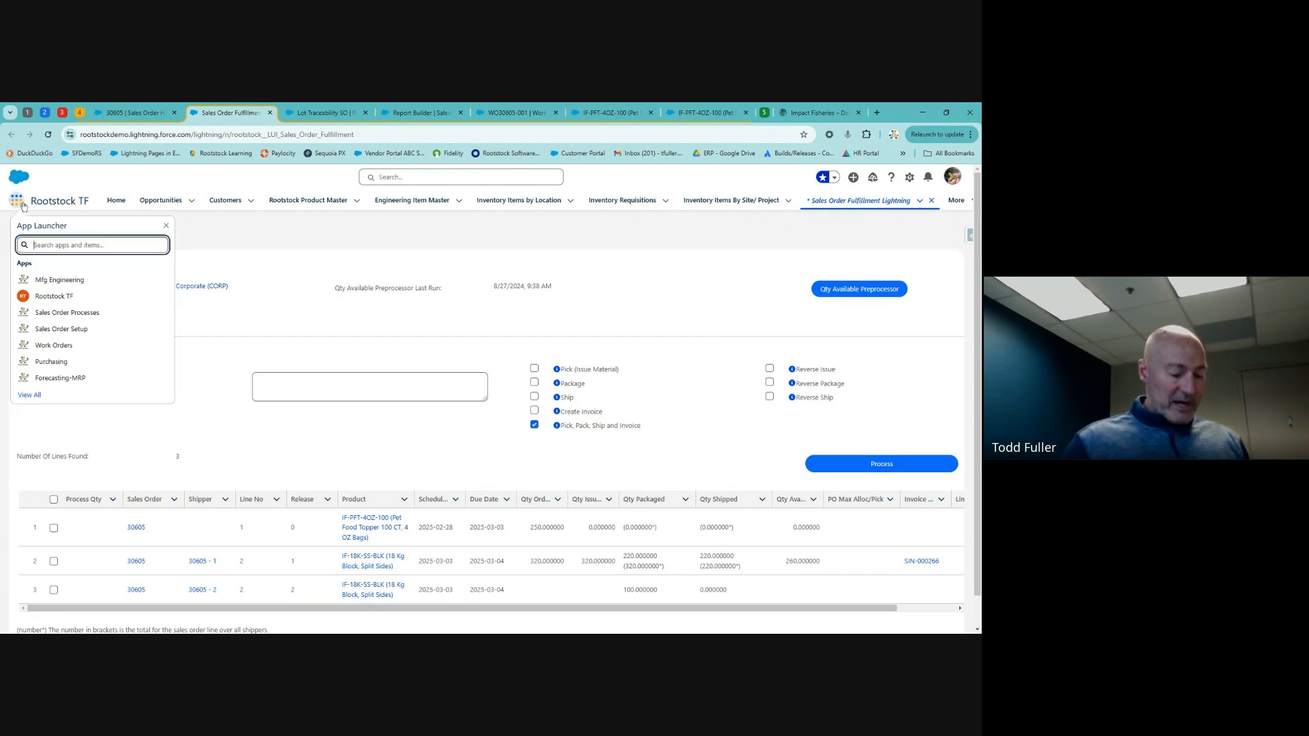
{"action": "type", "text": "ar"}
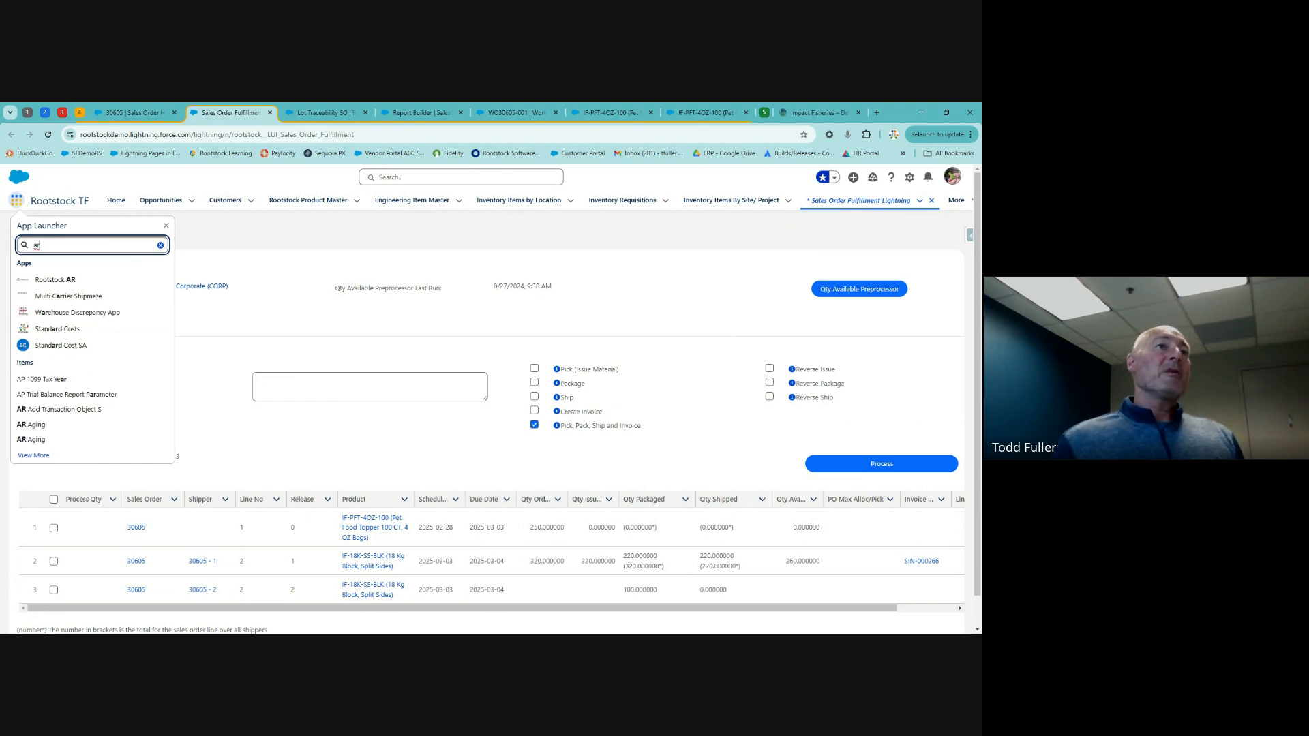
{"action": "left_click", "coordinate": [62, 283]}
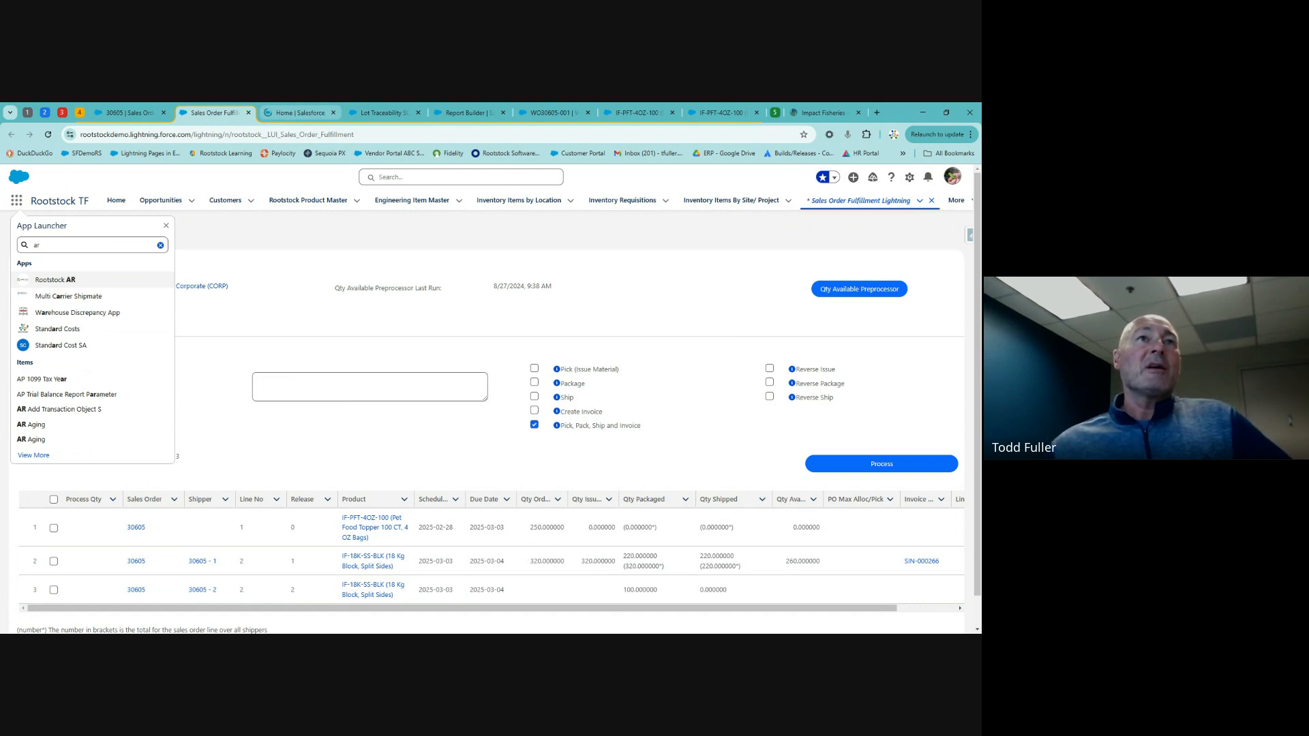
{"action": "left_click", "coordinate": [295, 114]}
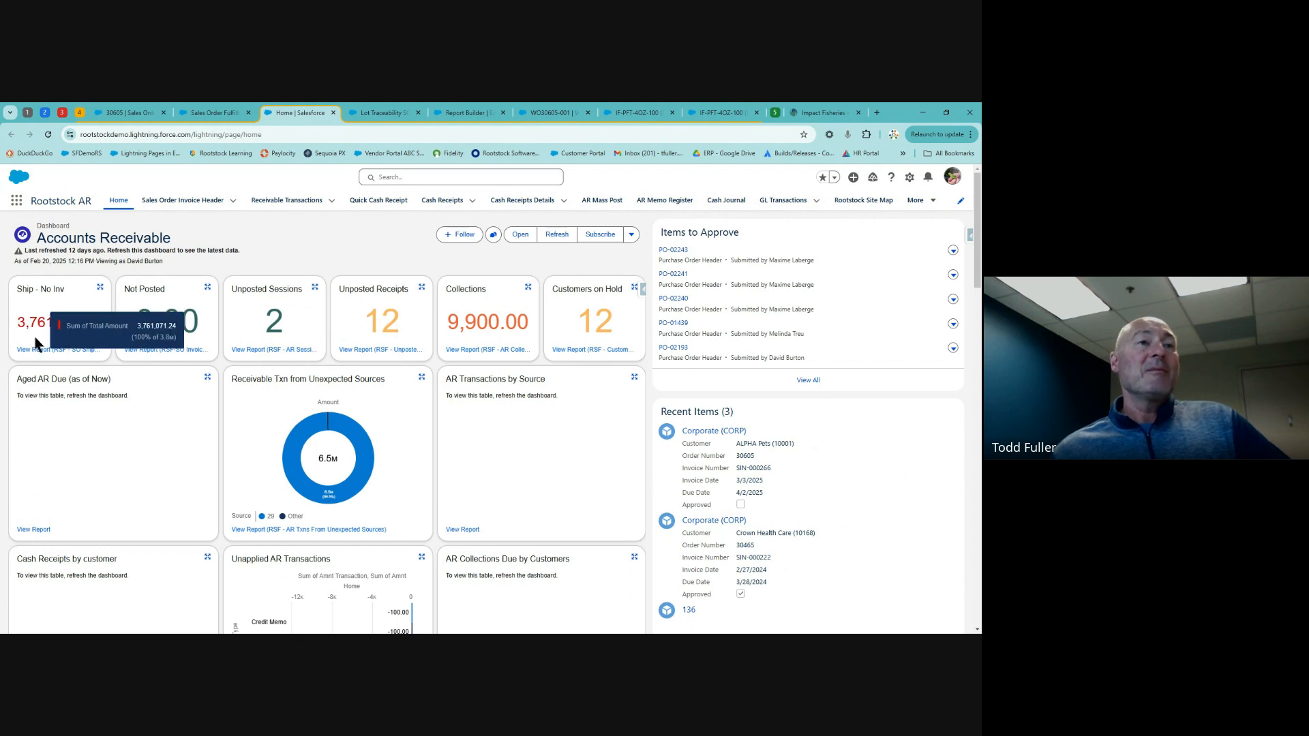
{"action": "mouse_move", "coordinate": [59, 338]}
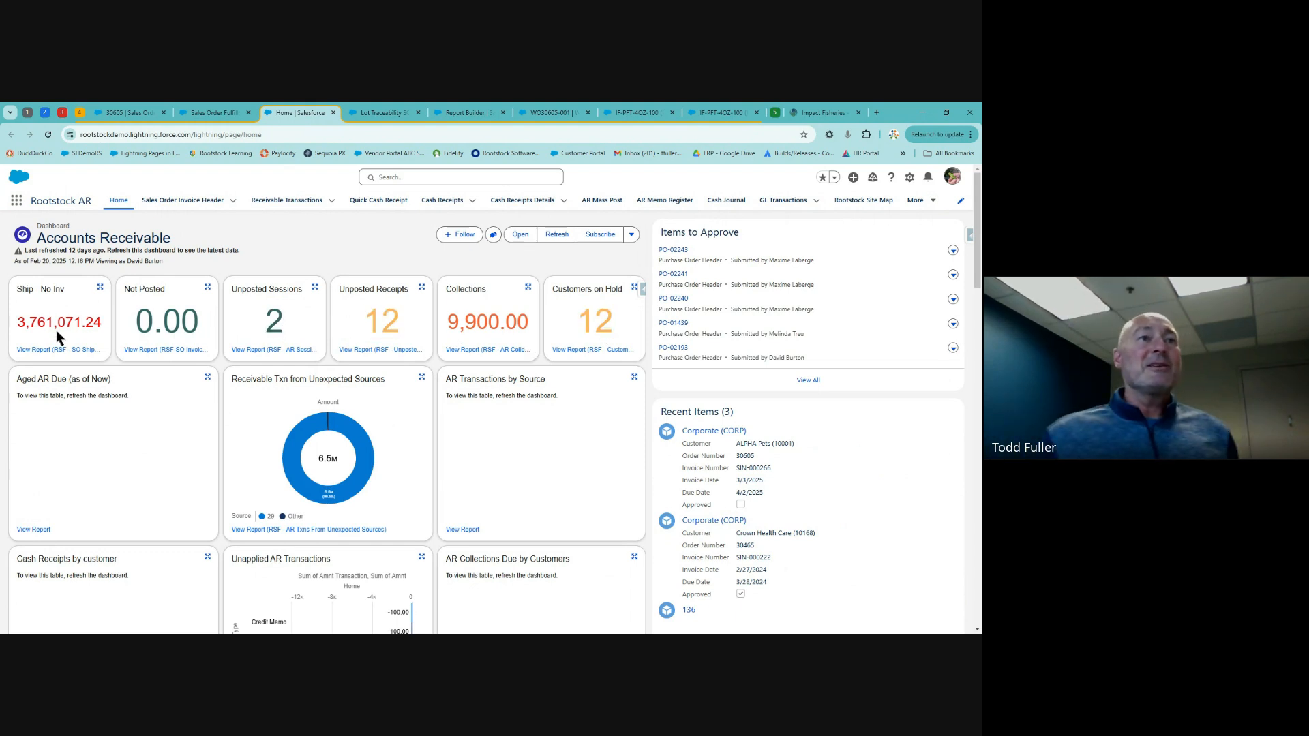
{"action": "mouse_move", "coordinate": [508, 329]}
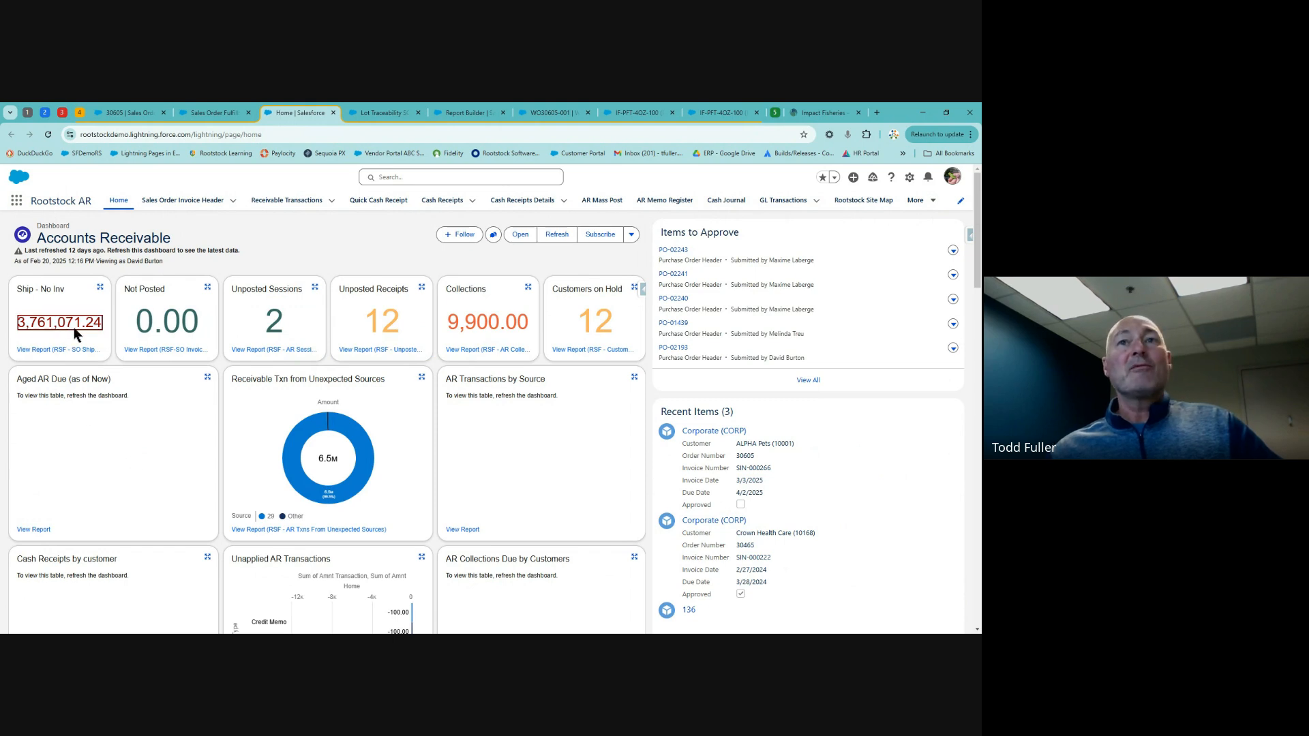
- Examine the report of SO shippers not invoiced, close it, and reload the Sales Order Fulfillment page before returning to the AR dashboard
{"action": "left_click", "coordinate": [39, 351]}
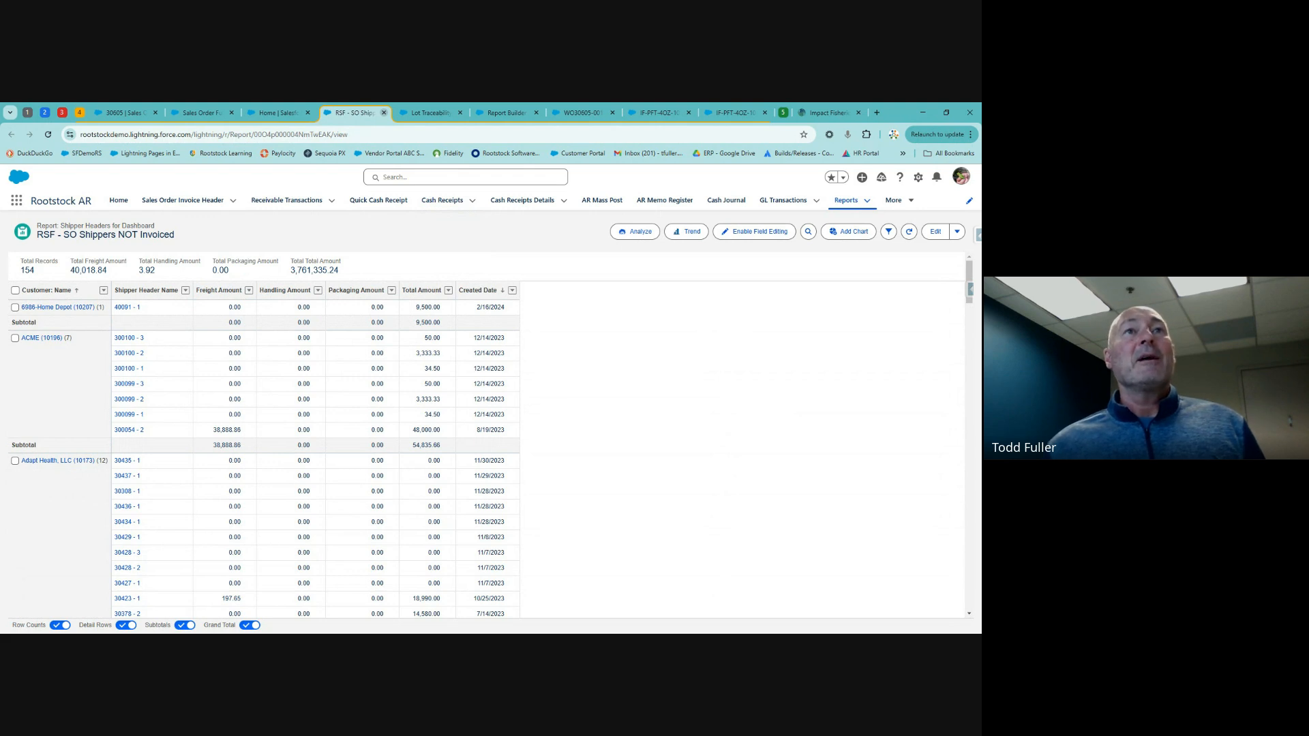
{"action": "left_click", "coordinate": [384, 112]}
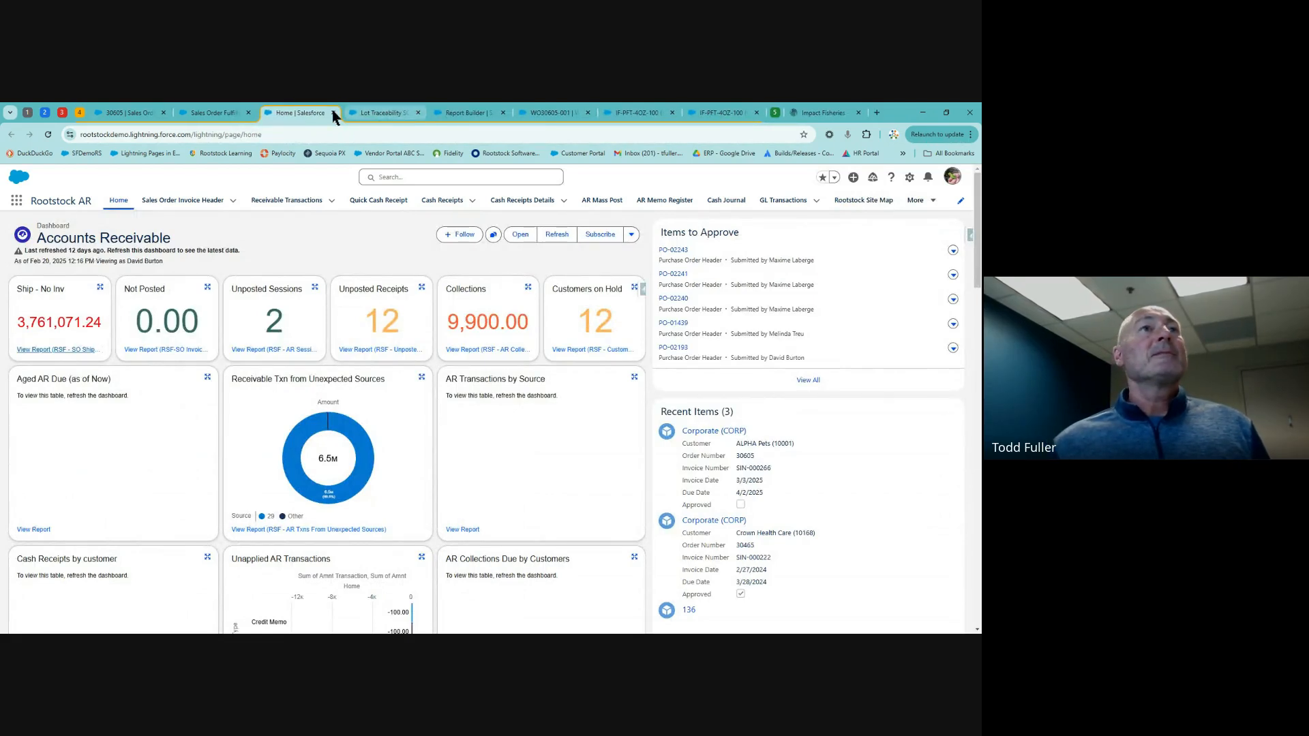
{"action": "left_click", "coordinate": [214, 113]}
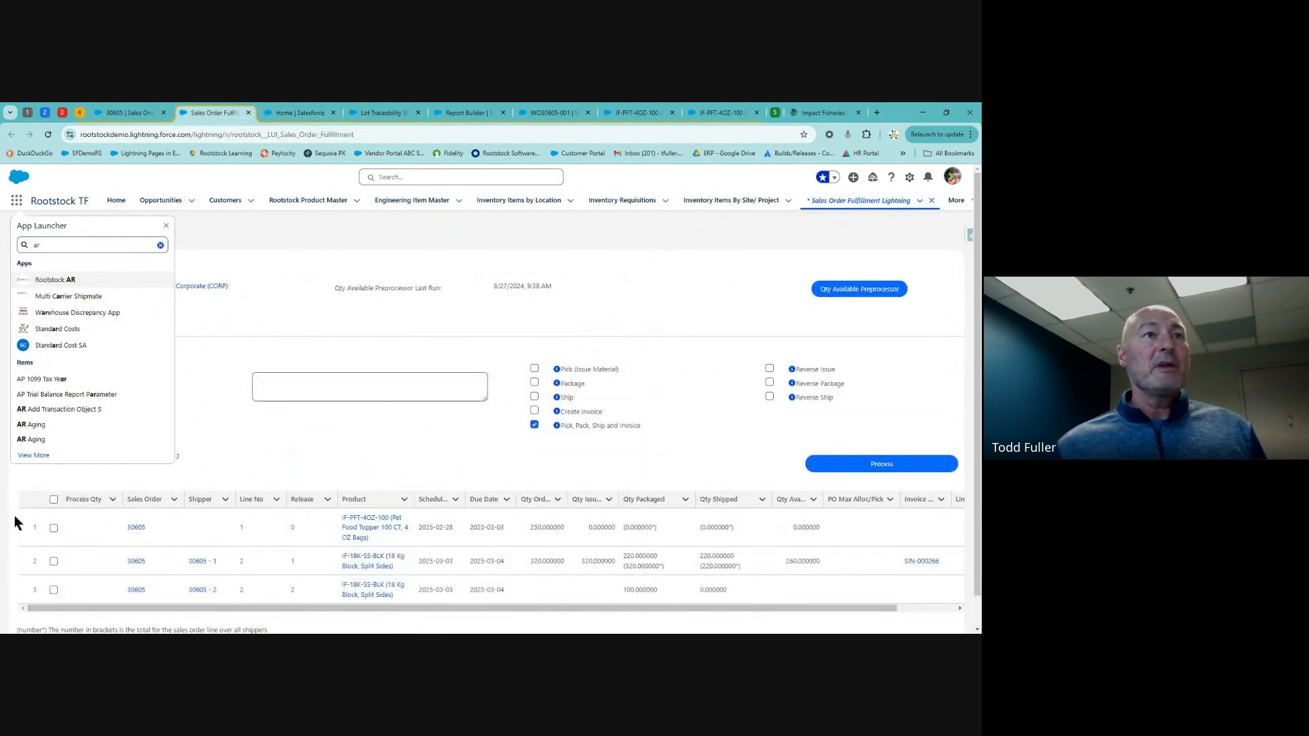
{"action": "left_click", "coordinate": [48, 134]}
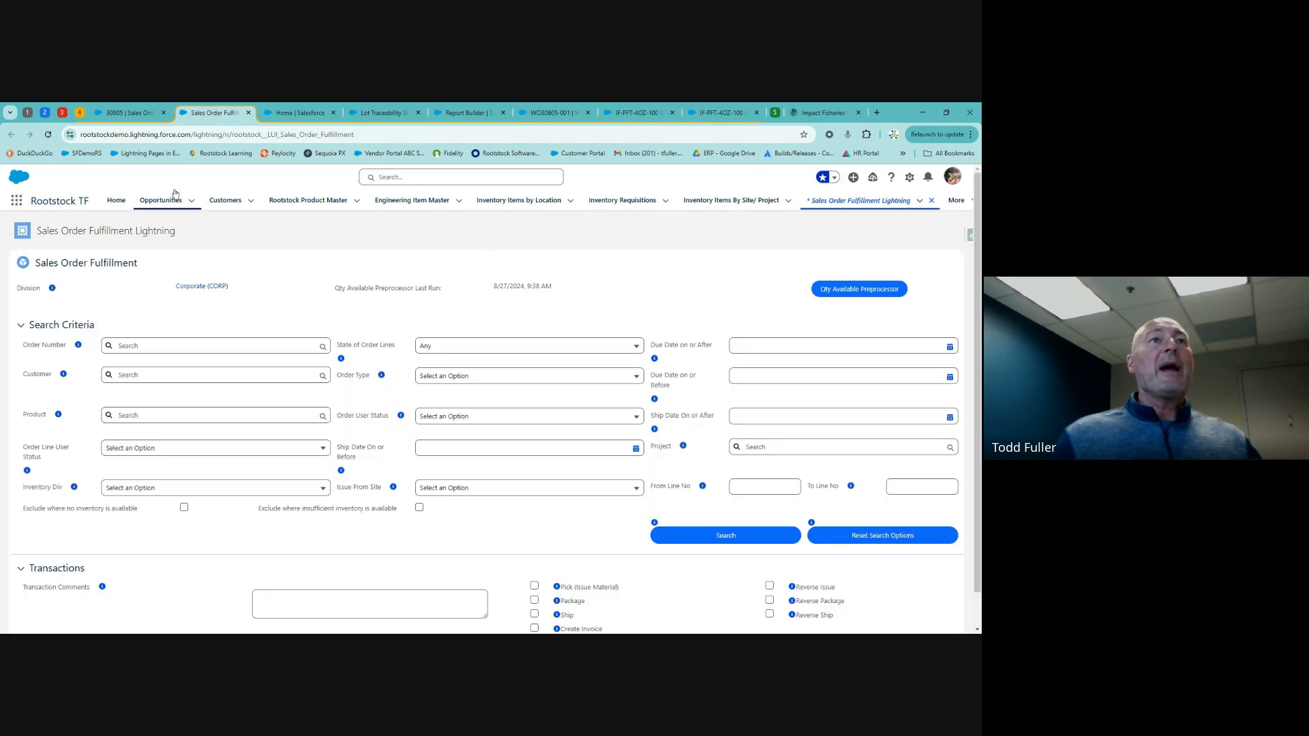
{"action": "left_click", "coordinate": [298, 115]}
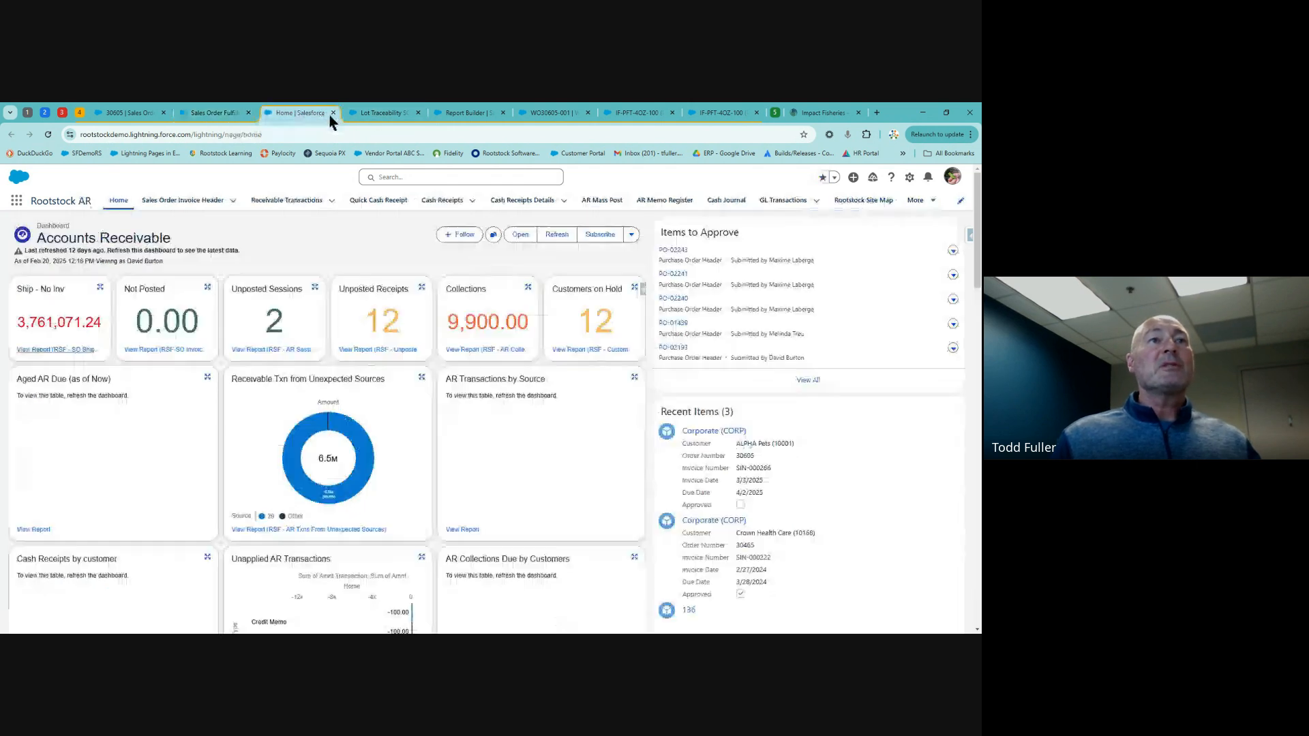
- Review the Lot Traceability SO list of cost transactions and search it for item text 18K-
{"action": "left_click", "coordinate": [380, 114]}
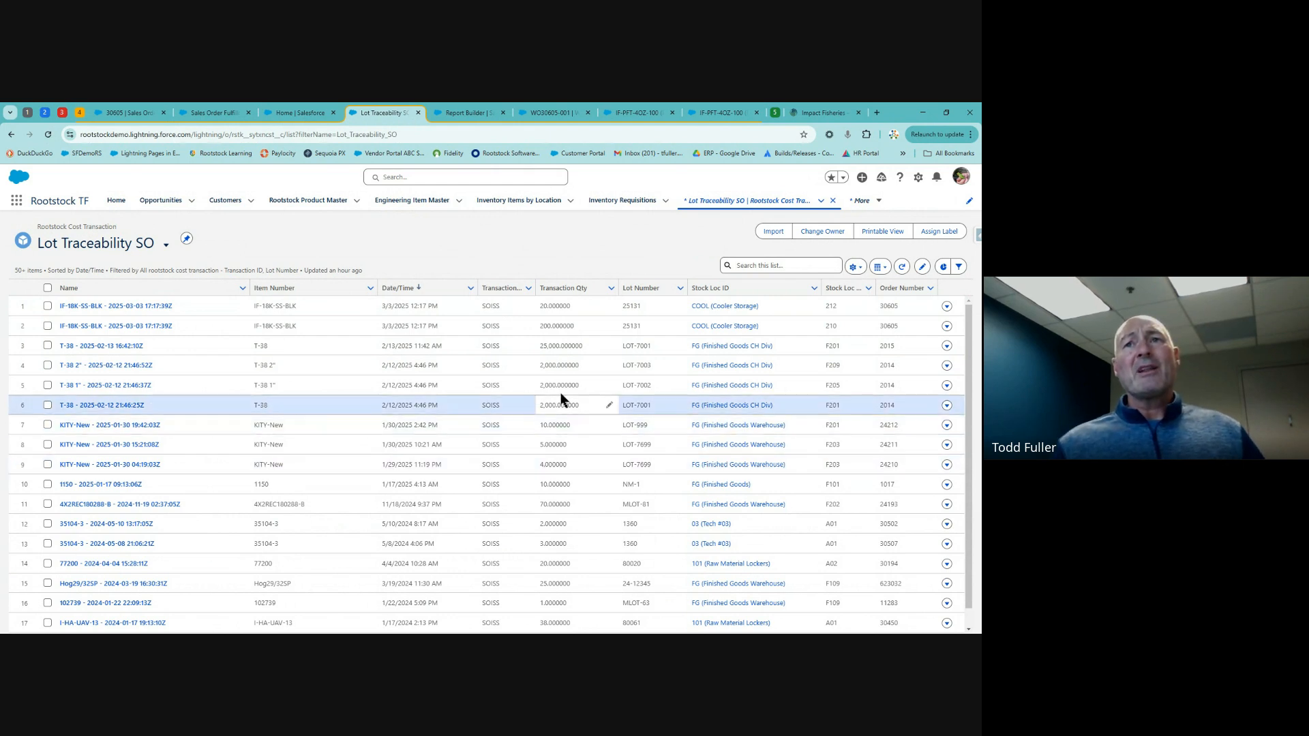
{"action": "left_click", "coordinate": [746, 265]}
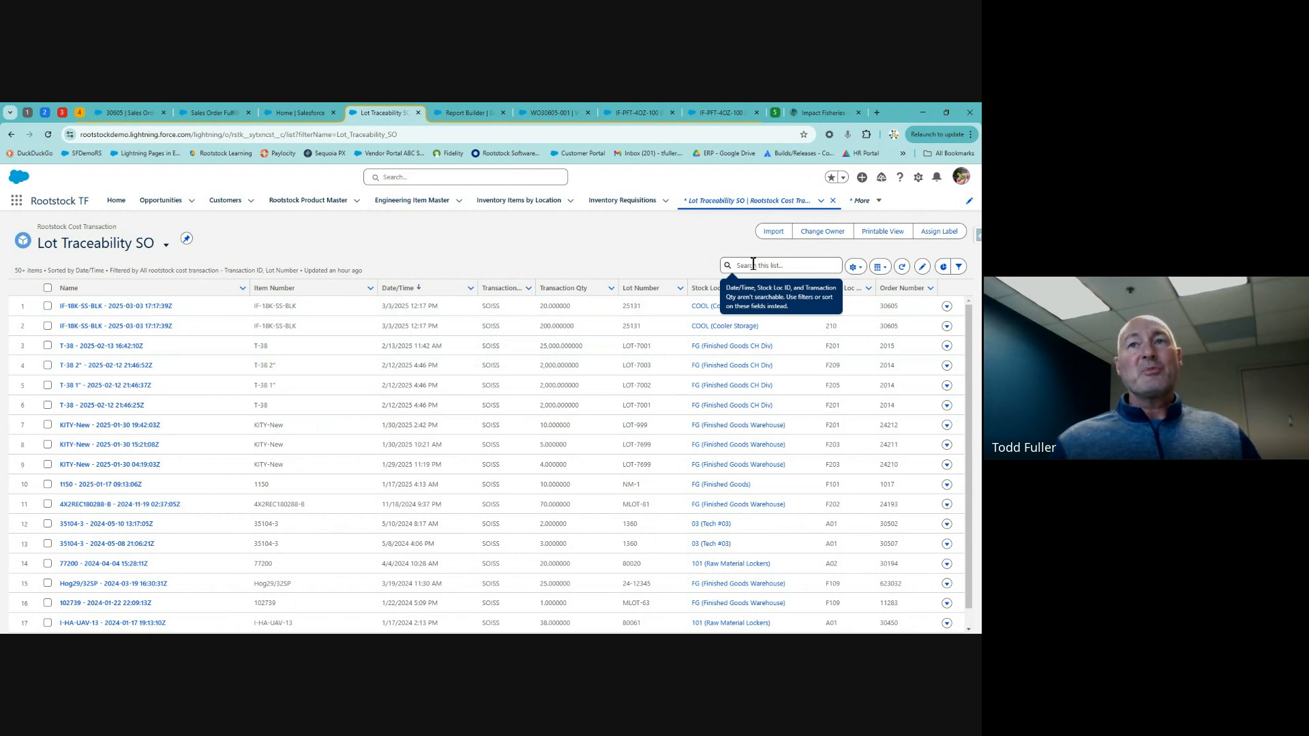
{"action": "left_click", "coordinate": [753, 265]}
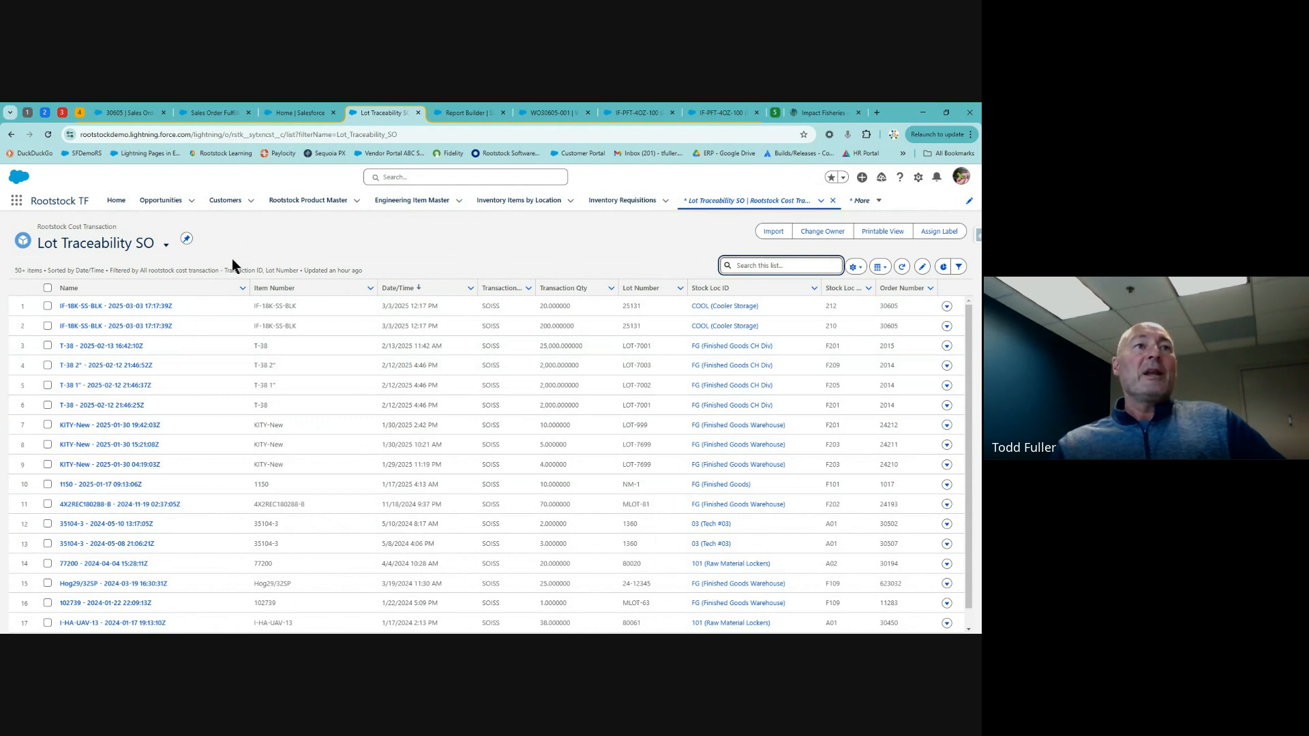
{"action": "scroll", "coordinate": [102, 505], "scroll_direction": "down", "scroll_amount": 1}
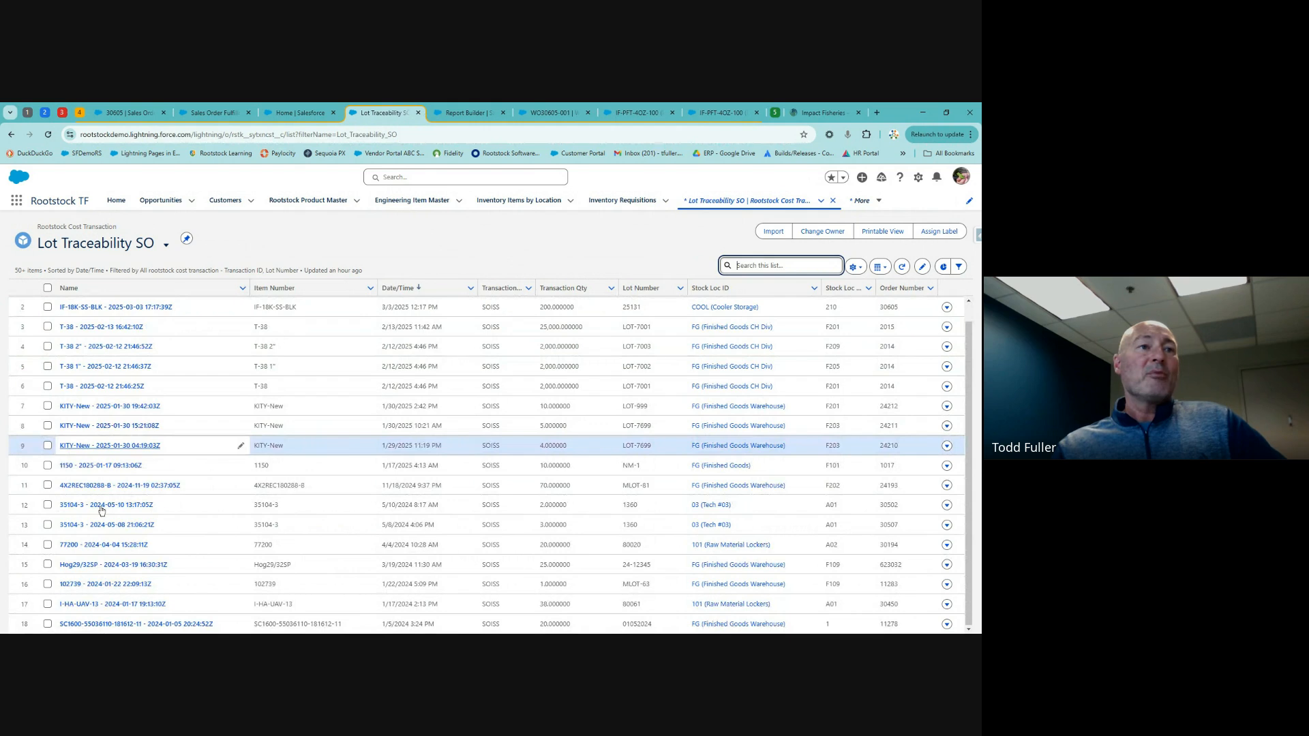
{"action": "scroll", "coordinate": [103, 518], "scroll_direction": "down", "scroll_amount": 5}
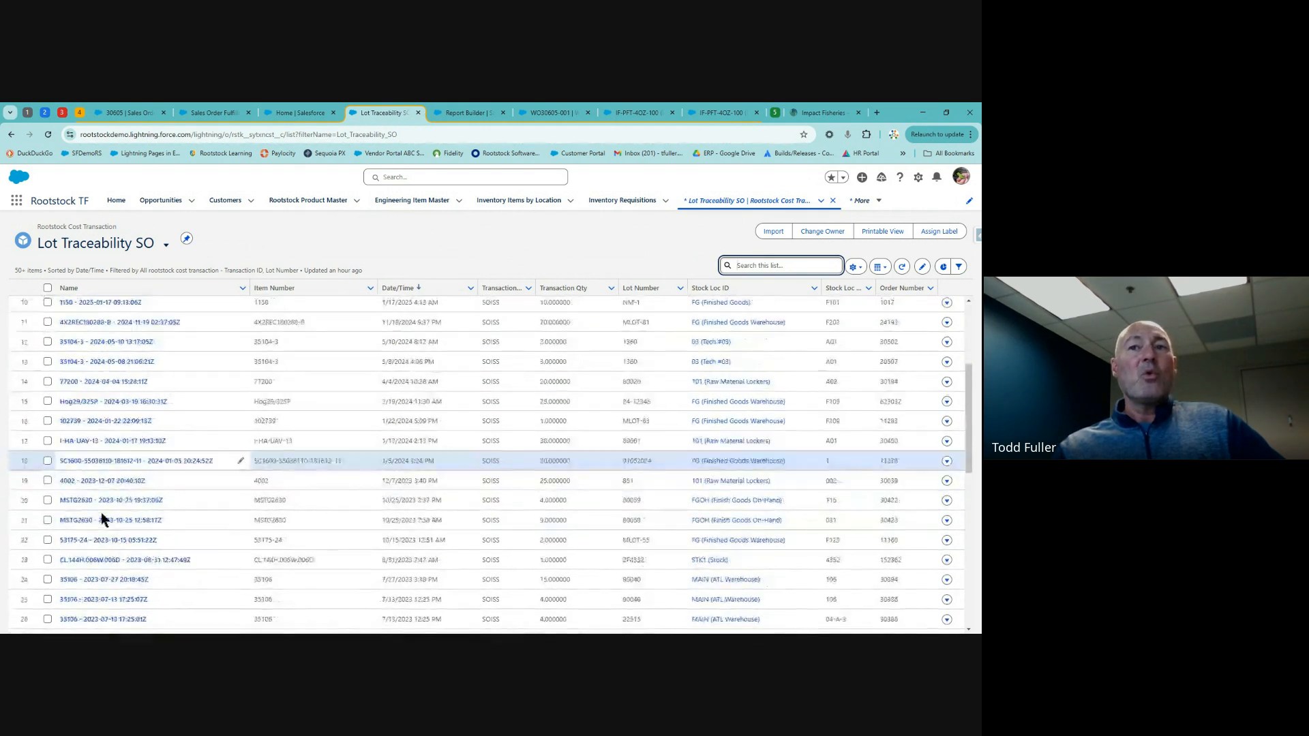
{"action": "scroll", "coordinate": [109, 506], "scroll_direction": "up", "scroll_amount": 6}
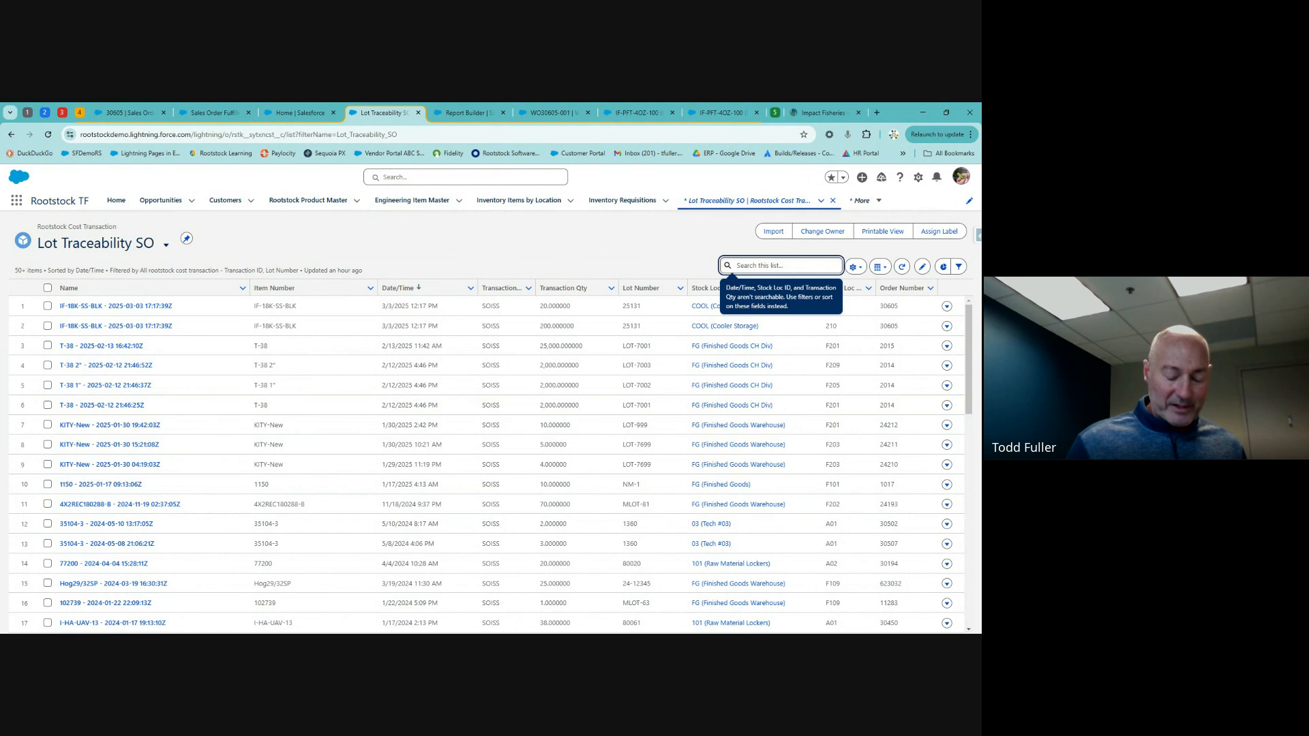
{"action": "type", "text": "18K-"}
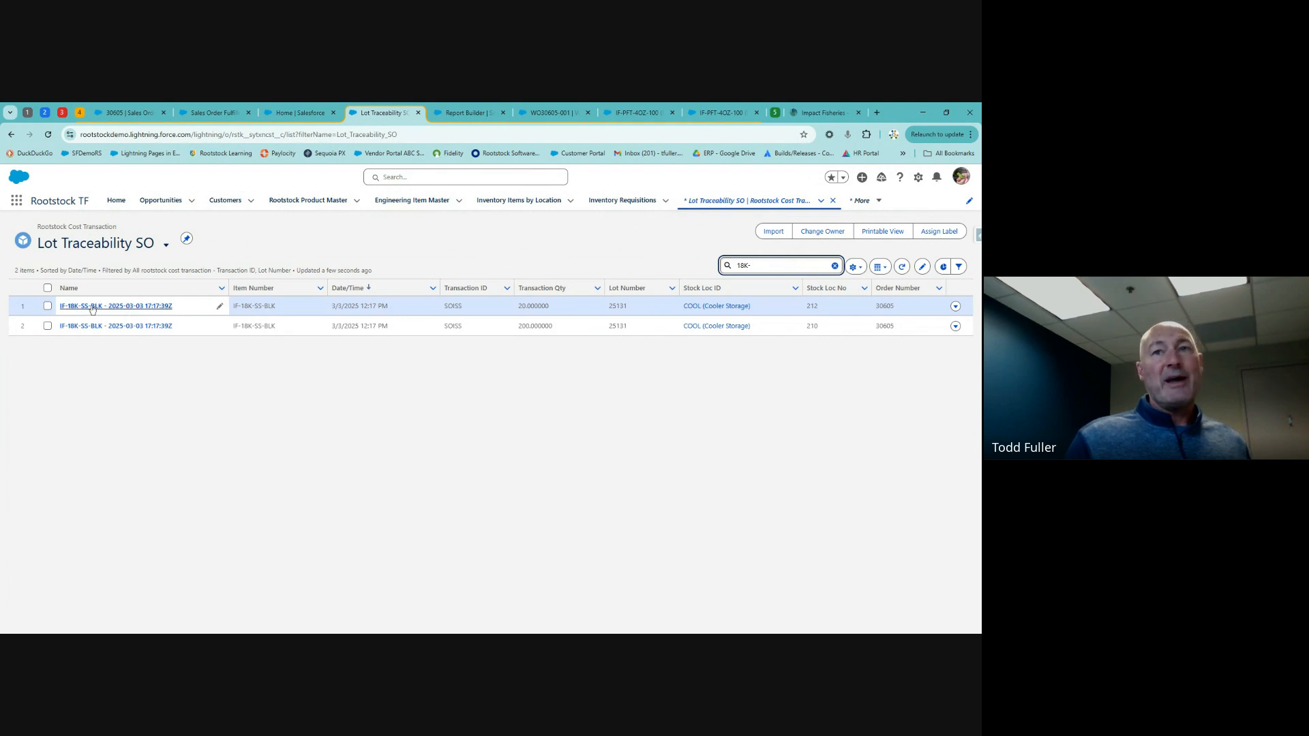
- Clear the item search and search the Lot Traceability SO list for lot number 25131
{"action": "left_click", "coordinate": [835, 266]}
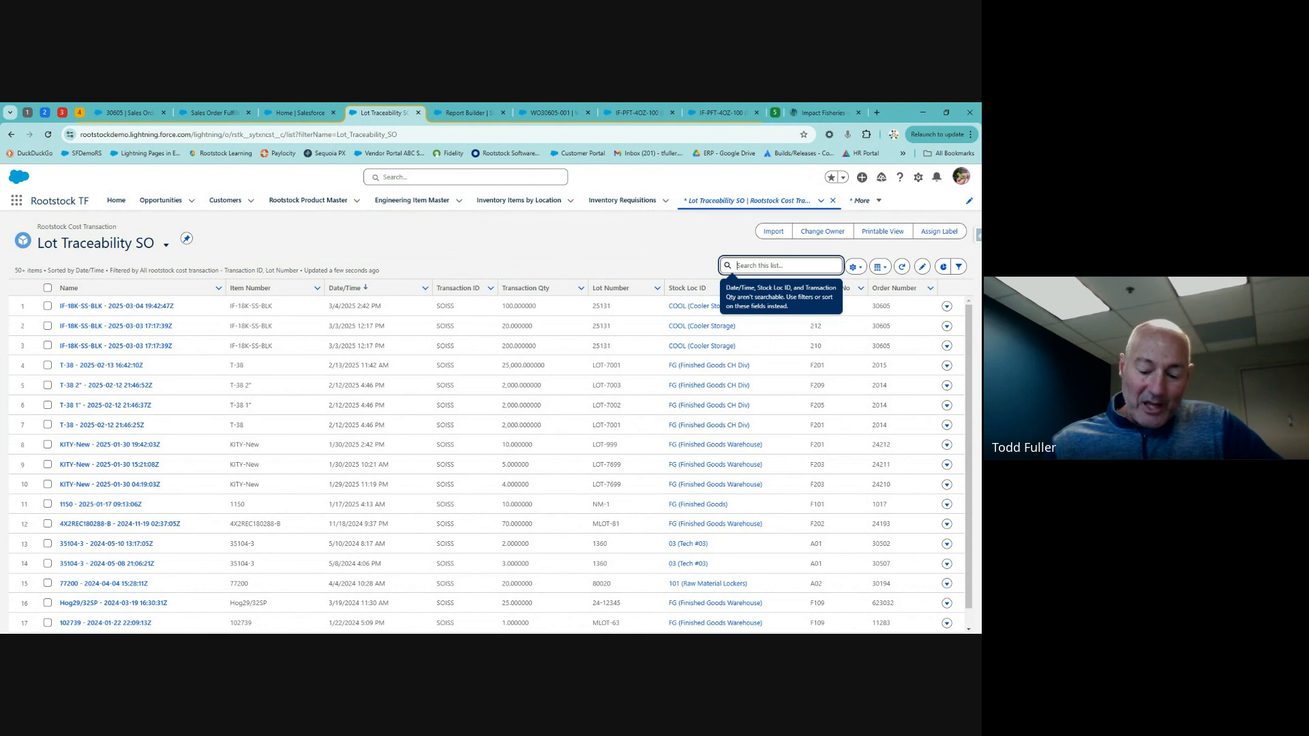
{"action": "type", "text": "25131"}
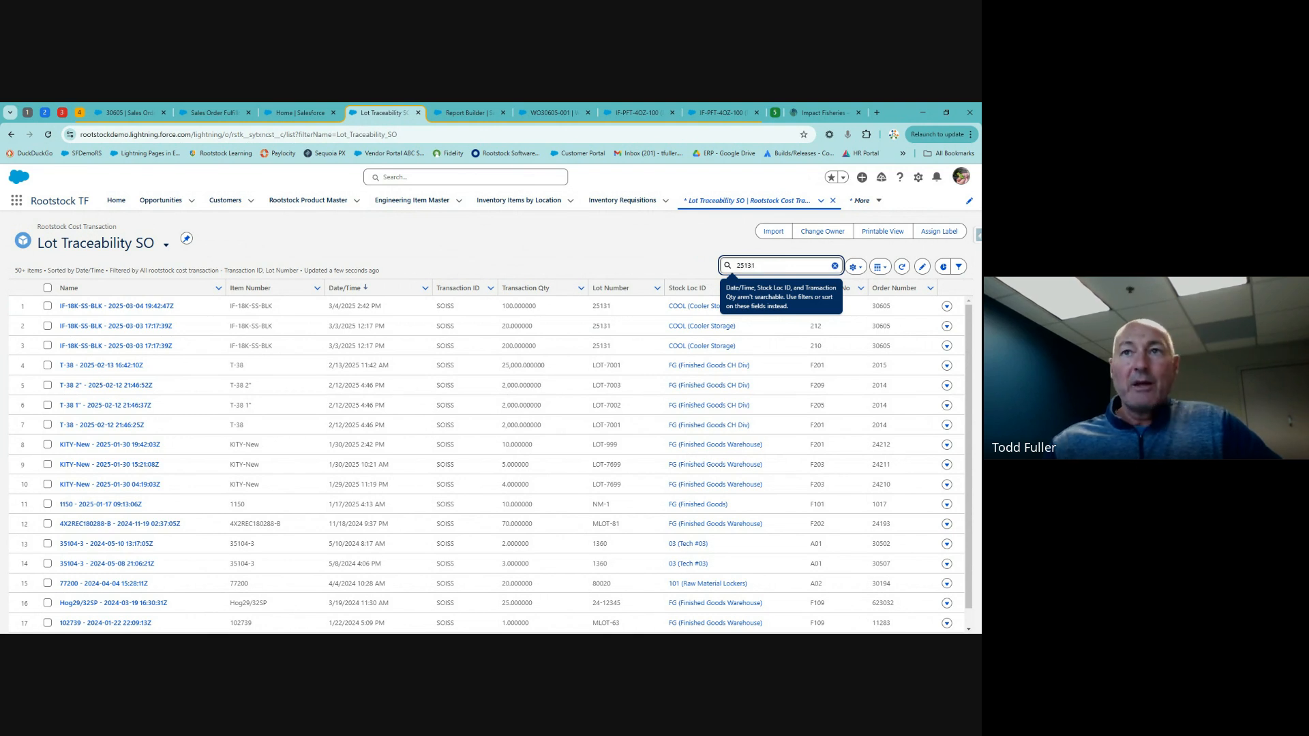
{"action": "key", "text": "Return"}
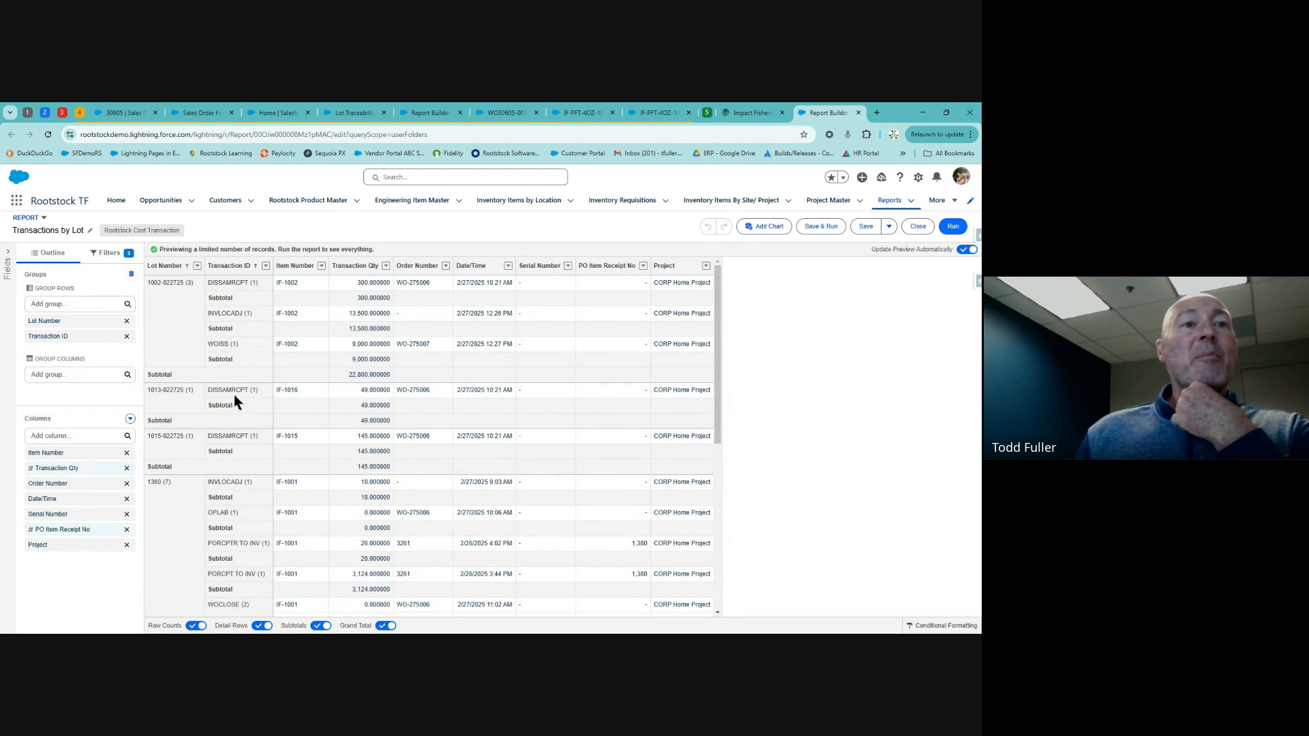
- Examine the Transactions by Lot report's transactions grouped by lot number and transaction ID, then close the report
{"action": "scroll", "coordinate": [260, 428], "scroll_direction": "down", "scroll_amount": 1}
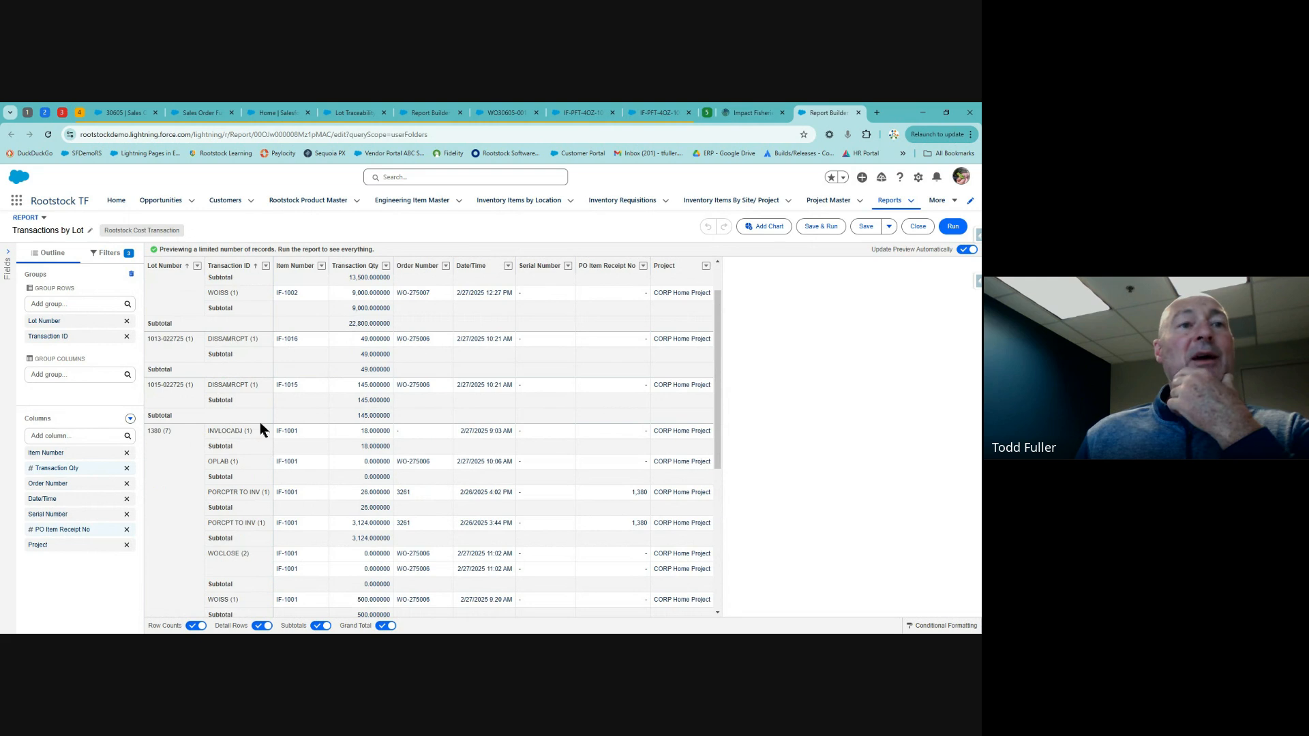
{"action": "scroll", "coordinate": [291, 566], "scroll_direction": "down", "scroll_amount": 1}
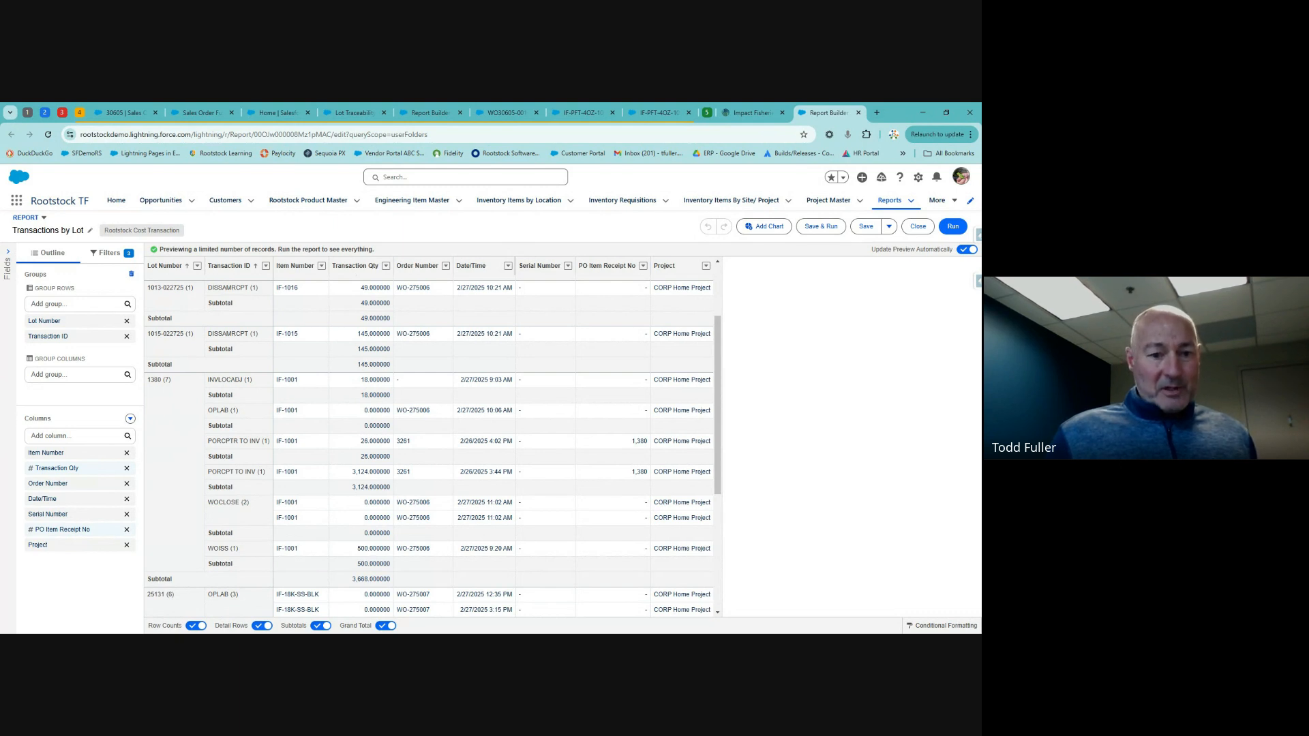
{"action": "left_click", "coordinate": [858, 113]}
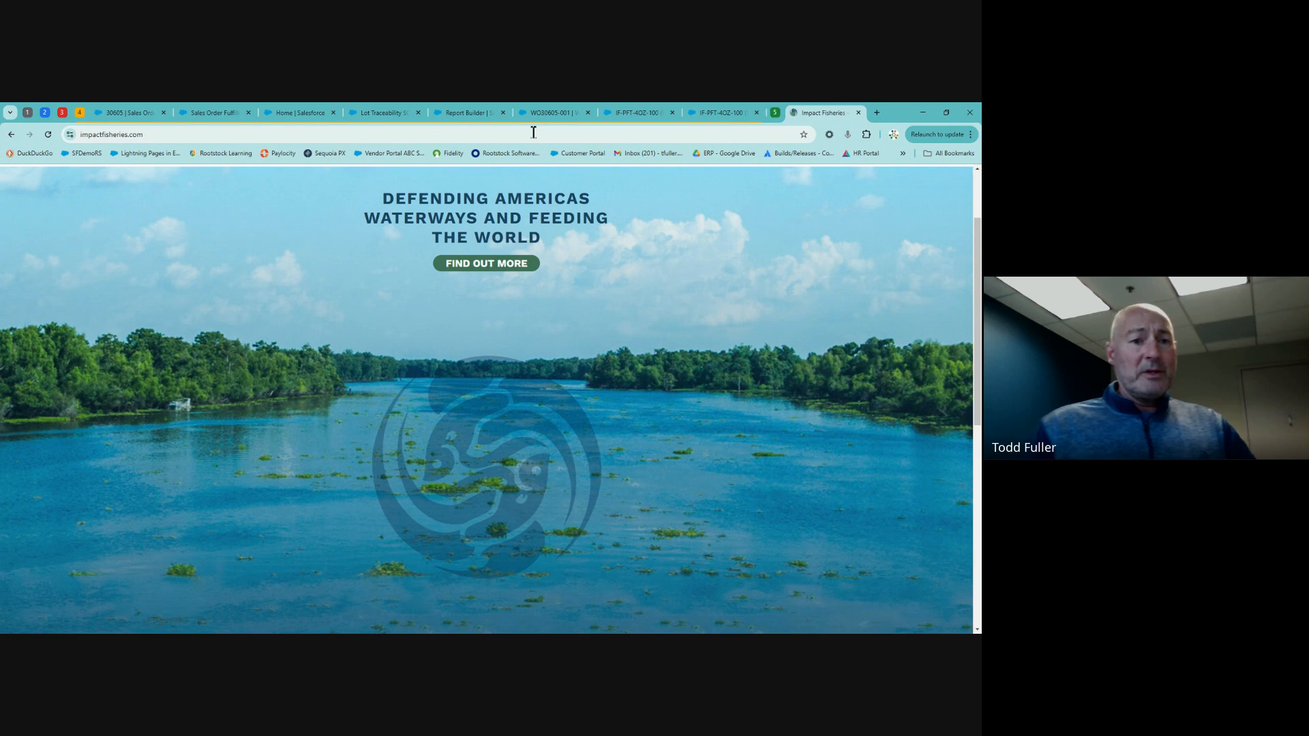
- Review the Pet Food Topper work order's number suffix, header details and component list
{"action": "left_click", "coordinate": [553, 114]}
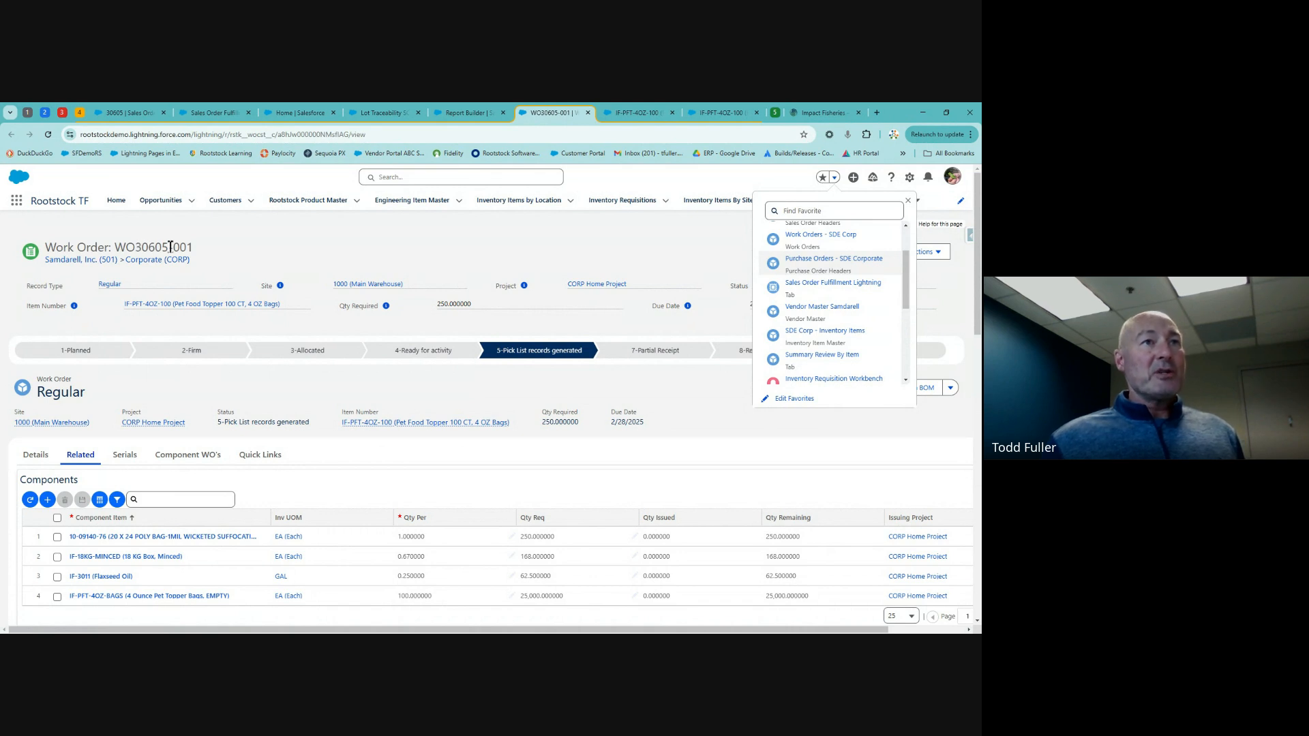
{"action": "left_click_drag", "start_coordinate": [173, 247], "coordinate": [200, 249]}
{"action": "scroll", "coordinate": [214, 370], "scroll_direction": "down", "scroll_amount": 1}
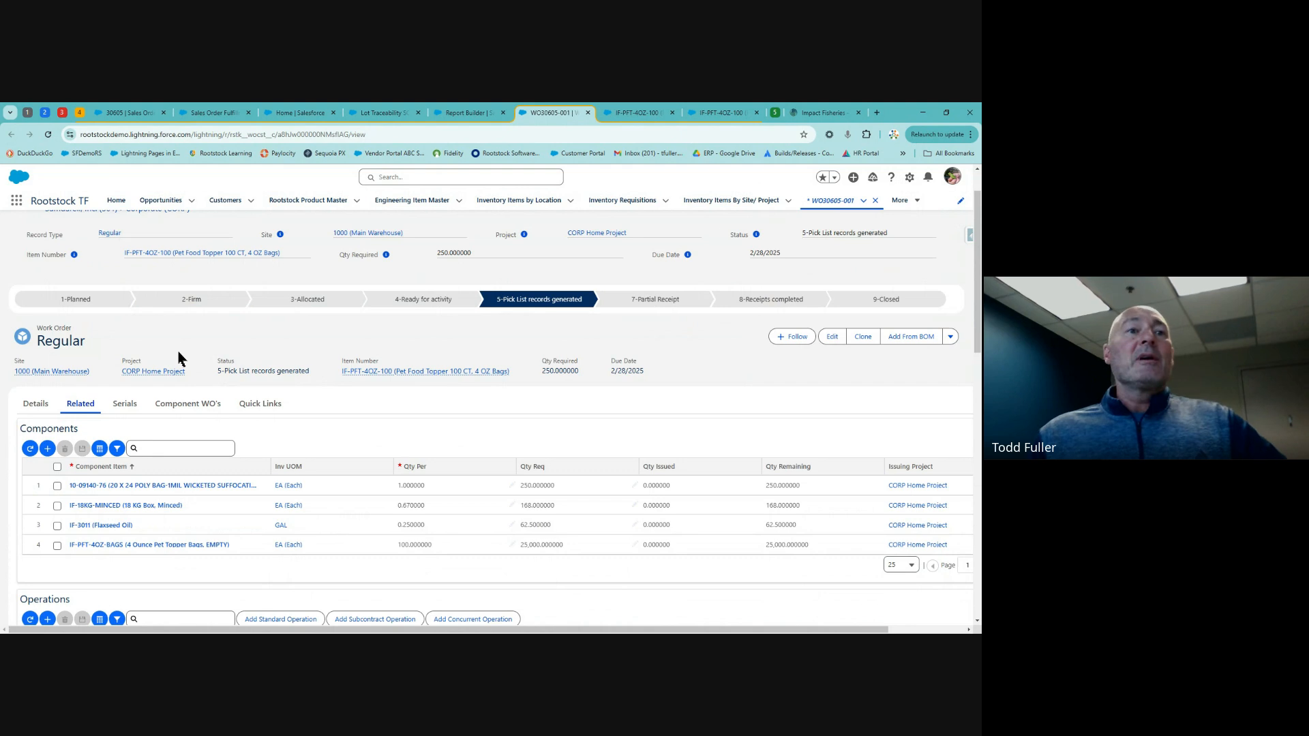
{"action": "scroll", "coordinate": [453, 298], "scroll_direction": "up", "scroll_amount": 1}
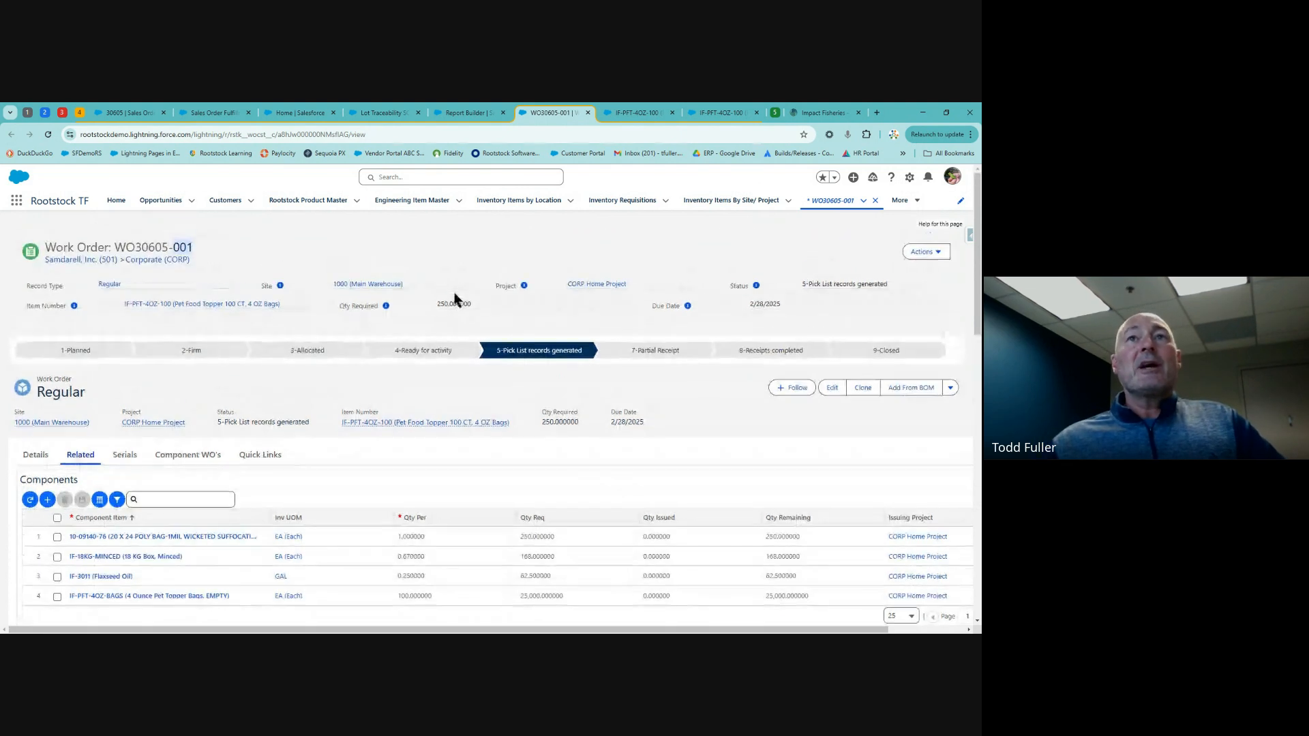
- Open the engineering item for IF-PFT-4OZ-100 in its own browser tab and examine the item's indented BOM tree
{"action": "left_click", "coordinate": [649, 113]}
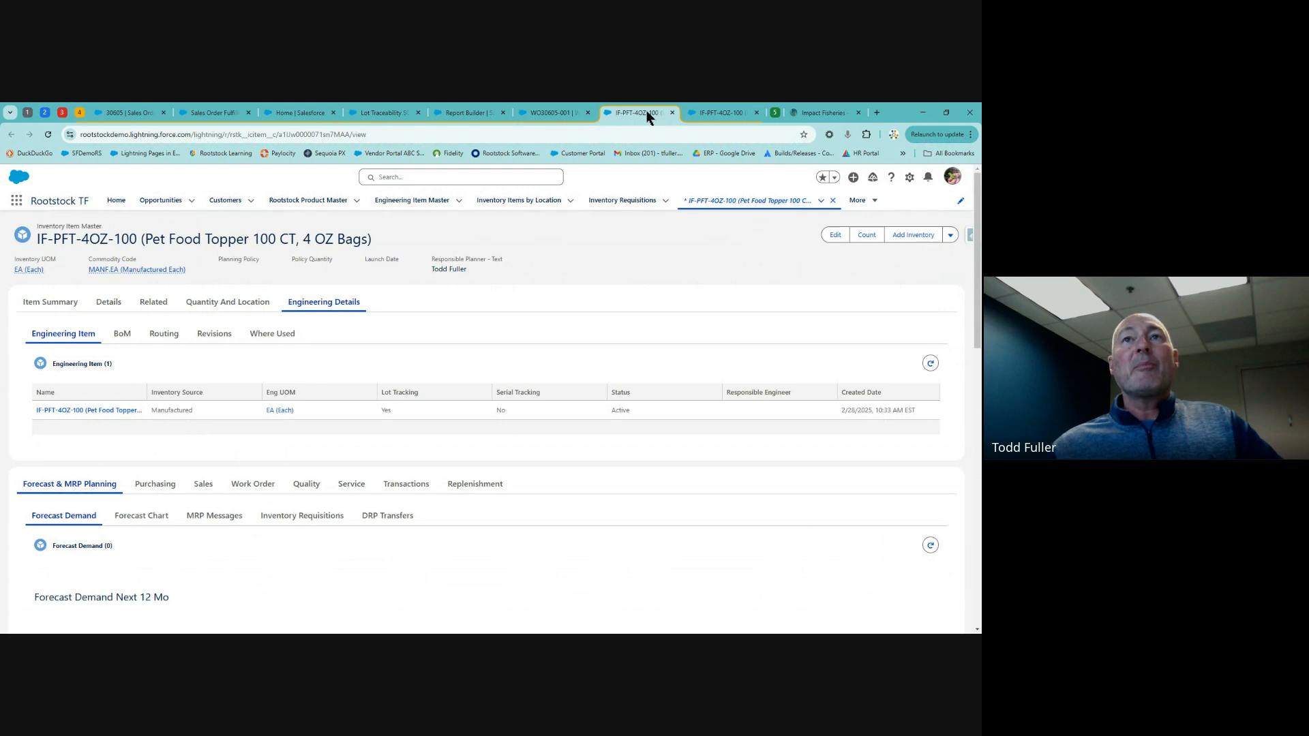
{"action": "left_click", "coordinate": [82, 409]}
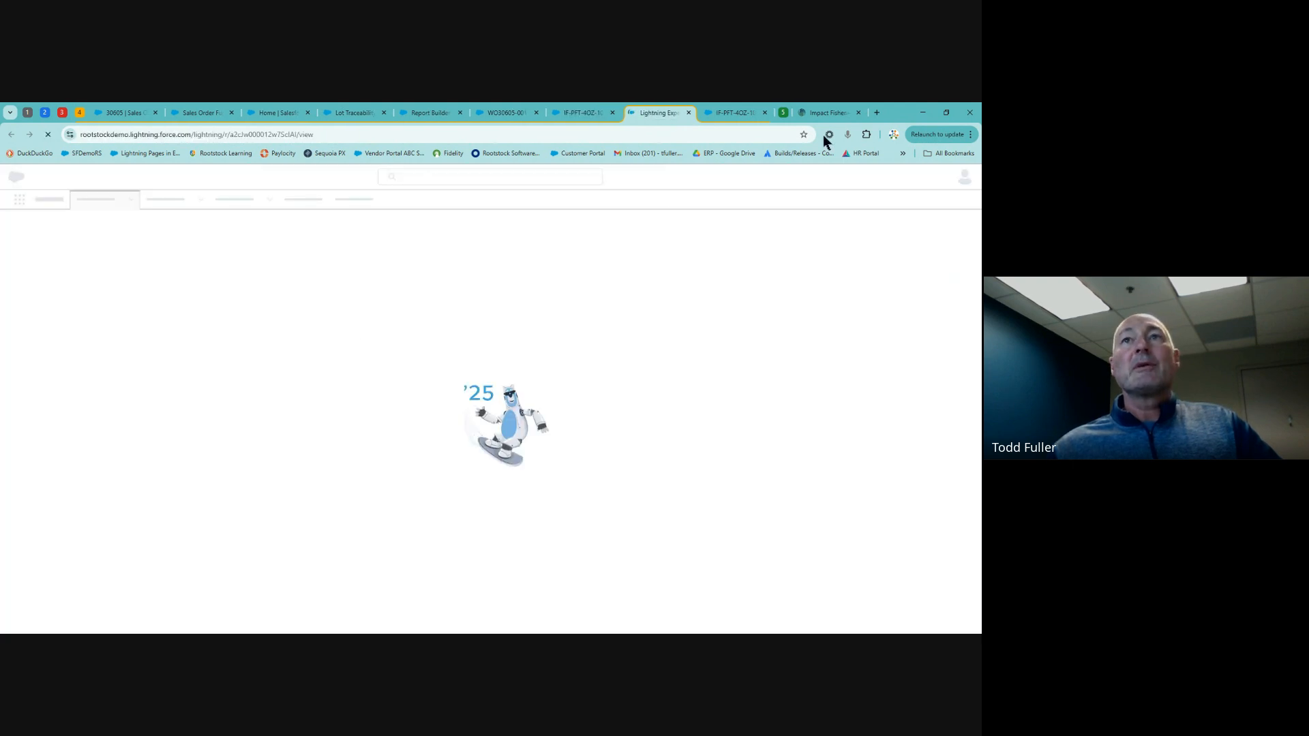
{"action": "left_click", "coordinate": [745, 112]}
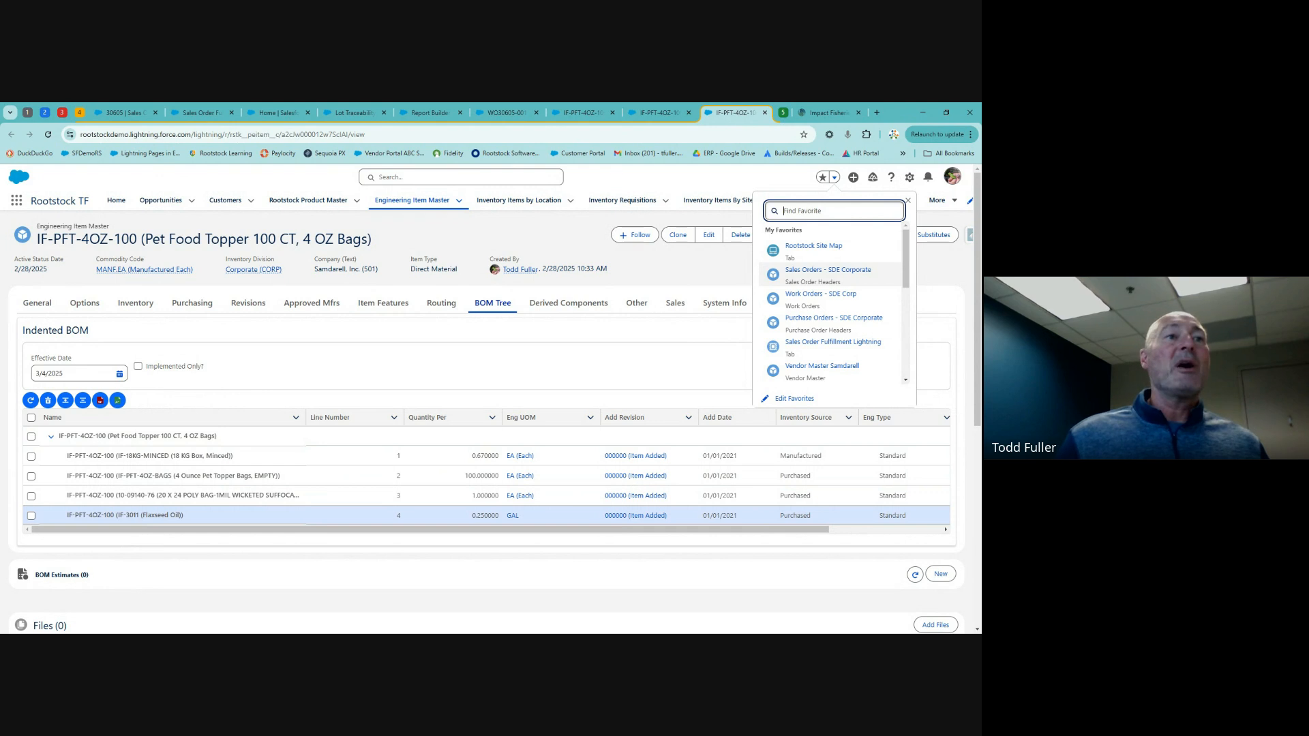
{"action": "left_click", "coordinate": [350, 357]}
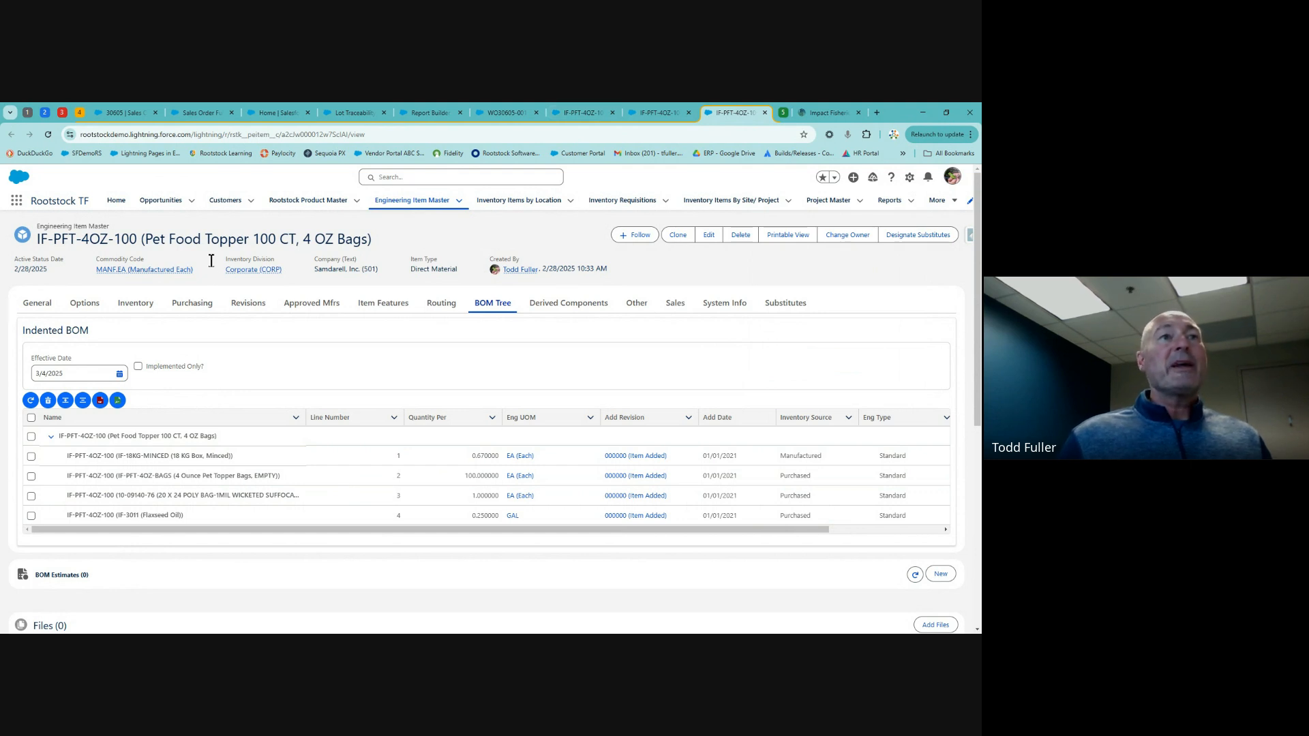
- Add a new line for product IF-PFT-4OZ-100 (Pet Food Topper 100 CT, 4 OZ Bags) to the ALPHA Pets sales order
{"action": "left_click", "coordinate": [501, 112]}
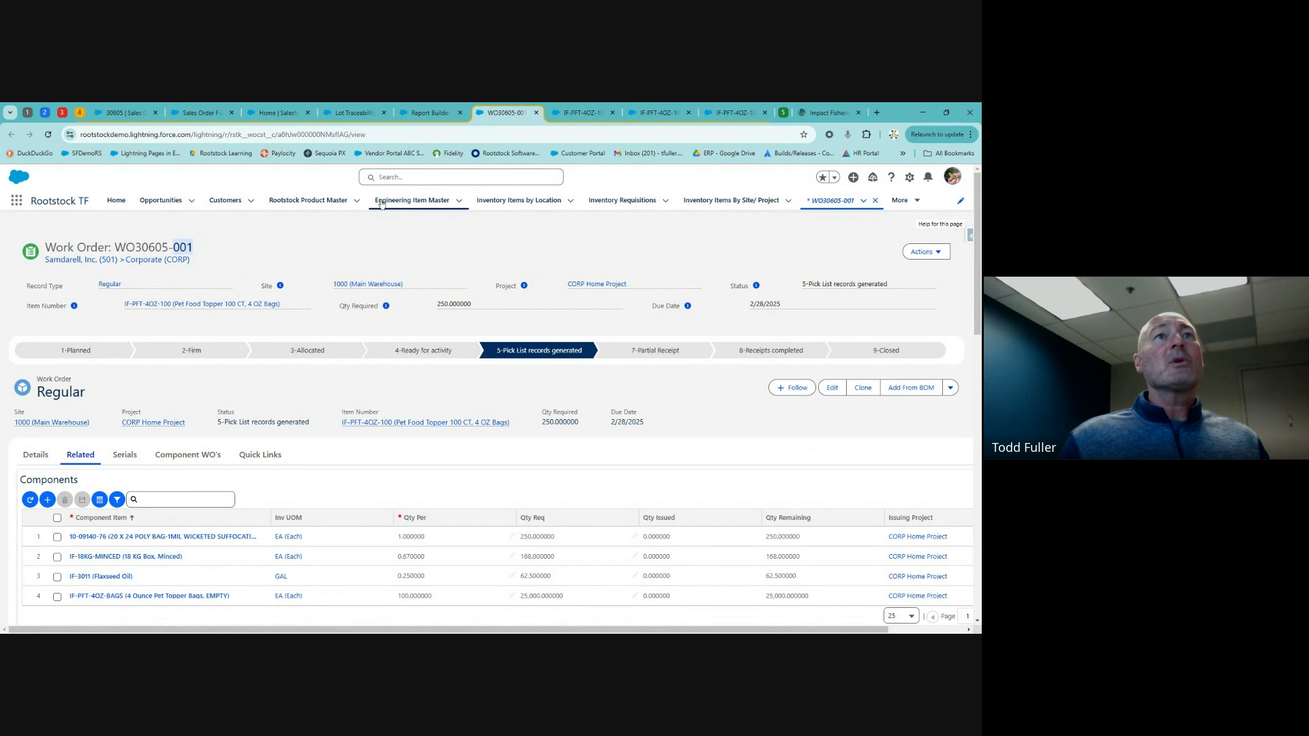
{"action": "left_click", "coordinate": [109, 112]}
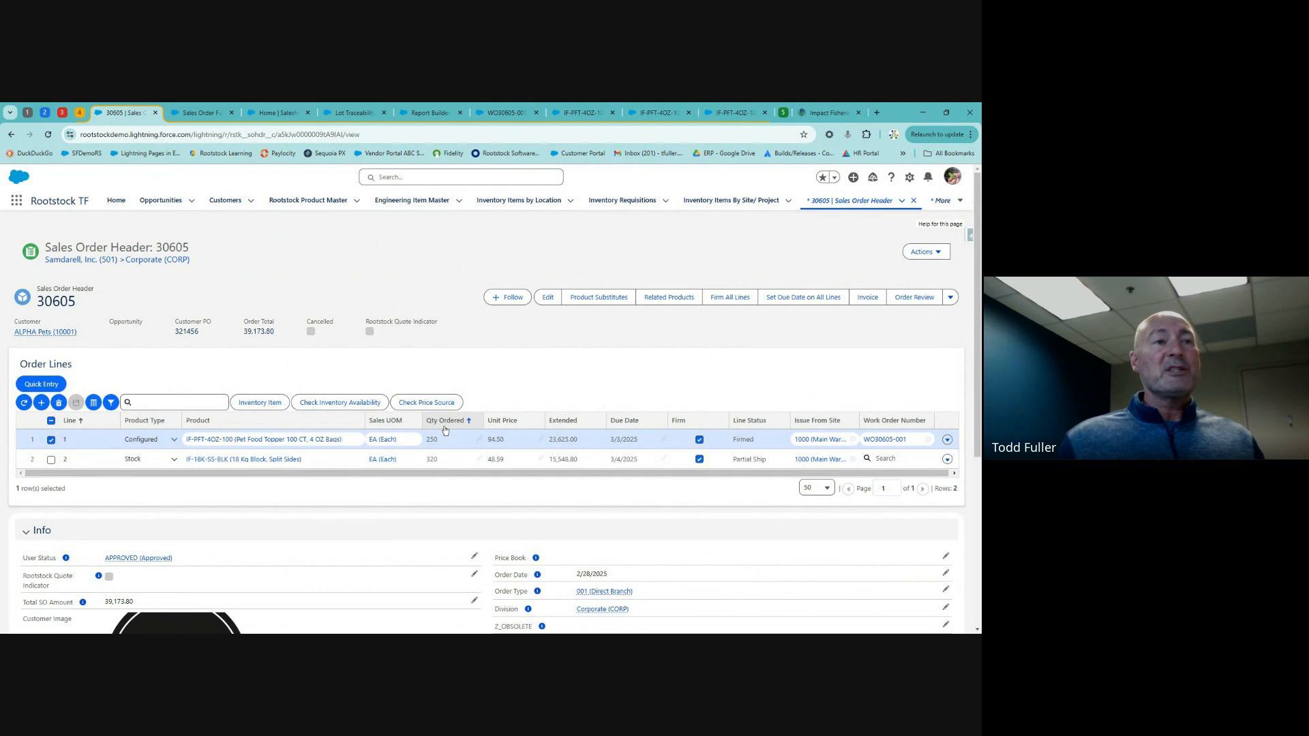
{"action": "left_click", "coordinate": [41, 403]}
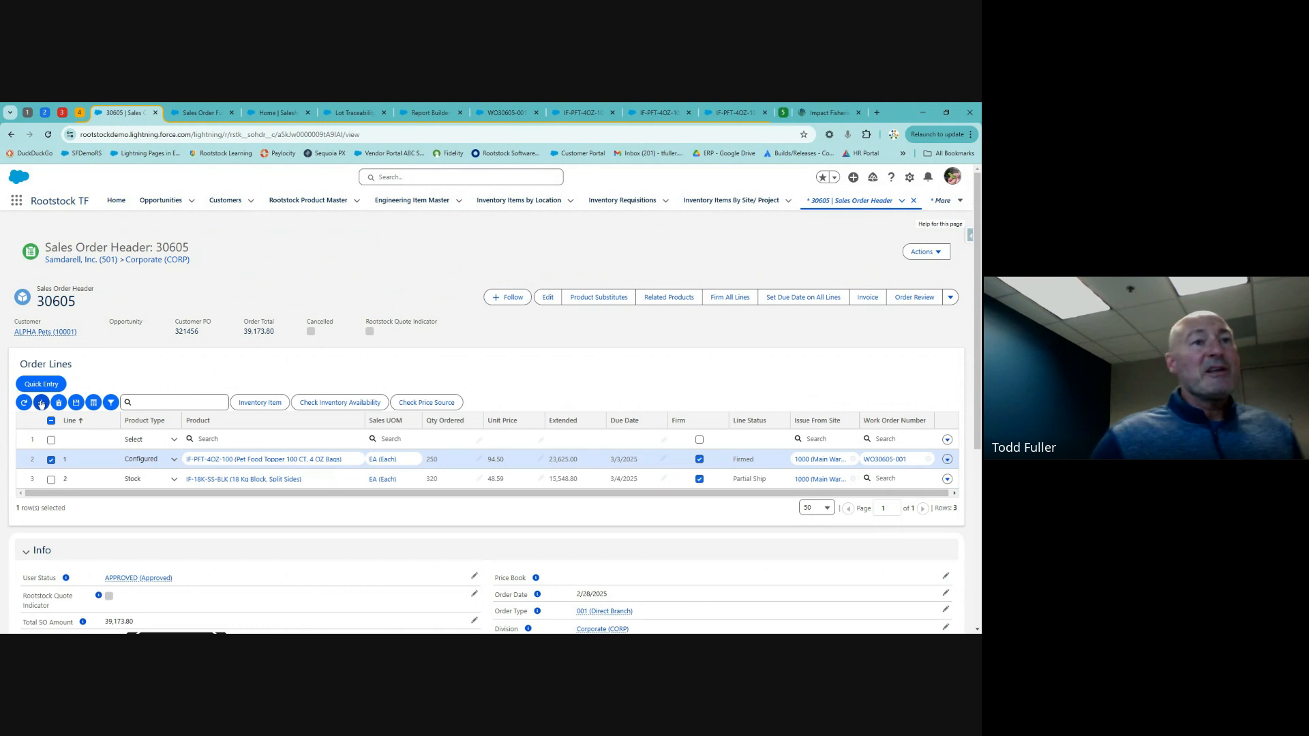
{"action": "left_click", "coordinate": [228, 438]}
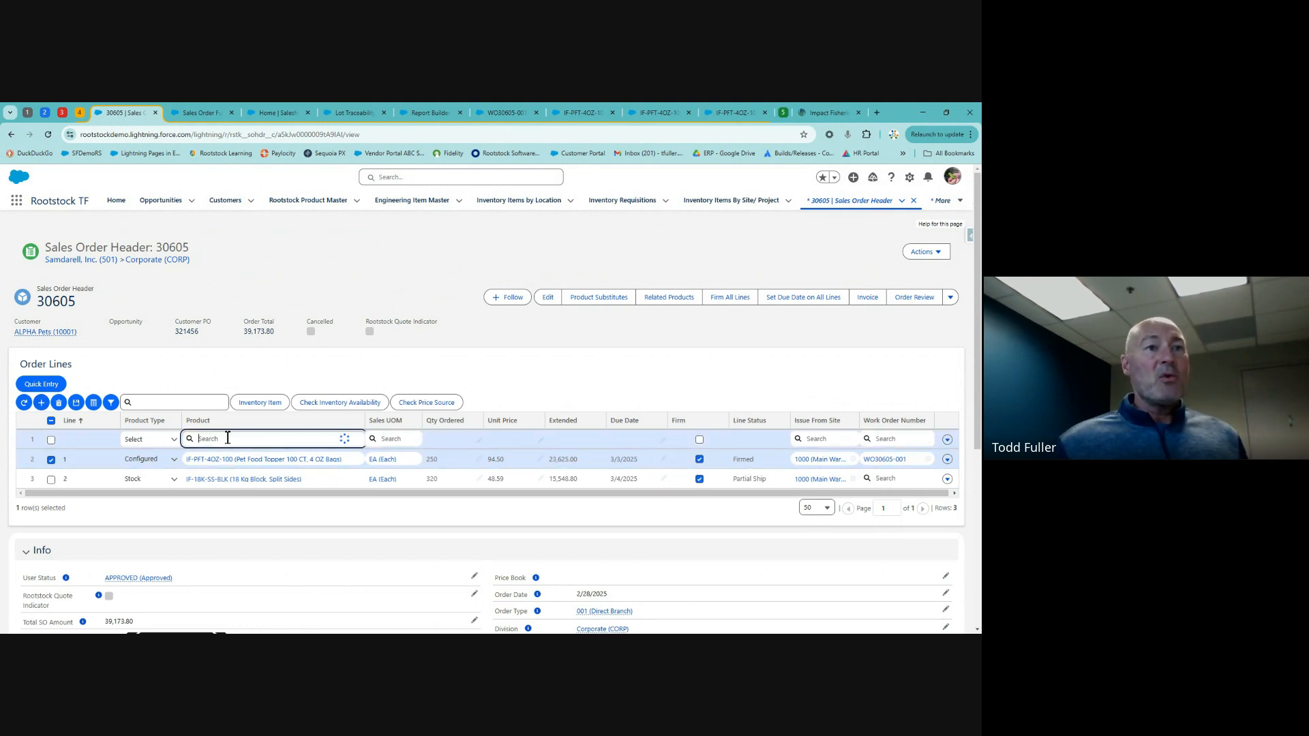
{"action": "type", "text": "i"}
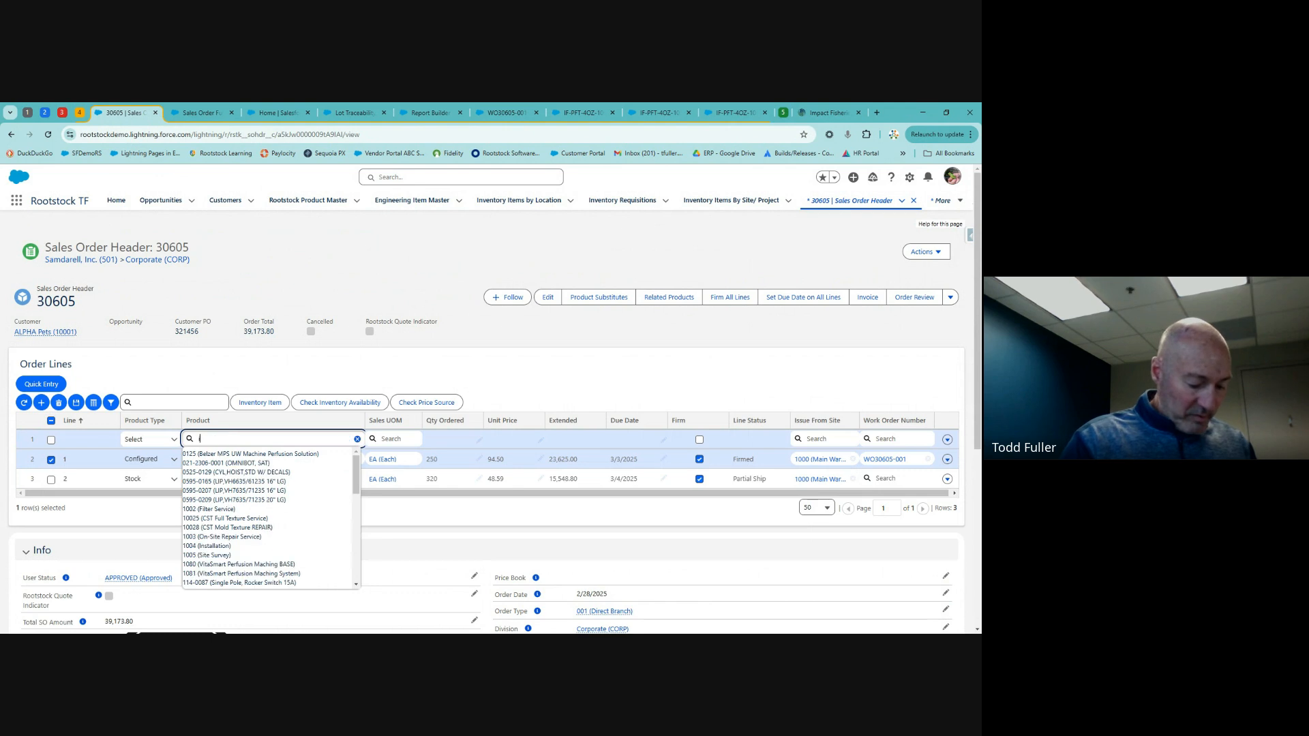
{"action": "type", "text": "f-"}
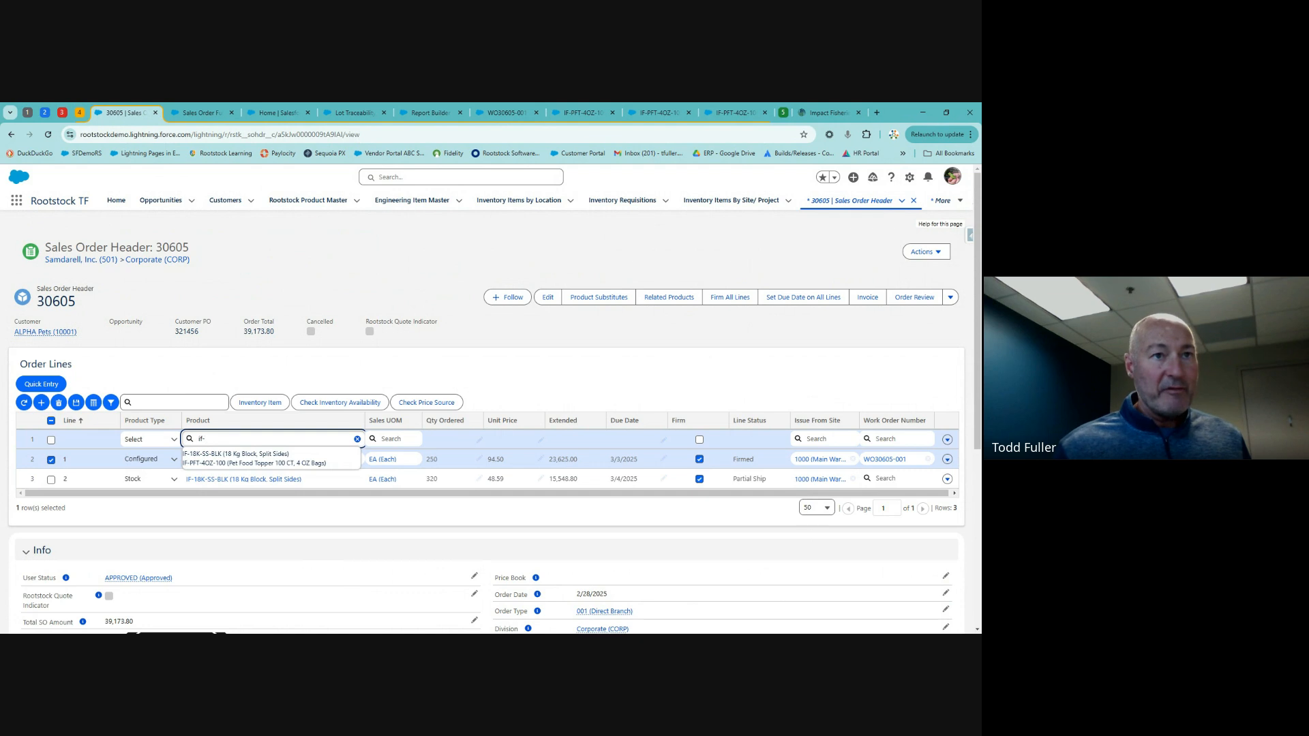
{"action": "left_click", "coordinate": [233, 464]}
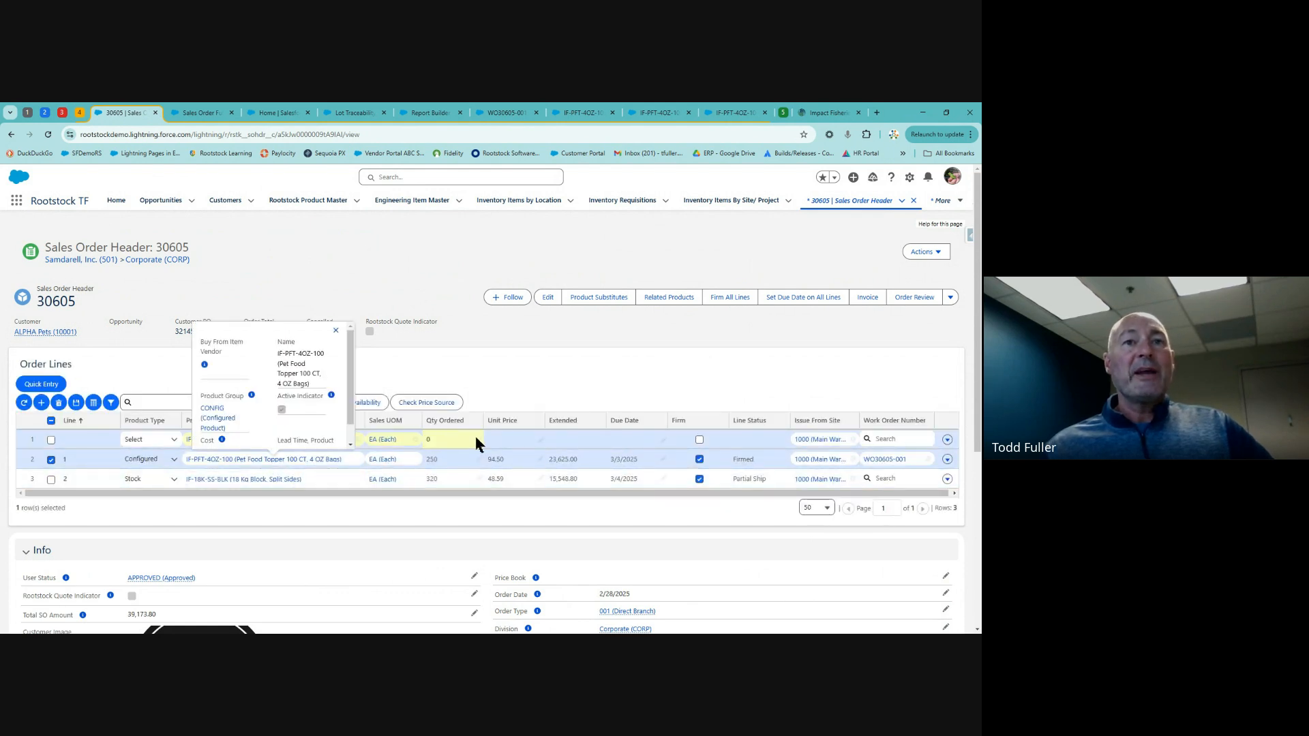
- Set the new Pet Food Topper line's ordered quantity to 55
{"action": "left_click", "coordinate": [473, 439]}
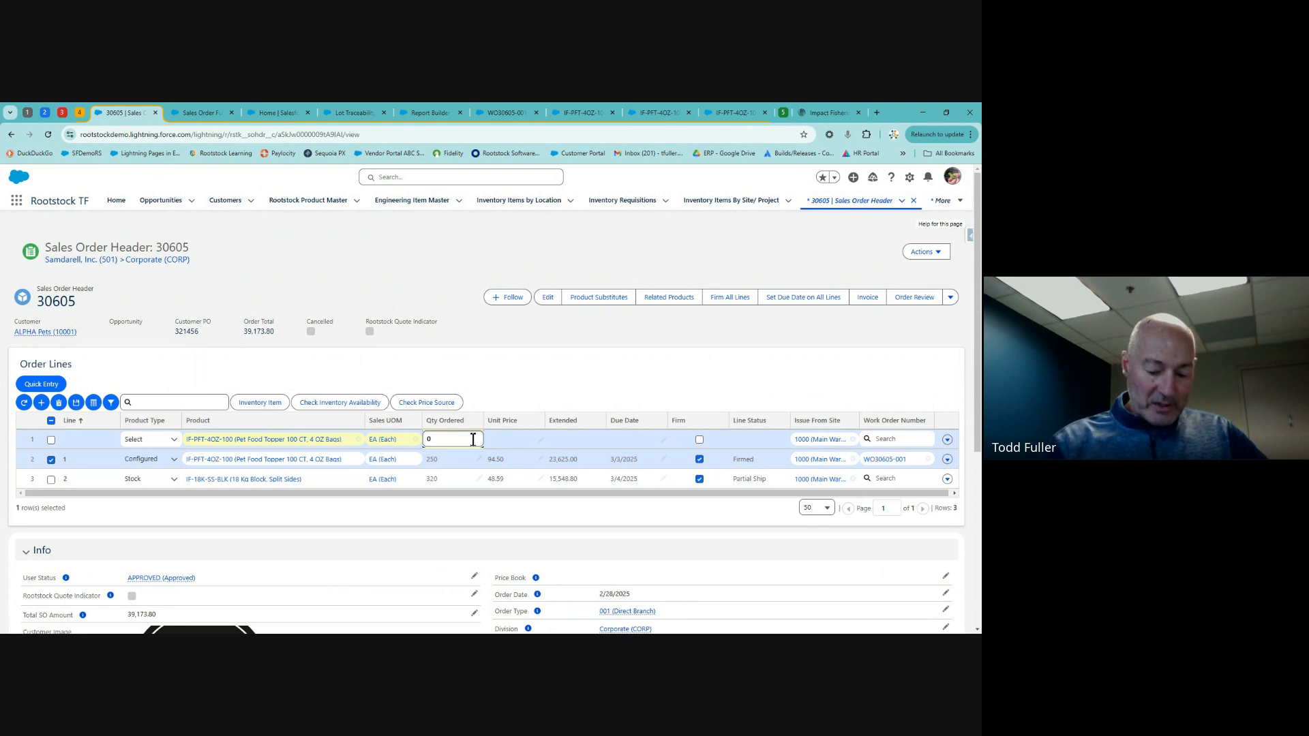
{"action": "type", "text": "5"}
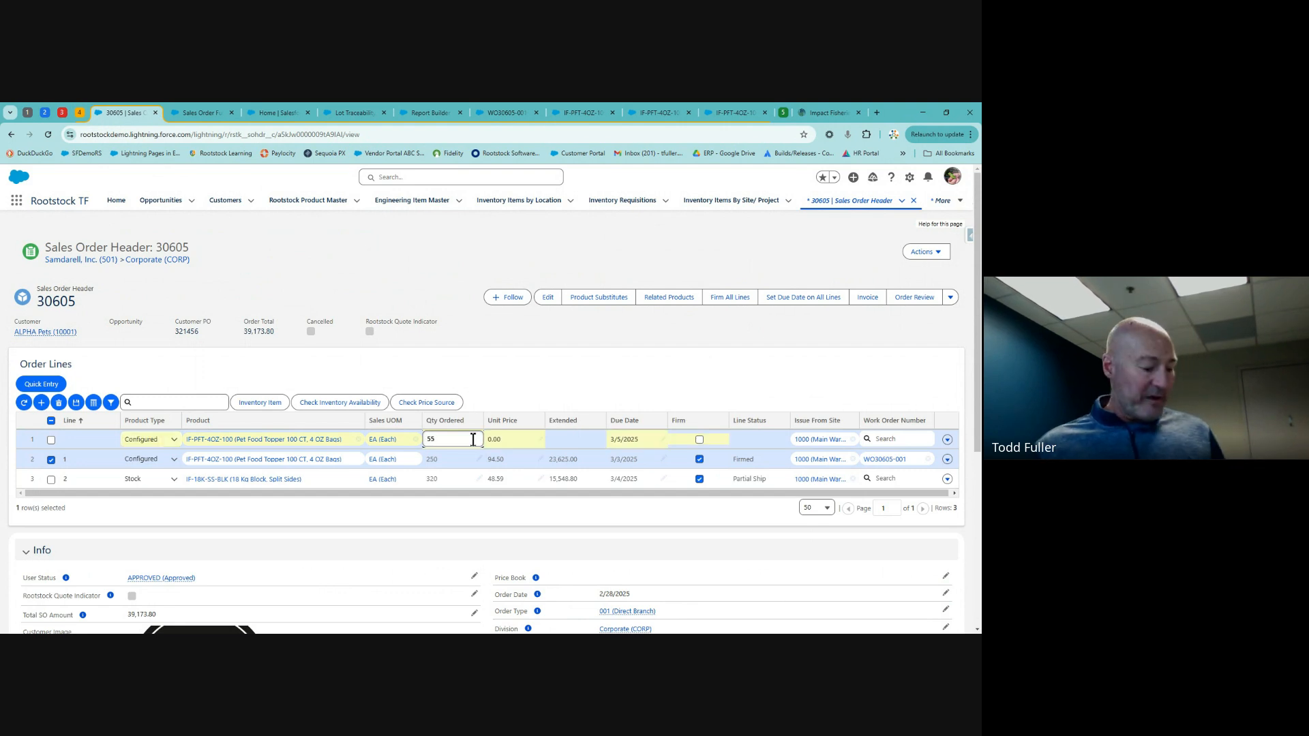
{"action": "type", "text": "5"}
{"action": "key", "text": "Tab"}
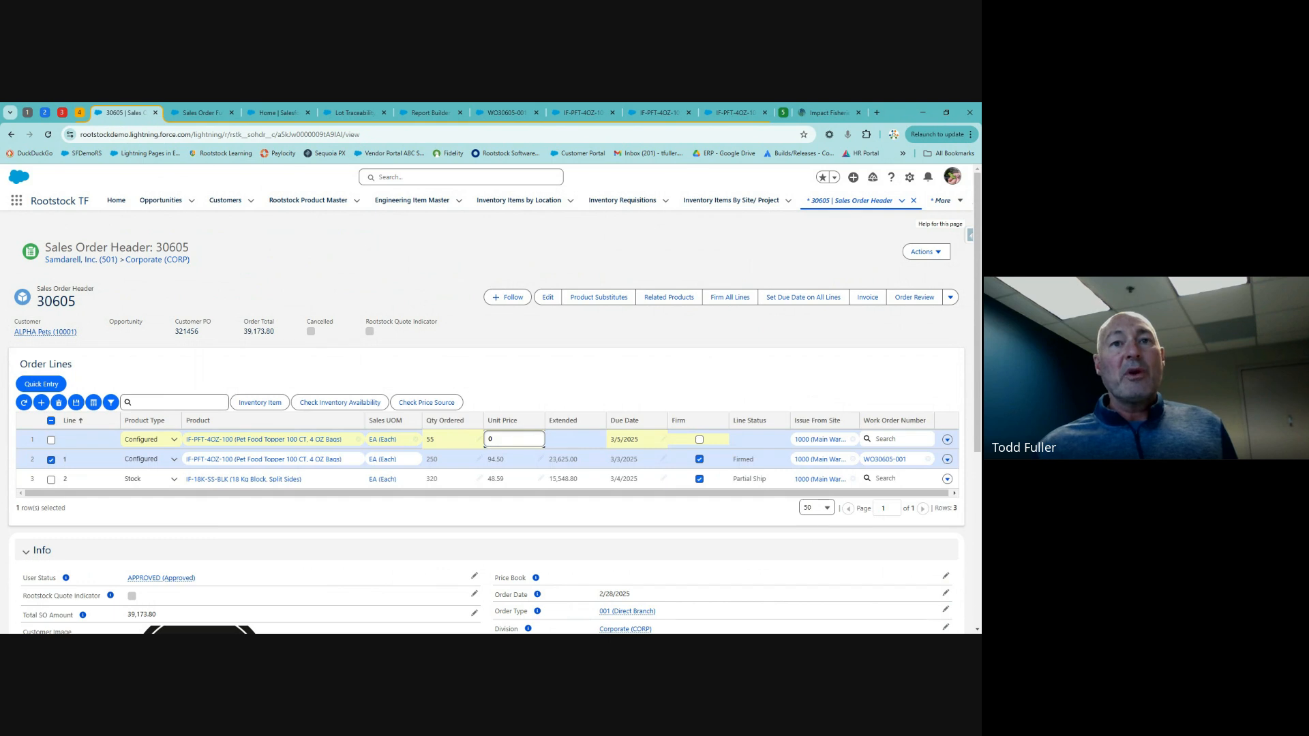
- Set the unit price of the new 55-unit Pet Food Topper line to 115.00
{"action": "type", "text": "115"}
{"action": "key", "text": "Tab"}
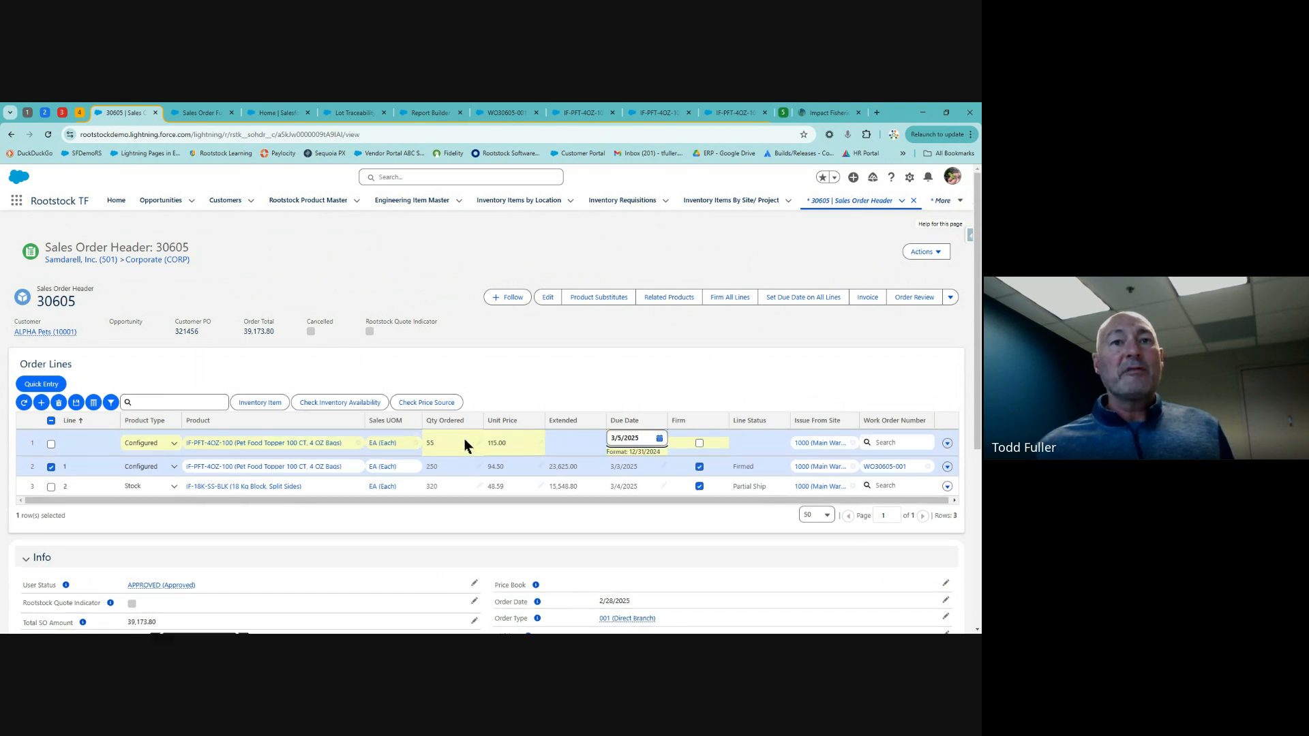
{"action": "key", "text": "Tab"}
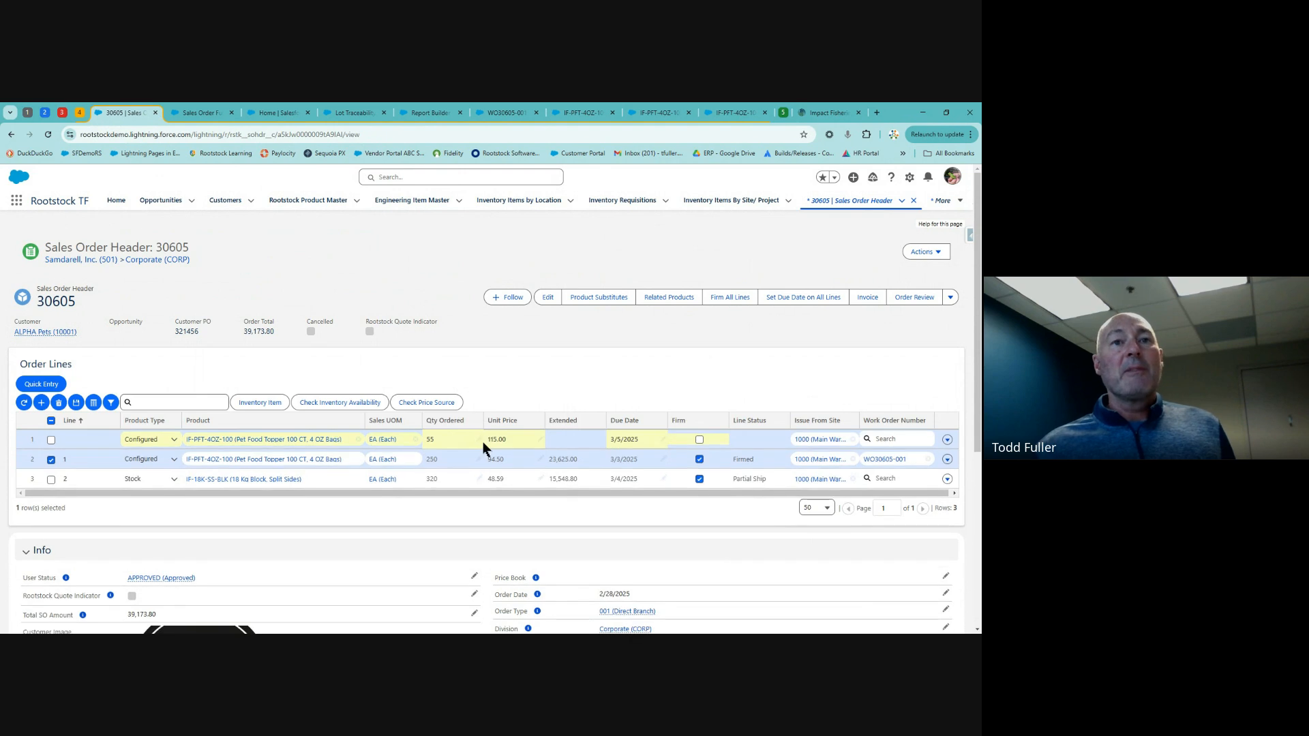
- Try ordered quantities of 110 and 225 on the new Pet Food Topper line to compare its quantity-based unit prices
{"action": "left_click", "coordinate": [480, 442]}
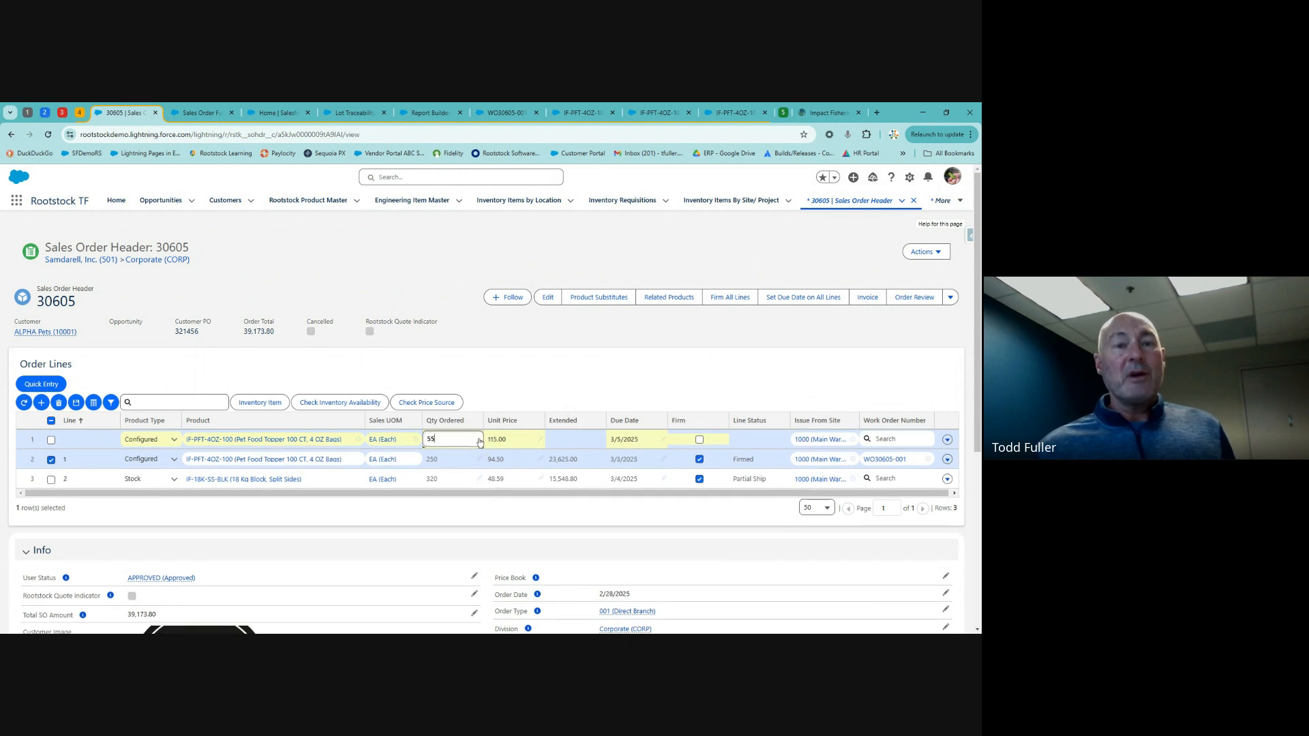
{"action": "key", "text": "BackSpace"}
{"action": "key", "text": "BackSpace"}
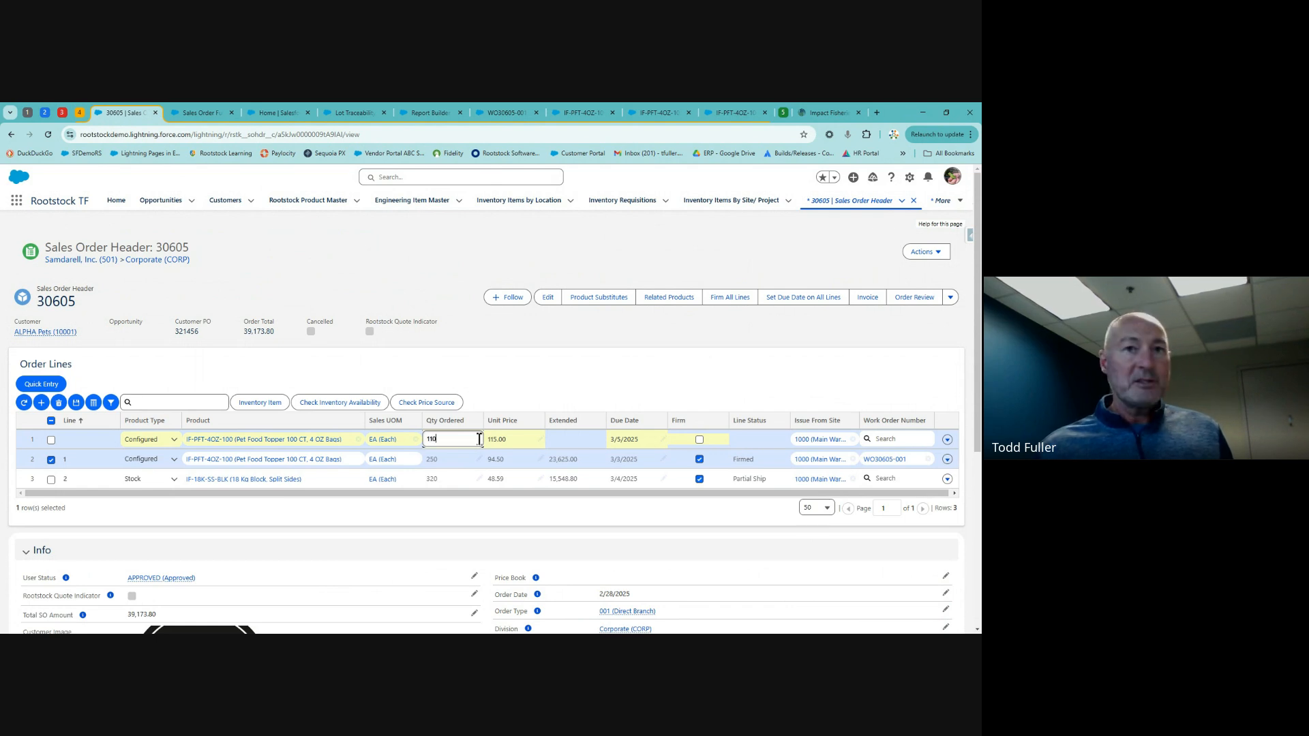
{"action": "type", "text": "110"}
{"action": "key", "text": "Tab"}
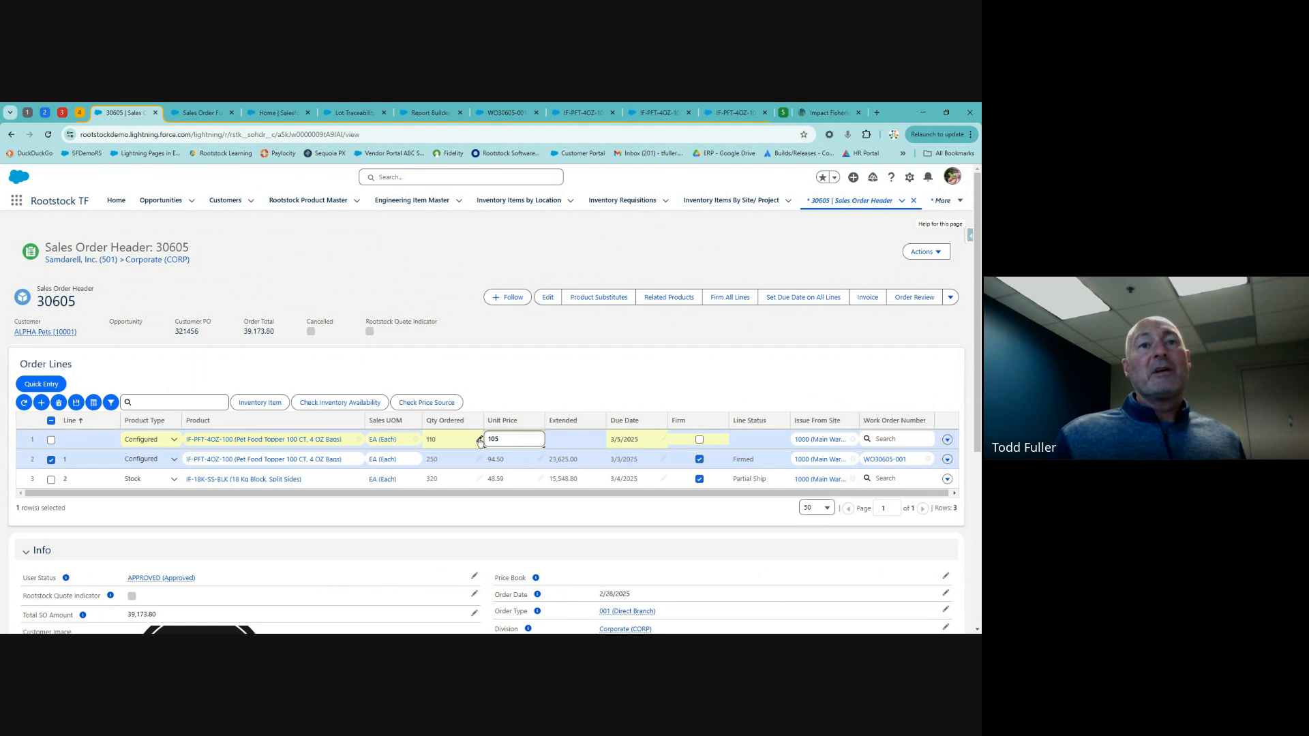
{"action": "left_click", "coordinate": [480, 441]}
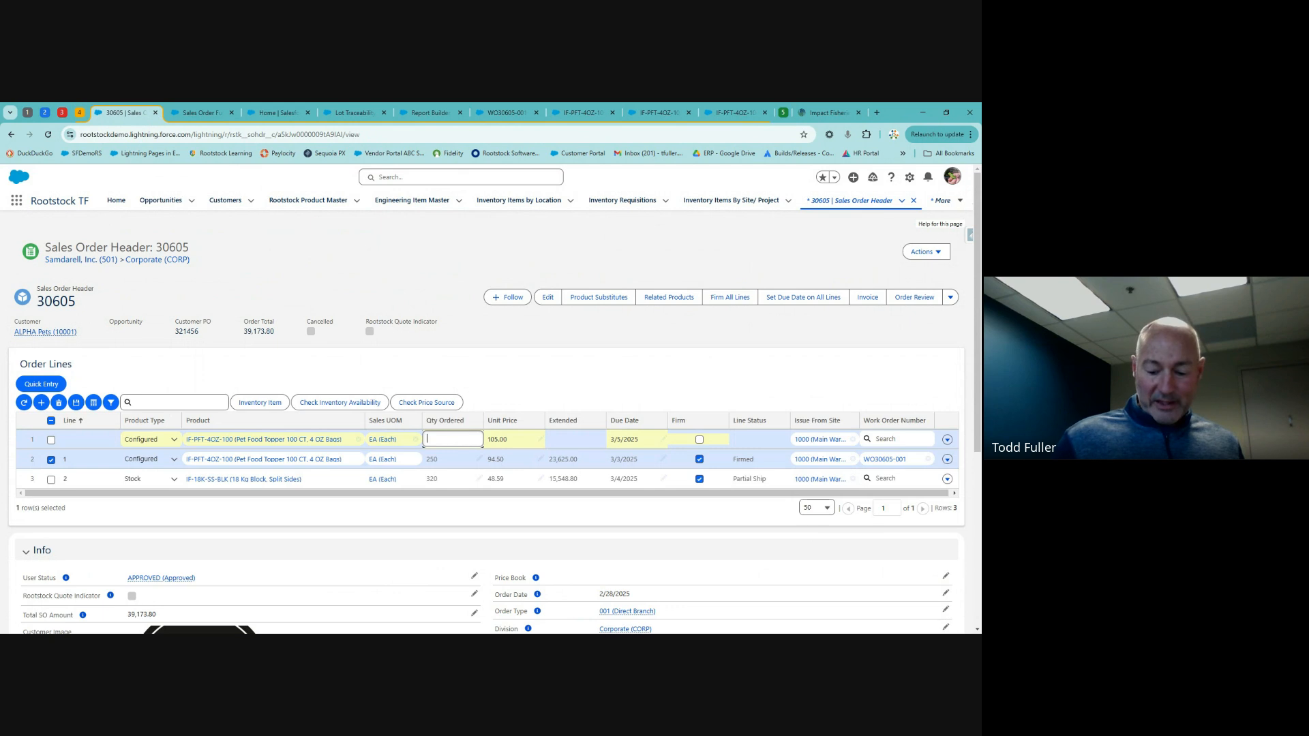
{"action": "key", "text": "Tab"}
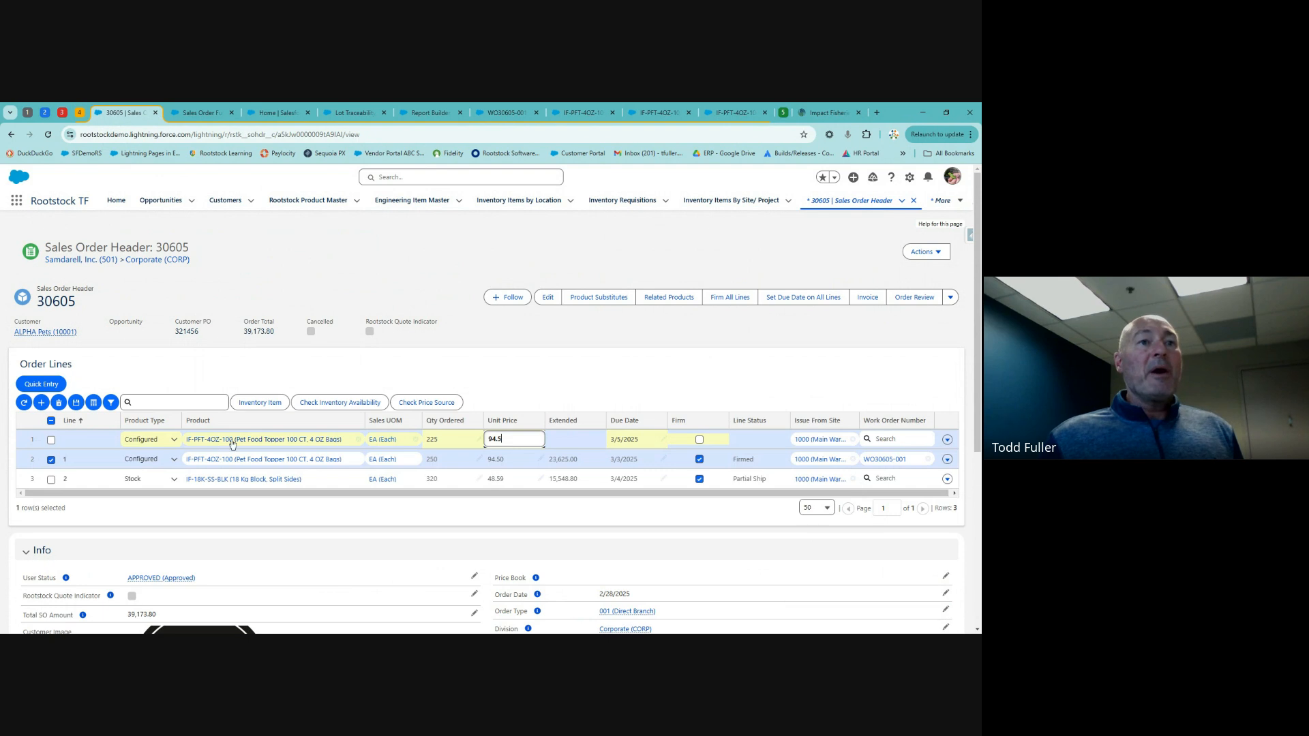
- Open the product master for IF-PFT-4OZ-100 in its own browser tab and examine its price breaks by quantity
{"action": "mouse_move", "coordinate": [225, 446]}
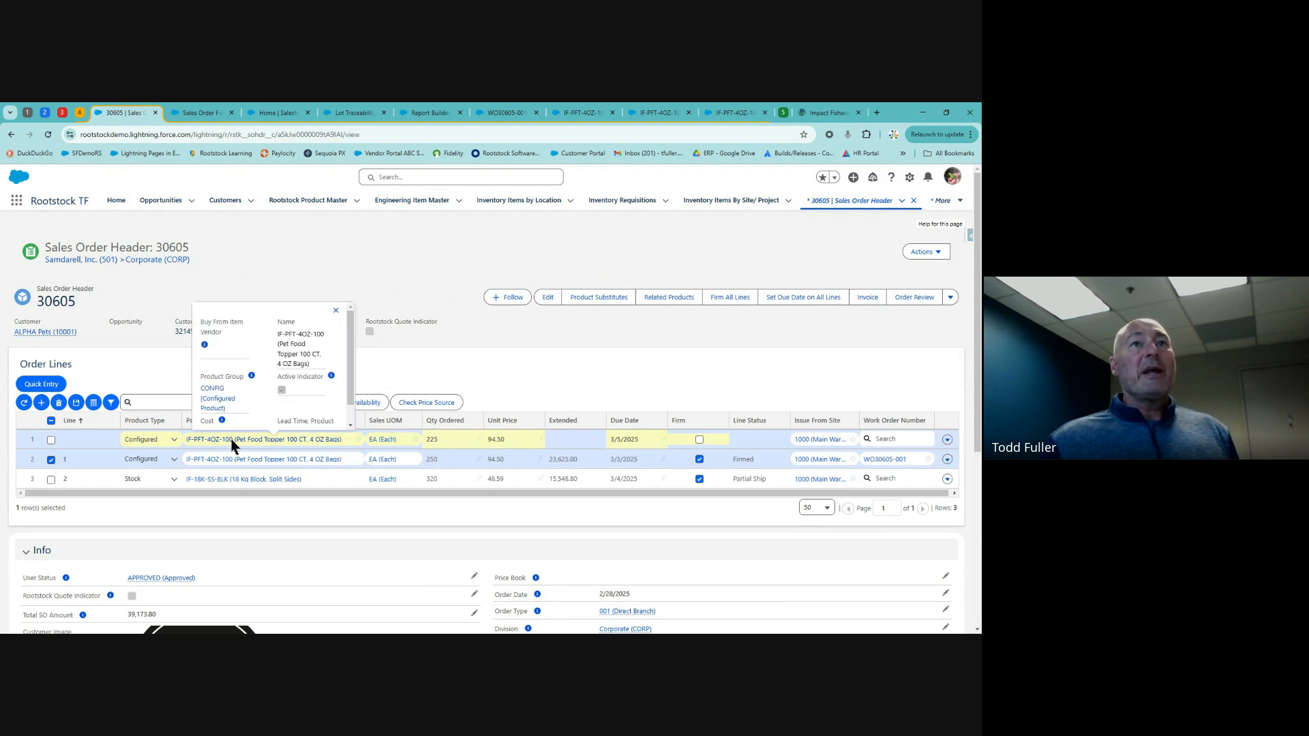
{"action": "left_click", "coordinate": [232, 441], "text": "ctrl"}
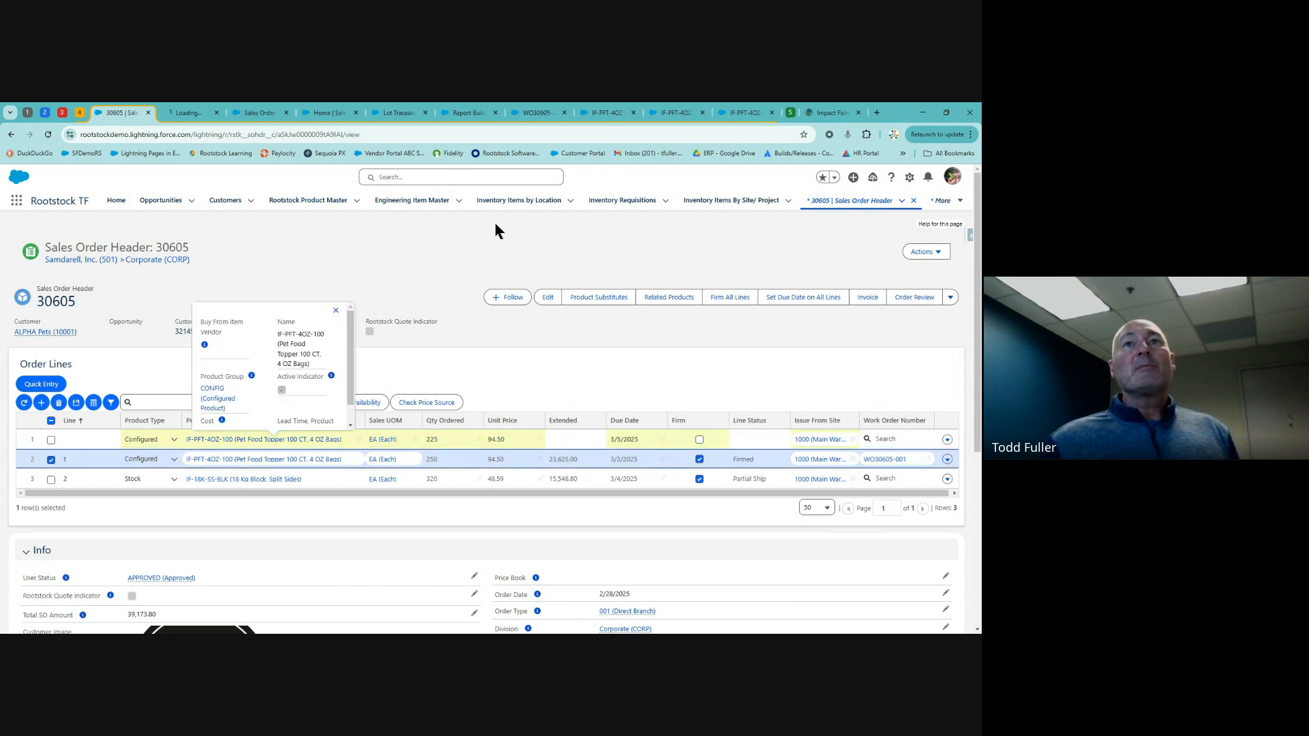
{"action": "left_click", "coordinate": [187, 114]}
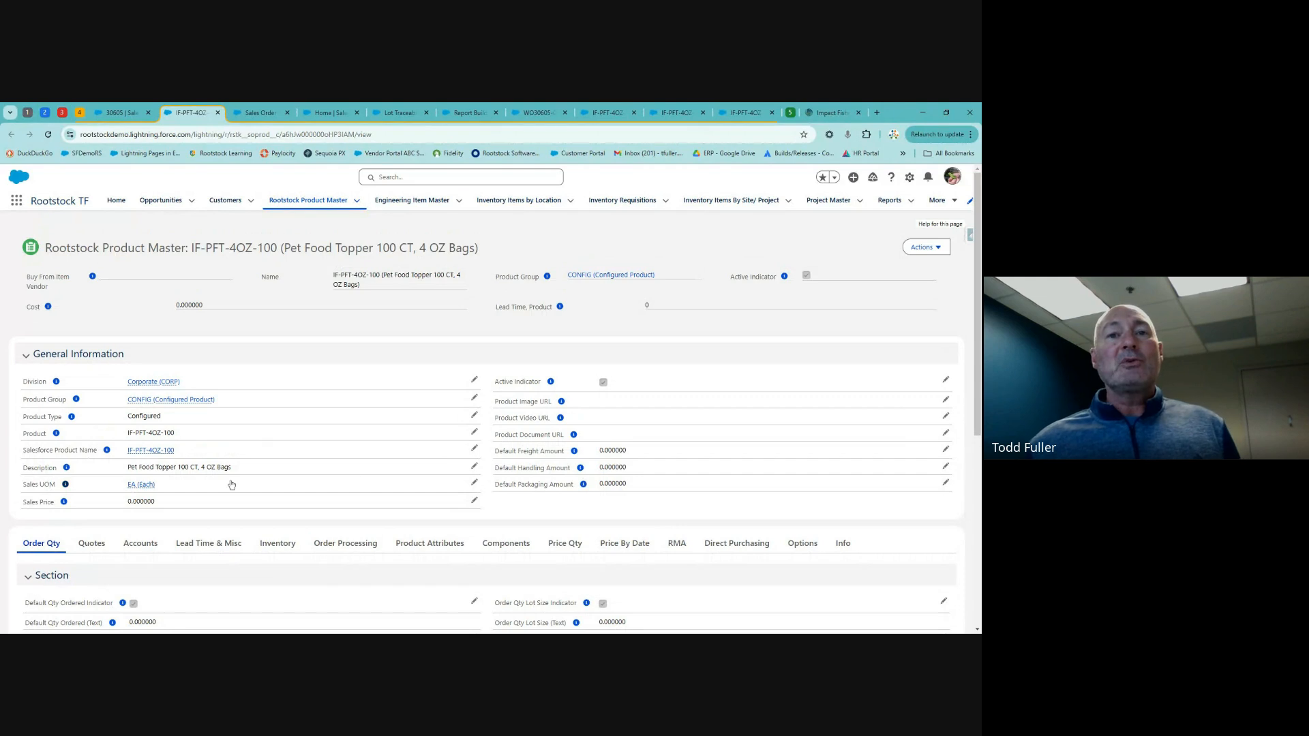
{"action": "scroll", "coordinate": [368, 473], "scroll_direction": "down", "scroll_amount": 1}
{"action": "left_click", "coordinate": [576, 486]}
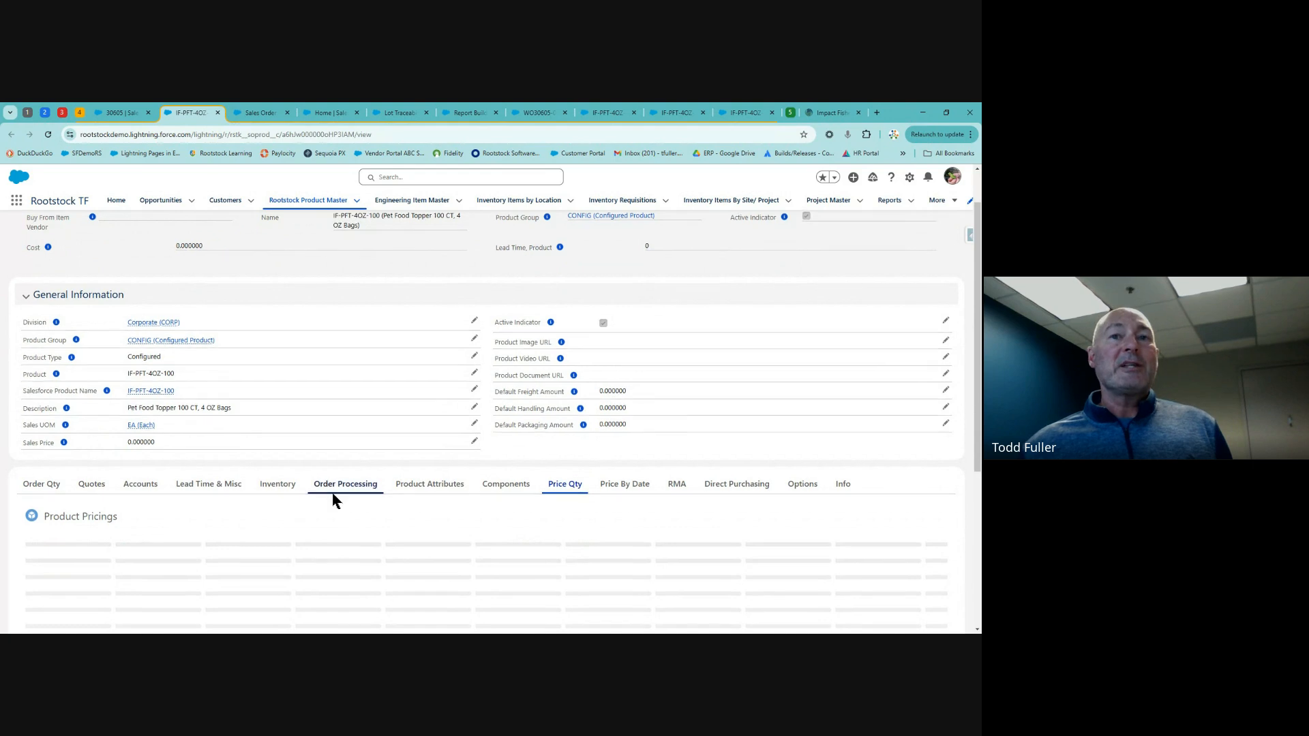
{"action": "scroll", "coordinate": [333, 498], "scroll_direction": "down", "scroll_amount": 3}
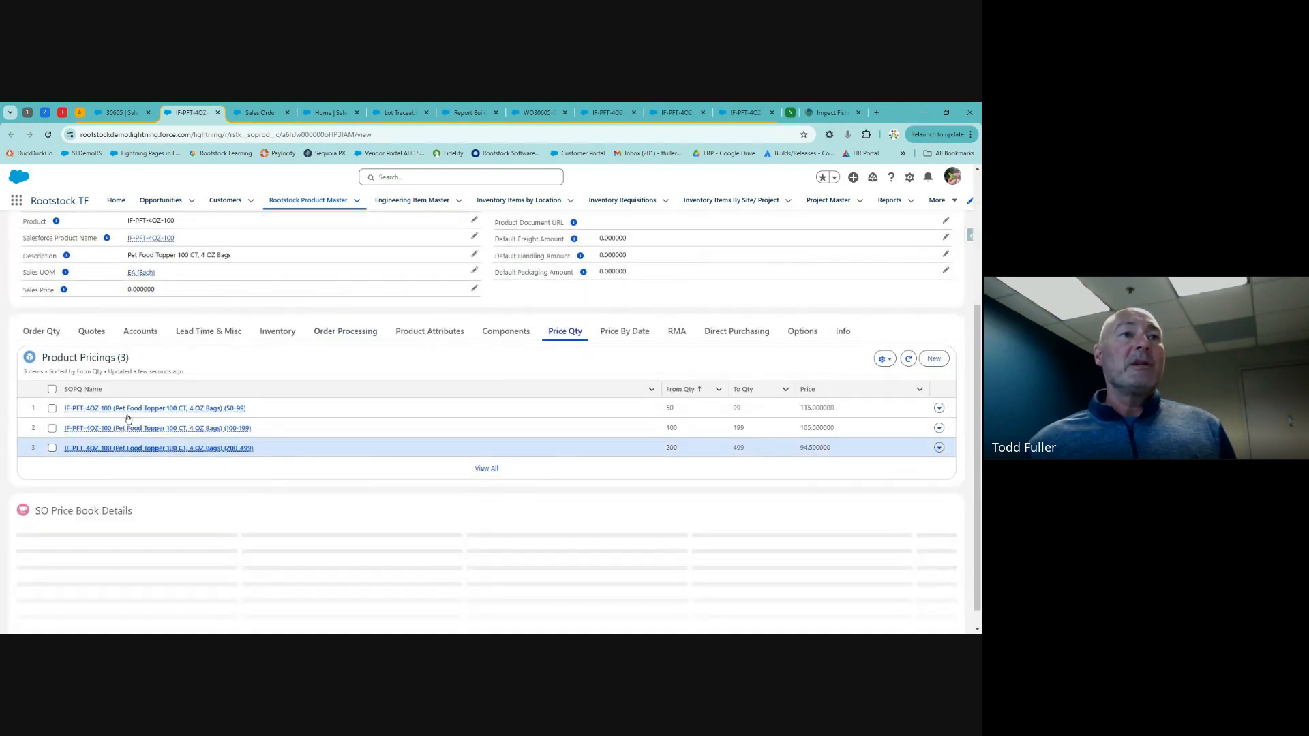
{"action": "scroll", "coordinate": [174, 453], "scroll_direction": "up", "scroll_amount": 2}
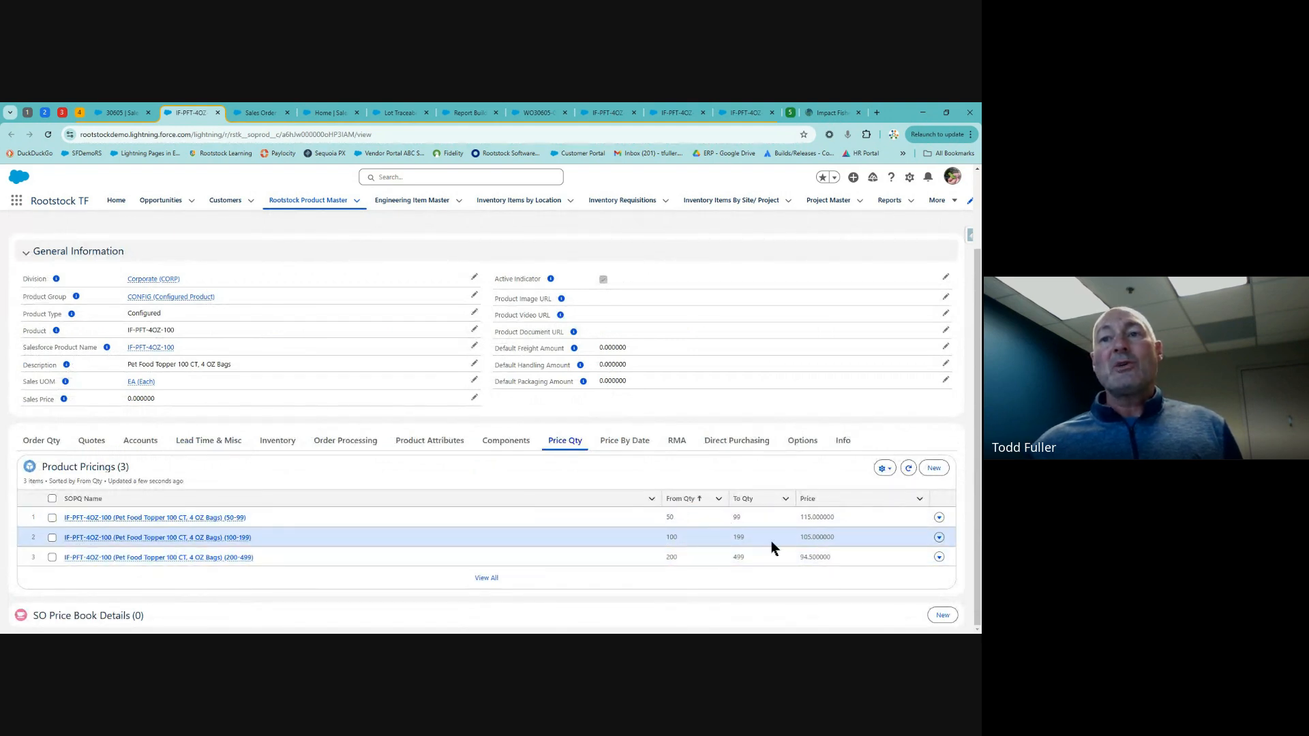
- Review the product's date-based pricing, viewing a blank New Product Price by Date form and cancelling it
{"action": "left_click", "coordinate": [636, 444]}
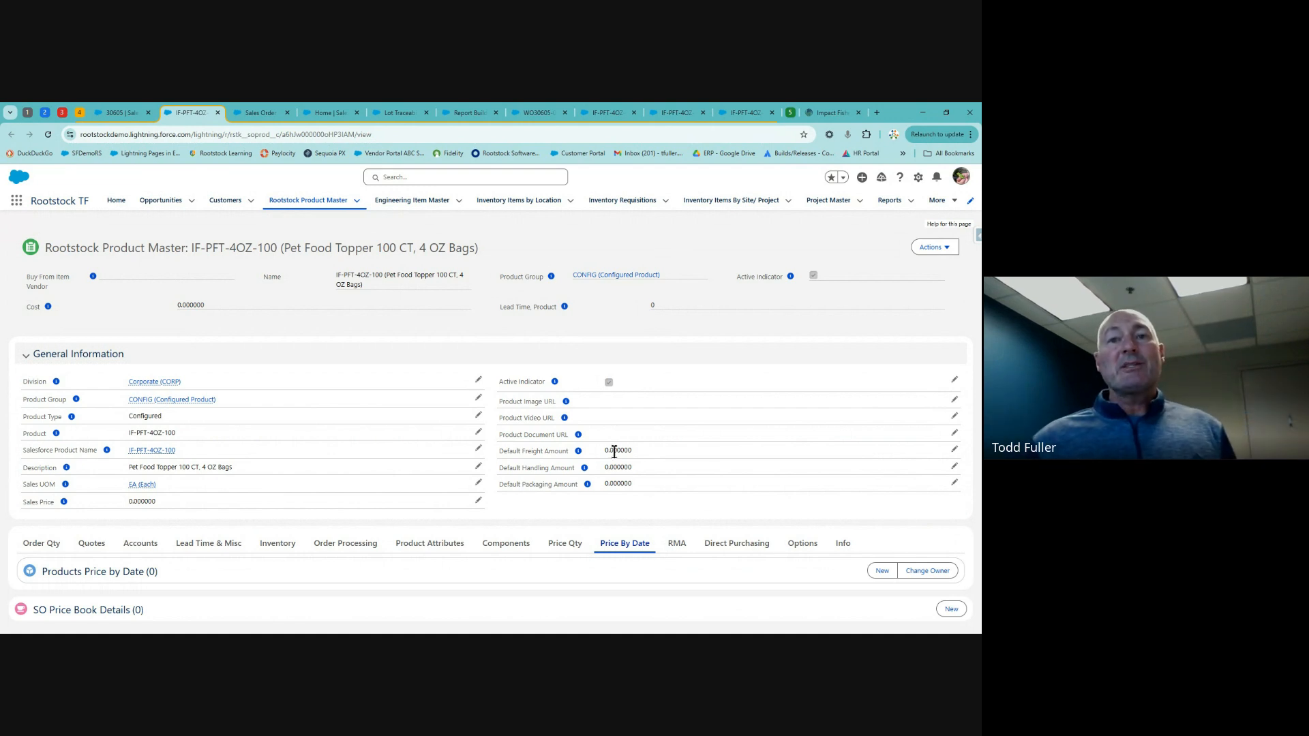
{"action": "left_click", "coordinate": [881, 571]}
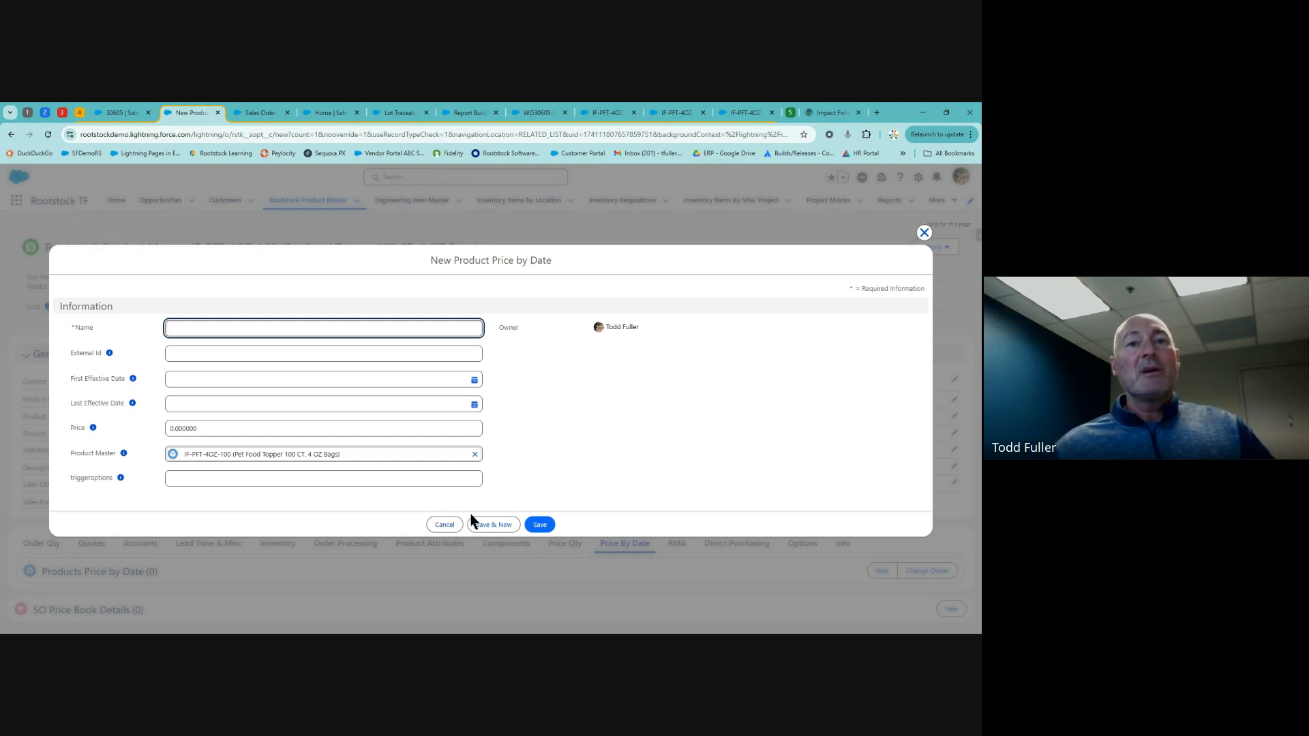
{"action": "left_click", "coordinate": [445, 525]}
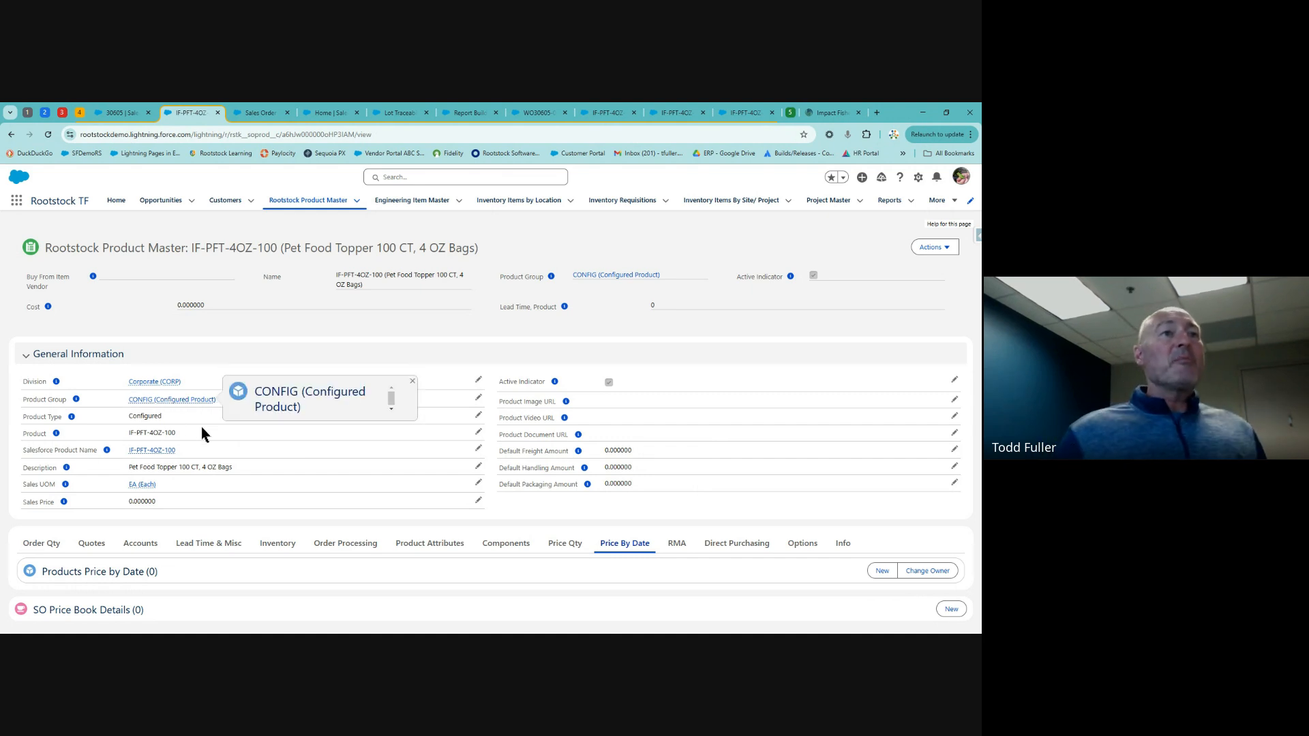
{"action": "mouse_move", "coordinate": [154, 403]}
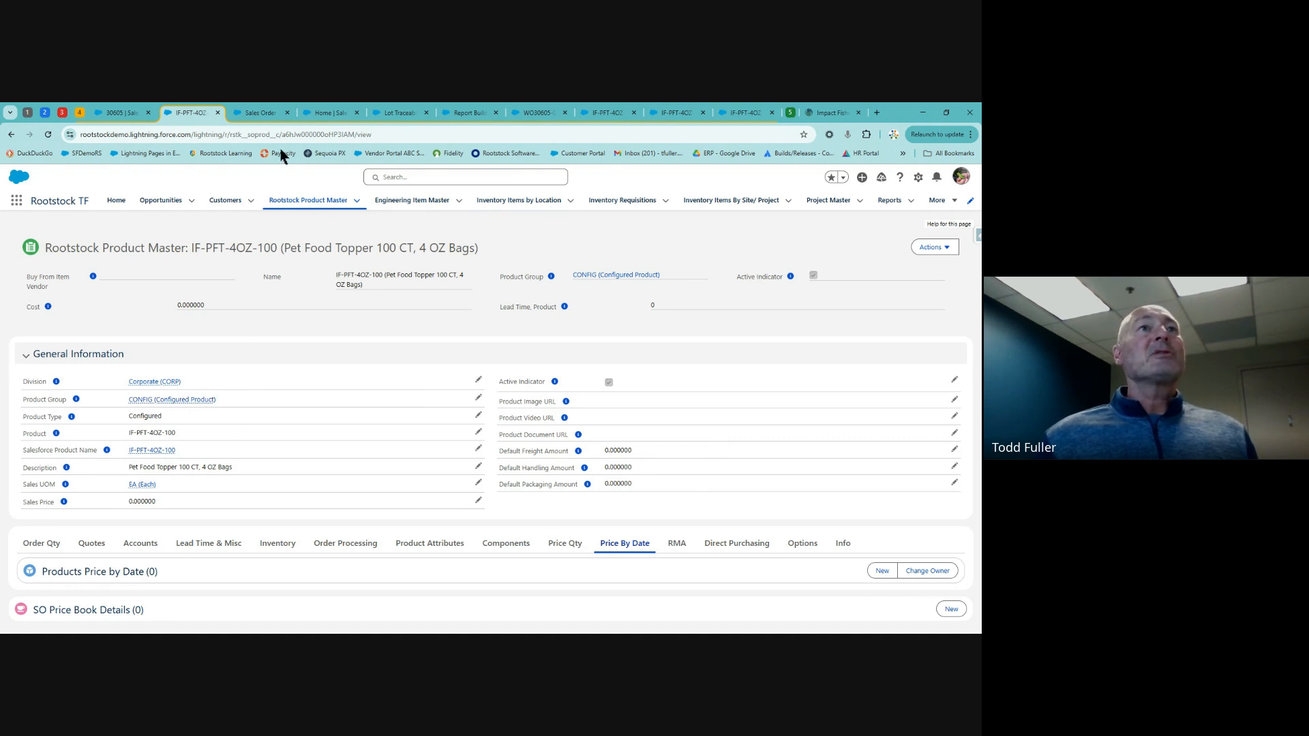
- Return to the ALPHA Pets sales order and open its customer record to review the terms and credit details
{"action": "left_click", "coordinate": [262, 114]}
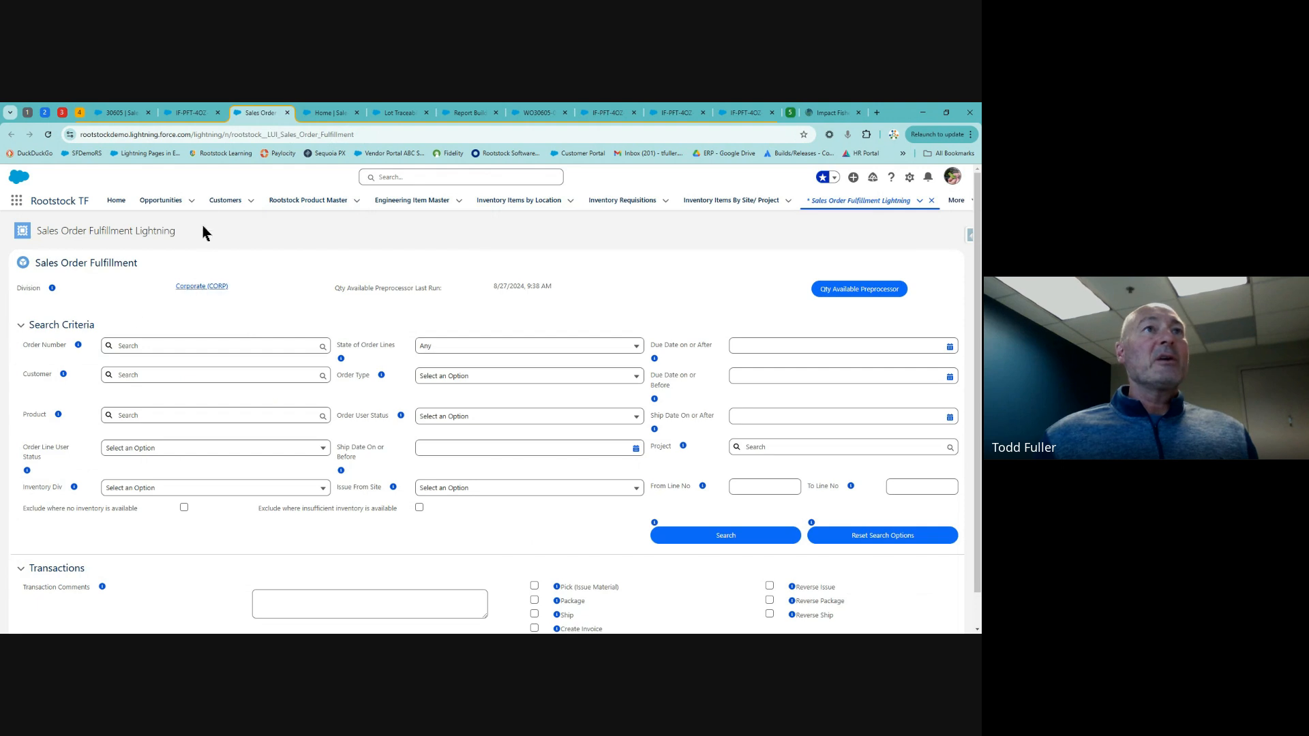
{"action": "left_click", "coordinate": [122, 113]}
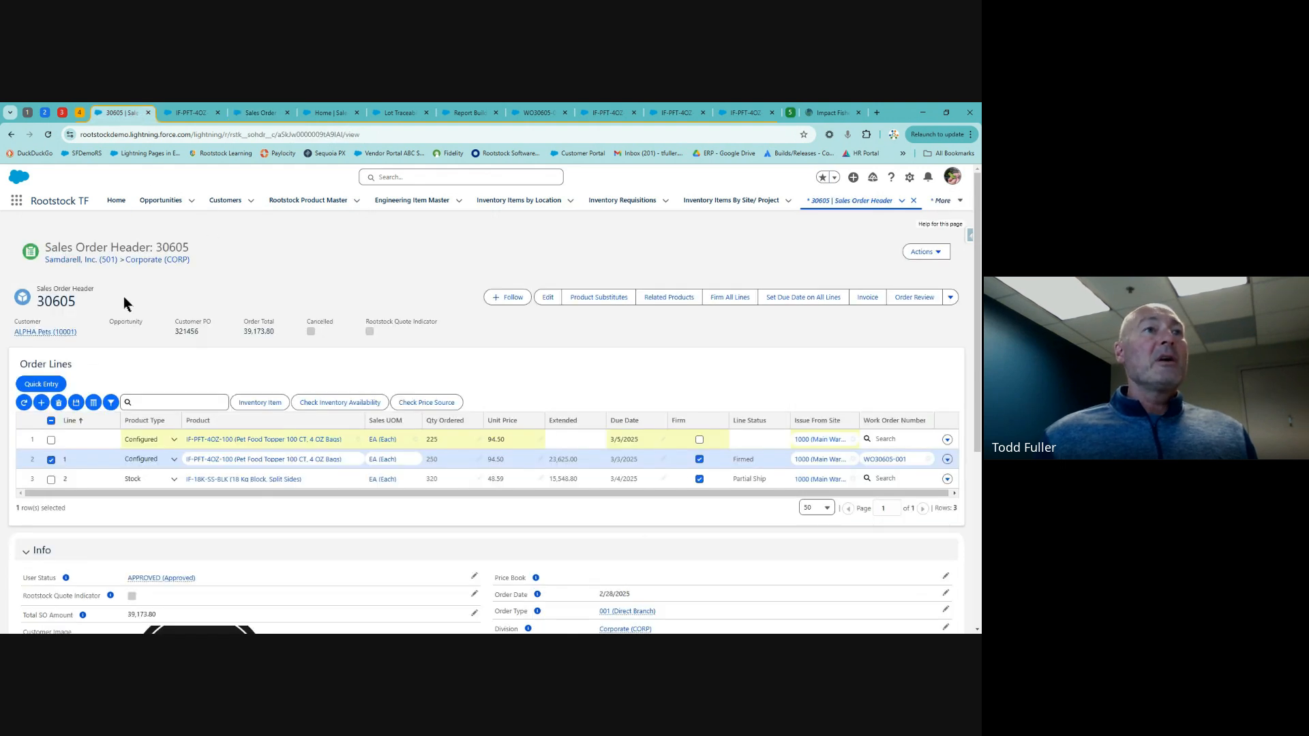
{"action": "left_click", "coordinate": [31, 333]}
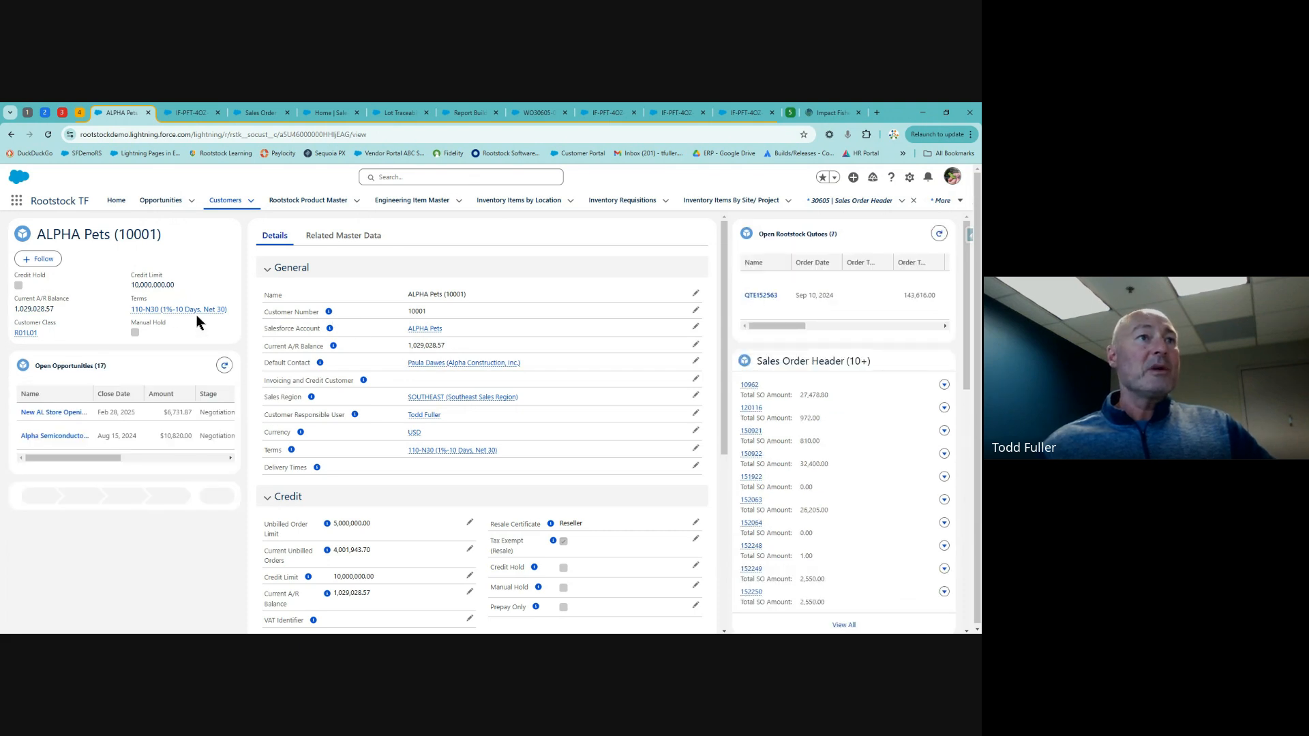
{"action": "mouse_move", "coordinate": [27, 336]}
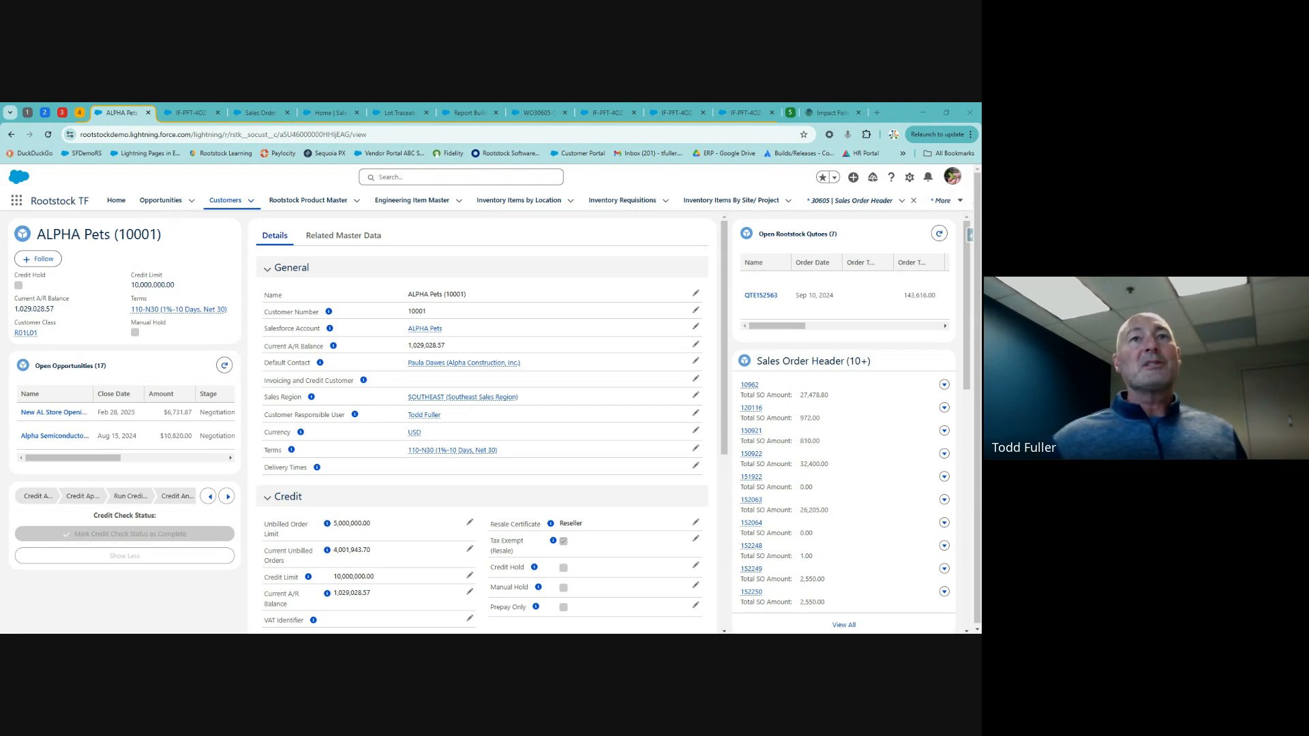
- Switch to the Dehydrated Split Sides (IF-1112) work order and review its item and component quantities
{"action": "left_click", "coordinate": [80, 114]}
{"action": "left_click", "coordinate": [100, 113]}
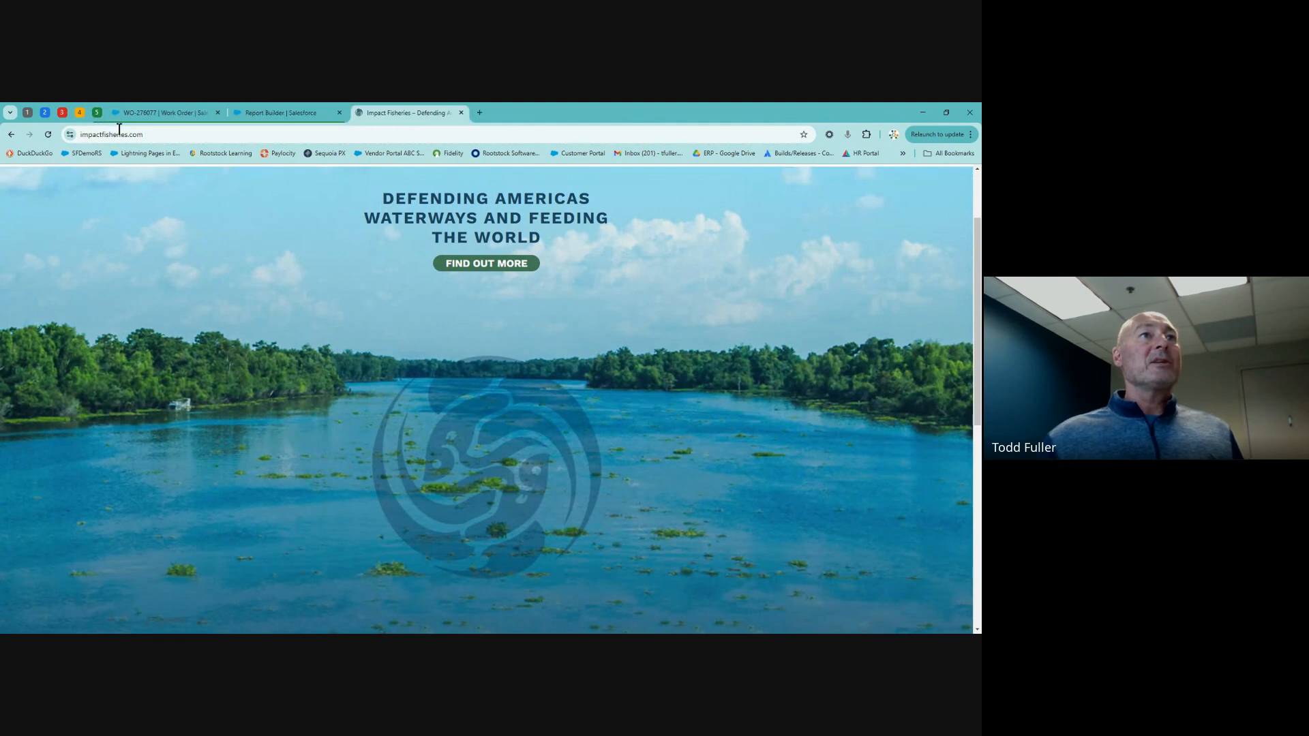
{"action": "left_click", "coordinate": [169, 115]}
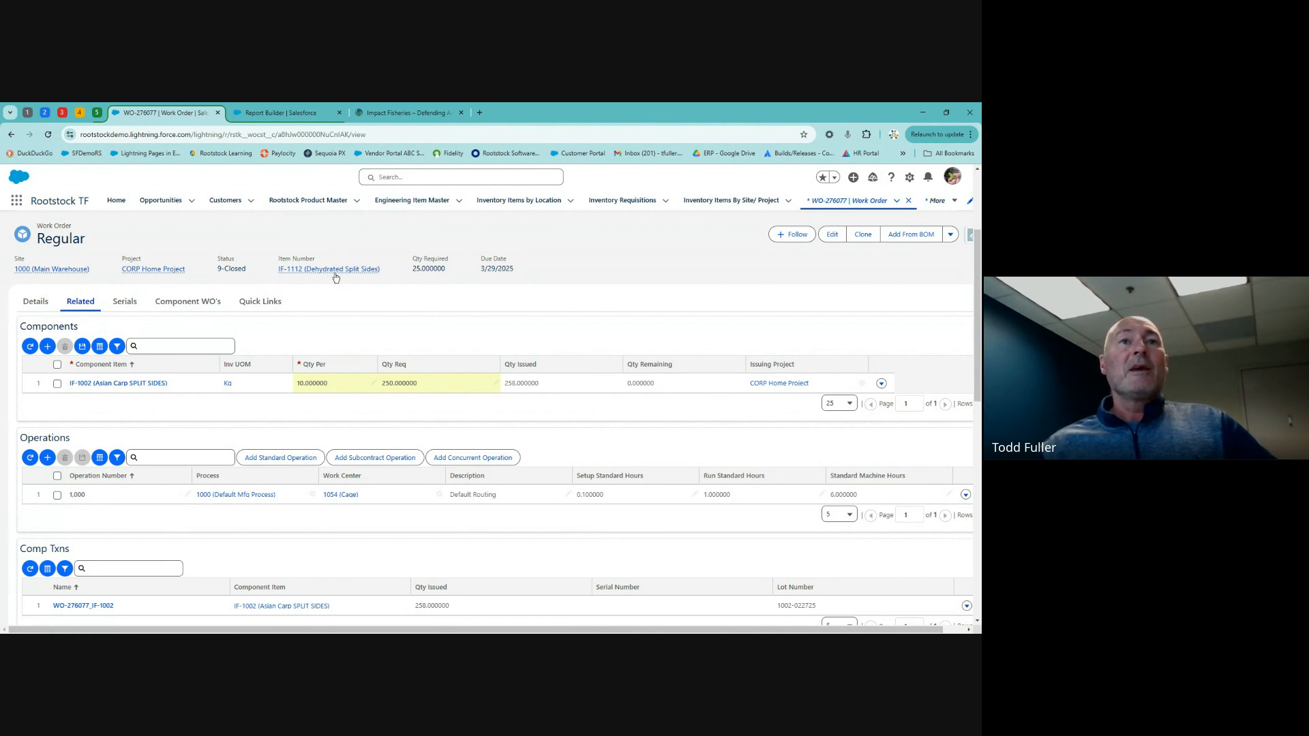
{"action": "mouse_move", "coordinate": [343, 274]}
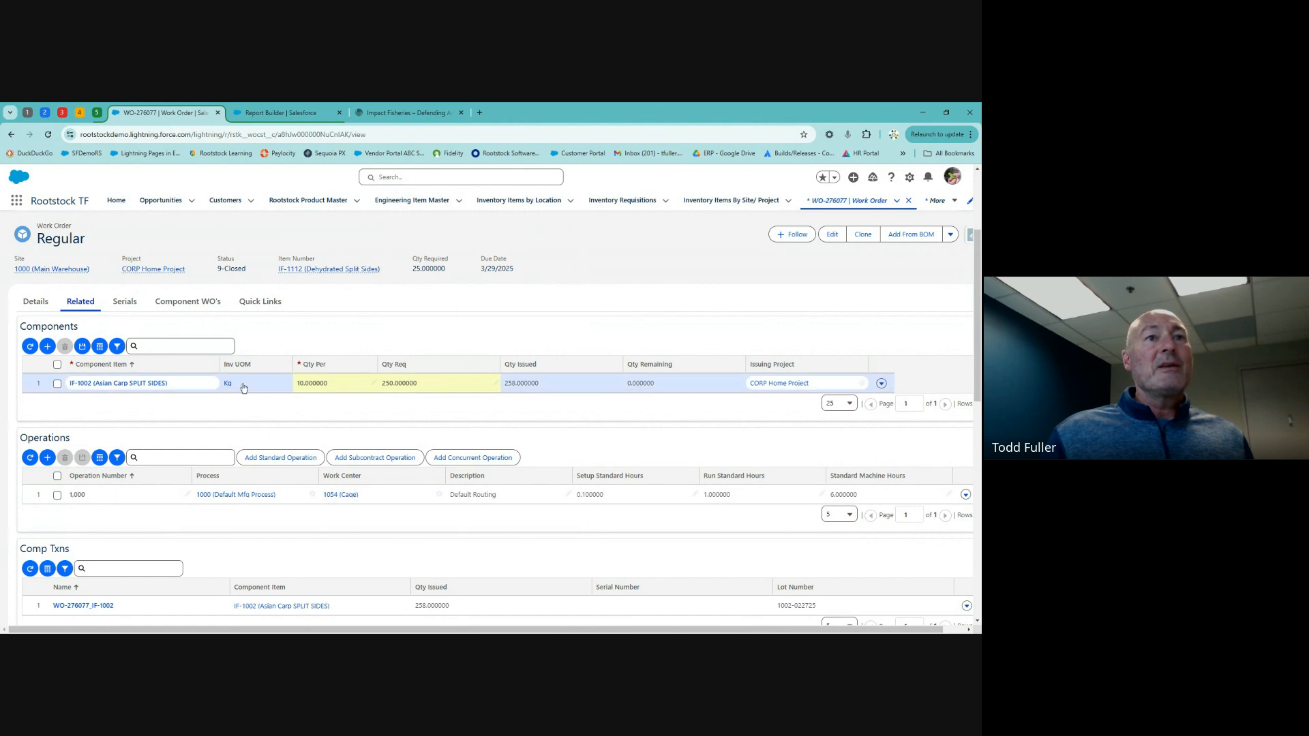
{"action": "left_click", "coordinate": [268, 386]}
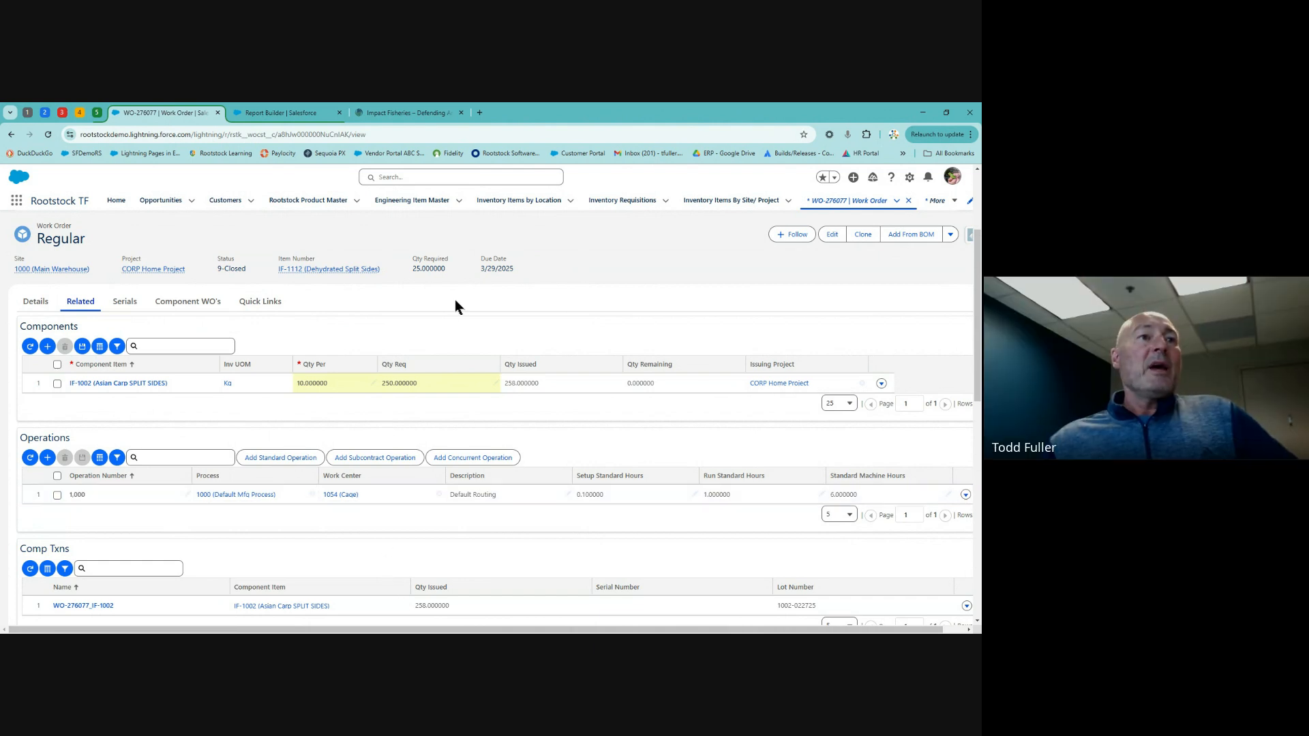
- Review the process, work center and standard machine hours of the Dehydrated Split Sides work order's operation
{"action": "mouse_move", "coordinate": [119, 389]}
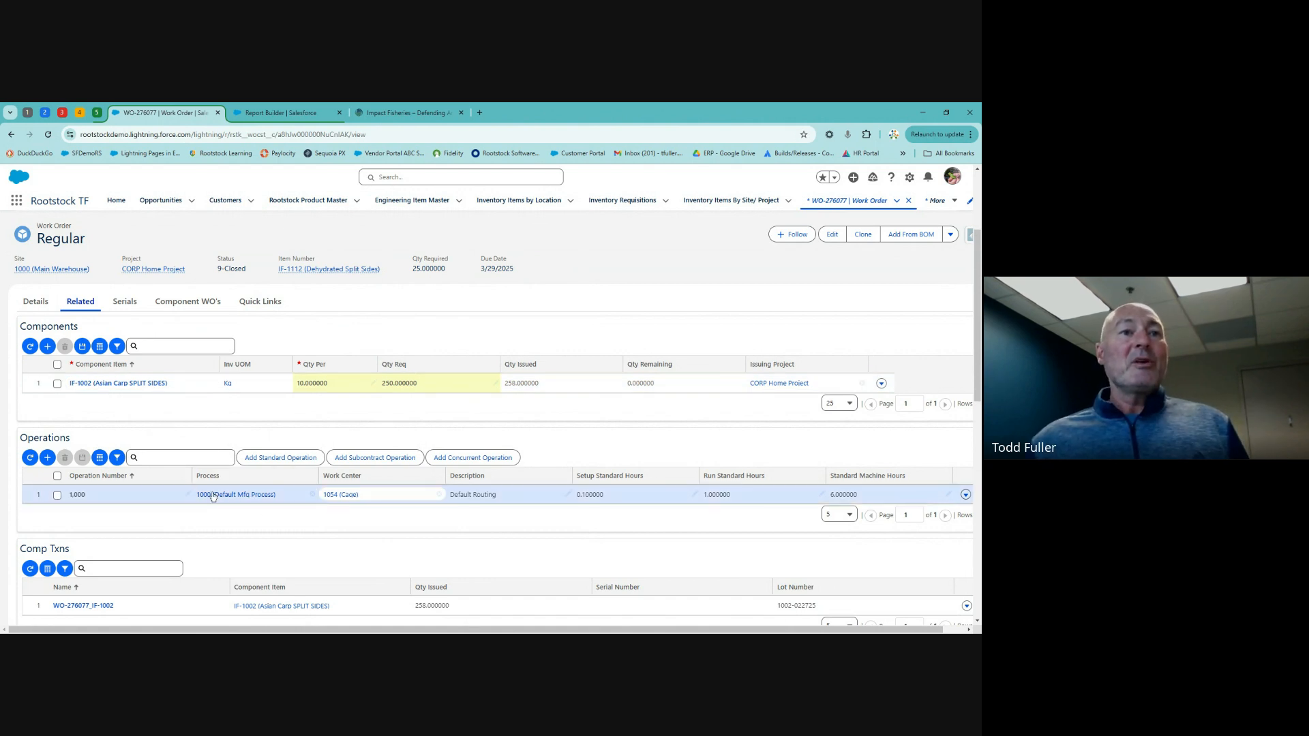
{"action": "mouse_move", "coordinate": [259, 497]}
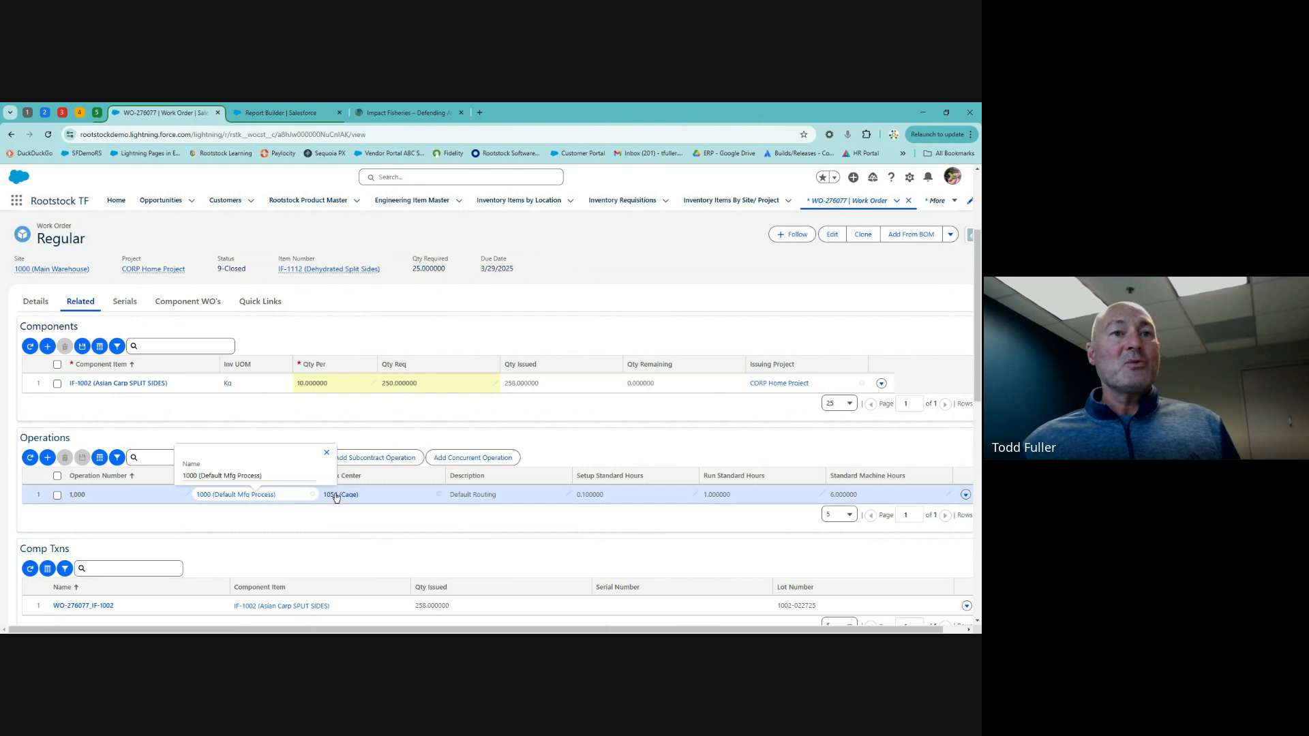
{"action": "mouse_move", "coordinate": [336, 497]}
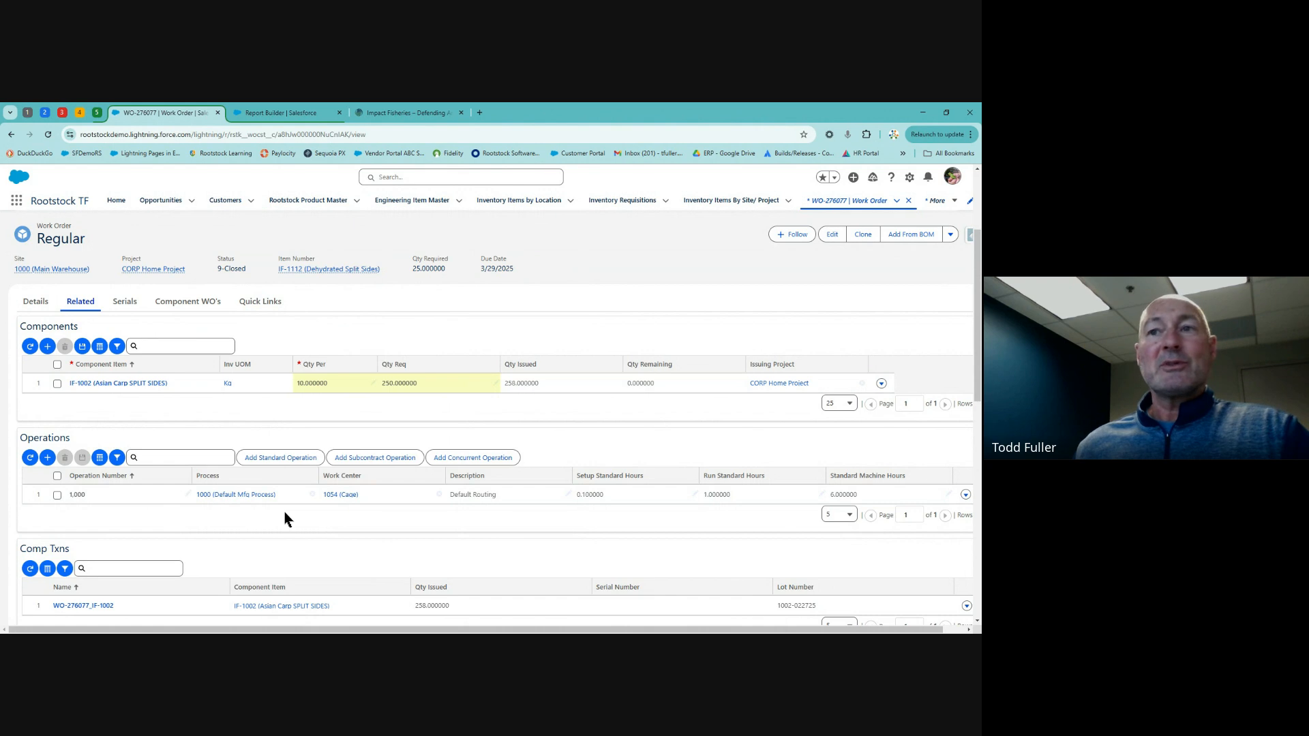
{"action": "left_click", "coordinate": [860, 495]}
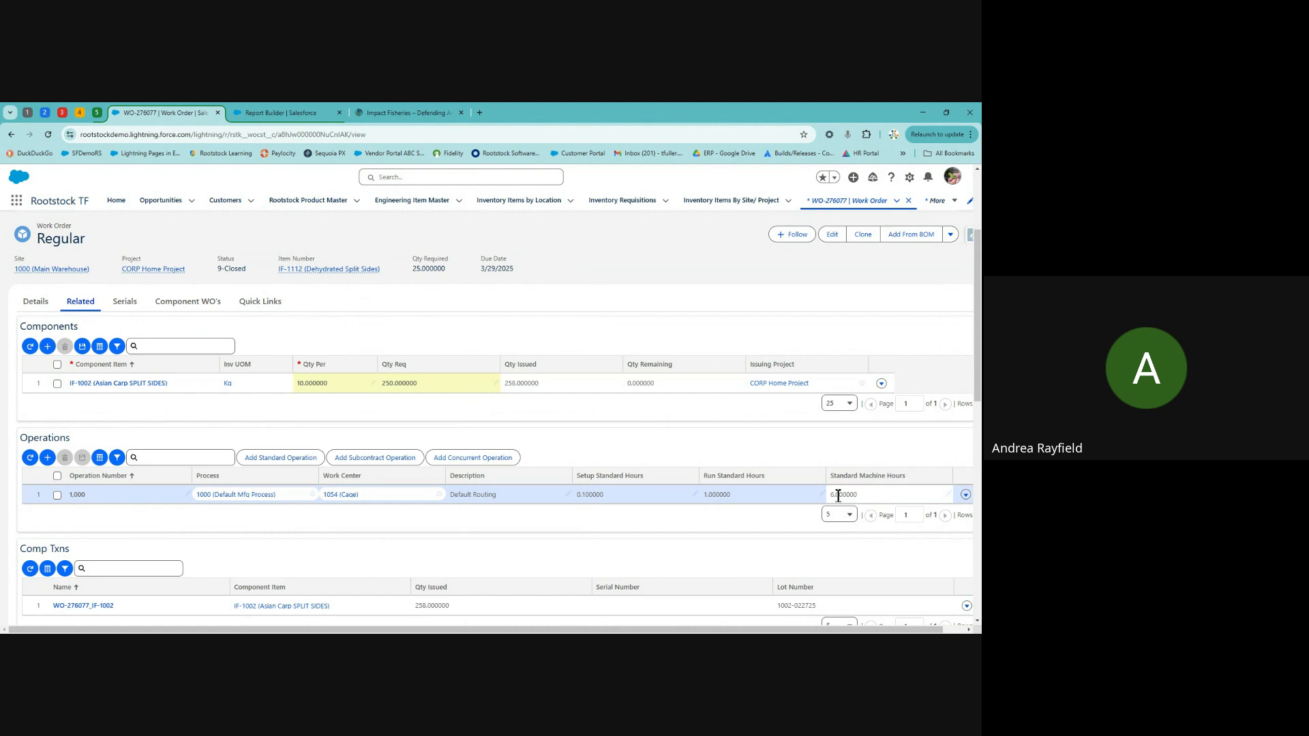
- Examine the work order's component transactions, operation transactions and operation costs
{"action": "scroll", "coordinate": [322, 513], "scroll_direction": "down", "scroll_amount": 1}
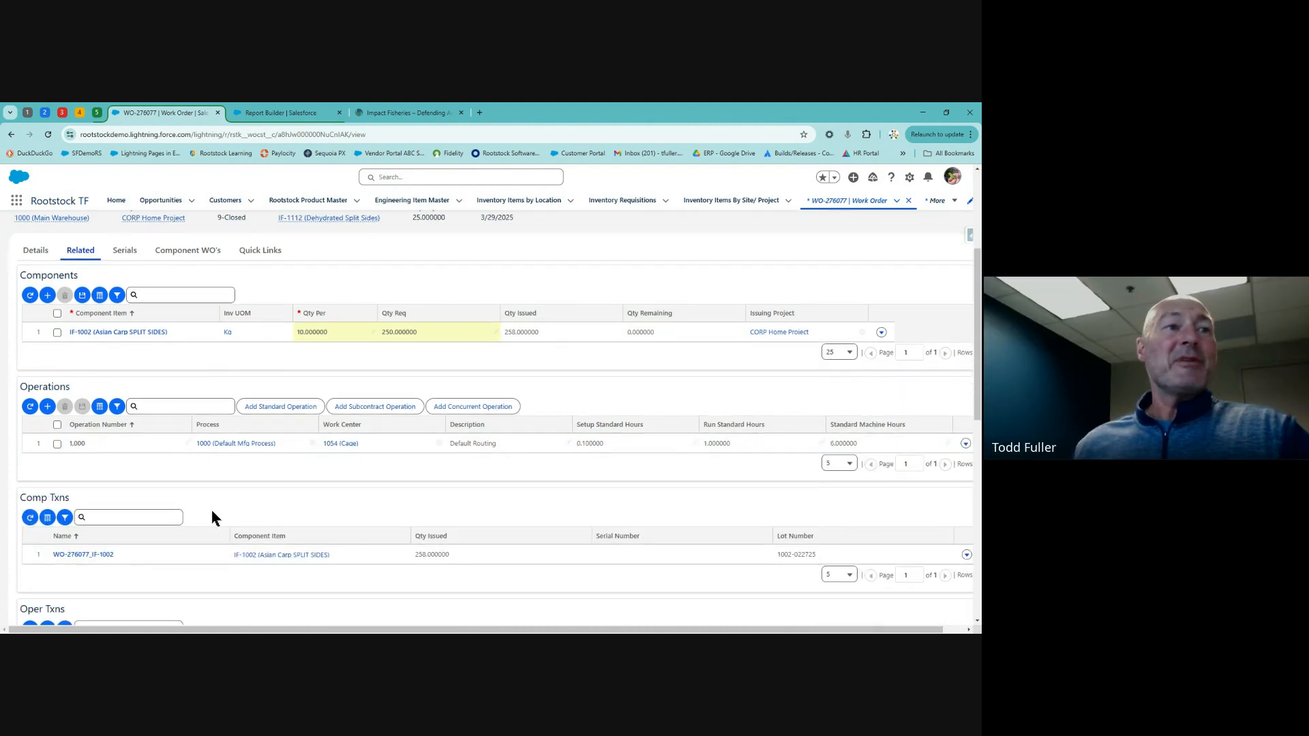
{"action": "scroll", "coordinate": [210, 515], "scroll_direction": "down", "scroll_amount": 1}
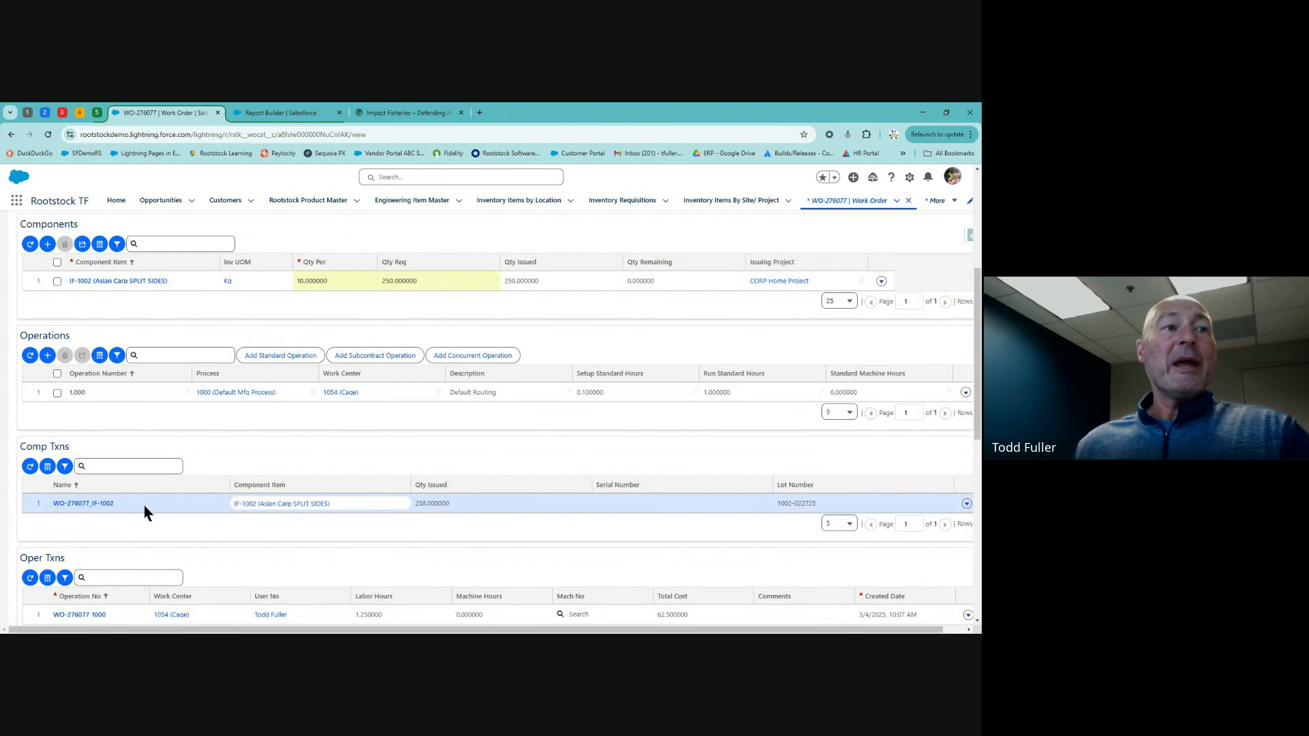
{"action": "scroll", "coordinate": [222, 499], "scroll_direction": "down", "scroll_amount": 3}
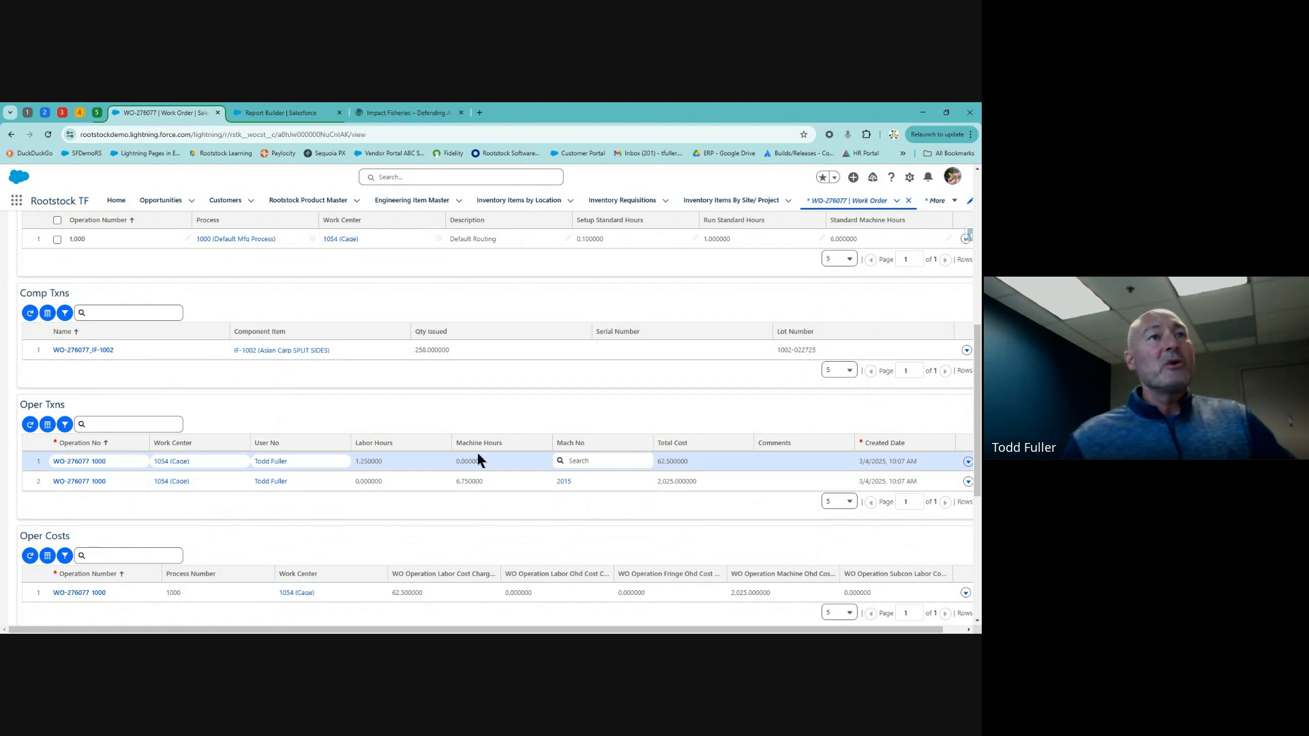
{"action": "scroll", "coordinate": [471, 463], "scroll_direction": "up", "scroll_amount": 1}
{"action": "scroll", "coordinate": [298, 413], "scroll_direction": "up", "scroll_amount": 2}
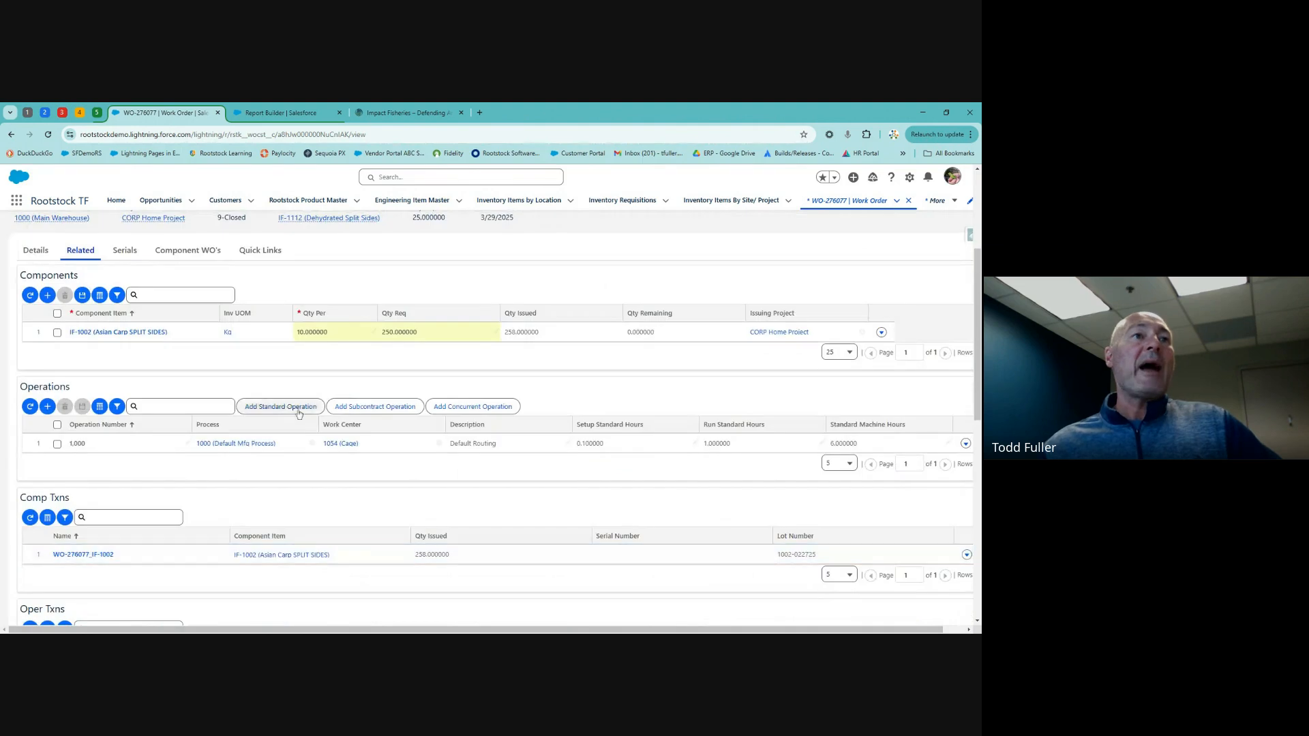
- Check the details of component item IF-1002 (Asian Carp SPLIT SIDES) and the work order's status path
{"action": "mouse_move", "coordinate": [121, 339]}
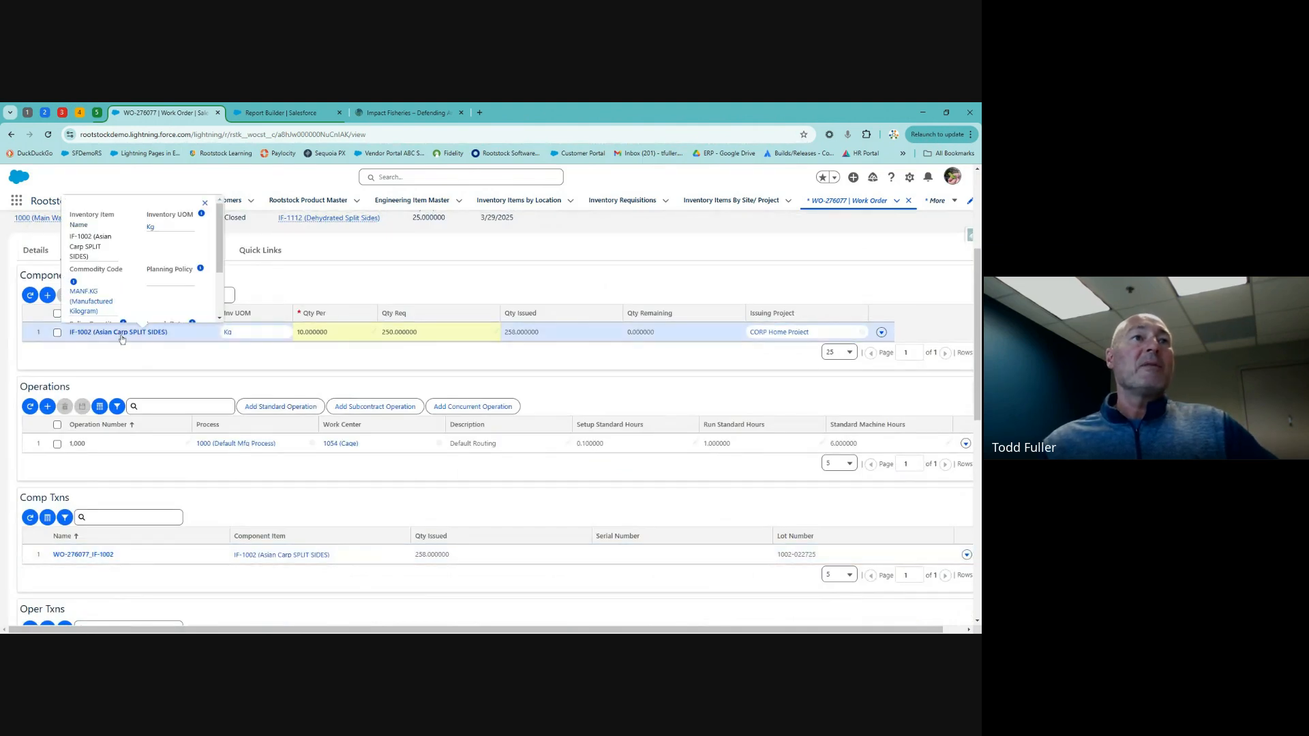
{"action": "scroll", "coordinate": [201, 375], "scroll_direction": "up", "scroll_amount": 3}
{"action": "scroll", "coordinate": [459, 439], "scroll_direction": "down", "scroll_amount": 1}
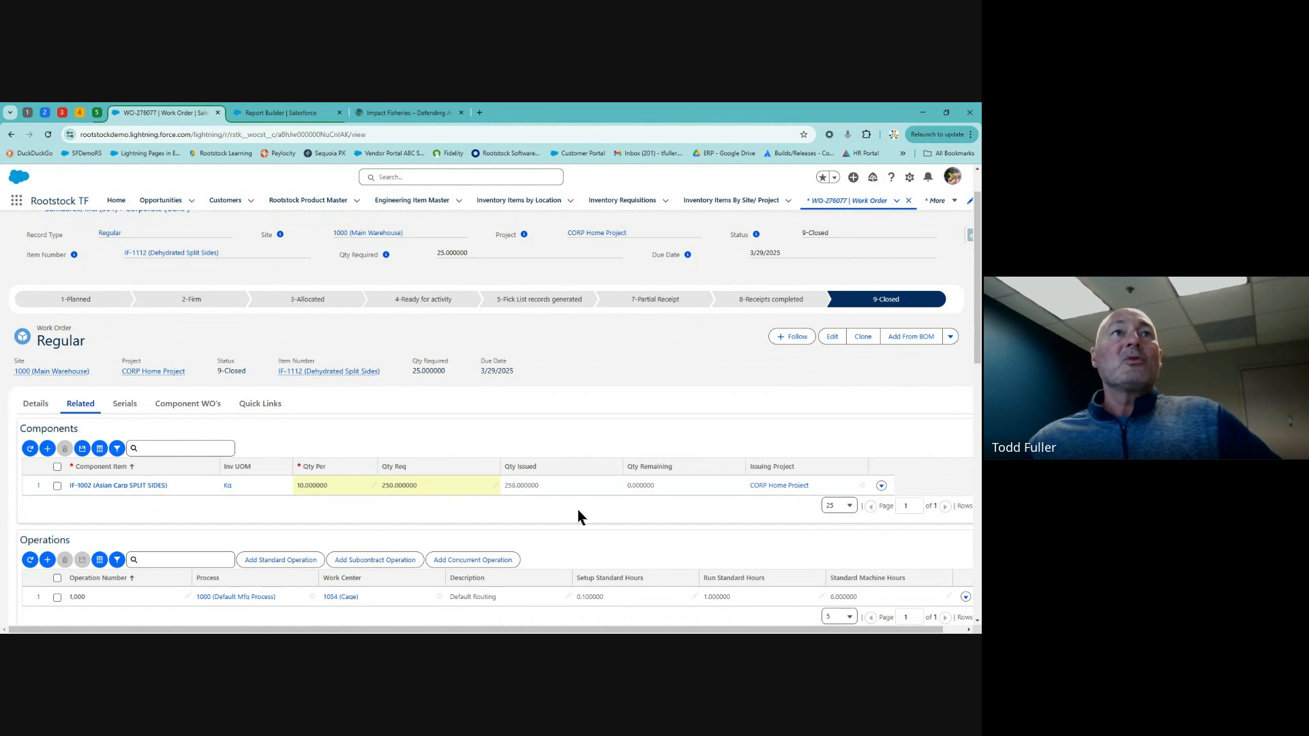
- Switch to the Dehydration Loss report and examine the row-level formula column editor without adding a formula
{"action": "scroll", "coordinate": [419, 321], "scroll_direction": "down", "scroll_amount": 1}
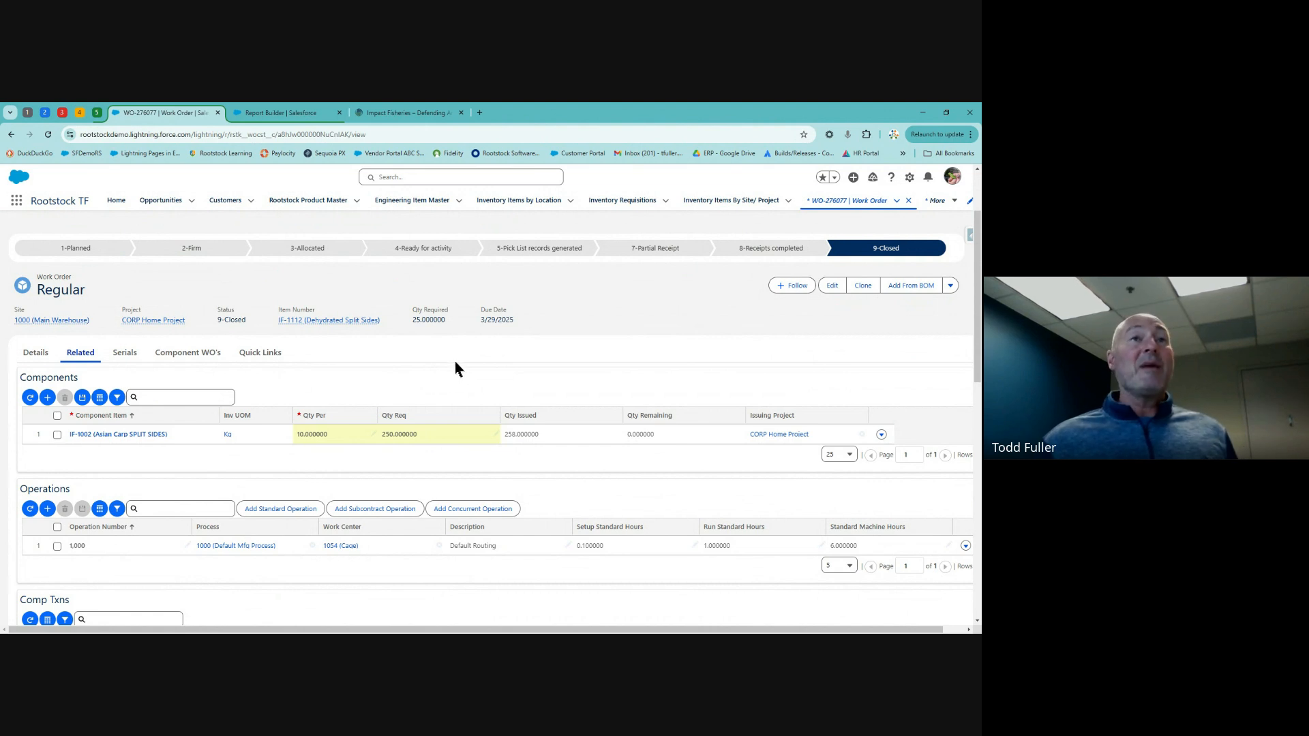
{"action": "left_click", "coordinate": [273, 114]}
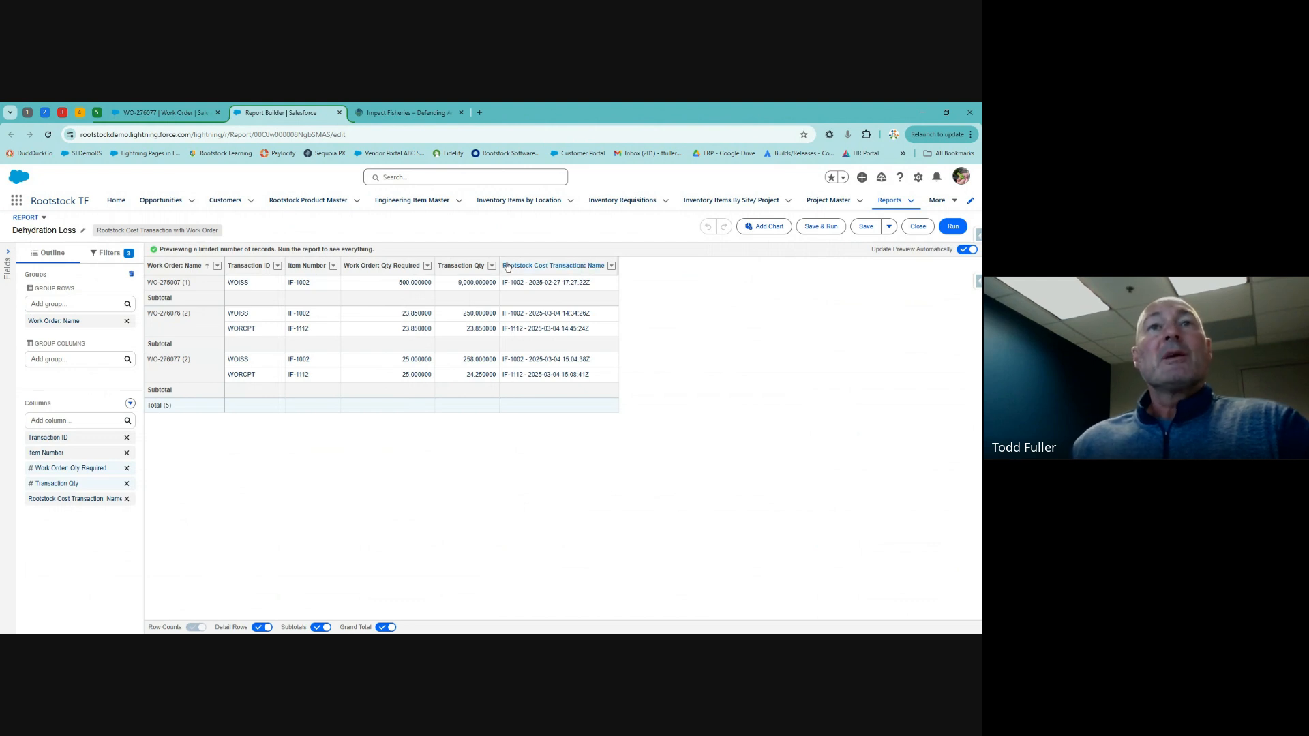
{"action": "left_click", "coordinate": [130, 403]}
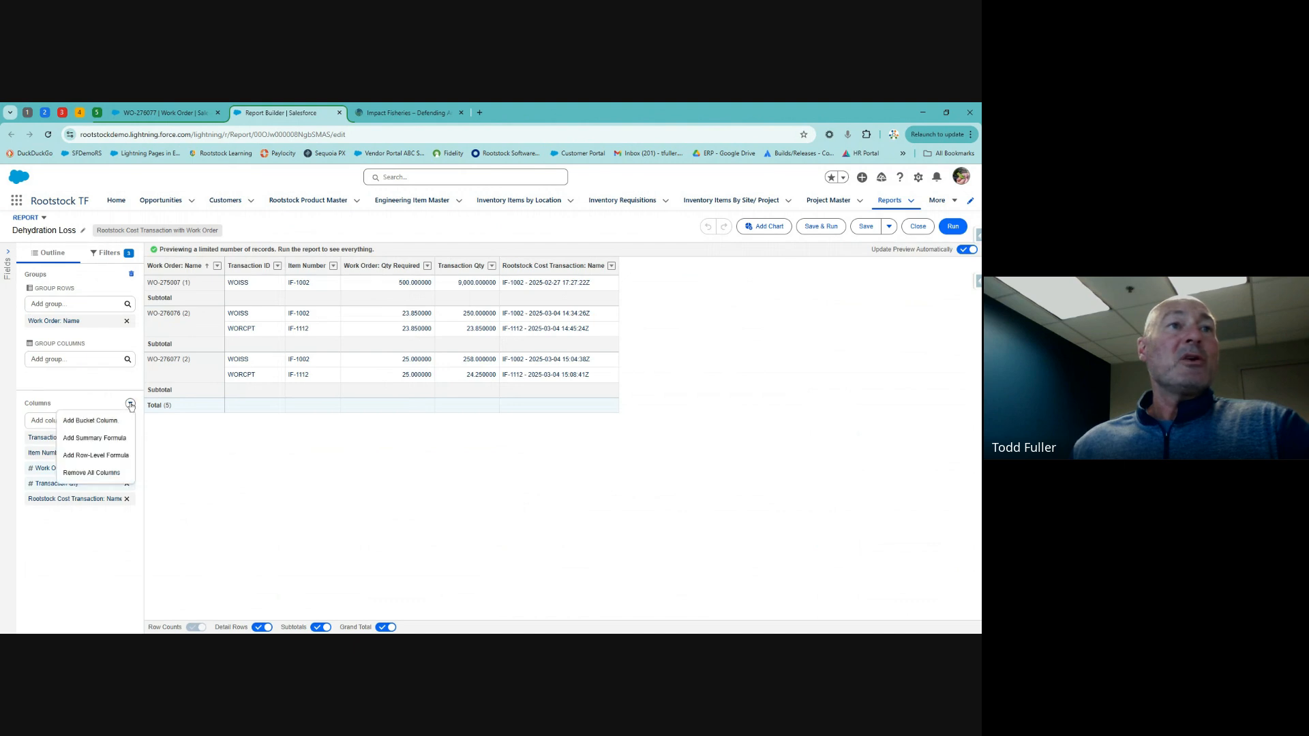
{"action": "left_click", "coordinate": [109, 455]}
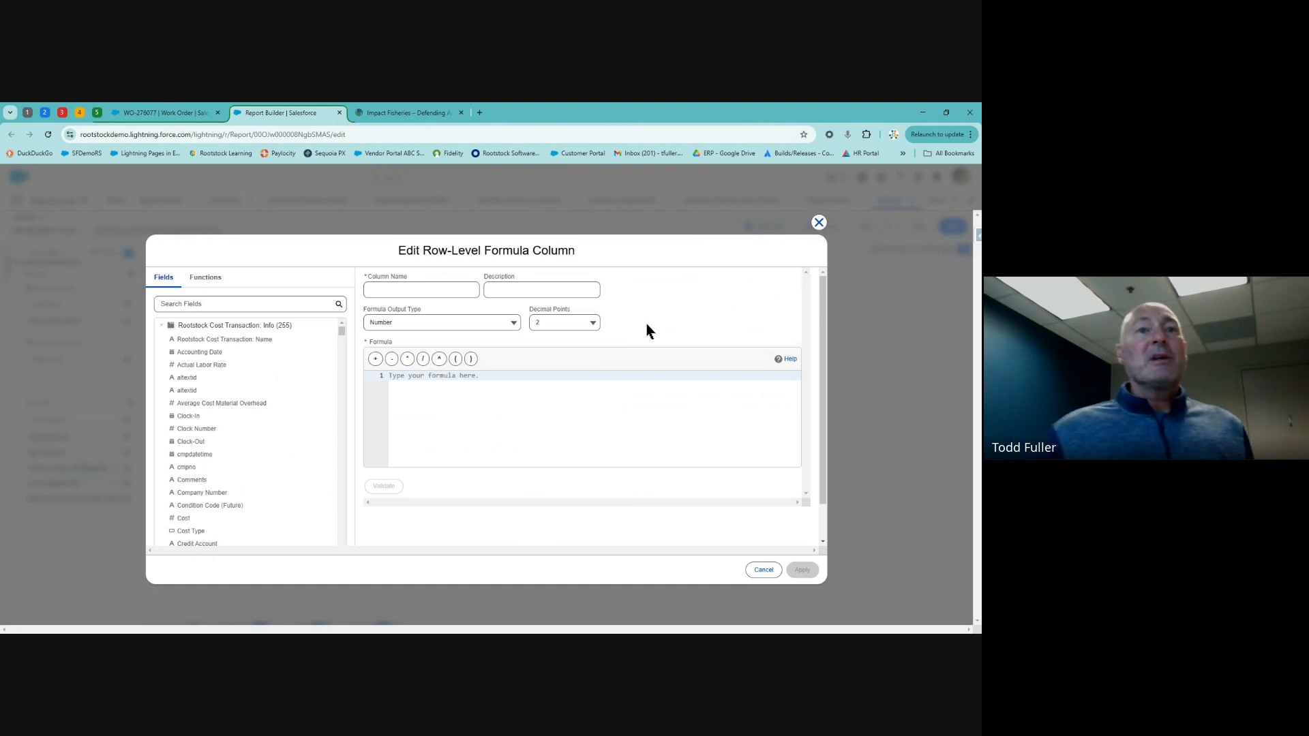
{"action": "left_click", "coordinate": [820, 224]}
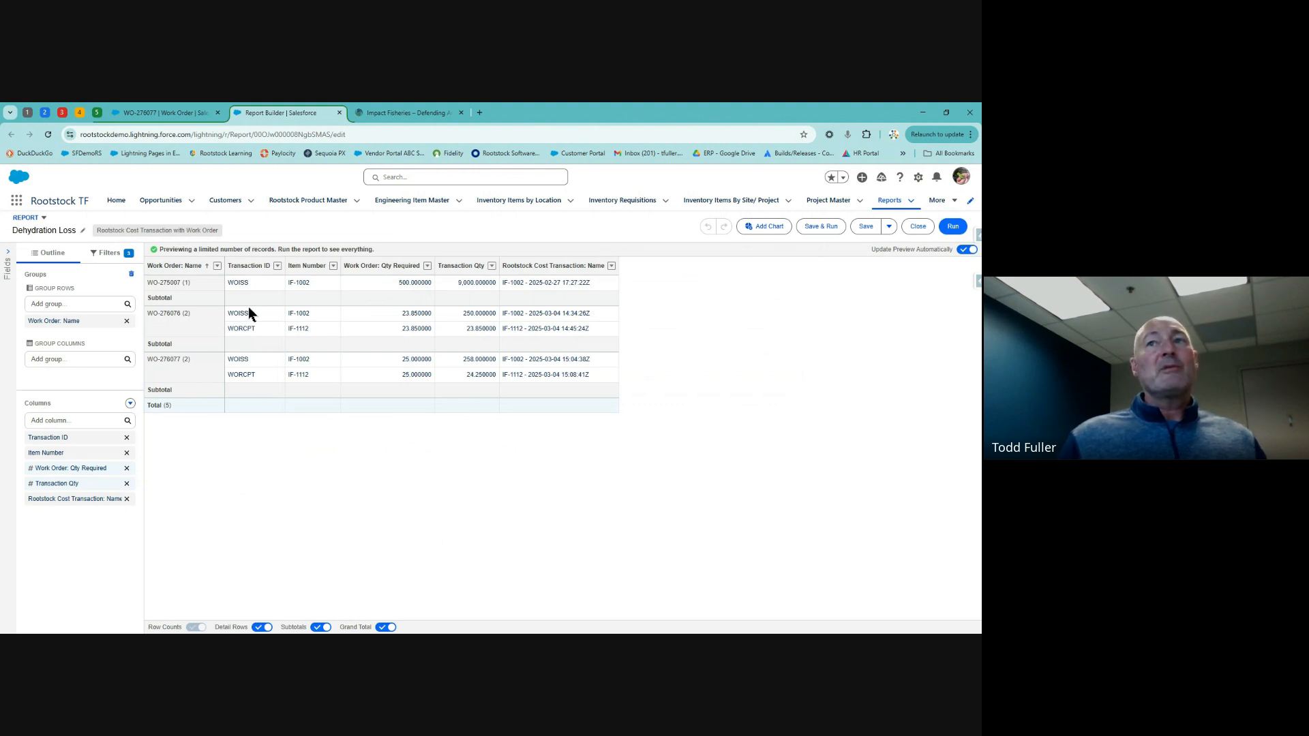
- Check the save options of the Dehydration Loss report and run the full report
{"action": "left_click", "coordinate": [888, 227]}
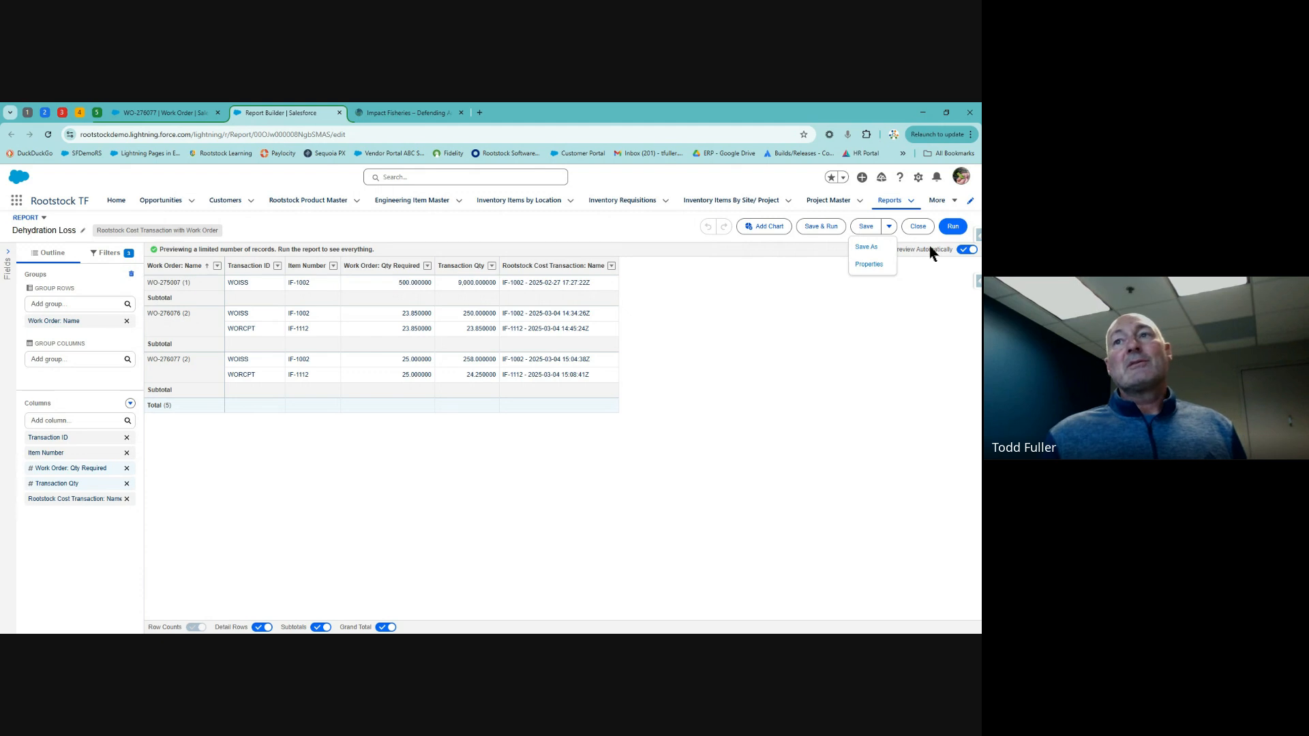
{"action": "left_click", "coordinate": [963, 228]}
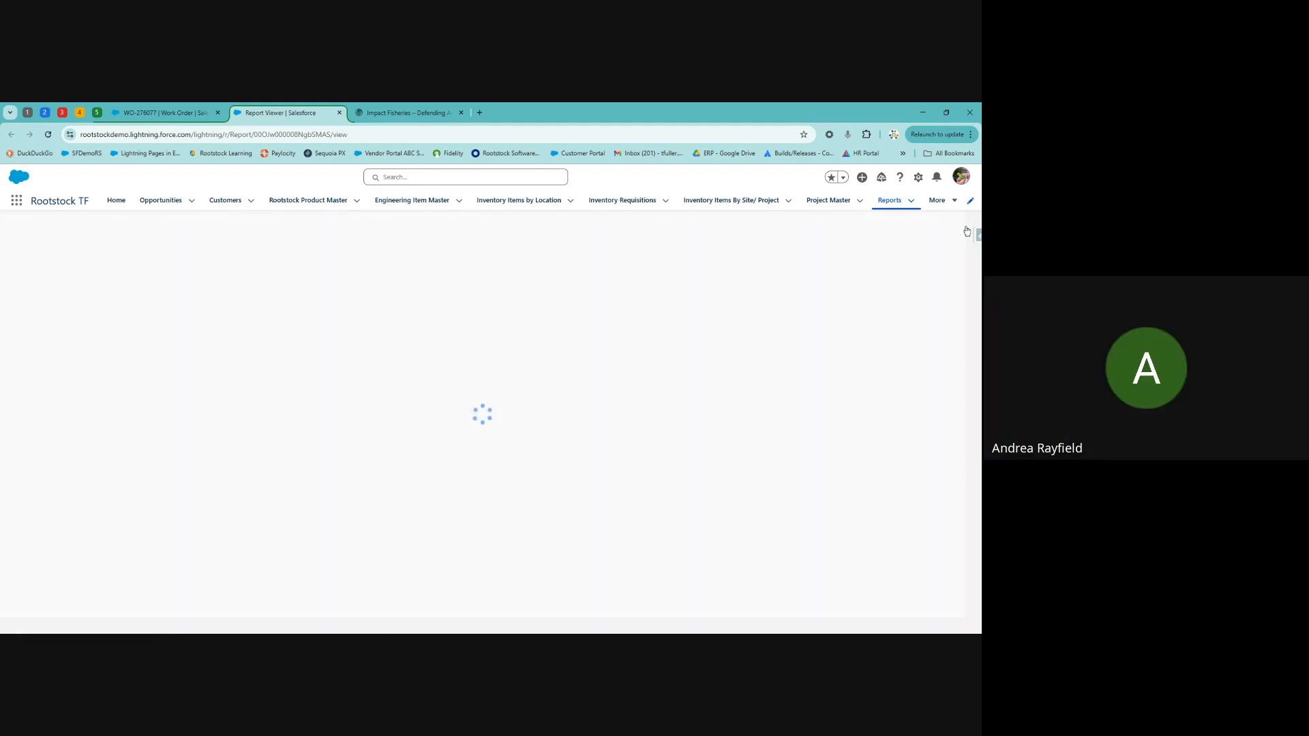